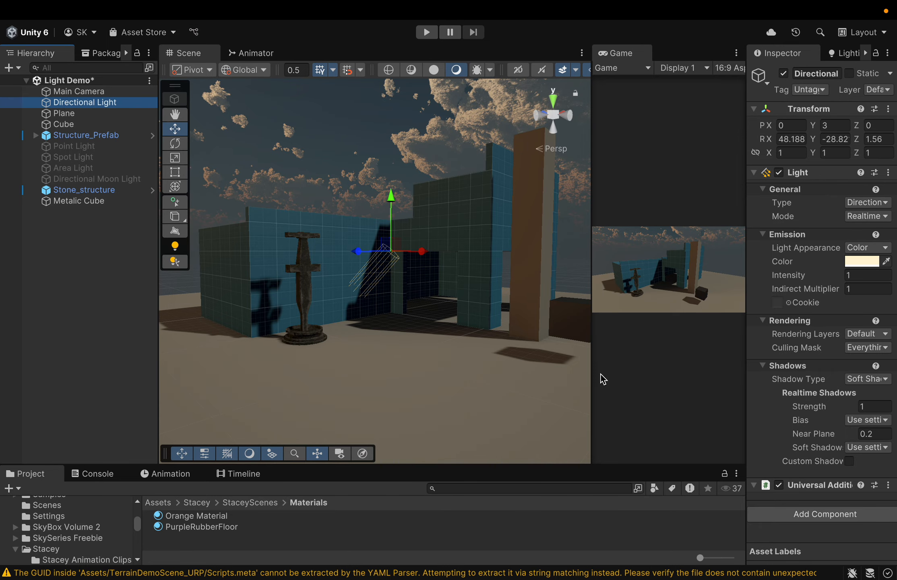
# Step: Select the Directional Light and look through the light types available for it
pyautogui.moveTo(590, 374); pyautogui.dragTo(670, 373)
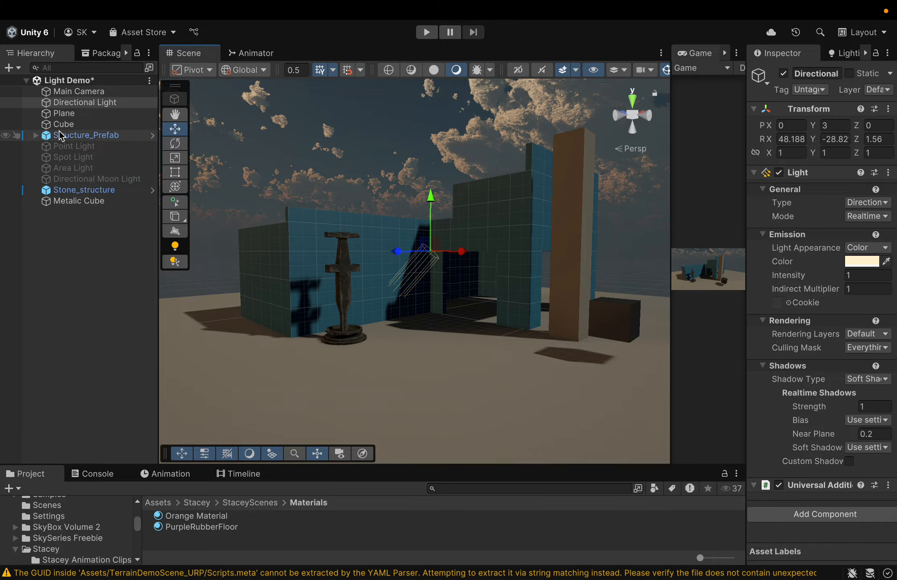
pyautogui.click(98, 105)
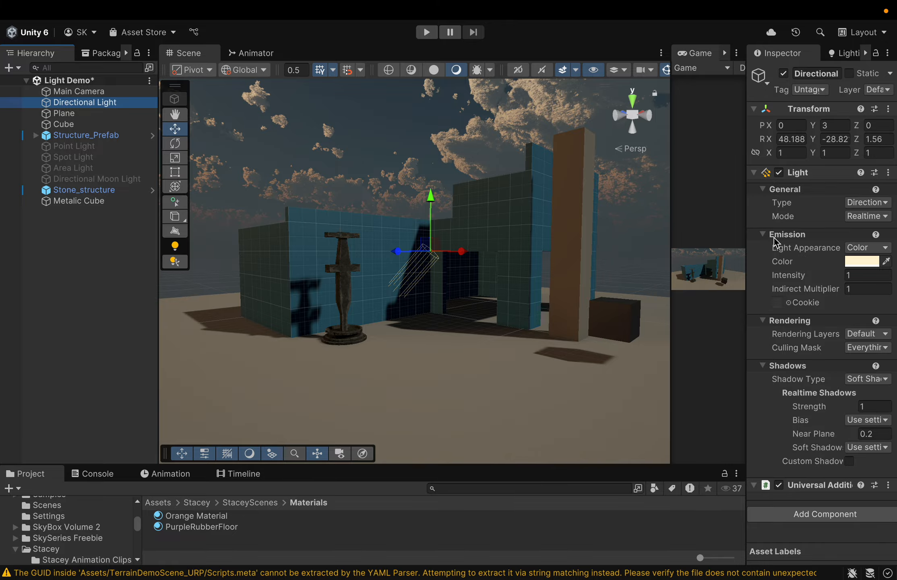
pyautogui.moveTo(744, 224); pyautogui.dragTo(616, 209)
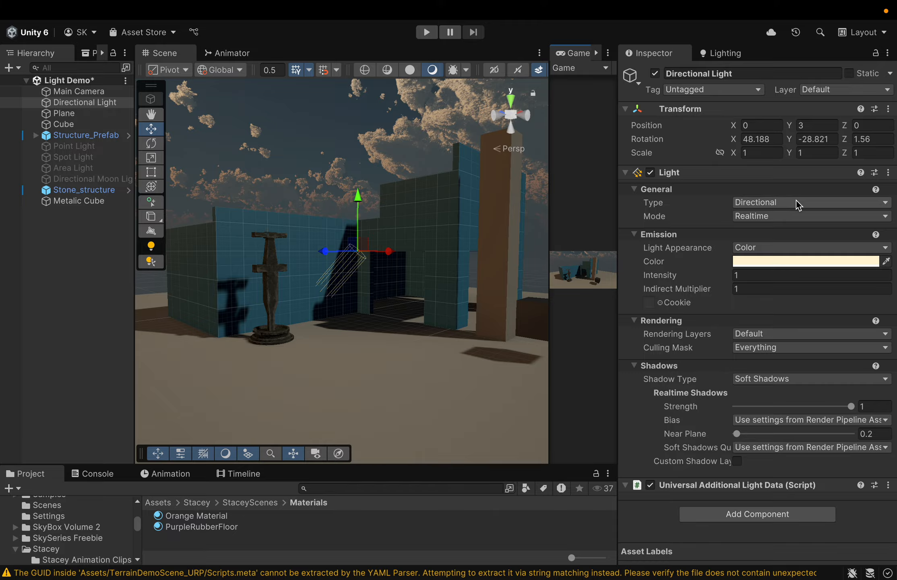
pyautogui.click(817, 208)
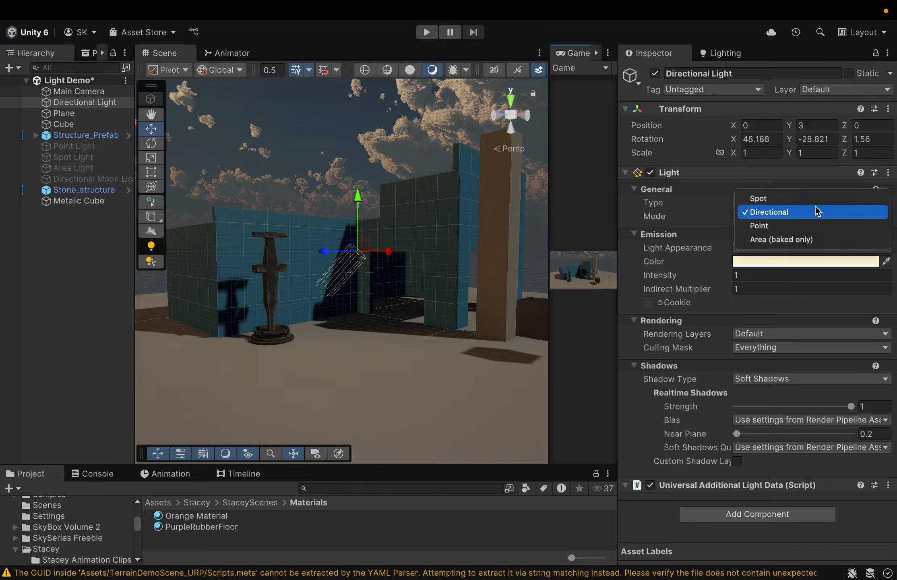
pyautogui.click(816, 209)
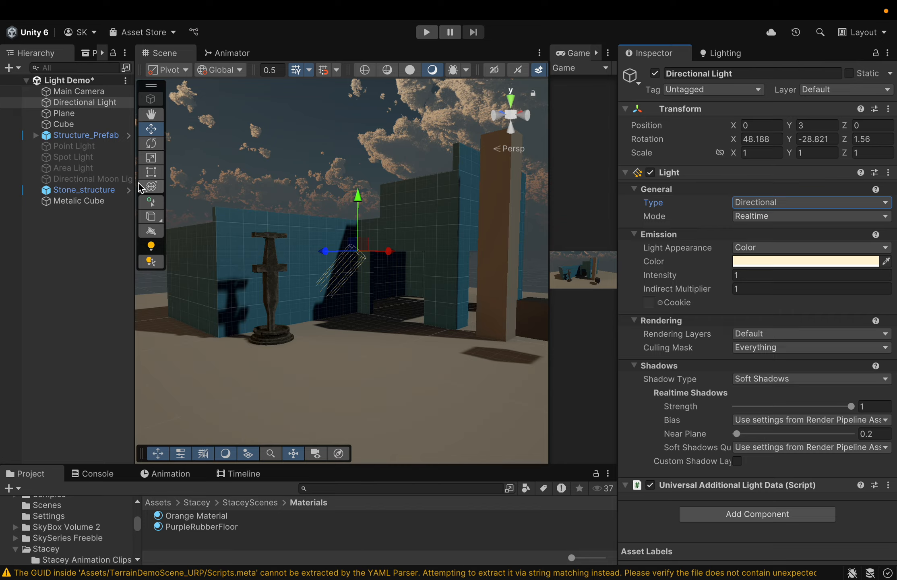
# Step: Rotate the Directional Light to about X 53.752, Y -32.92, Z -3.716, with the Game view enlarged beside the Scene view
pyautogui.click(158, 147)
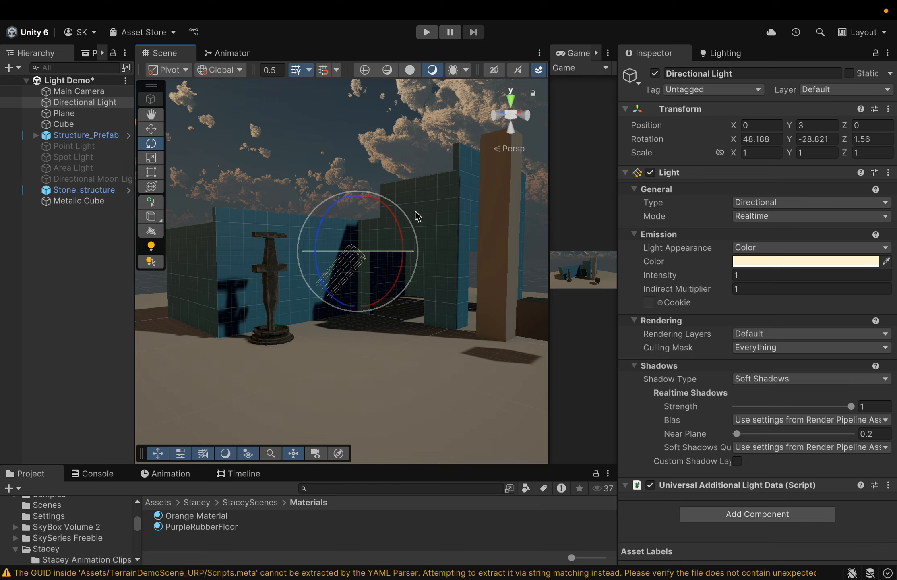
pyautogui.moveTo(392, 215)
pyautogui.mouseDown()
pyautogui.moveTo(399, 269)
pyautogui.moveTo(371, 256)
pyautogui.moveTo(377, 220)
pyautogui.moveTo(360, 200)
pyautogui.moveTo(386, 216)
pyautogui.moveTo(400, 245)
pyautogui.moveTo(393, 226)
pyautogui.moveTo(401, 273)
pyautogui.moveTo(394, 229)
pyautogui.moveTo(376, 206)
pyautogui.moveTo(393, 239)
pyautogui.moveTo(379, 206)
pyautogui.moveTo(389, 214)
pyautogui.mouseUp()
pyautogui.moveTo(619, 294); pyautogui.dragTo(732, 286)
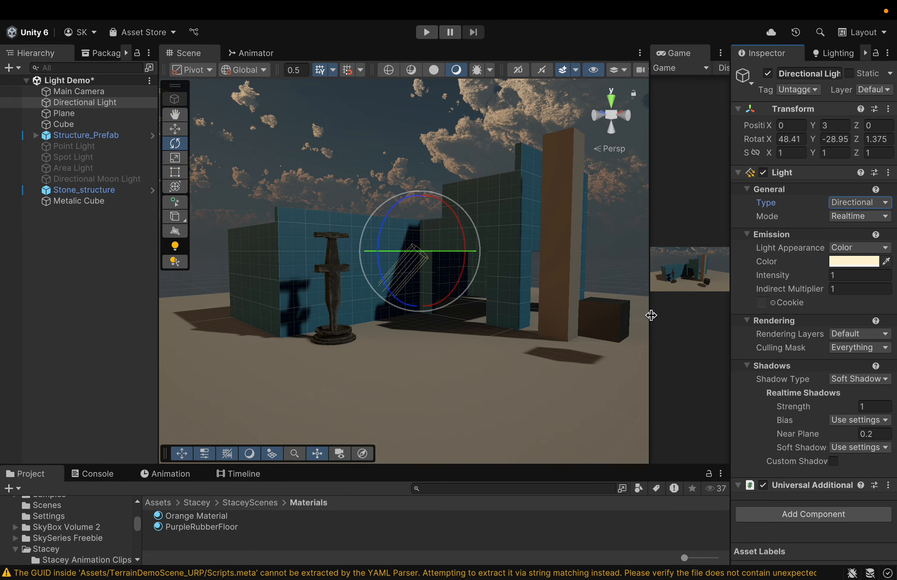
pyautogui.moveTo(646, 311); pyautogui.dragTo(439, 306)
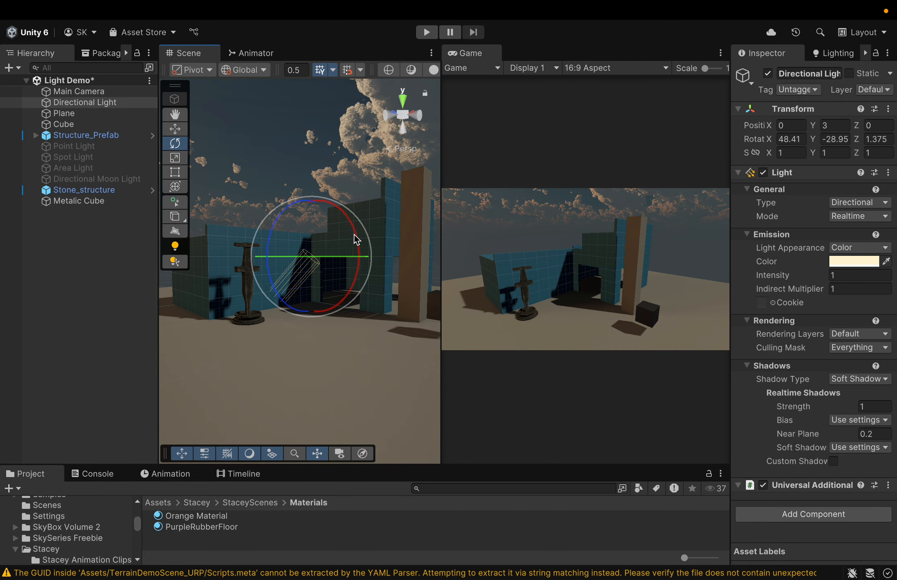
pyautogui.moveTo(356, 239)
pyautogui.mouseDown()
pyautogui.moveTo(365, 302)
pyautogui.moveTo(350, 342)
pyautogui.moveTo(362, 306)
pyautogui.moveTo(361, 256)
pyautogui.moveTo(344, 235)
pyautogui.moveTo(340, 248)
pyautogui.moveTo(360, 256)
pyautogui.moveTo(356, 322)
pyautogui.moveTo(352, 254)
pyautogui.moveTo(337, 221)
pyautogui.moveTo(342, 285)
pyautogui.moveTo(330, 330)
pyautogui.moveTo(344, 296)
pyautogui.moveTo(349, 222)
pyautogui.mouseUp()
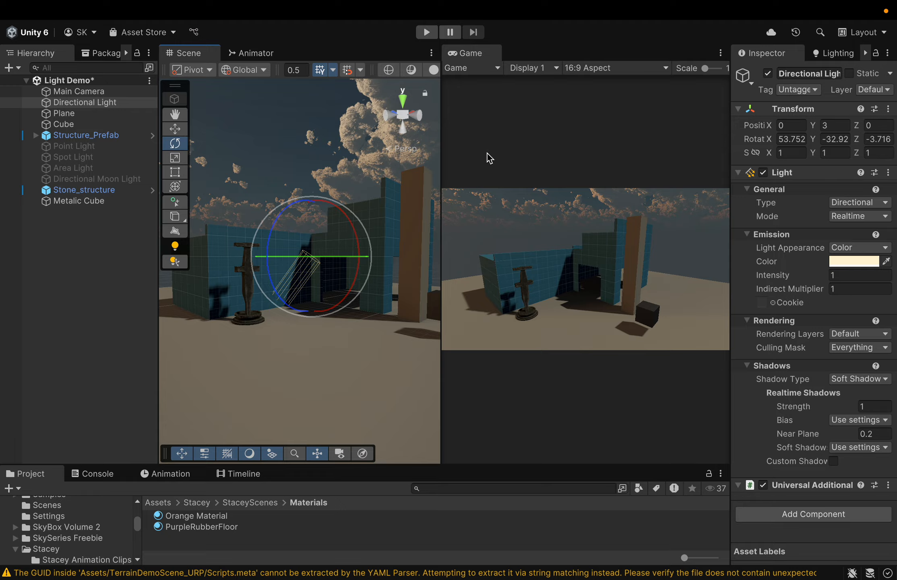
# Step: Deactivate the Directional Light object and bring up the scene's Environment lighting settings
pyautogui.click(767, 74)
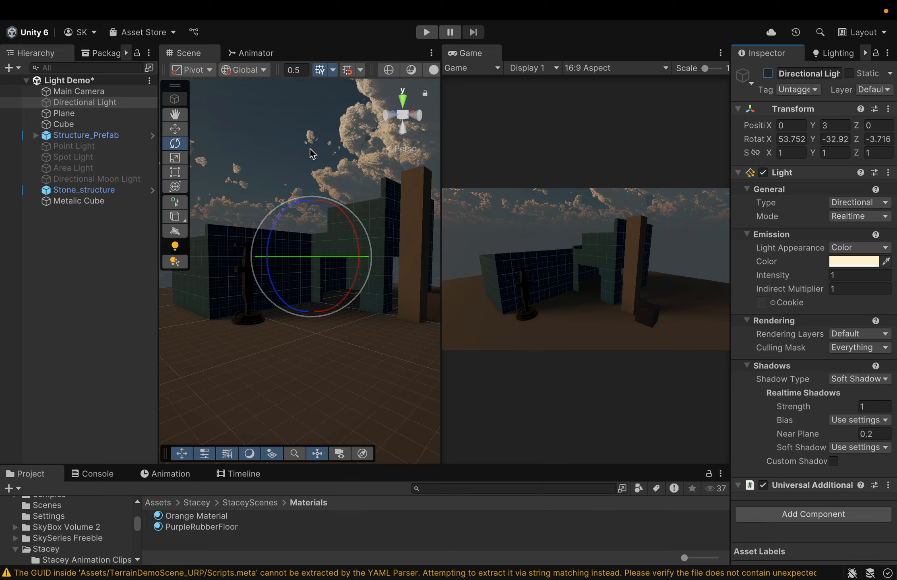
pyautogui.moveTo(730, 126); pyautogui.dragTo(677, 127)
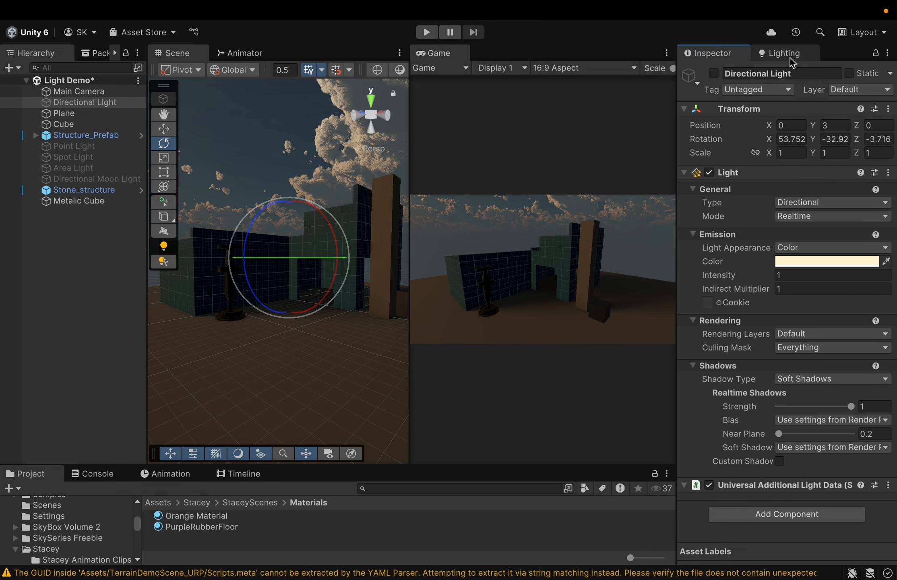
pyautogui.moveTo(574, 7)
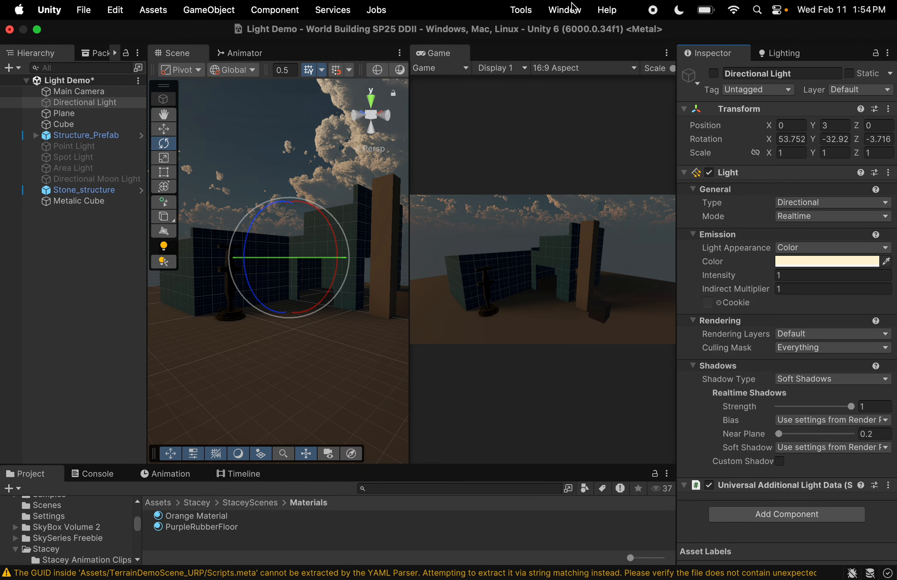
pyautogui.click(565, 10)
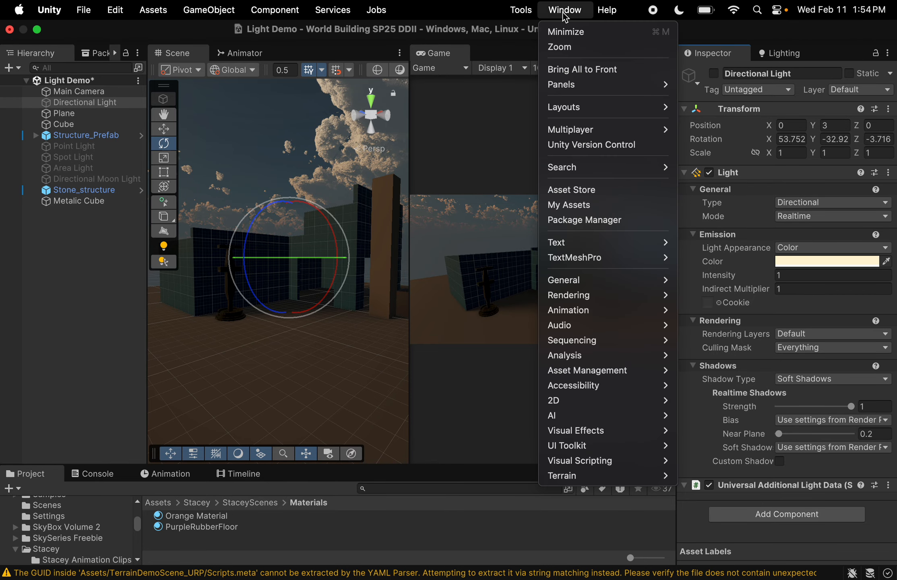
pyautogui.moveTo(578, 299)
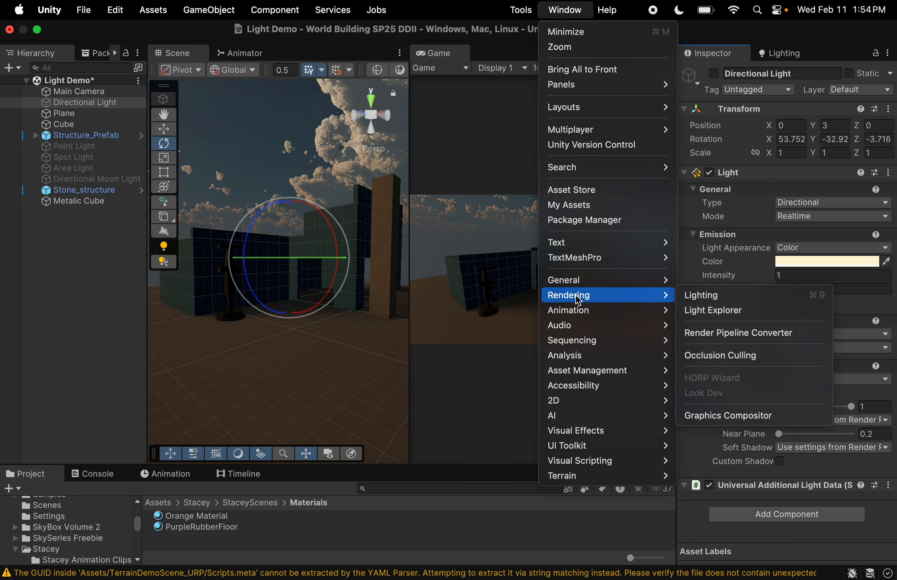
pyautogui.click(701, 300)
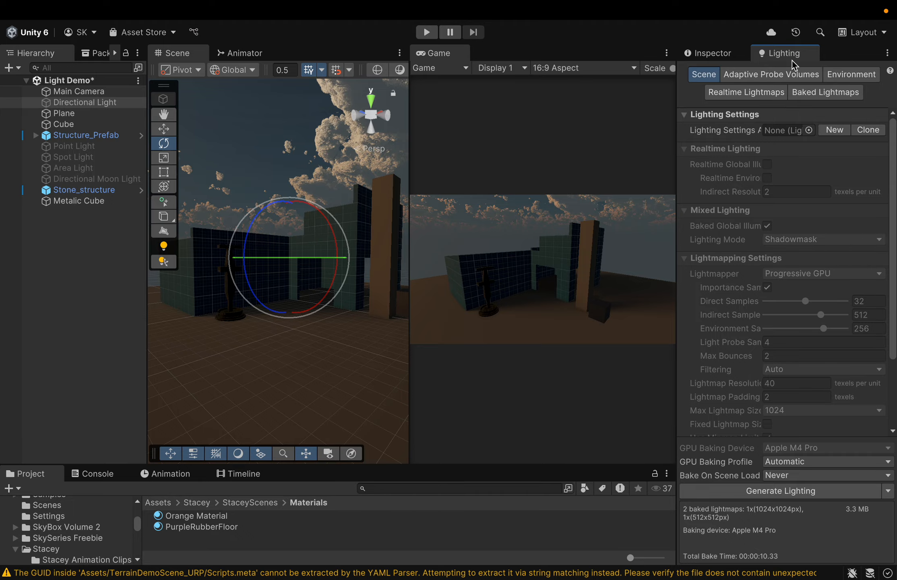
pyautogui.moveTo(790, 56); pyautogui.dragTo(759, 54)
pyautogui.click(858, 76)
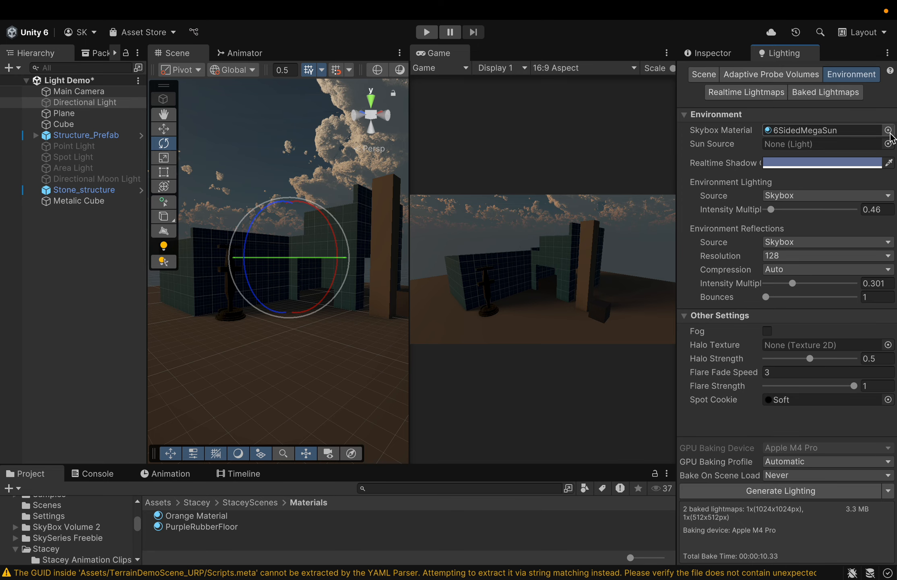
# Step: Replace the skybox material with the CosmicCoolCloud_Eq night sky
pyautogui.click(887, 130)
pyautogui.scroll(-3, 794, 312)
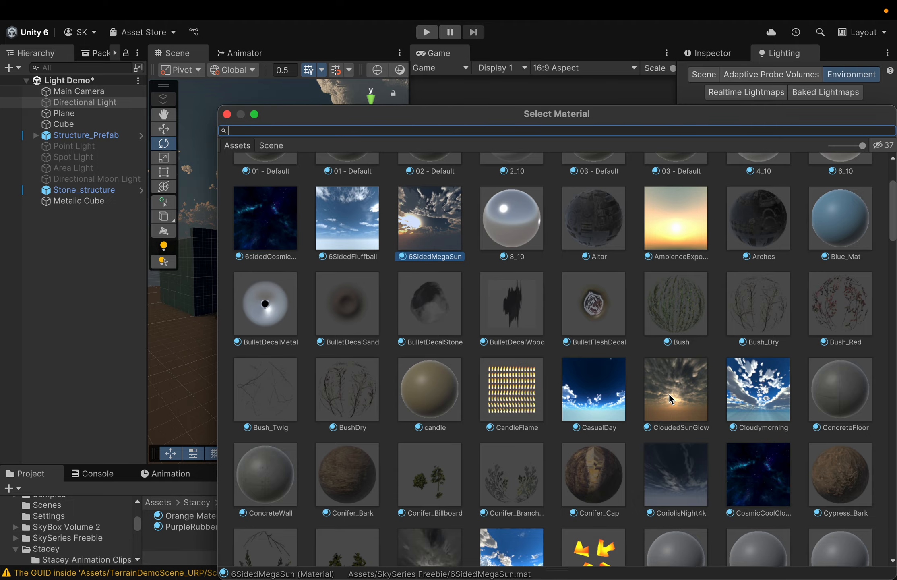
pyautogui.click(755, 469)
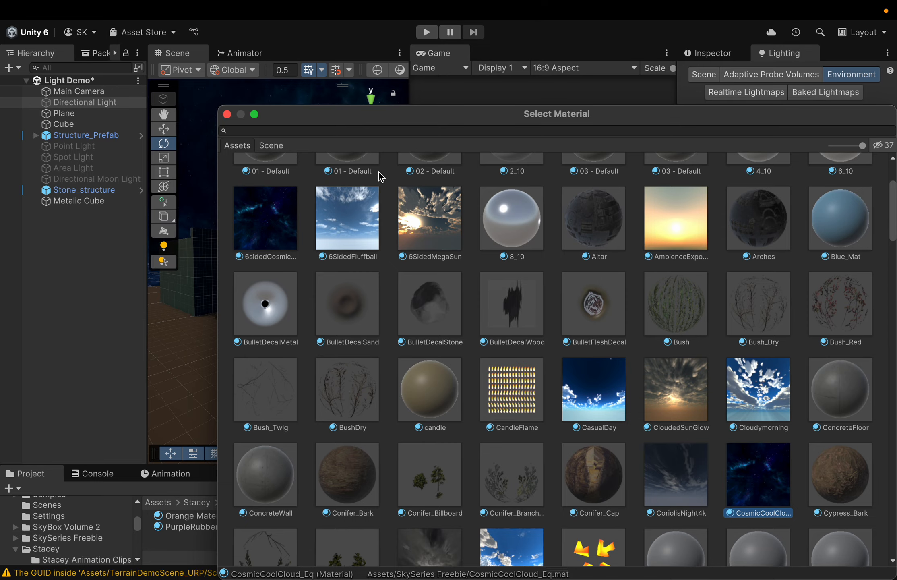
pyautogui.click(227, 115)
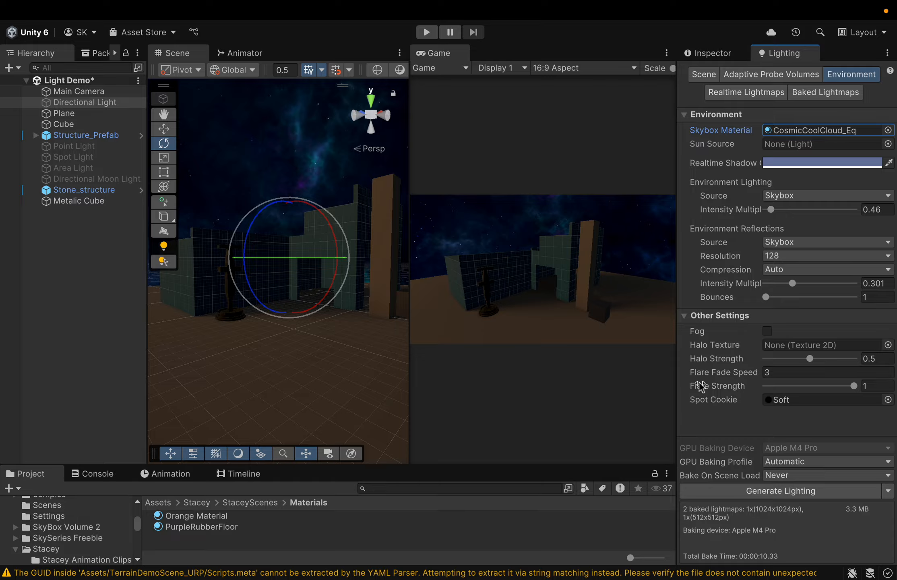
# Step: Try a brighter and a zero skybox lighting intensity, settling the Environment Lighting intensity multiplier at 0.62
pyautogui.moveTo(700, 387)
pyautogui.moveTo(772, 212)
pyautogui.mouseDown()
pyautogui.moveTo(788, 213)
pyautogui.moveTo(781, 212)
pyautogui.mouseUp()
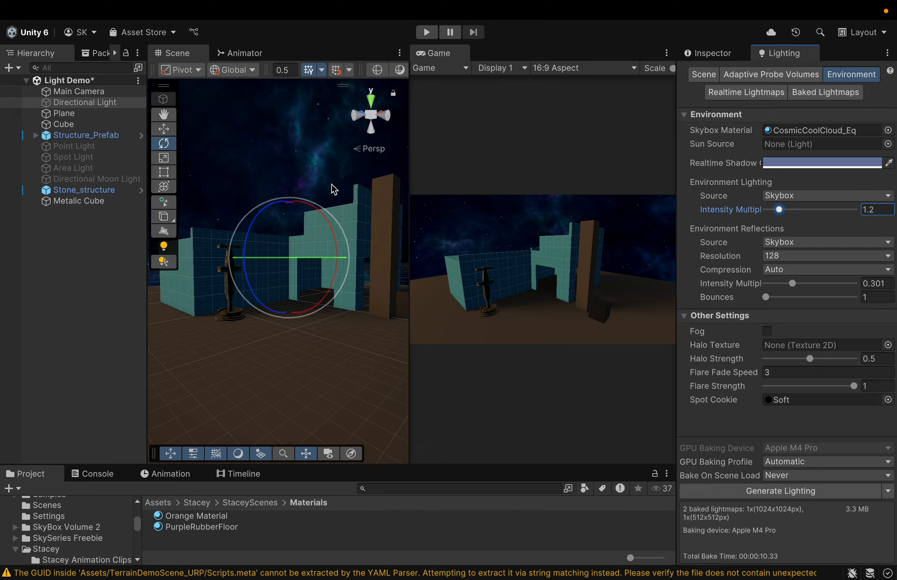
pyautogui.moveTo(779, 210); pyautogui.dragTo(762, 212)
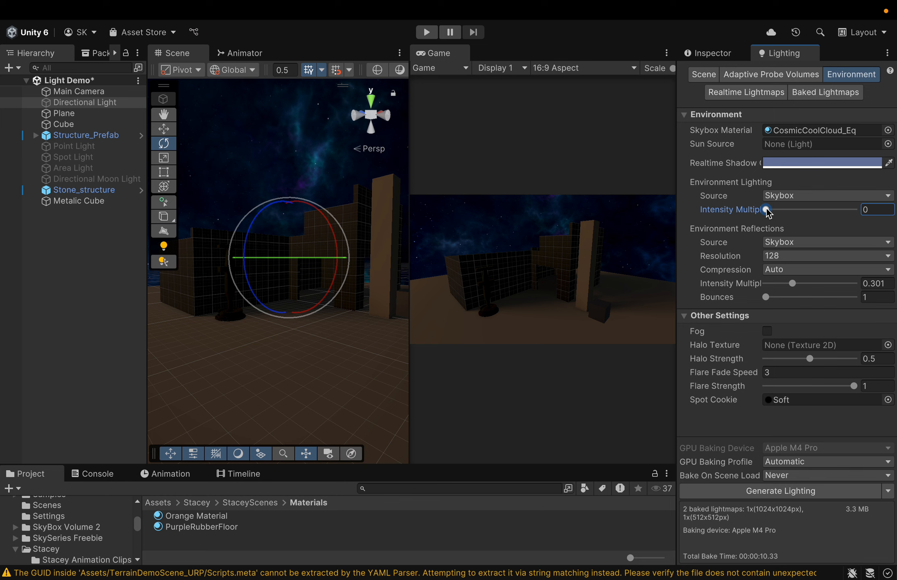
pyautogui.moveTo(766, 209); pyautogui.dragTo(773, 209)
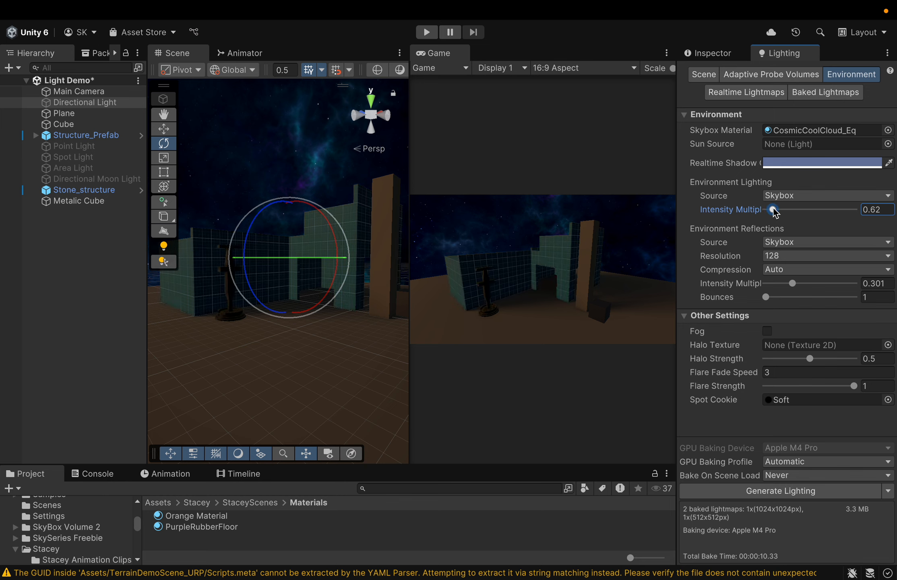
# Step: Set the Environment Reflections intensity multiplier to 0.239 and check the available reflection resolutions
pyautogui.moveTo(792, 284)
pyautogui.mouseDown()
pyautogui.moveTo(819, 283)
pyautogui.moveTo(798, 283)
pyautogui.mouseUp()
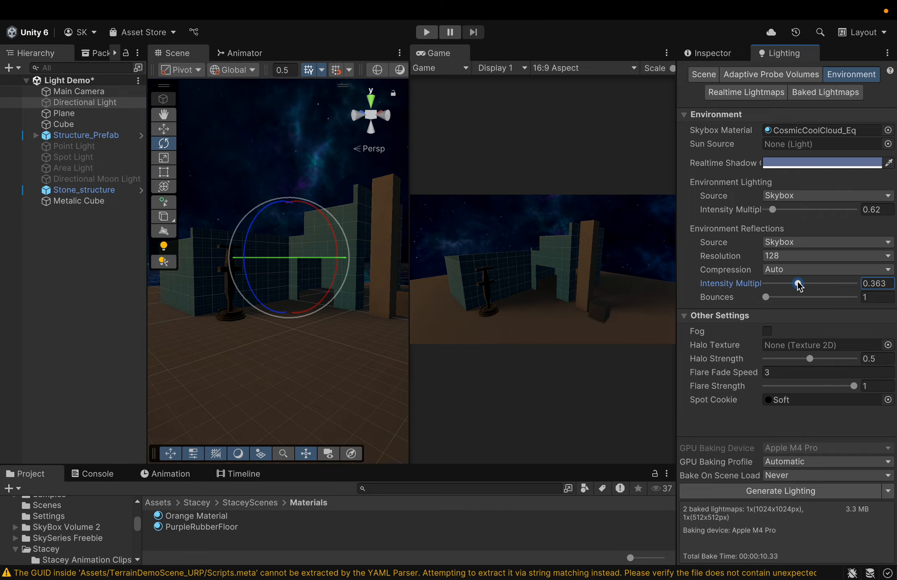
pyautogui.click(766, 297)
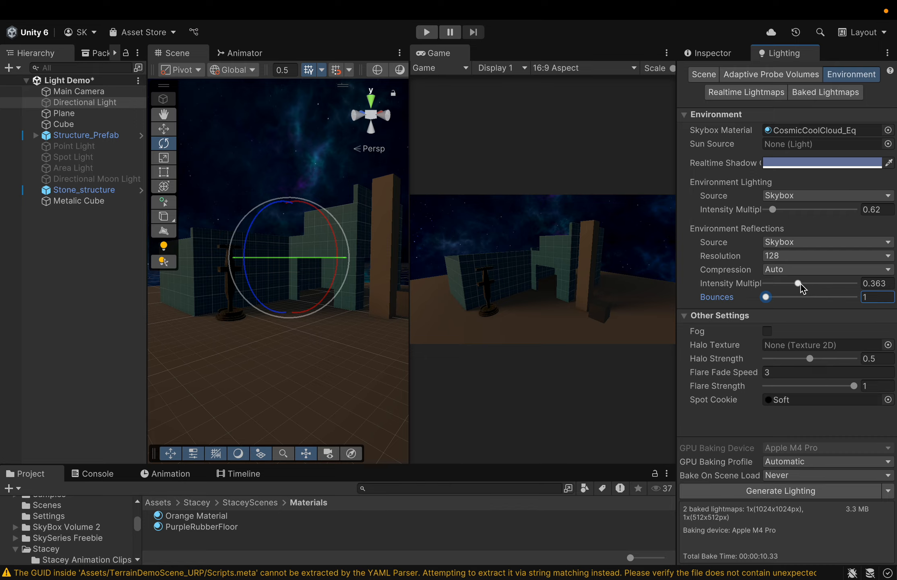
pyautogui.click(812, 260)
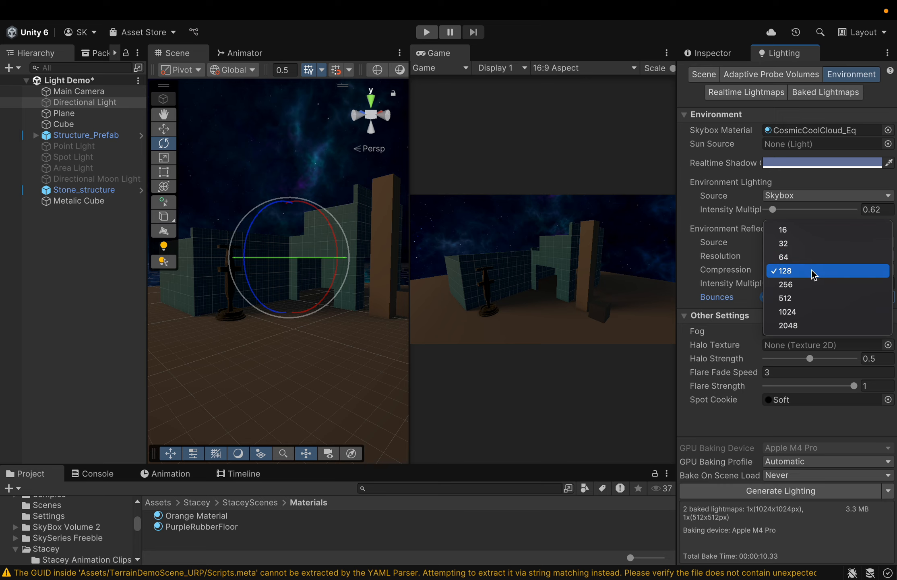
pyautogui.click(812, 271)
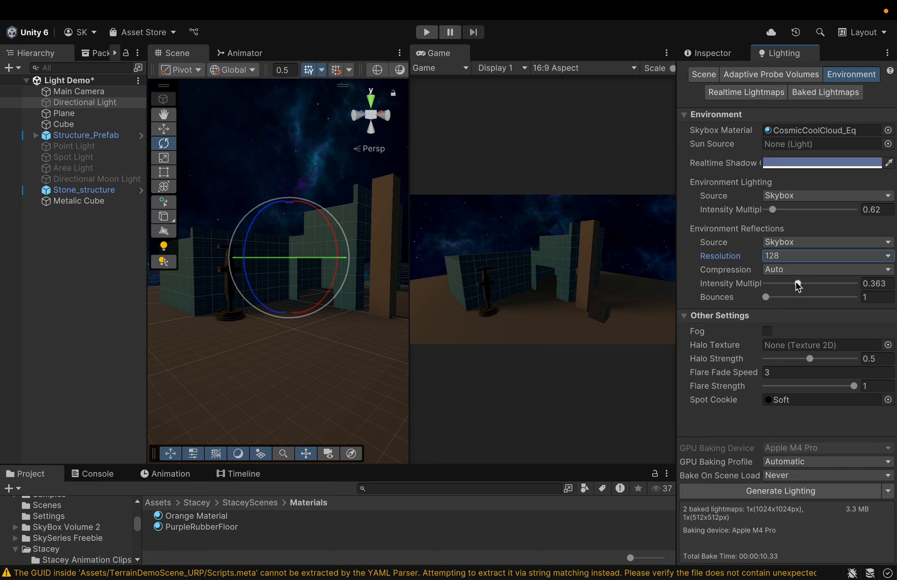
pyautogui.moveTo(798, 285)
pyautogui.mouseDown()
pyautogui.moveTo(771, 284)
pyautogui.moveTo(800, 284)
pyautogui.moveTo(786, 285)
pyautogui.mouseUp()
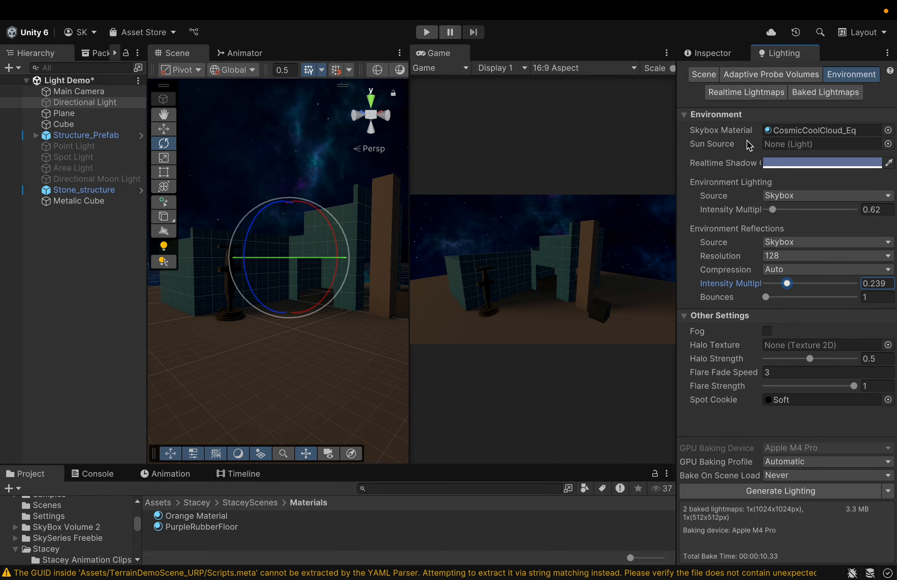
# Step: Return to the Directional Light's properties and reactivate the light object
pyautogui.click(722, 55)
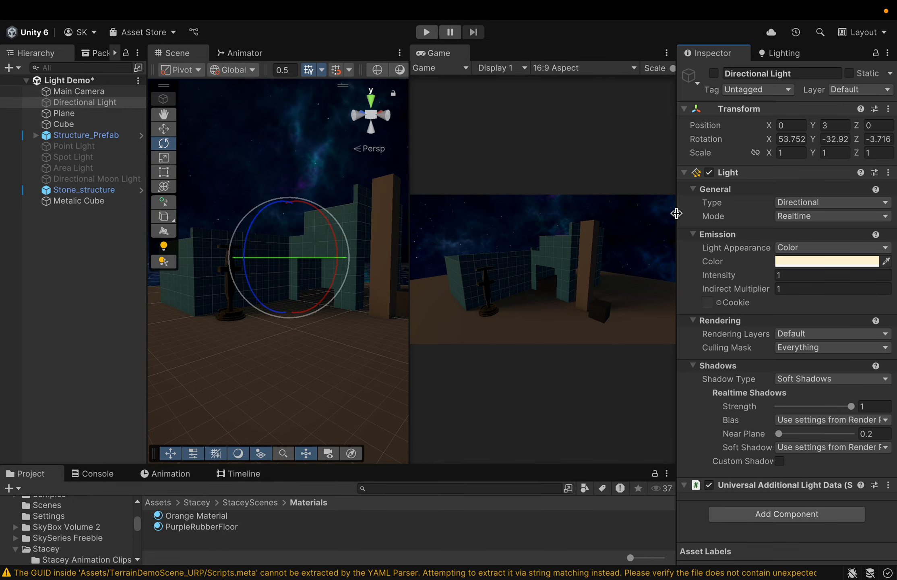
pyautogui.moveTo(676, 210); pyautogui.dragTo(729, 213)
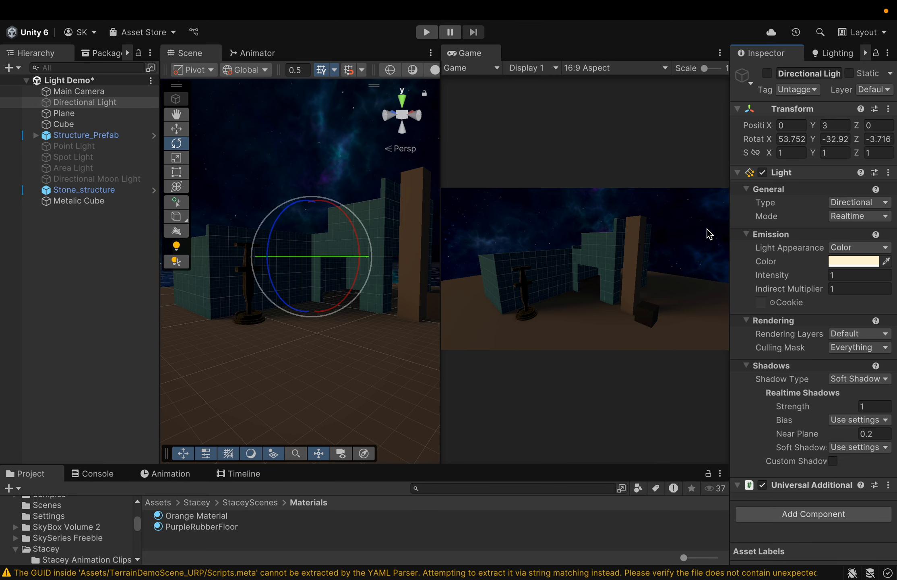
pyautogui.moveTo(731, 243); pyautogui.dragTo(706, 242)
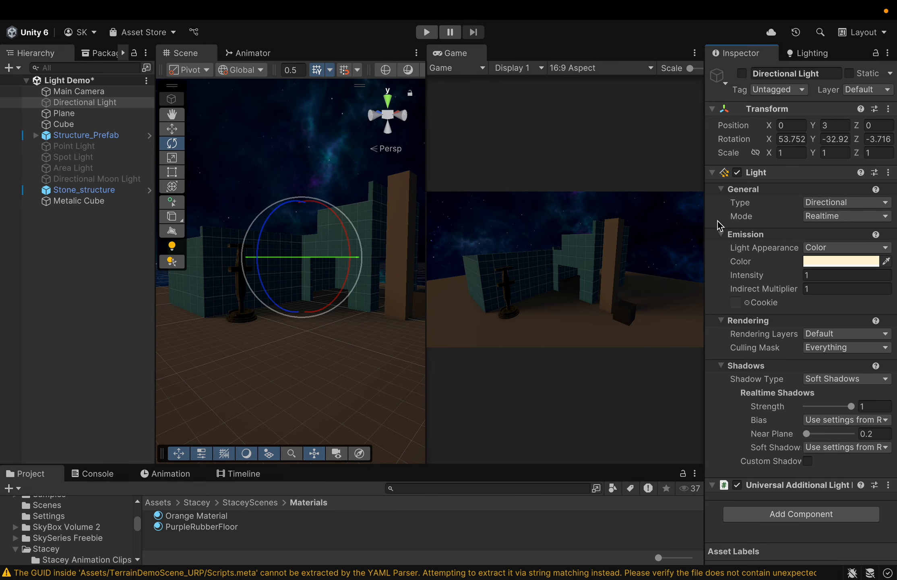
pyautogui.click(742, 74)
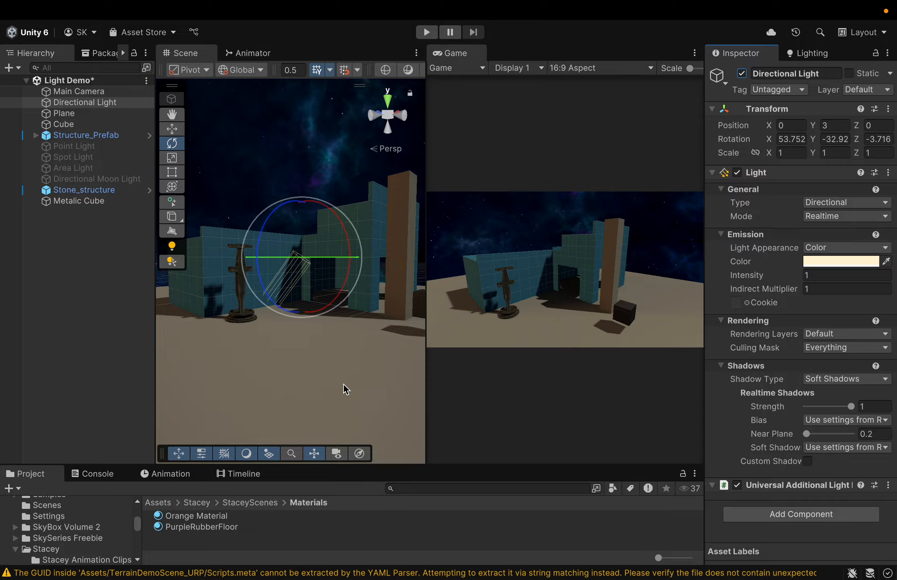
# Step: Change the Directional Light's emission color to light blue, hex 8BD8F3
pyautogui.click(836, 266)
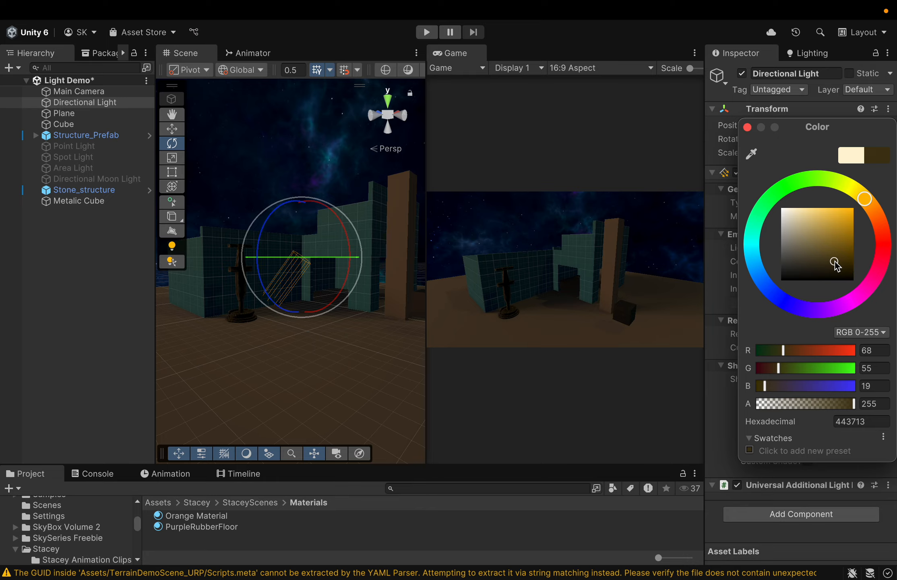
pyautogui.click(755, 243)
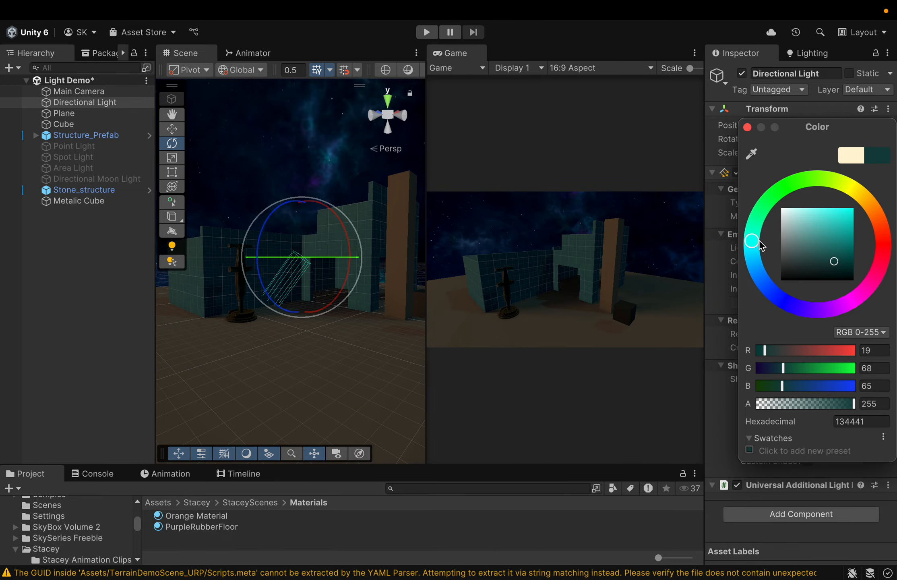
pyautogui.click(755, 263)
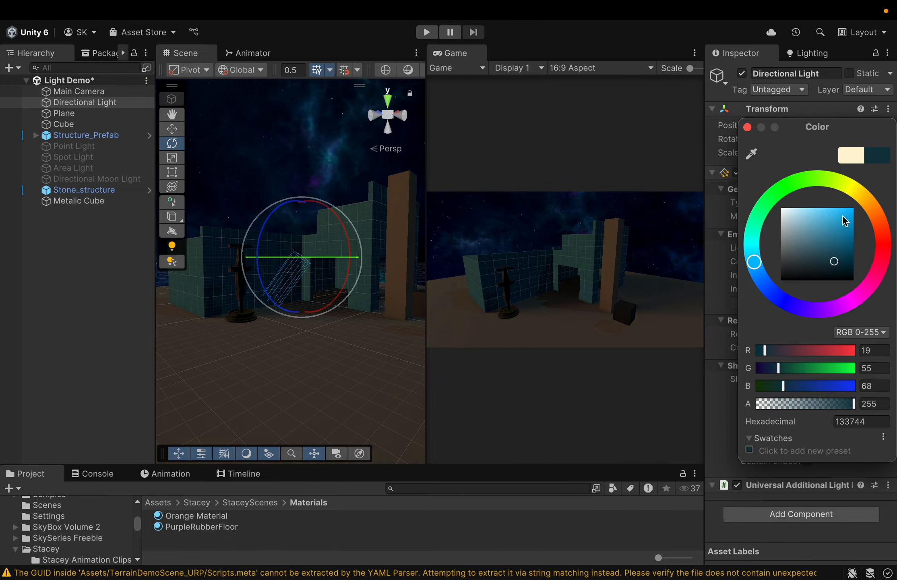
pyautogui.click(813, 213)
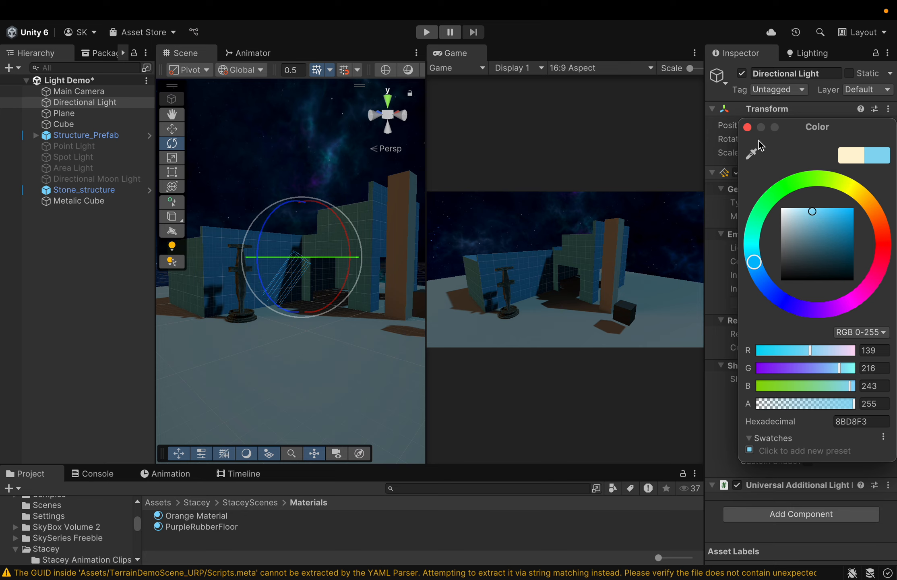
# Step: Try a value of 2 for the Directional Light's Indirect Multiplier and Intensity, returning both to 1
pyautogui.click(747, 127)
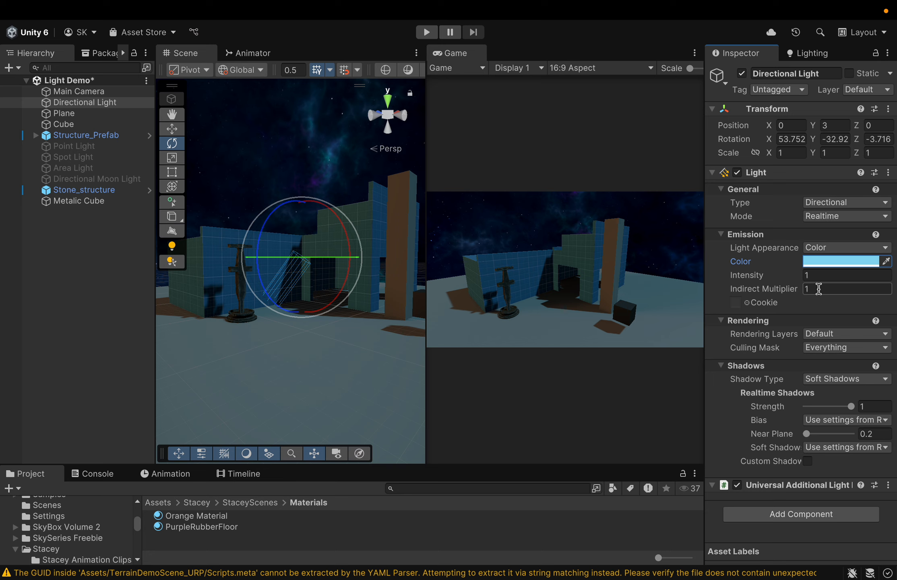
pyautogui.click(821, 289)
pyautogui.write('2')
pyautogui.click(821, 276)
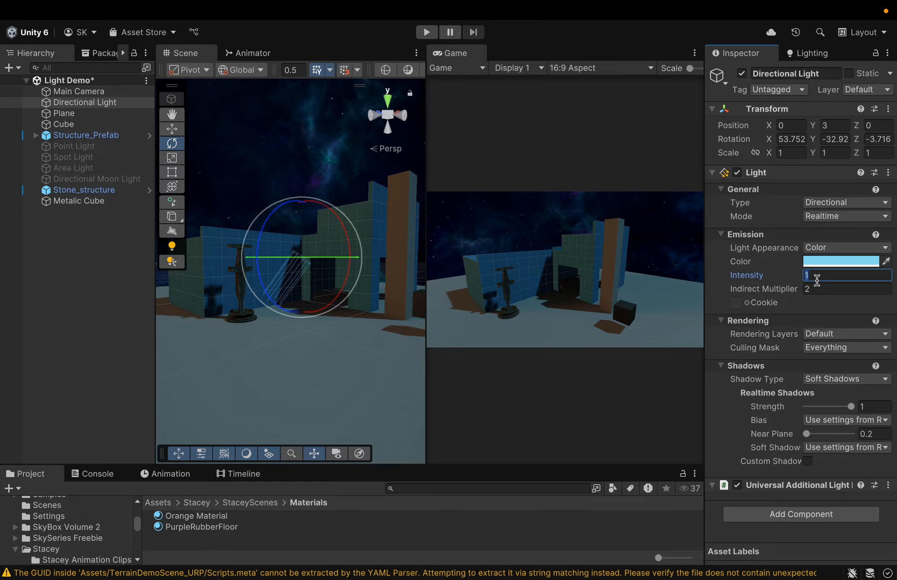
pyautogui.write('2')
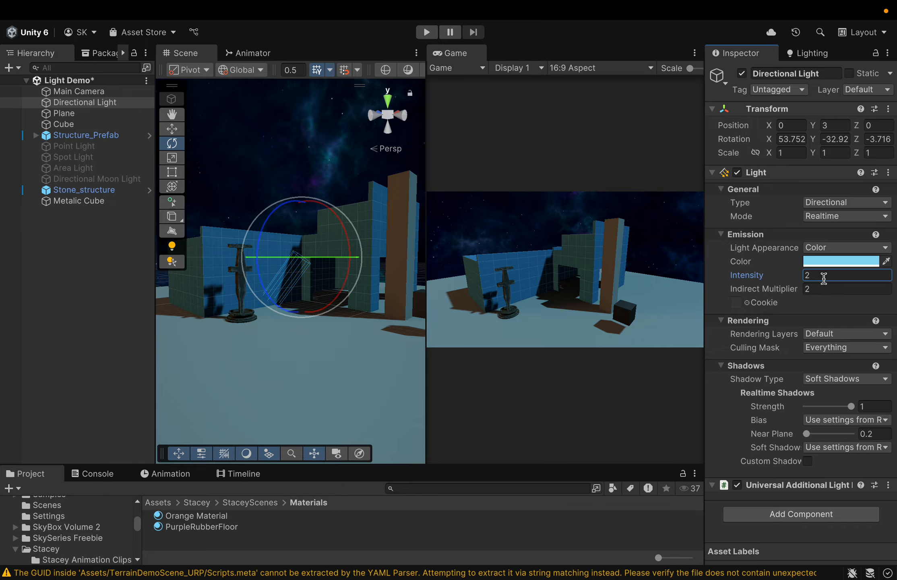
pyautogui.click(824, 277)
pyautogui.write('1')
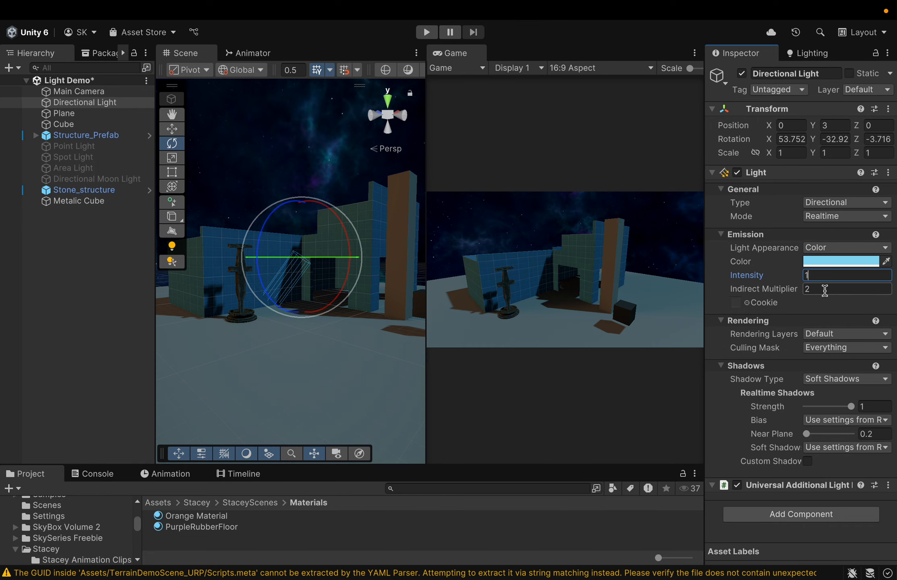
pyautogui.click(824, 290)
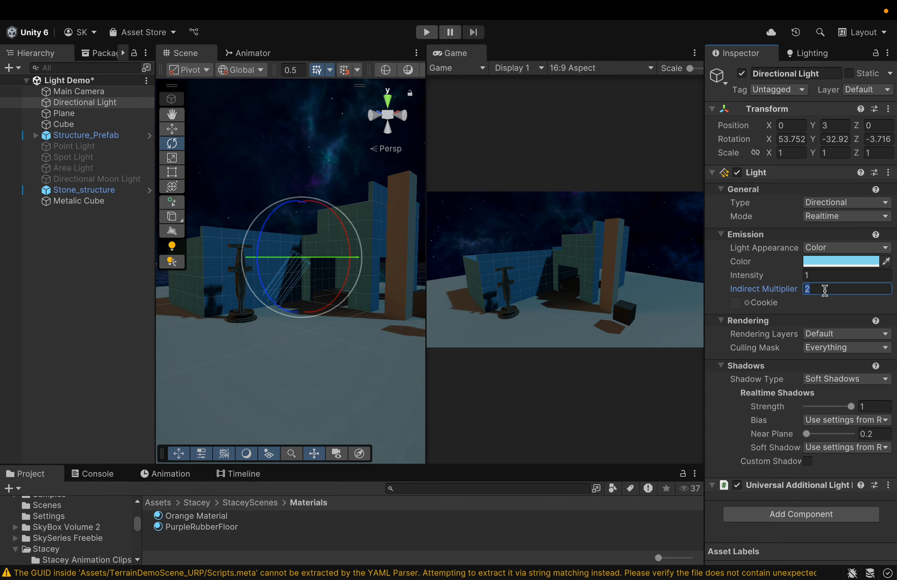
pyautogui.write('1')
# Step: Rotate the Directional Light slightly to about X 52.7, Y -32.0, Z -2.6 and deactivate the light object
pyautogui.moveTo(348, 246)
pyautogui.mouseDown()
pyautogui.moveTo(346, 277)
pyautogui.moveTo(342, 252)
pyautogui.mouseUp()
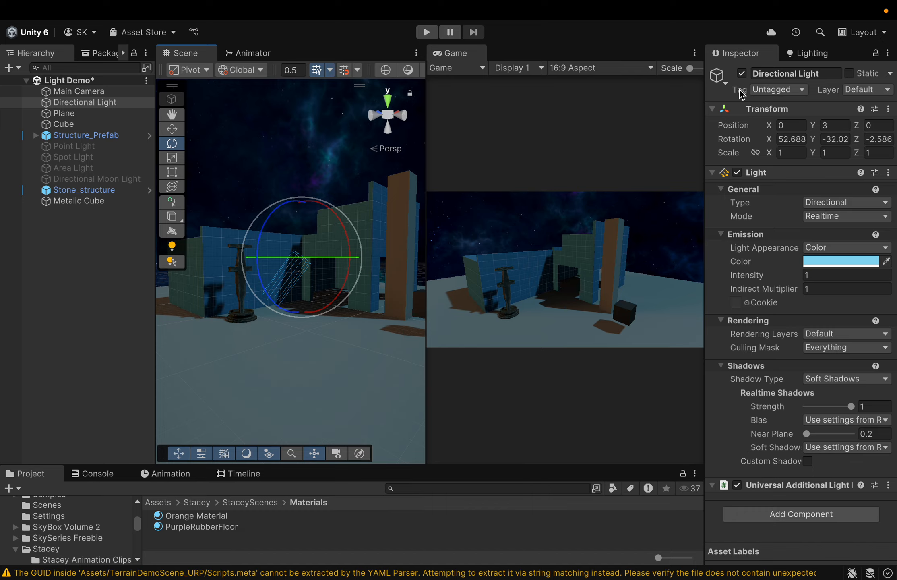
pyautogui.click(742, 74)
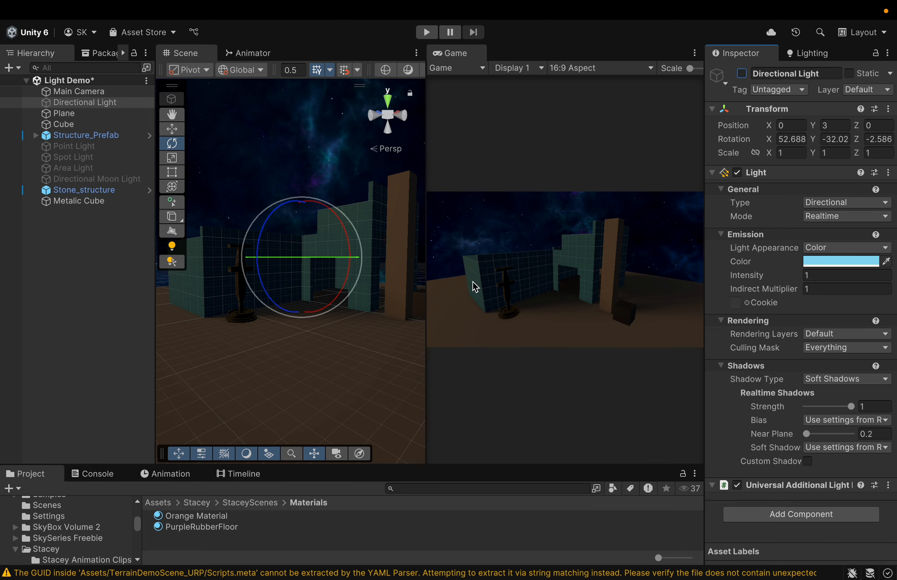
# Step: Enlarge the Scene view and examine the structure from several sides with the Directional Light off
pyautogui.moveTo(425, 277); pyautogui.dragTo(596, 280)
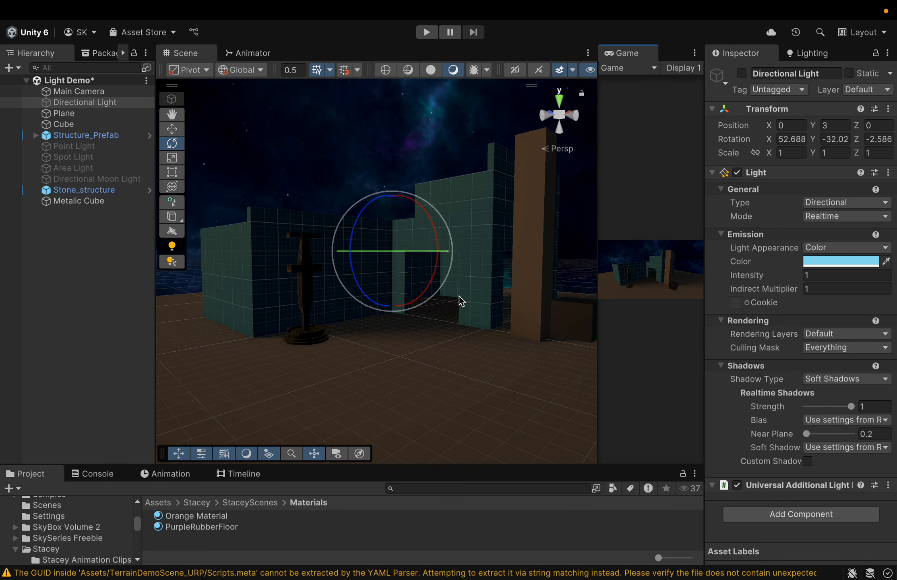
pyautogui.scroll(-5, 475, 308)
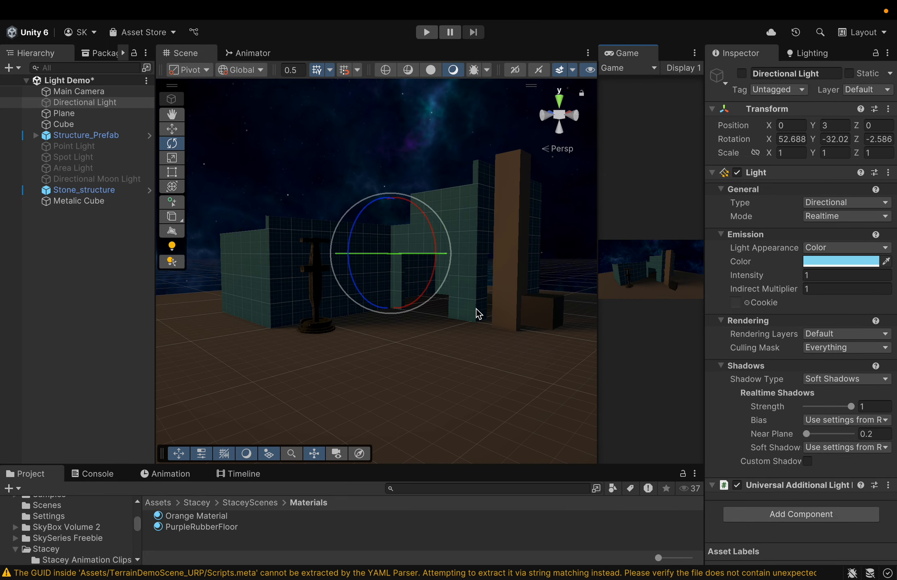
pyautogui.moveTo(475, 308); pyautogui.dragTo(434, 347, button='middle')
pyautogui.moveTo(491, 340); pyautogui.dragTo(425, 367, button='right')
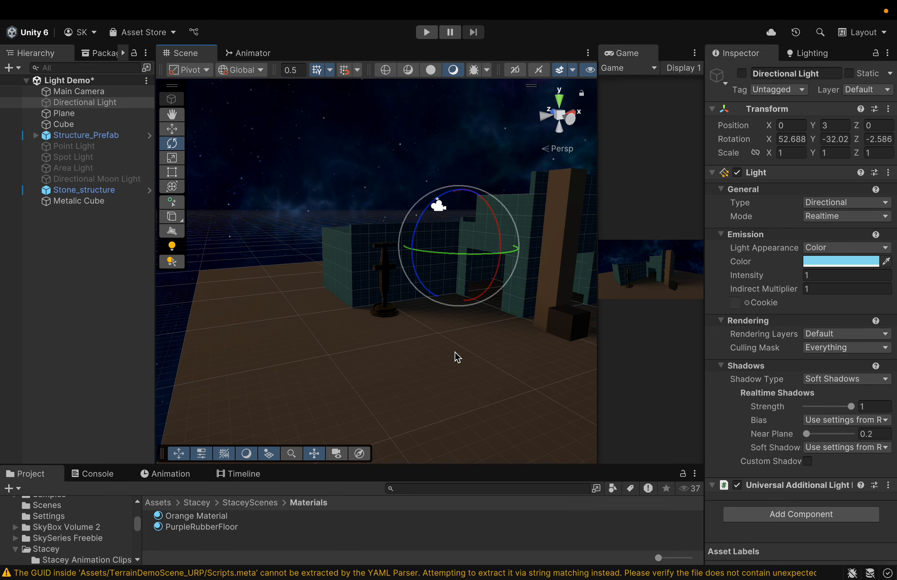
pyautogui.moveTo(457, 358); pyautogui.dragTo(322, 364, button='middle')
pyautogui.moveTo(525, 347); pyautogui.dragTo(442, 265, button='right')
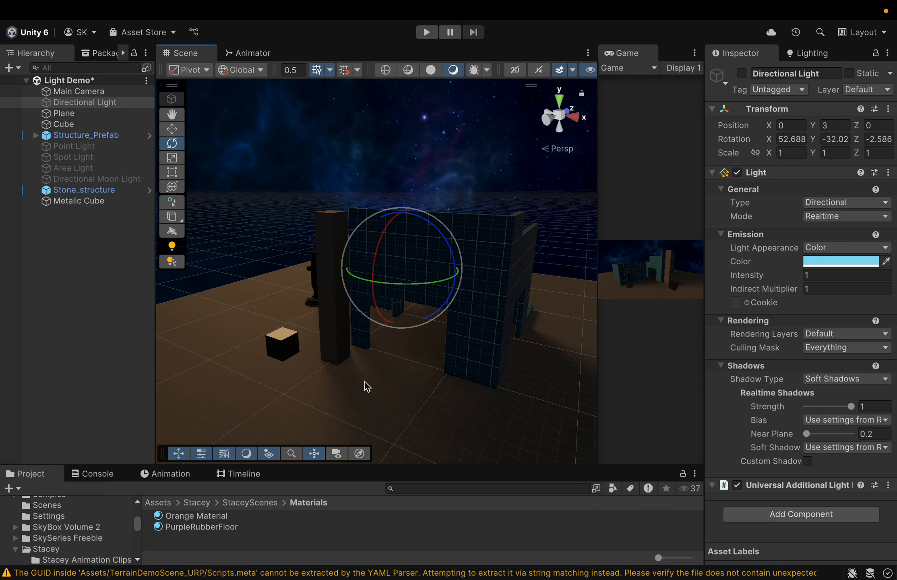
pyautogui.moveTo(363, 382); pyautogui.dragTo(426, 367, button='middle')
pyautogui.moveTo(425, 368); pyautogui.dragTo(455, 363, button='right')
pyautogui.moveTo(349, 367); pyautogui.dragTo(393, 359, button='middle')
pyautogui.moveTo(321, 361); pyautogui.dragTo(304, 376, button='middle')
pyautogui.scroll(5, 411, 385)
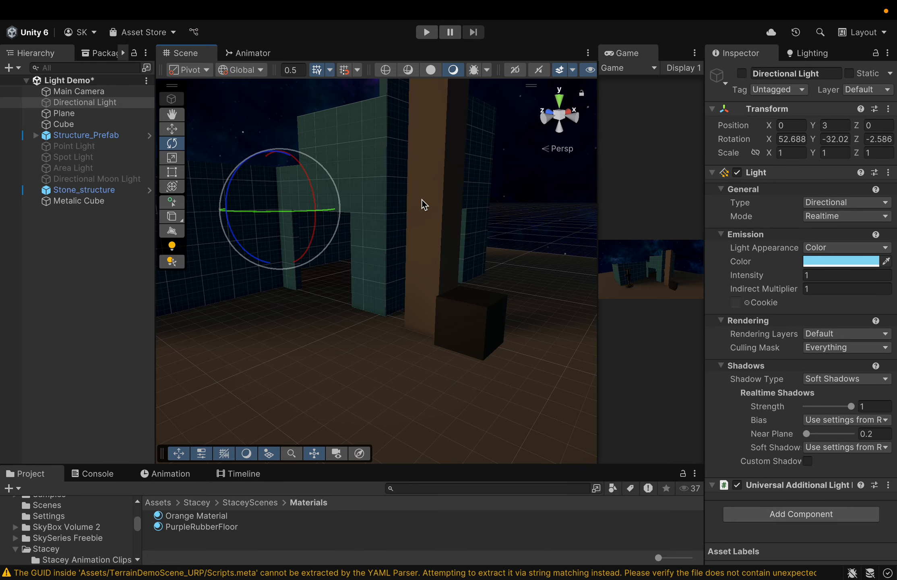
# Step: Inspect the Metalic Cube, Stone_structure, Plane and Structure_Prefab one after another, finishing with nothing selected
pyautogui.click(463, 323)
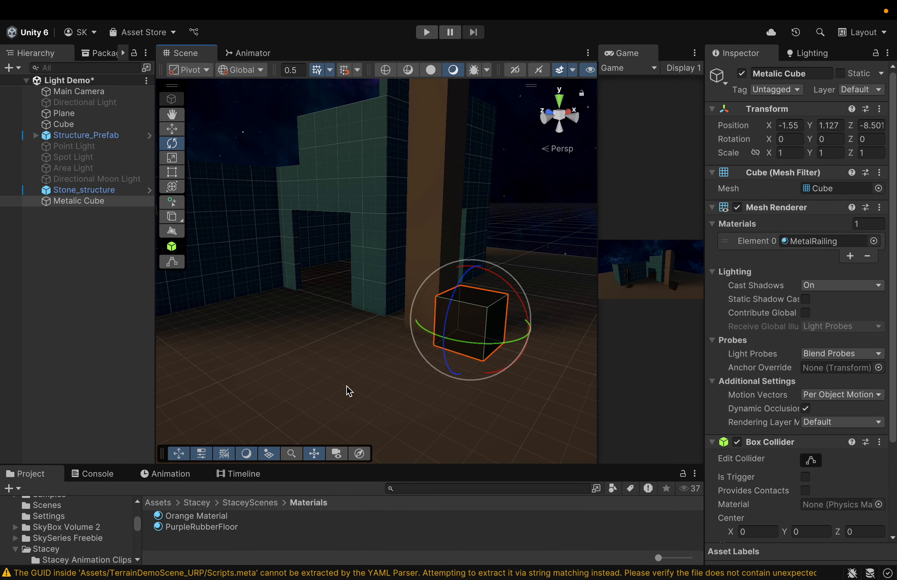
pyautogui.moveTo(346, 386); pyautogui.dragTo(419, 400, button='middle')
pyautogui.click(234, 312)
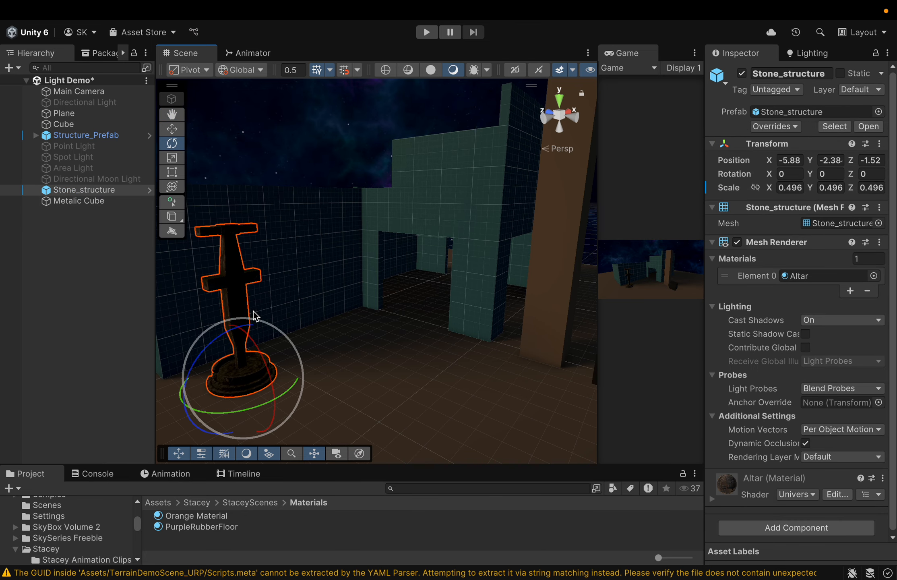
pyautogui.click(411, 380)
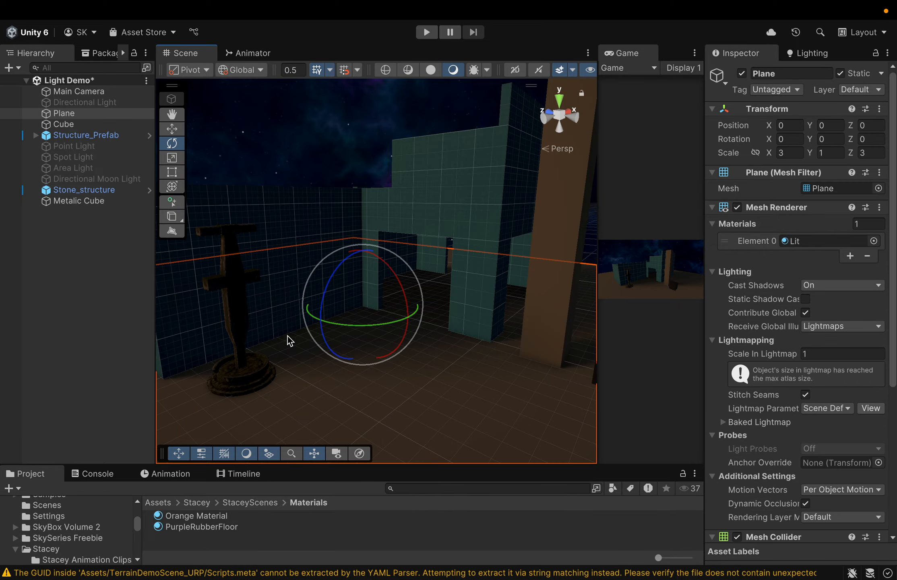
pyautogui.click(302, 226)
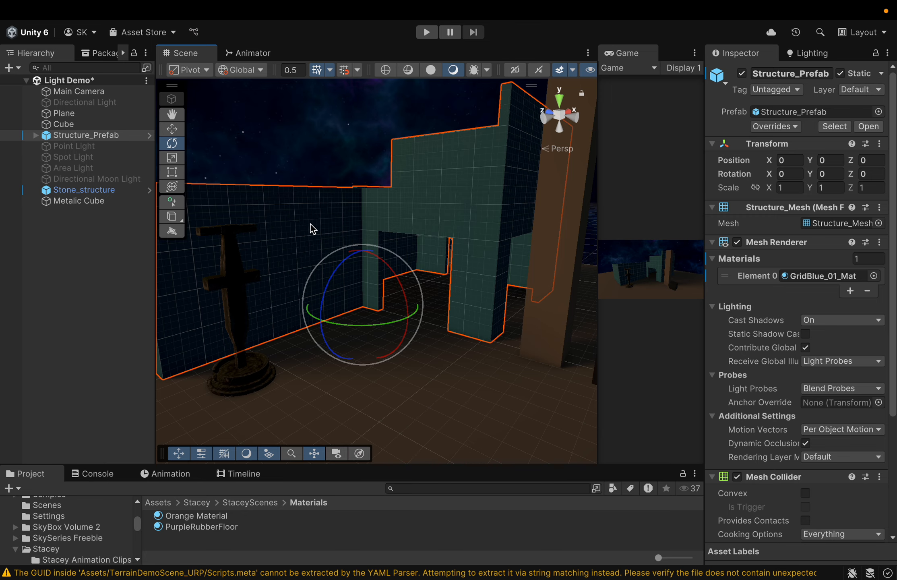
pyautogui.click(111, 305)
pyautogui.scroll(-5, 349, 330)
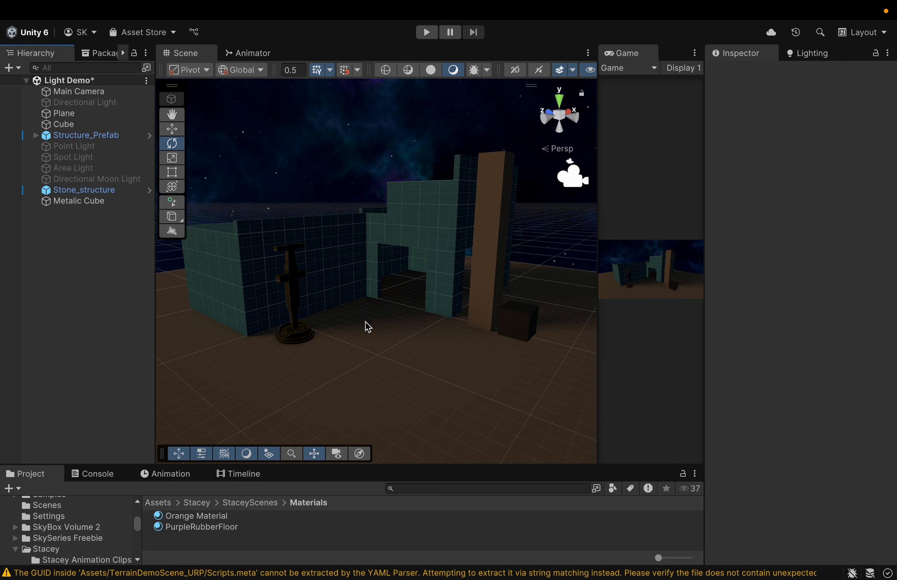
pyautogui.moveTo(376, 321); pyautogui.dragTo(365, 300, button='right')
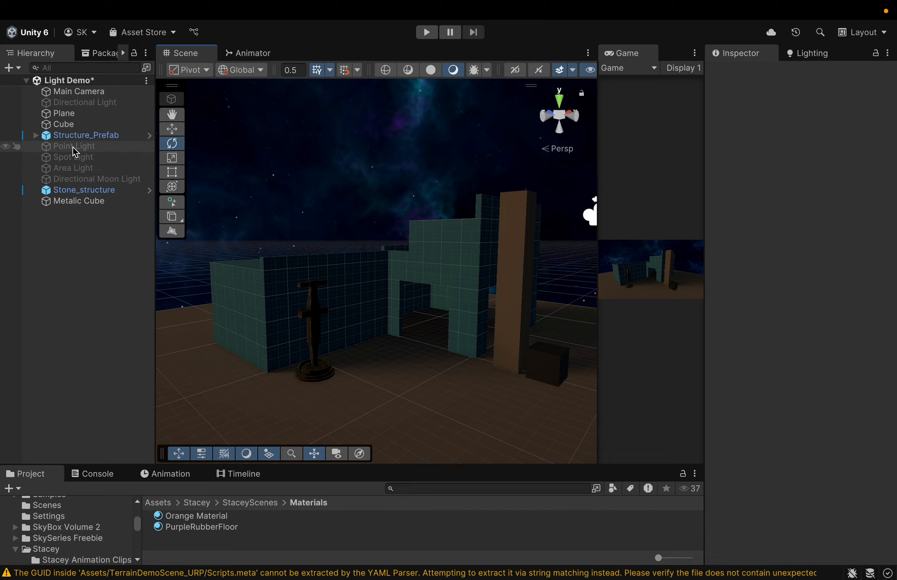
# Step: Add a new Point Light to the scene
pyautogui.rightClick(90, 271)
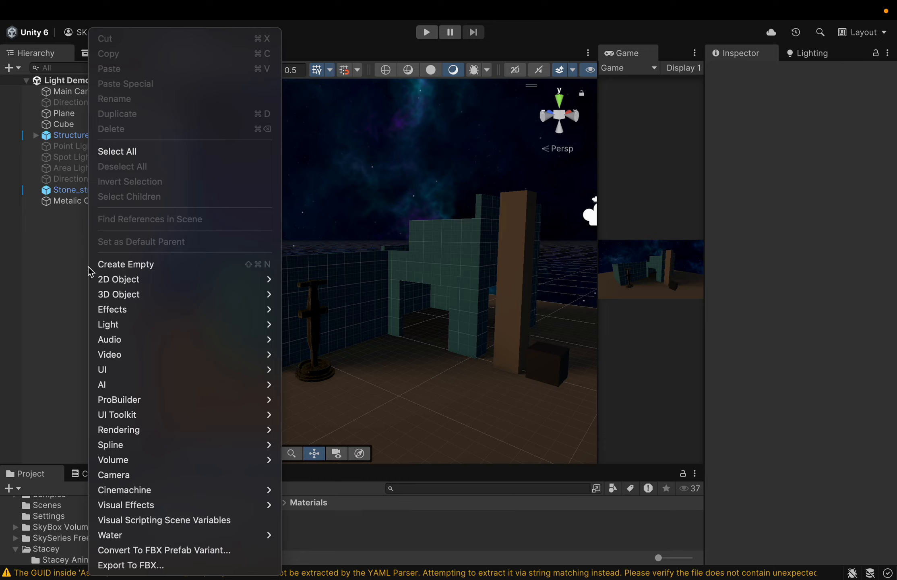
pyautogui.moveTo(111, 327)
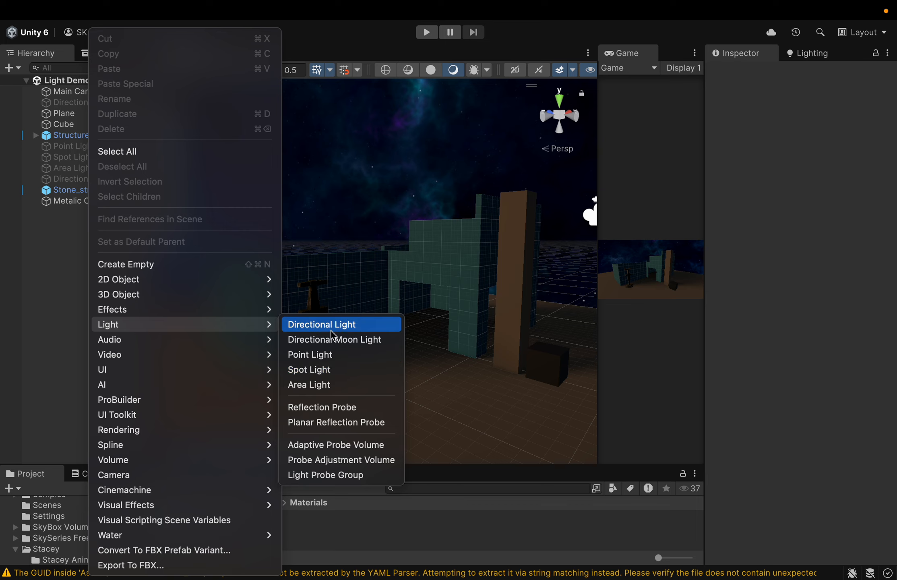
pyautogui.click(328, 355)
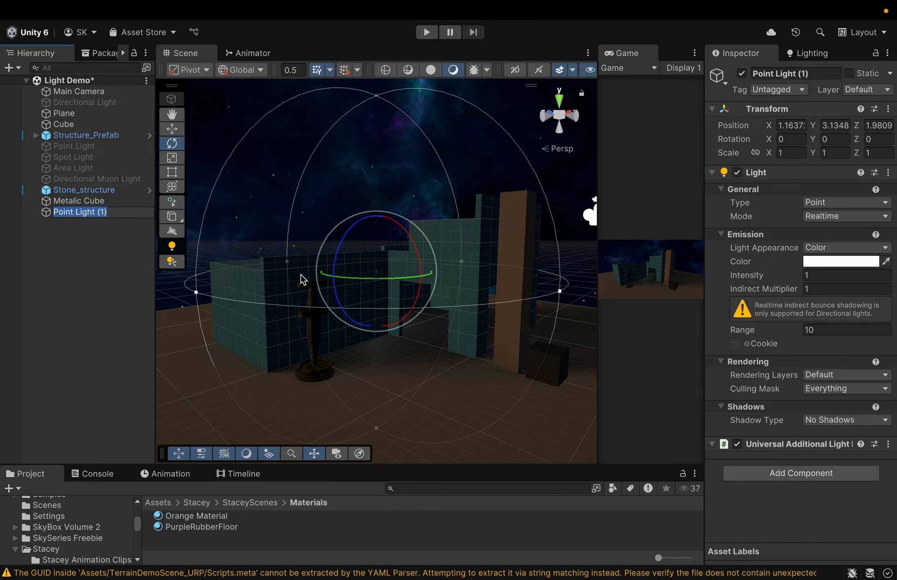
# Step: Move the new point light low in front of the structure's doorway, to about X -2.57, Y 1.62, Z -3.27
pyautogui.click(173, 132)
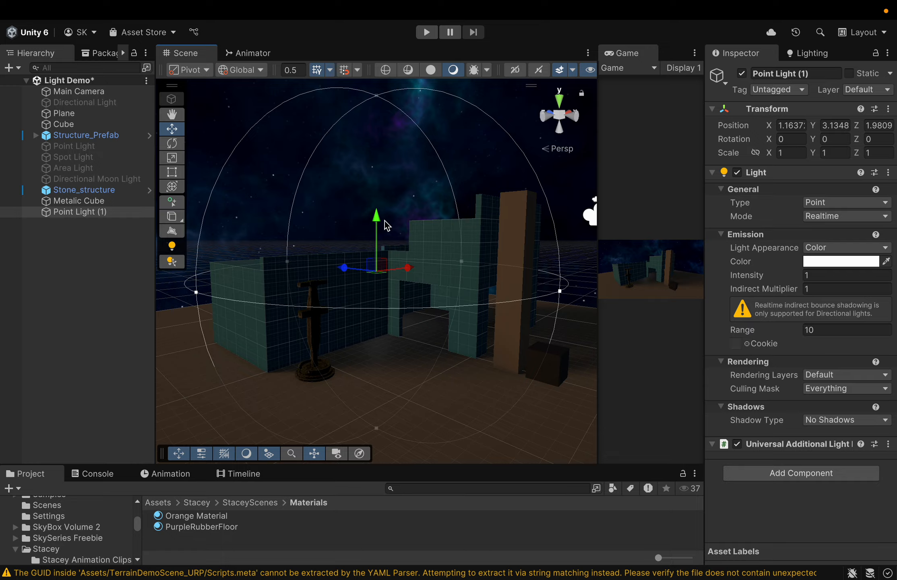
pyautogui.moveTo(377, 221); pyautogui.dragTo(367, 242)
pyautogui.moveTo(345, 291); pyautogui.dragTo(405, 304)
pyautogui.moveTo(463, 304); pyautogui.dragTo(419, 313)
pyautogui.moveTo(353, 317); pyautogui.dragTo(368, 320)
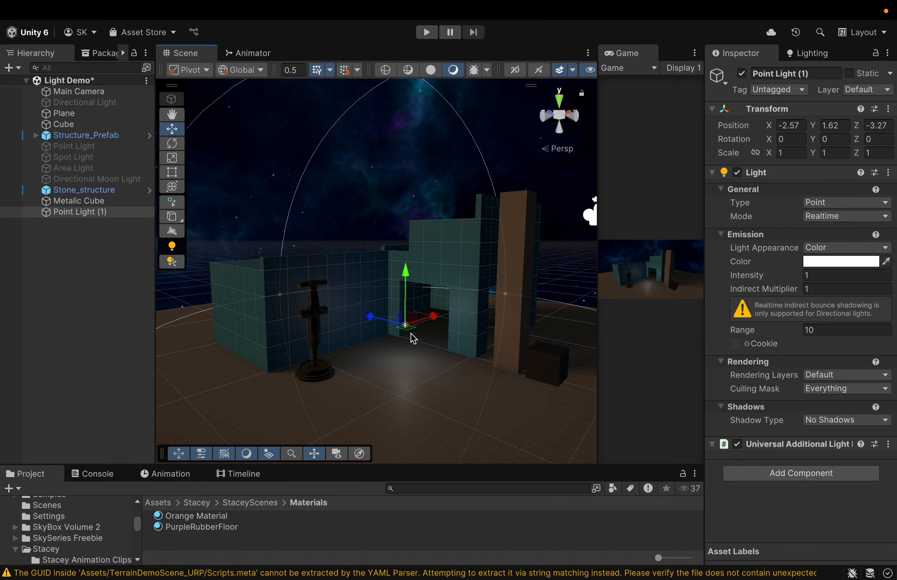
# Step: Shift the point light toward the stone structure and raise it slightly, to about X -3.27, Y 1.98
pyautogui.scroll(4, 410, 333)
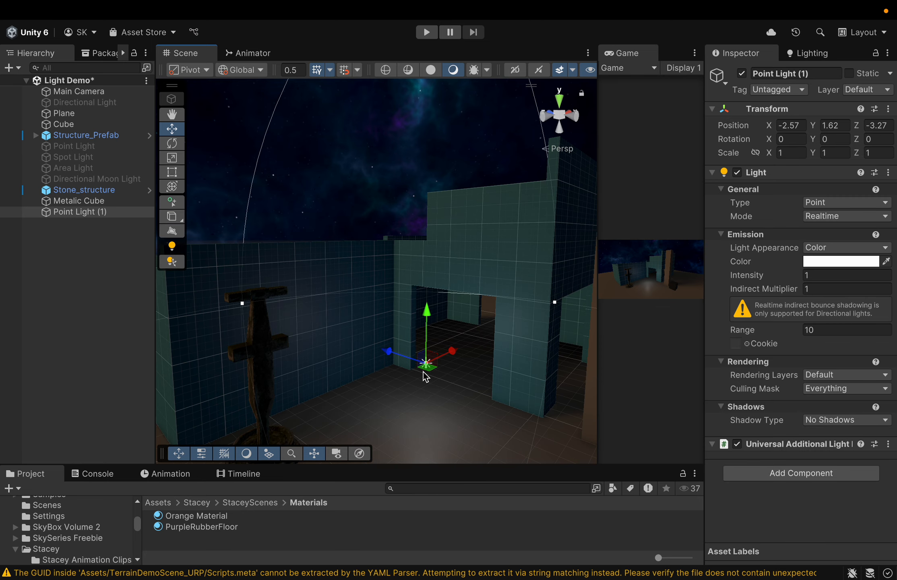
pyautogui.moveTo(447, 378); pyautogui.dragTo(435, 315, button='middle')
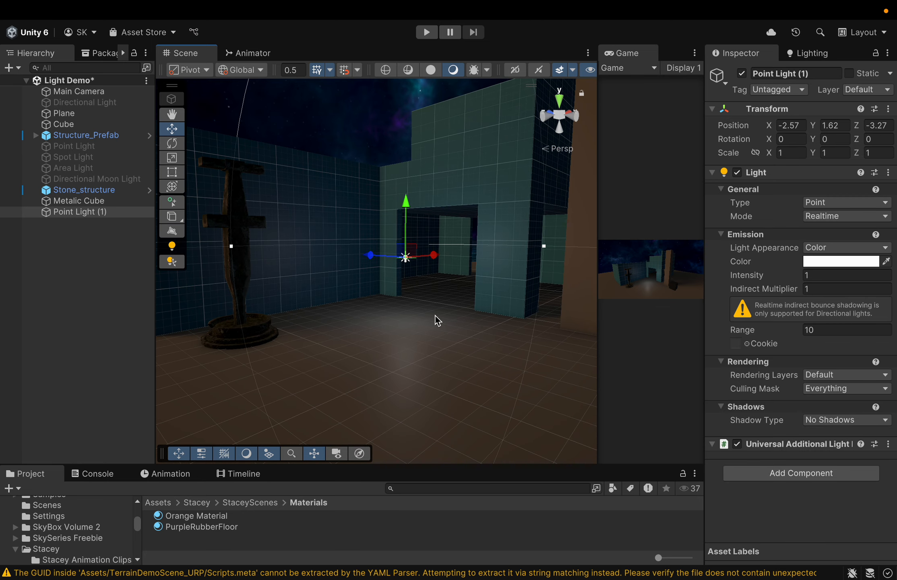
pyautogui.scroll(4, 435, 315)
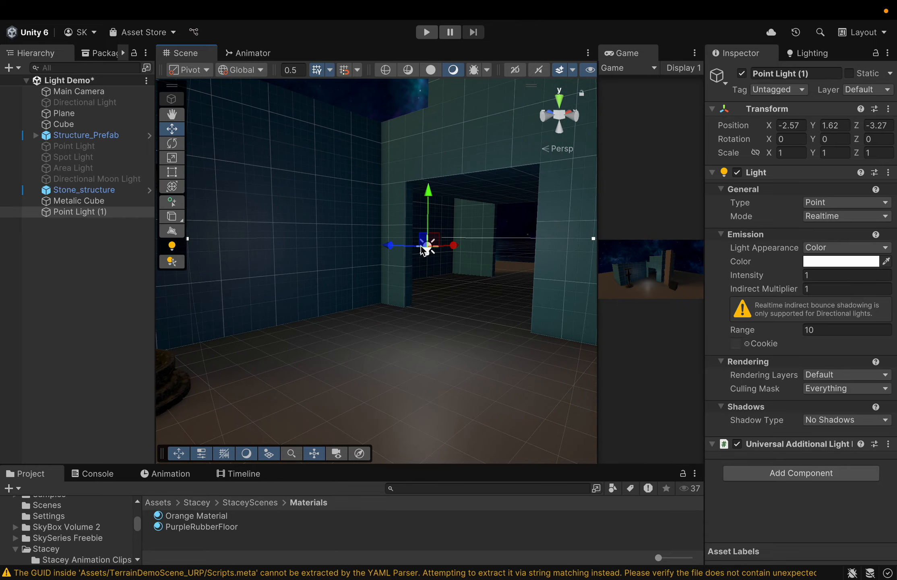
pyautogui.scroll(-2, 431, 277)
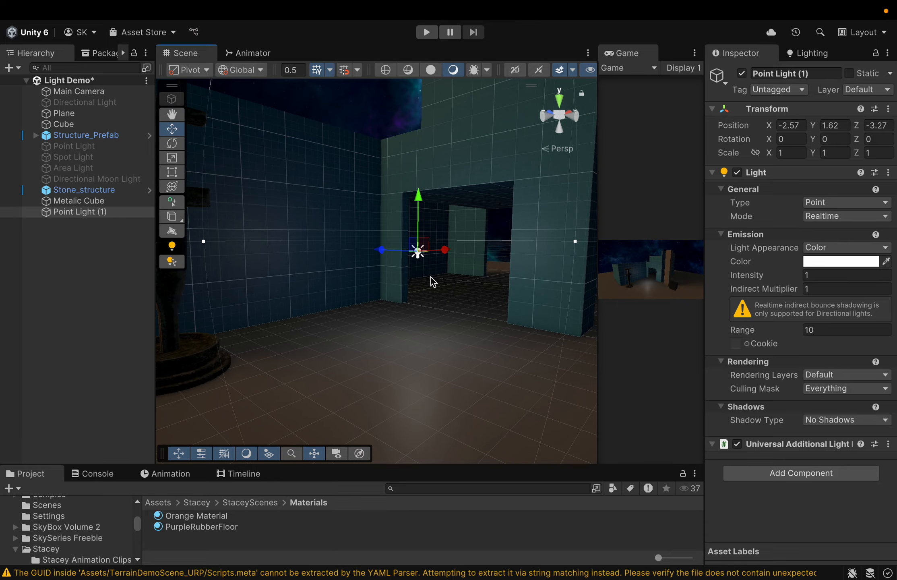
pyautogui.scroll(-2, 431, 277)
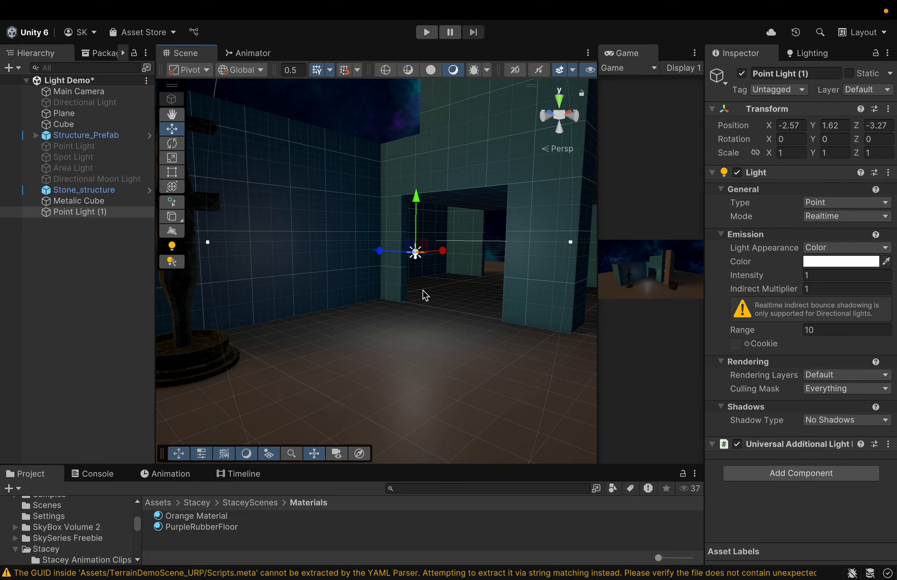
pyautogui.moveTo(442, 252); pyautogui.dragTo(421, 253)
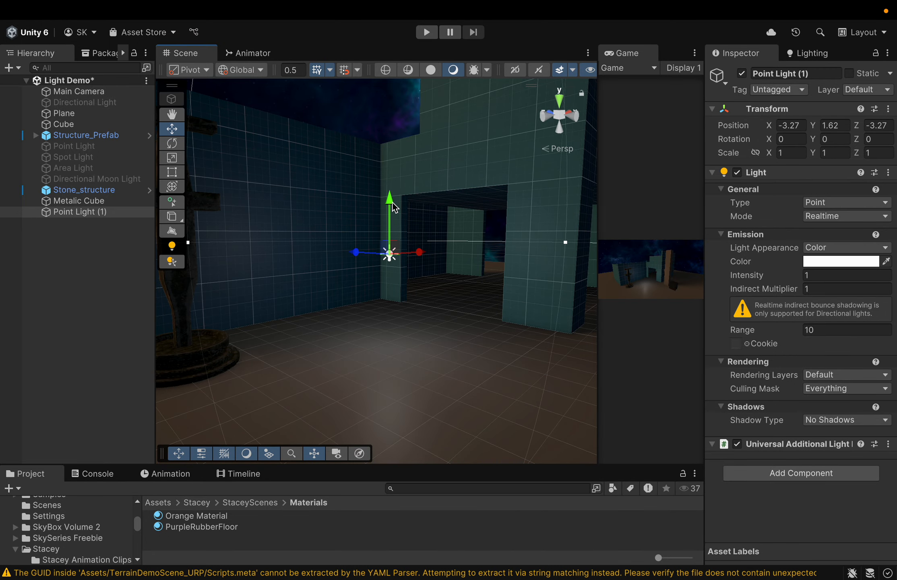
pyautogui.moveTo(392, 207); pyautogui.dragTo(393, 178)
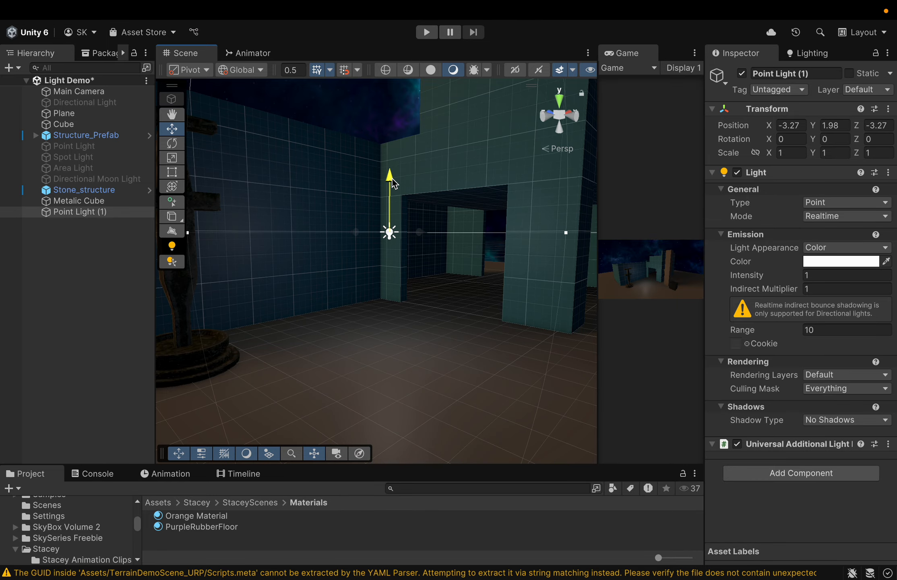
# Step: Resize the point light's sphere of influence, settling its Range at 7.36
pyautogui.scroll(-8, 399, 269)
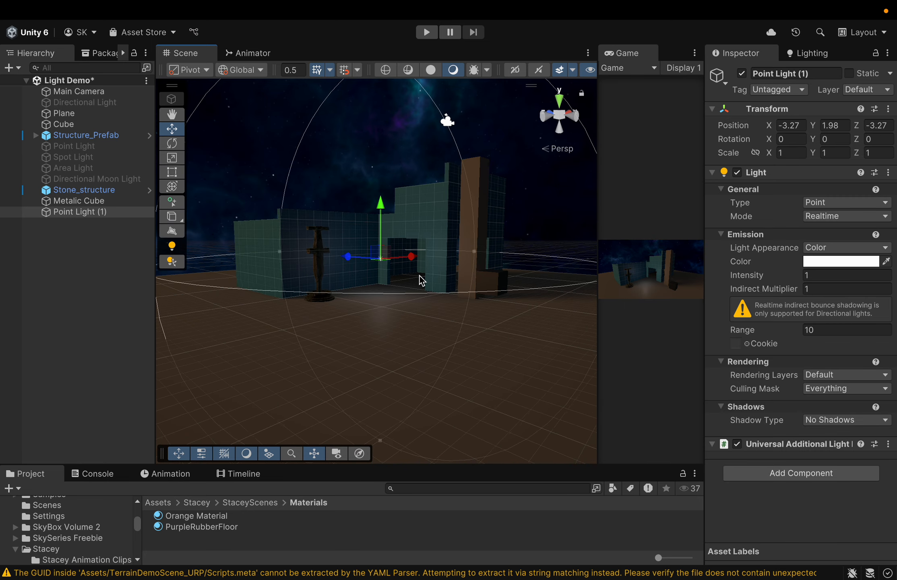
pyautogui.scroll(-3, 420, 280)
pyautogui.moveTo(527, 277); pyautogui.dragTo(498, 277)
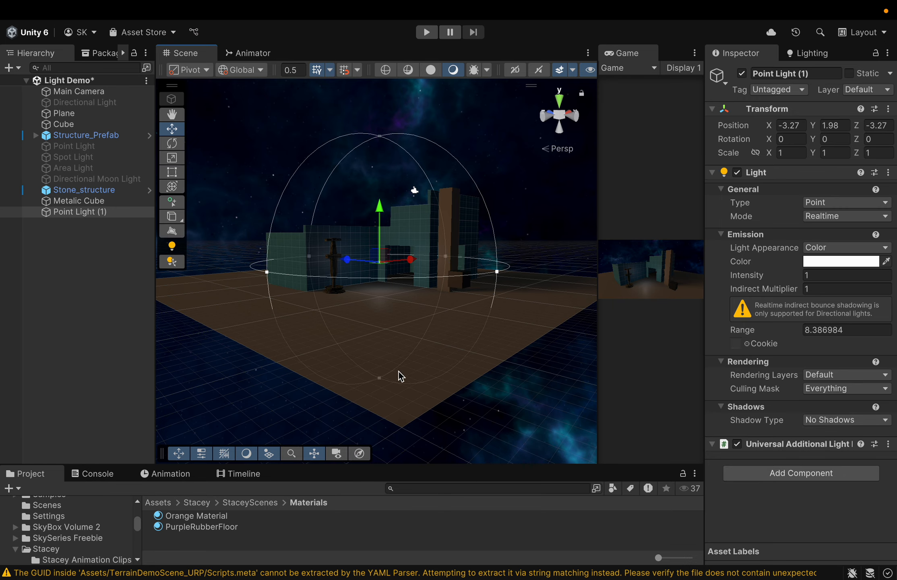
pyautogui.moveTo(383, 381); pyautogui.dragTo(387, 403)
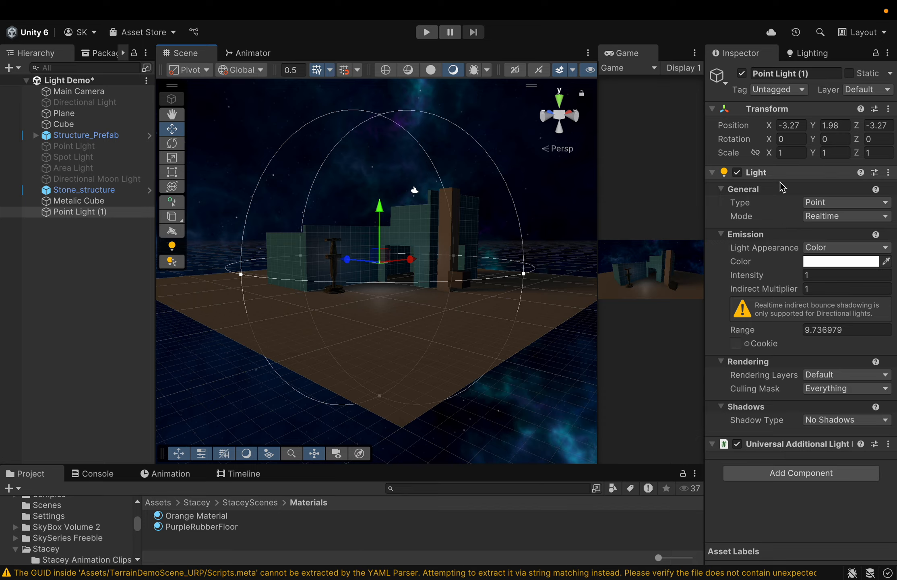
pyautogui.moveTo(795, 333)
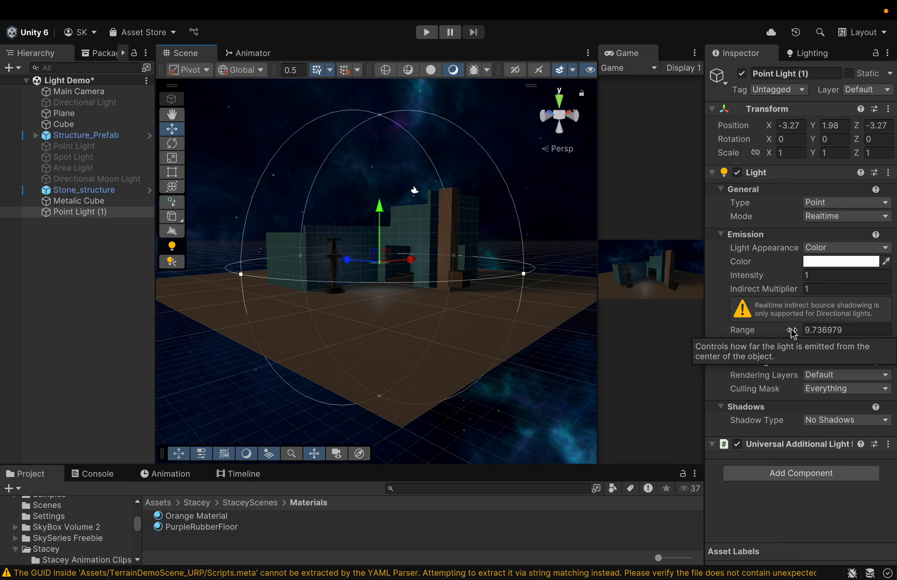
pyautogui.moveTo(792, 333); pyautogui.dragTo(735, 334)
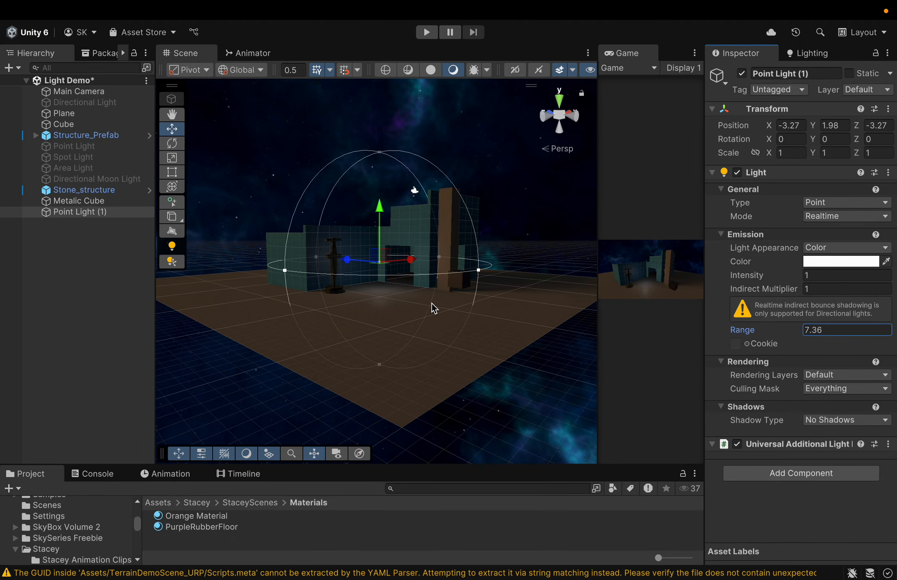
# Step: Widen the Inspector, keep the new point light's Type as Point, and set its Mode to Mixed
pyautogui.scroll(5, 429, 301)
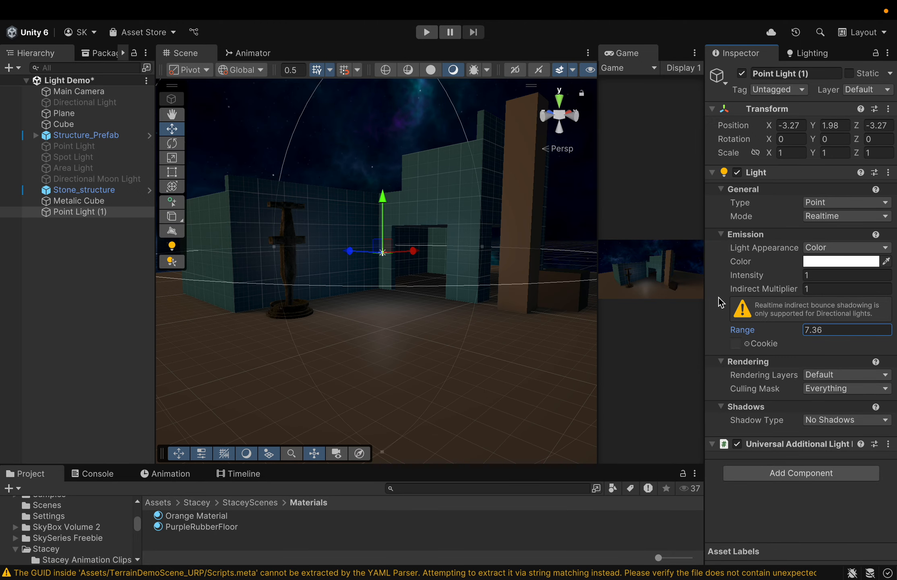
pyautogui.moveTo(683, 299); pyautogui.dragTo(598, 301)
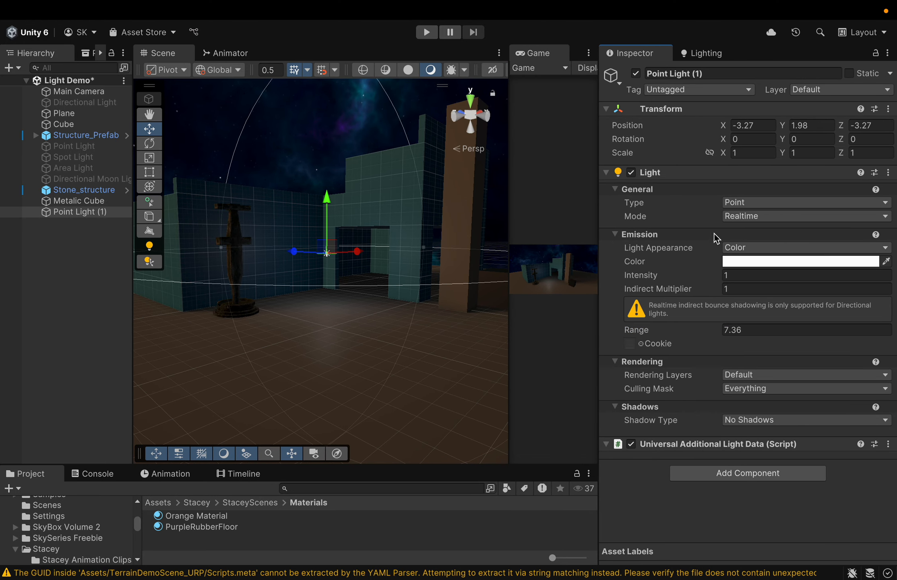
pyautogui.click(884, 204)
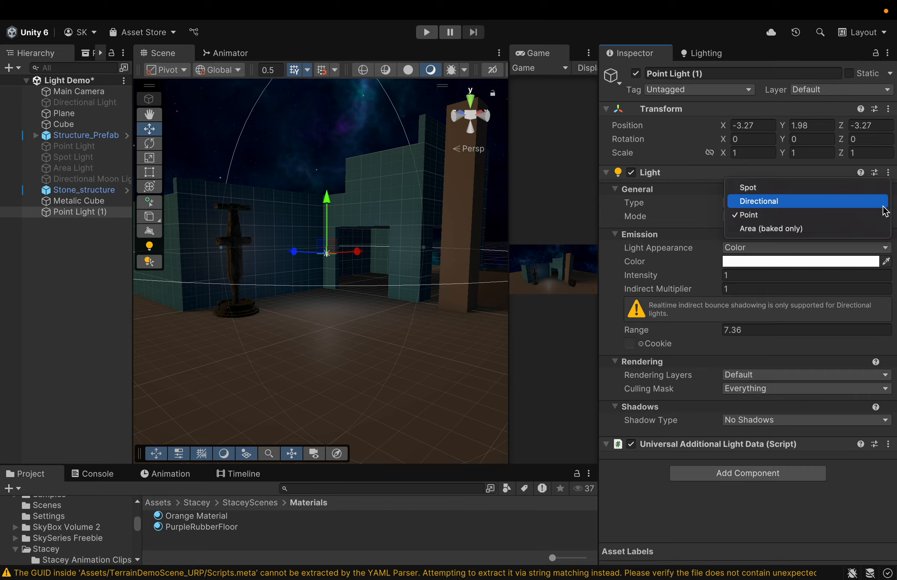
pyautogui.click(878, 217)
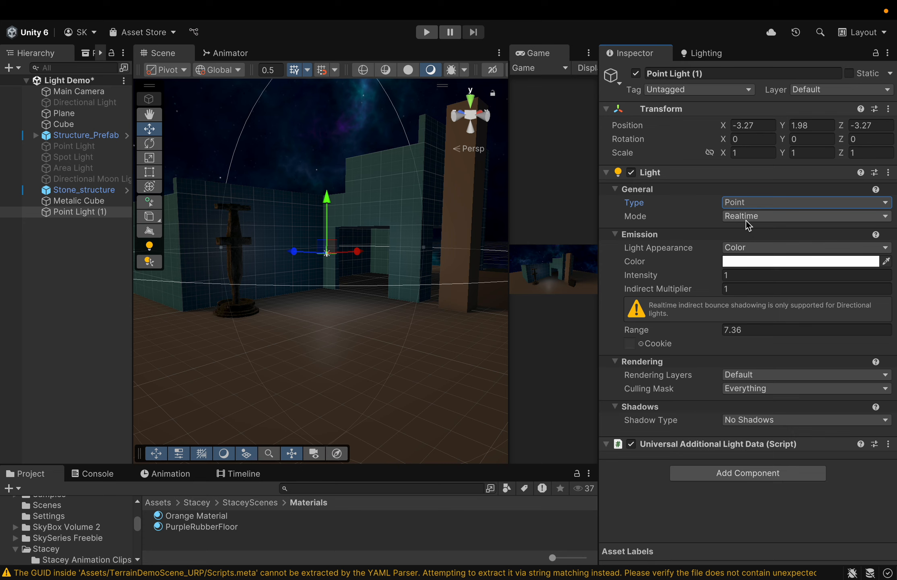
pyautogui.click(746, 221)
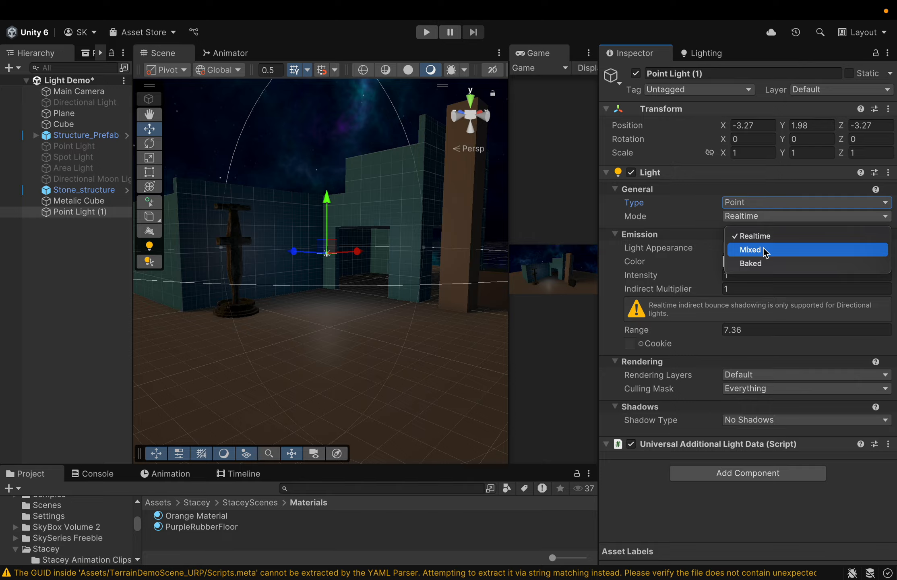
pyautogui.click(764, 250)
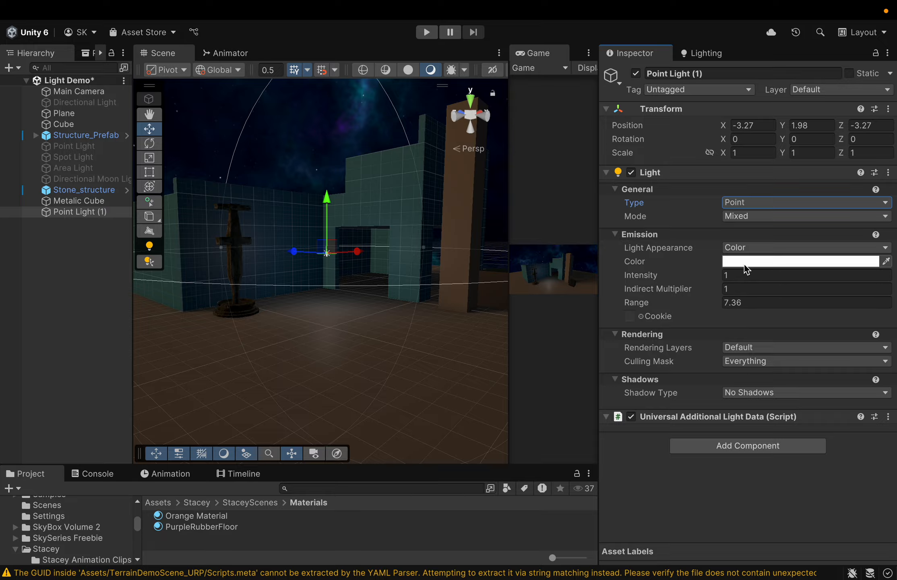
# Step: Set the new point light's Intensity to 10 and its Indirect Multiplier to 2
pyautogui.click(741, 275)
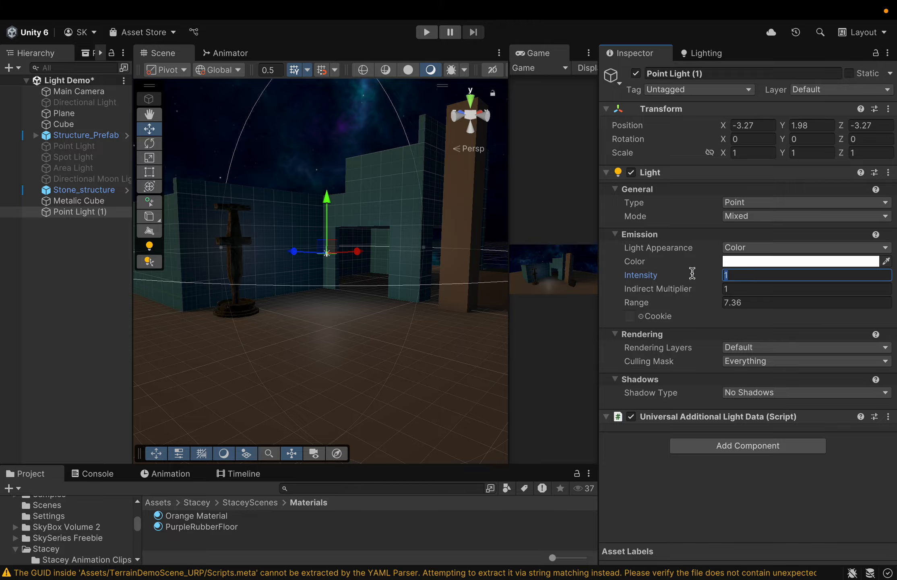
pyautogui.write('10')
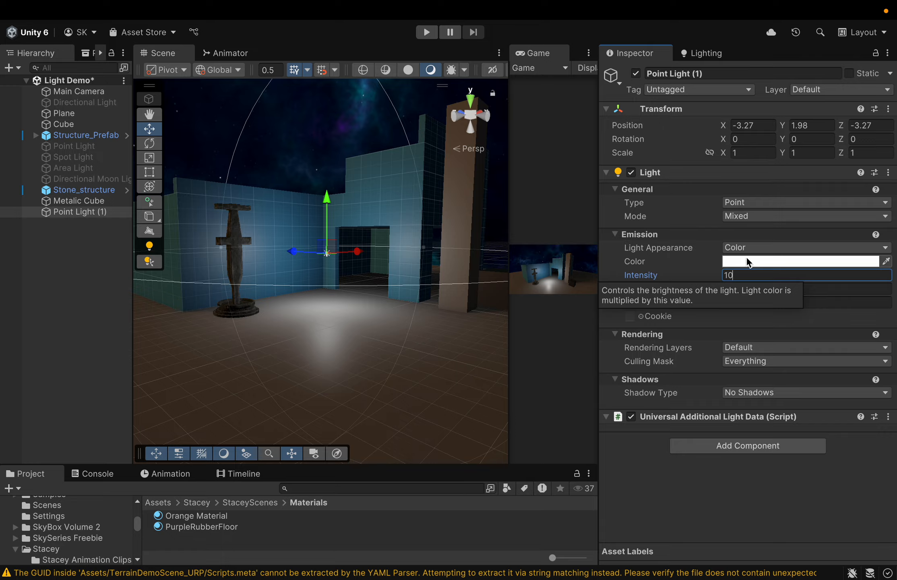
pyautogui.click(818, 291)
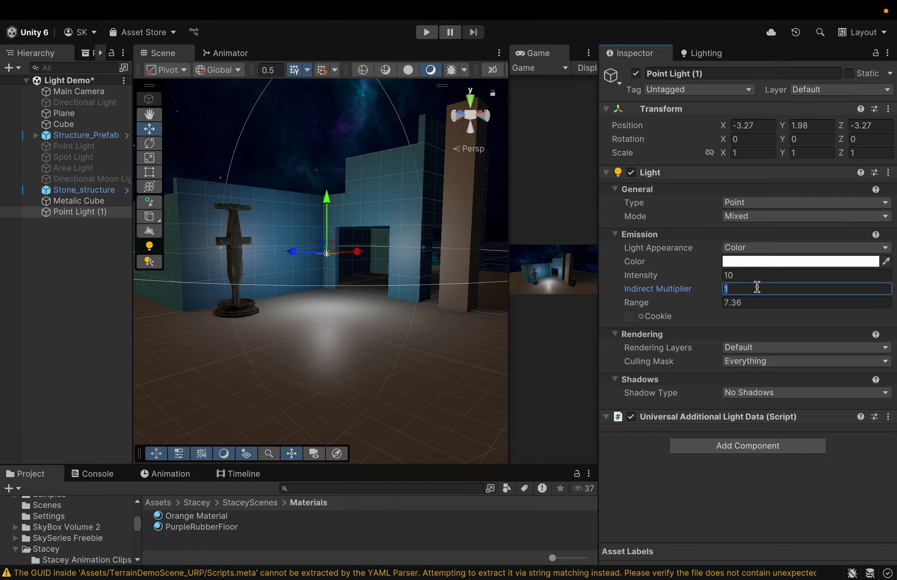
pyautogui.write('2')
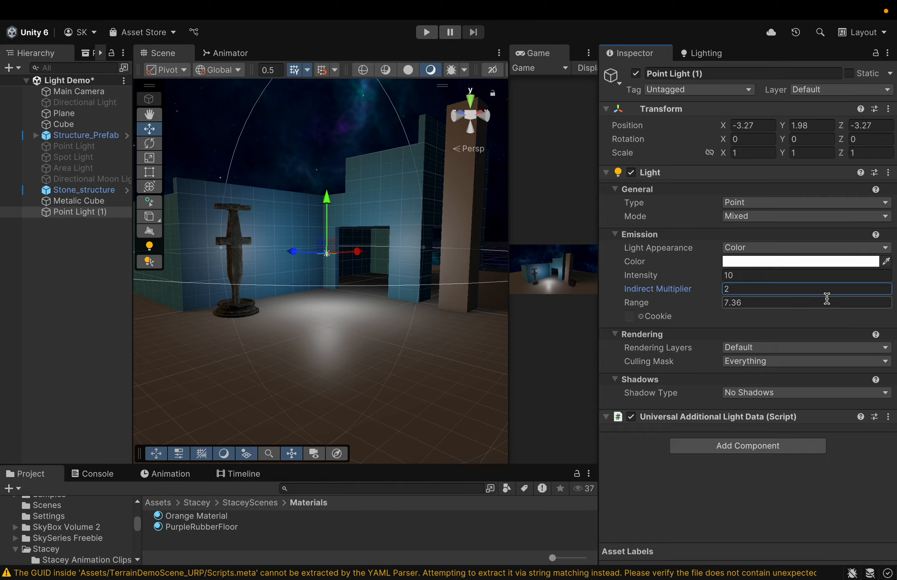
# Step: Change the new point light's color to a medium blue, hexadecimal 456EC3
pyautogui.click(803, 263)
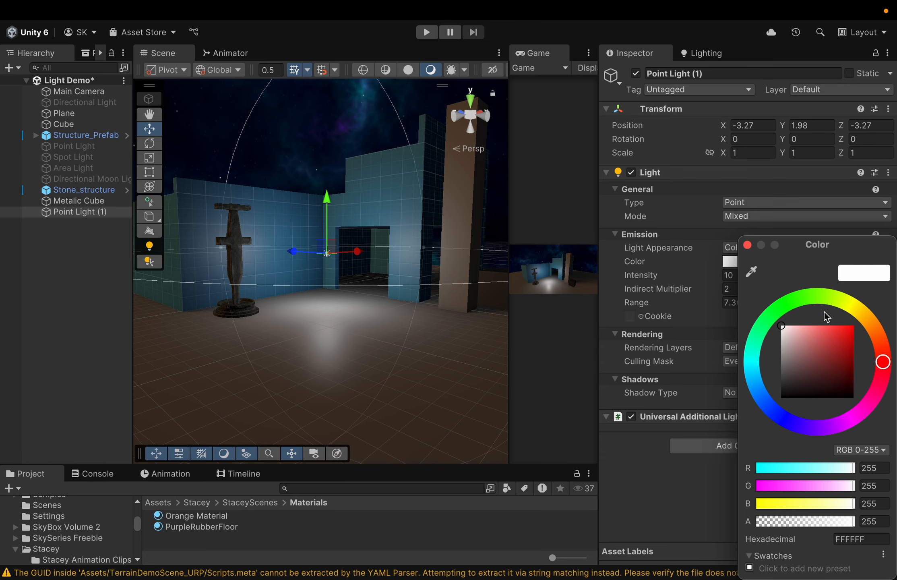
pyautogui.click(769, 405)
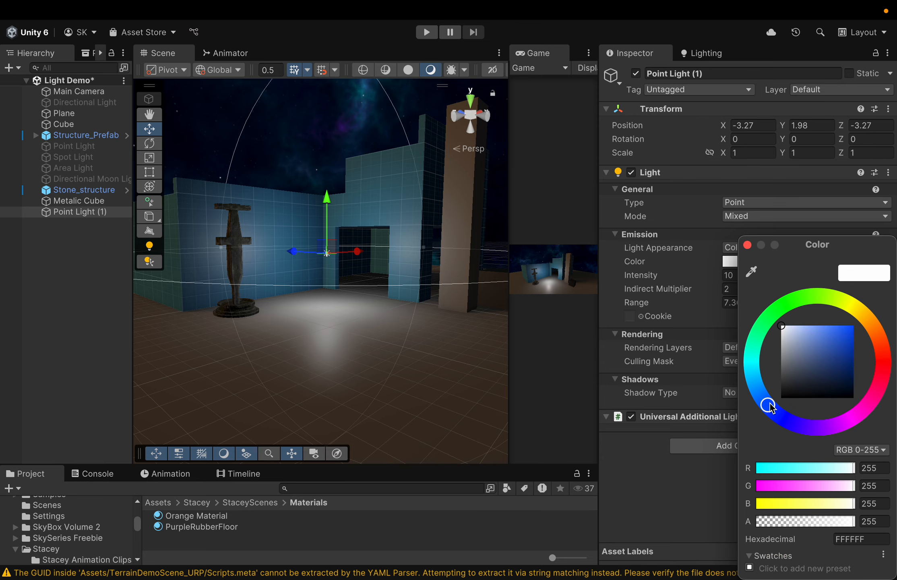
pyautogui.click(828, 342)
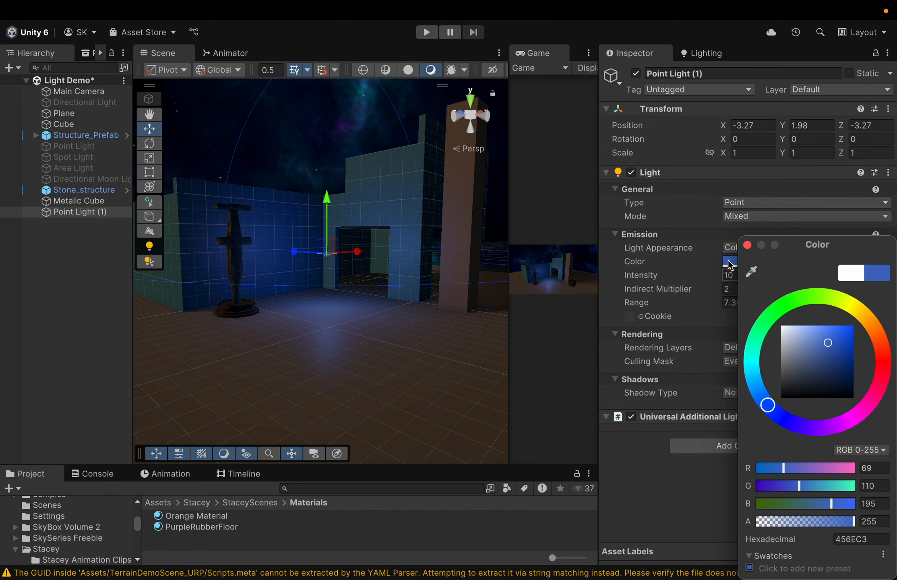
pyautogui.click(747, 247)
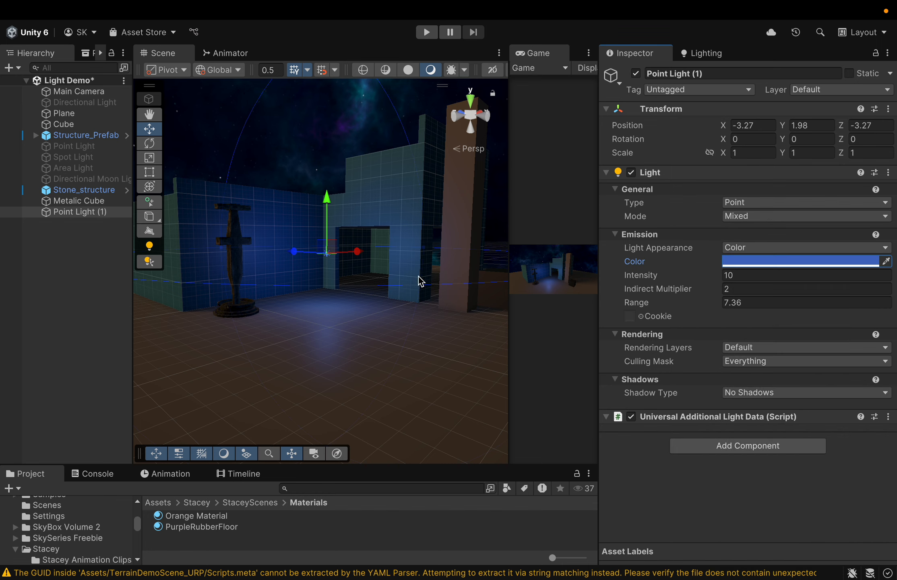
# Step: Move the blue point light next to the sword-shaped stone structure, to about X -5.97, Z -1.86
pyautogui.moveTo(295, 252); pyautogui.dragTo(270, 254)
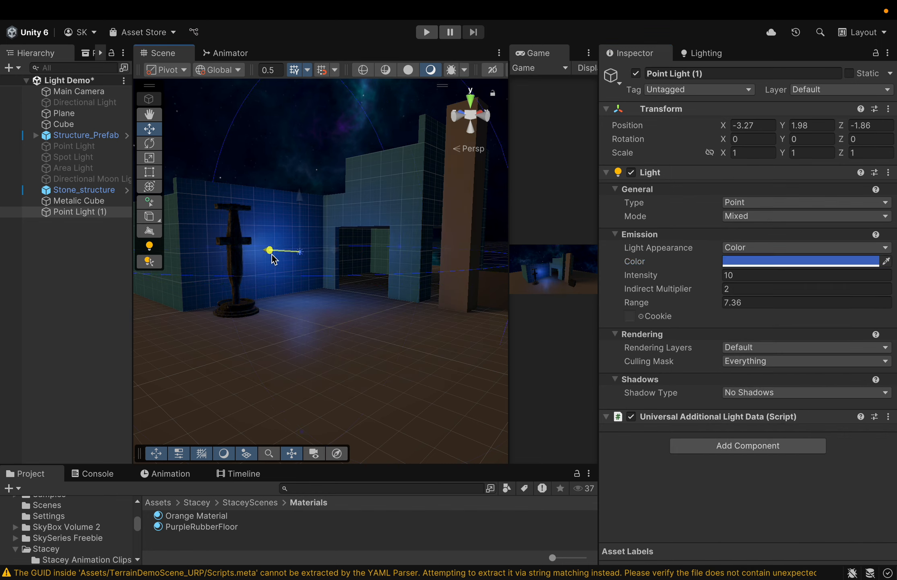
pyautogui.moveTo(334, 254); pyautogui.dragTo(278, 267)
pyautogui.scroll(-3, 270, 331)
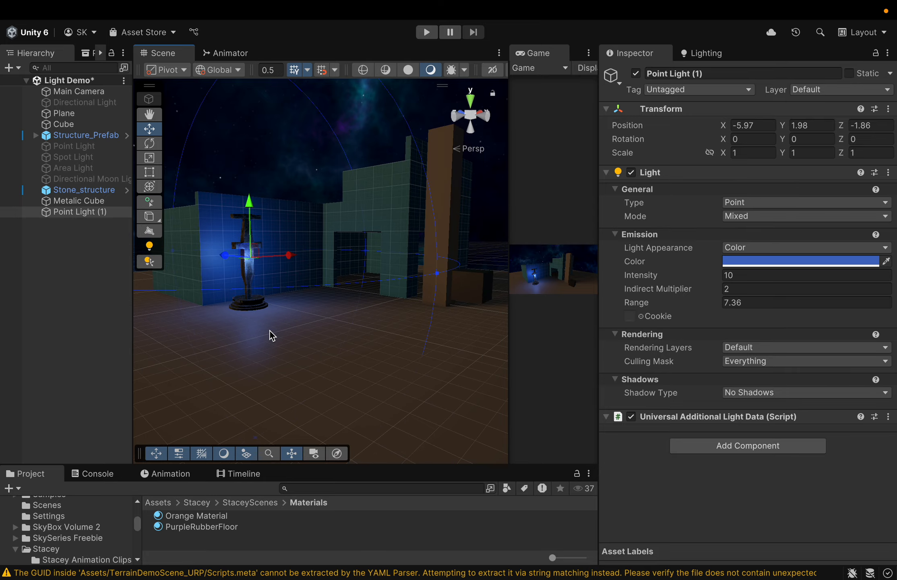
pyautogui.scroll(10, 270, 331)
pyautogui.moveTo(270, 330); pyautogui.dragTo(316, 344, button='middle')
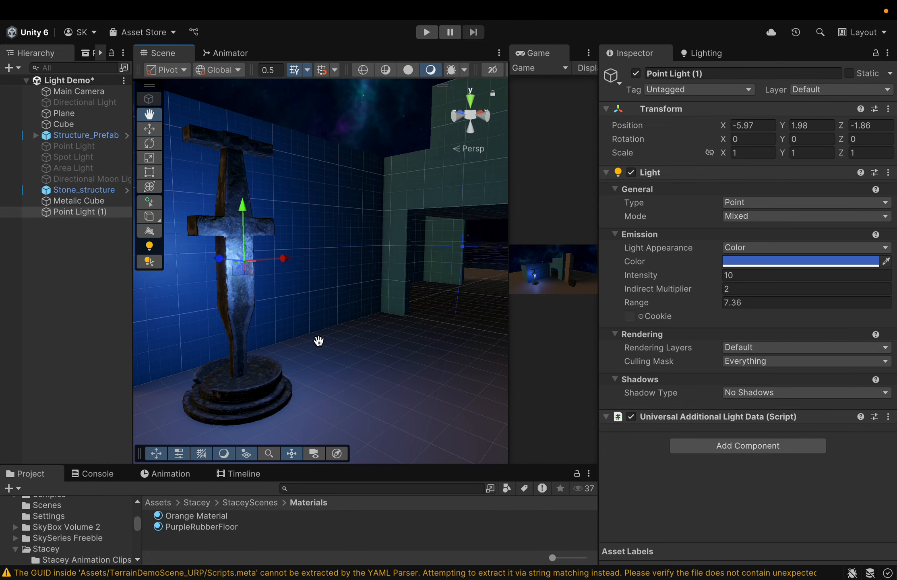
# Step: Lower the blue point light along the sword to about Y 1.19 and shrink its Range to about 1.76
pyautogui.moveTo(247, 212); pyautogui.dragTo(244, 278)
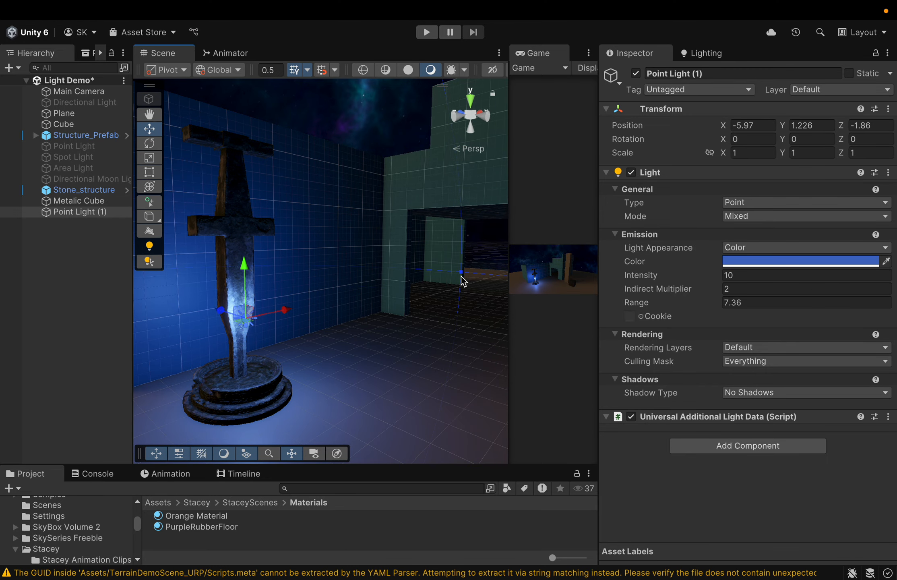
pyautogui.moveTo(461, 273); pyautogui.dragTo(337, 300)
pyautogui.moveTo(247, 275)
pyautogui.mouseDown()
pyautogui.moveTo(241, 300)
pyautogui.moveTo(243, 154)
pyautogui.moveTo(232, 273)
pyautogui.mouseUp()
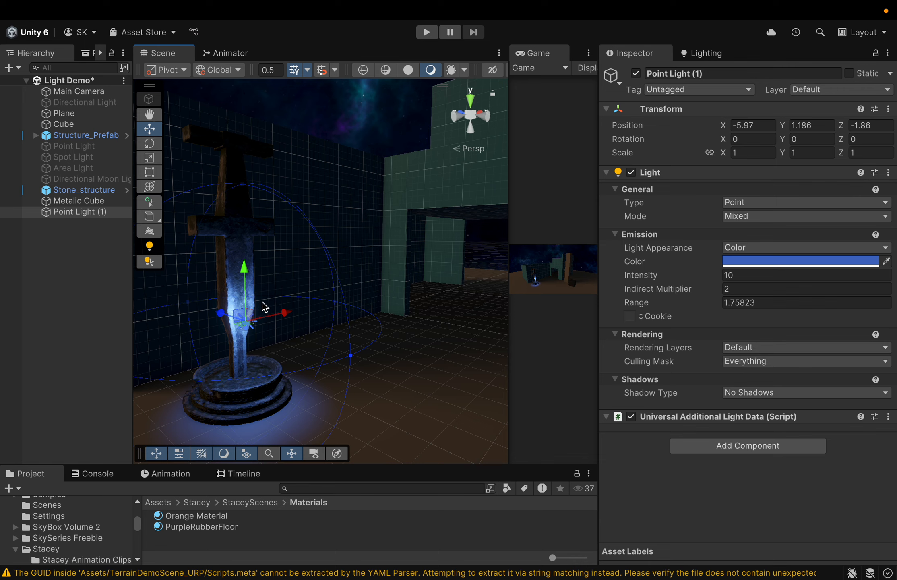
# Step: Delete the blue Point Light (1) and activate the existing green Point Light object
pyautogui.rightClick(72, 219)
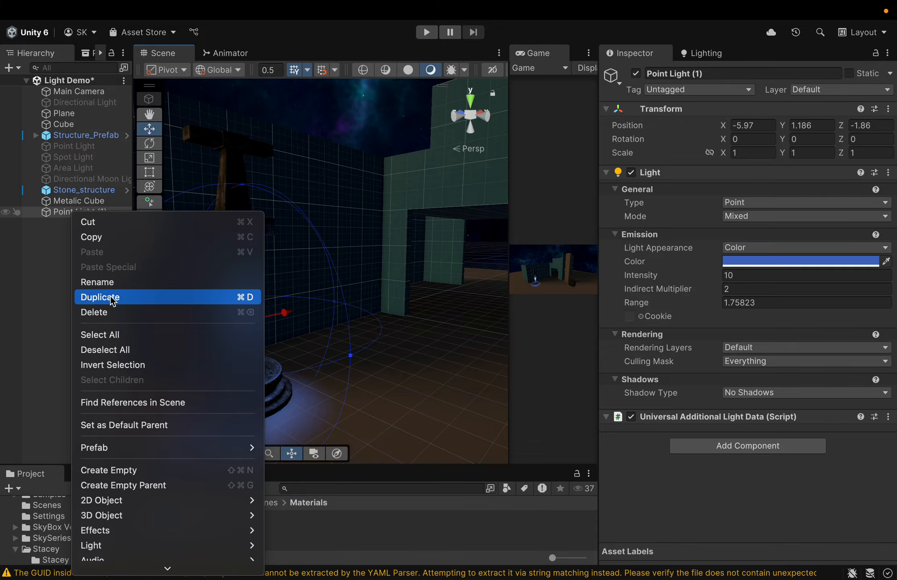
pyautogui.click(108, 312)
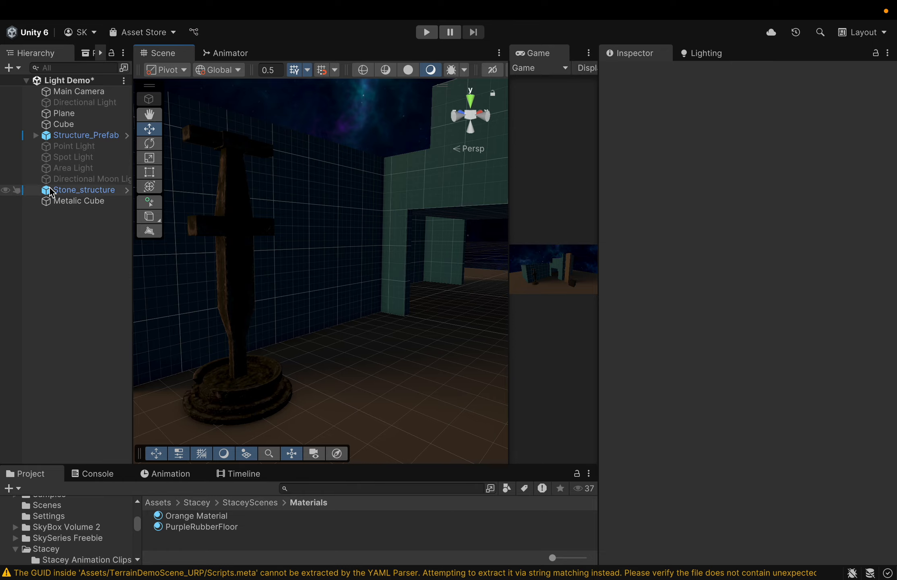
pyautogui.click(71, 146)
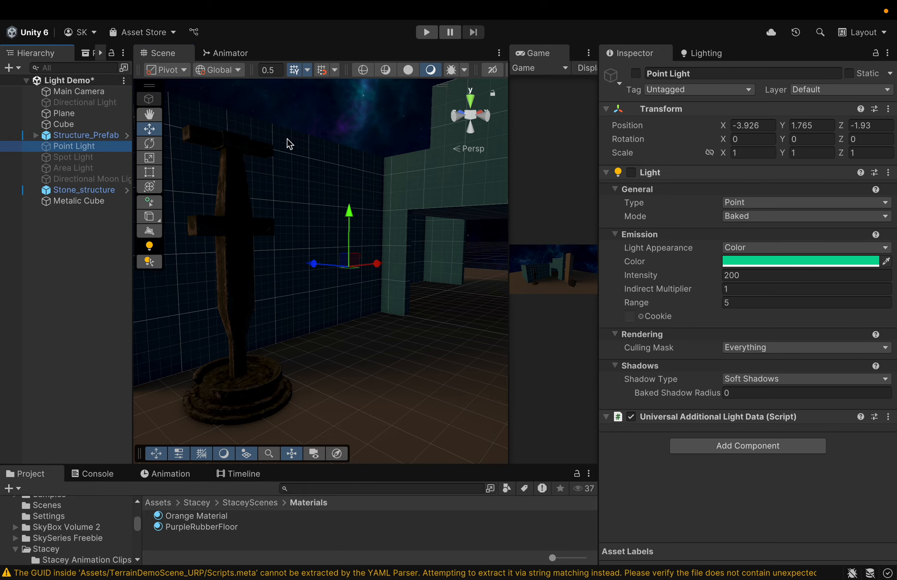
pyautogui.click(635, 74)
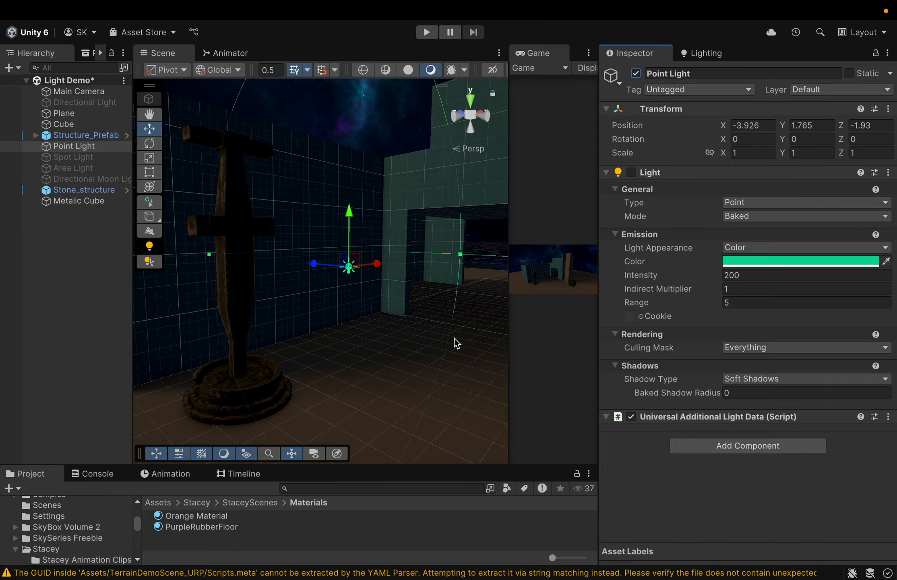
# Step: Generate the scene's baked lighting with the green Point Light object active
pyautogui.scroll(-5, 450, 336)
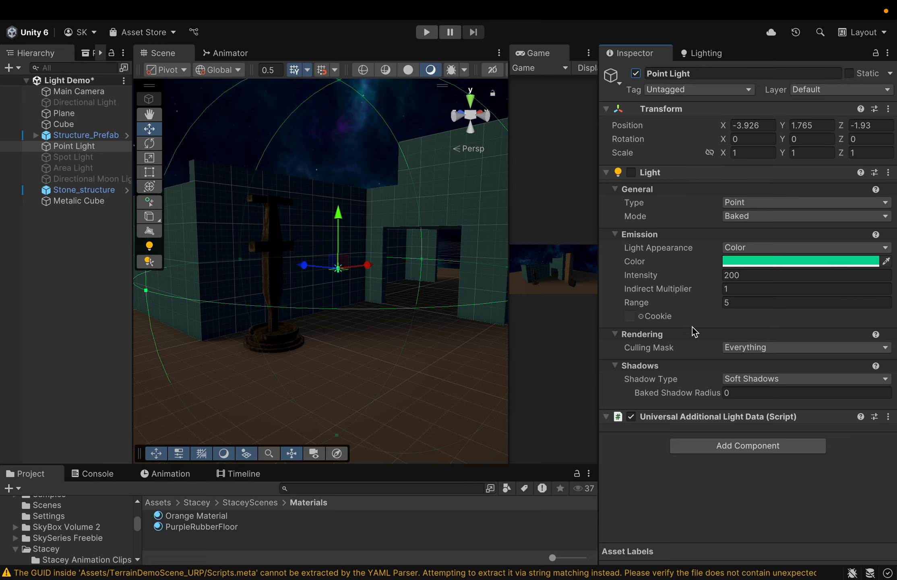
pyautogui.scroll(5, 504, 337)
pyautogui.scroll(-6, 504, 336)
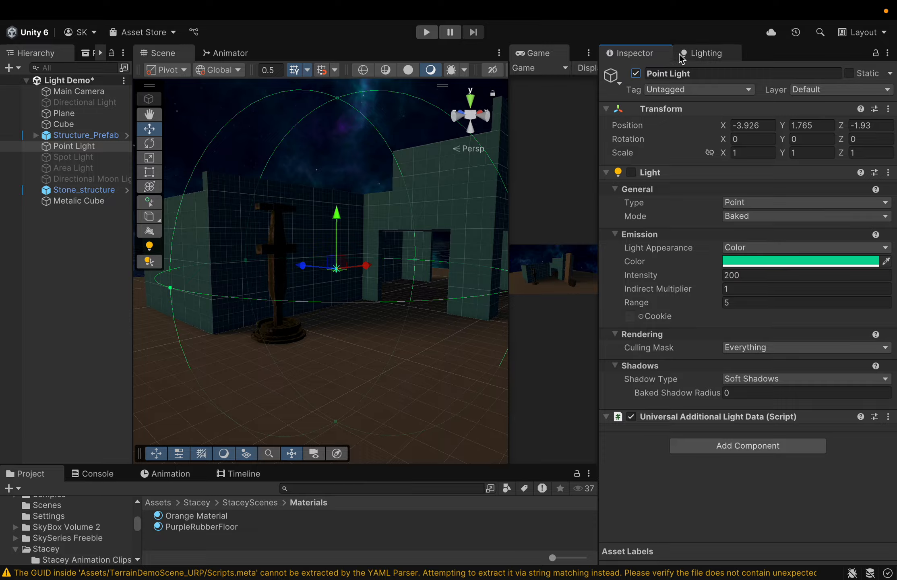
pyautogui.click(701, 54)
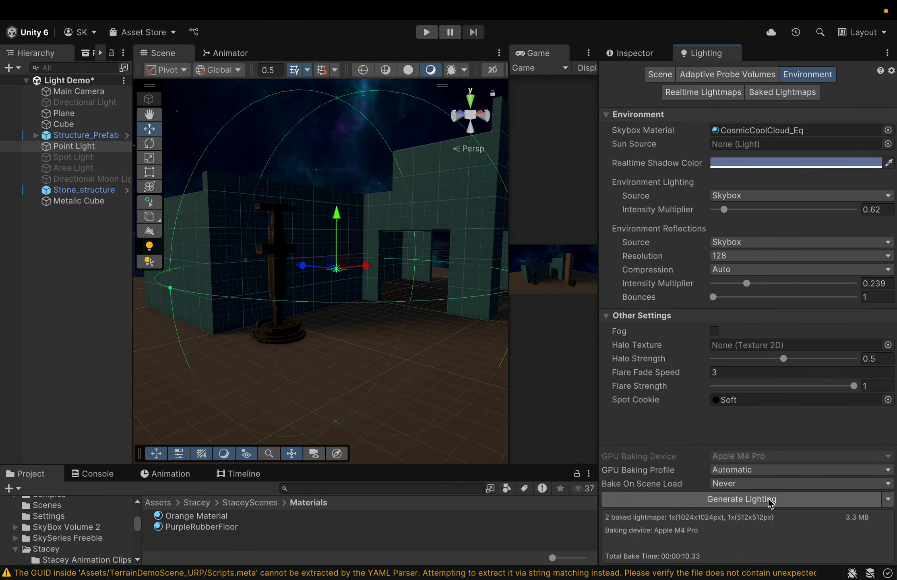
pyautogui.click(747, 499)
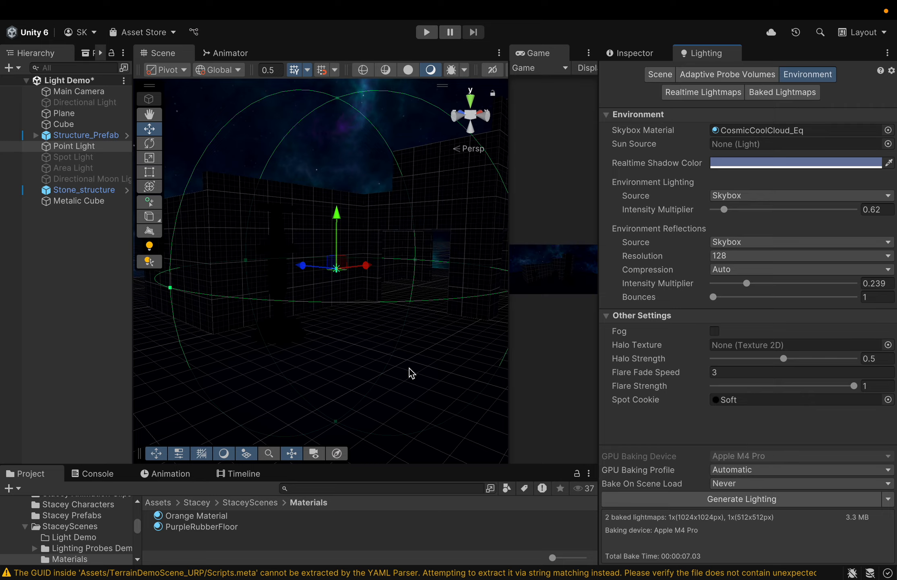
# Step: Examine the baked lighting around the walls and the stone structure from close up and farther away
pyautogui.scroll(5, 410, 372)
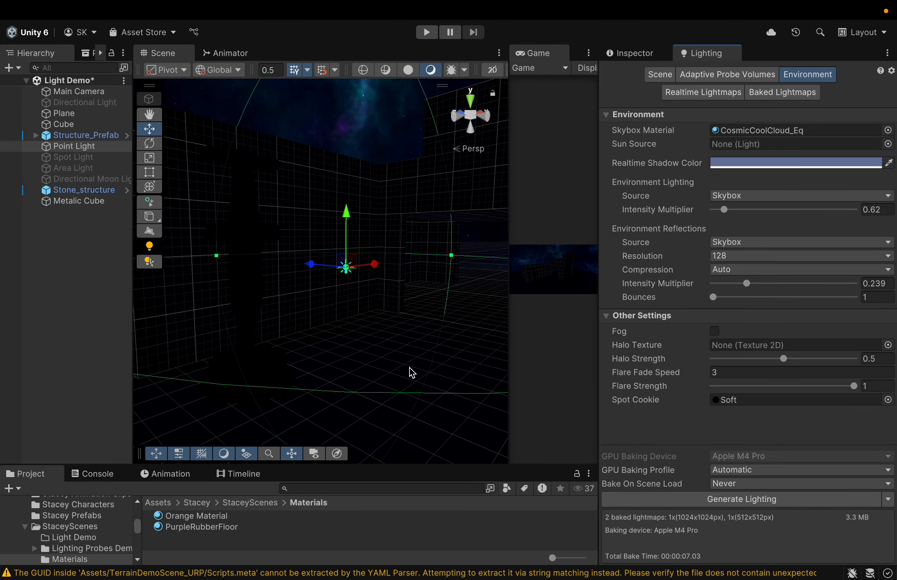
pyautogui.scroll(2, 409, 368)
pyautogui.moveTo(411, 369); pyautogui.dragTo(382, 372, button='middle')
pyautogui.scroll(-4, 381, 370)
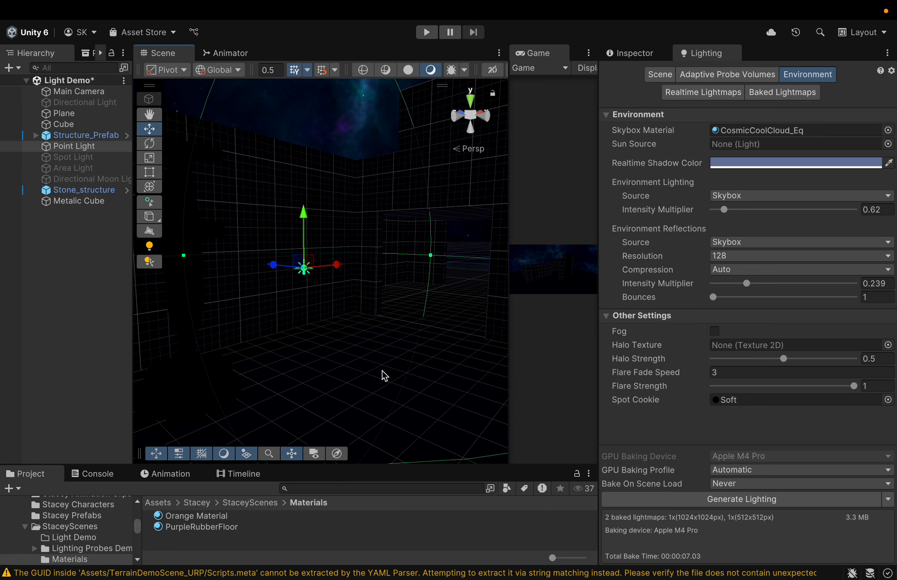
pyautogui.scroll(-4, 382, 370)
pyautogui.scroll(-2, 382, 371)
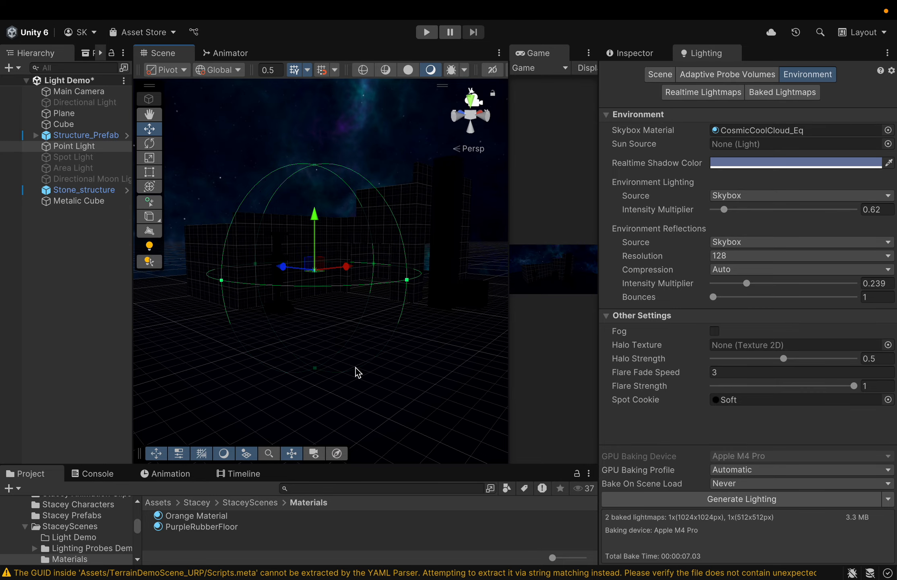
pyautogui.moveTo(355, 368)
pyautogui.mouseDown(button='middle')
pyautogui.moveTo(352, 384)
pyautogui.moveTo(357, 346)
pyautogui.moveTo(352, 369)
pyautogui.mouseUp(button='middle')
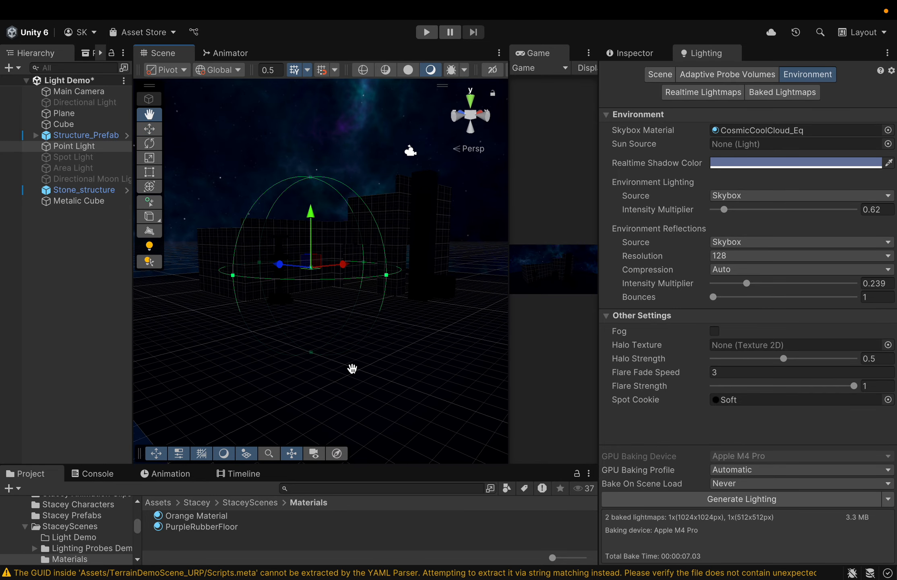
# Step: Move the green Point Light out in front of the walls, to about X -5.62, Z -4.27
pyautogui.click(633, 53)
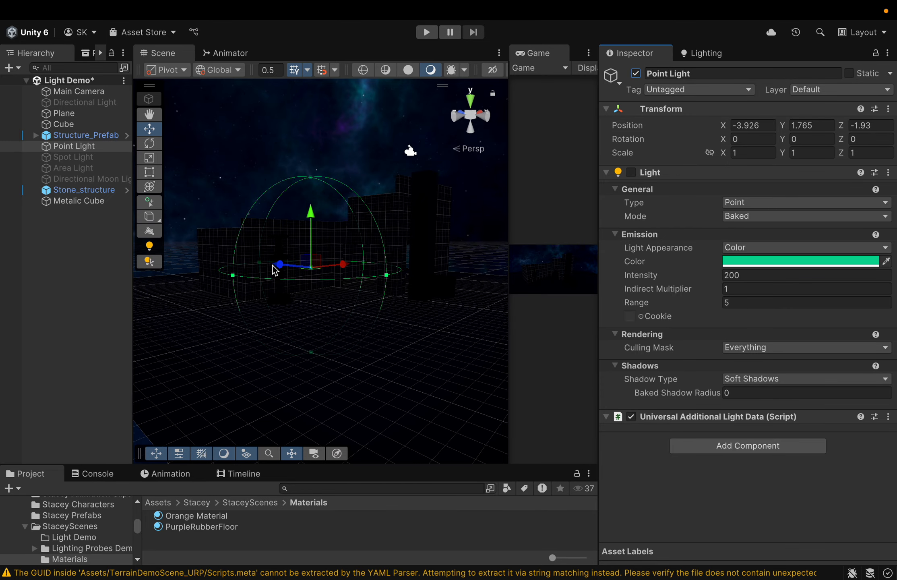
pyautogui.moveTo(273, 266); pyautogui.dragTo(302, 281)
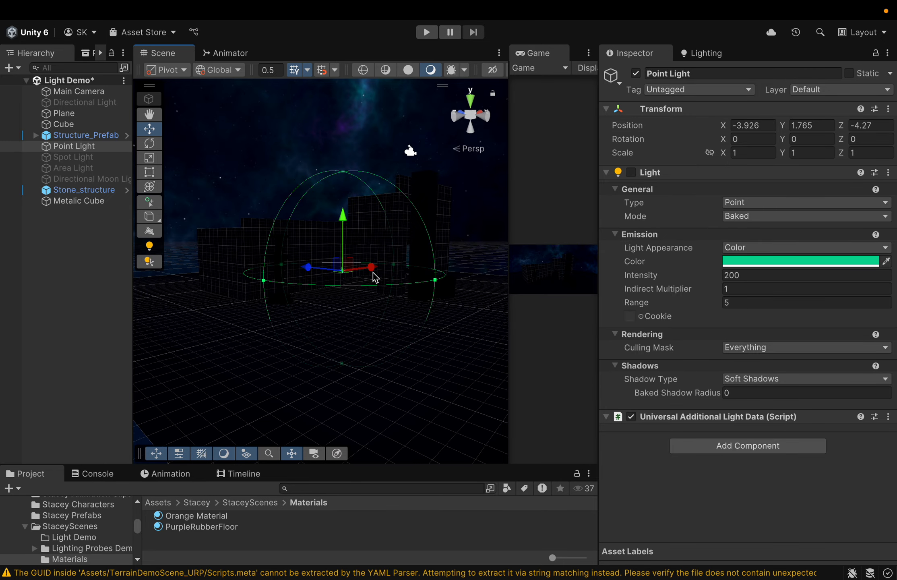
pyautogui.moveTo(374, 277)
pyautogui.mouseDown()
pyautogui.moveTo(367, 269)
pyautogui.moveTo(357, 278)
pyautogui.mouseUp()
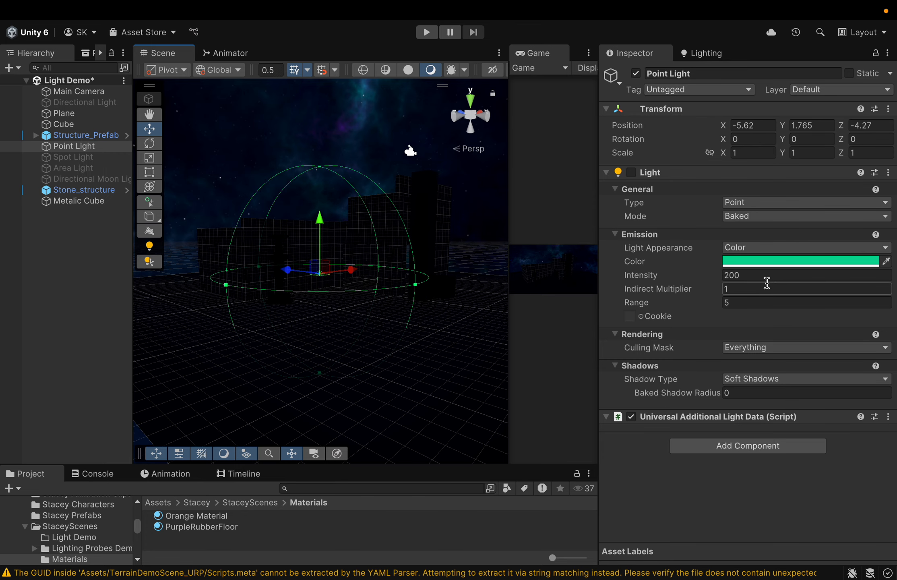
# Step: Lower the green Point Light to a height of about Y 1.11
pyautogui.click(703, 277)
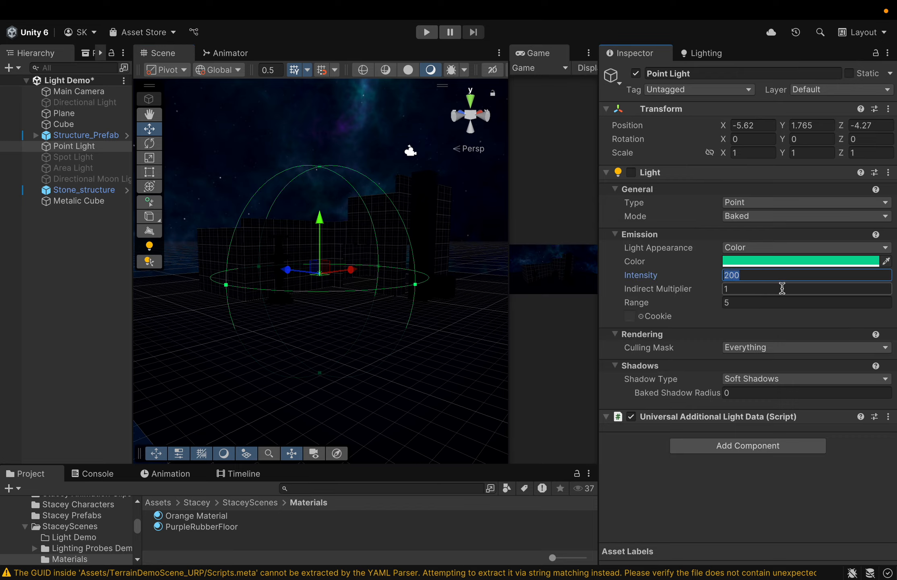
pyautogui.moveTo(320, 220); pyautogui.dragTo(318, 235)
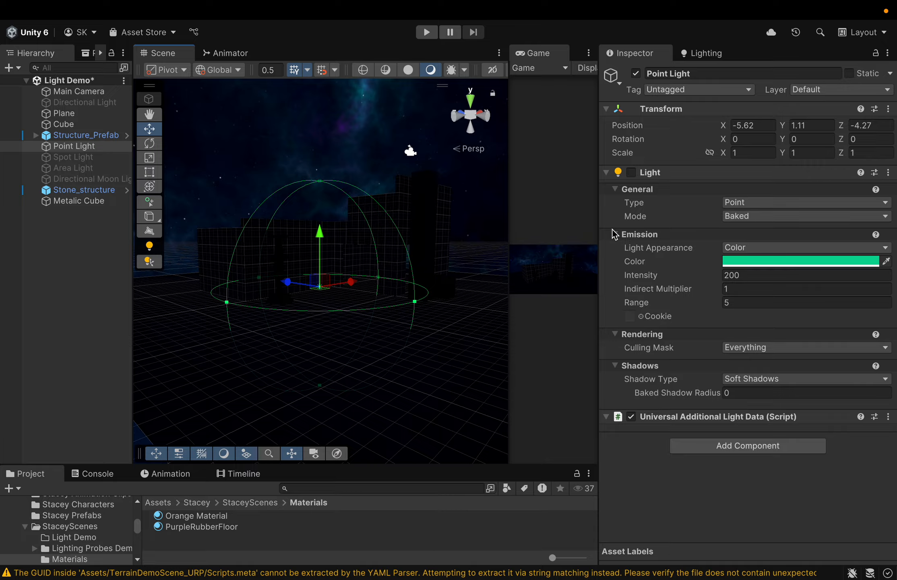
pyautogui.click(758, 277)
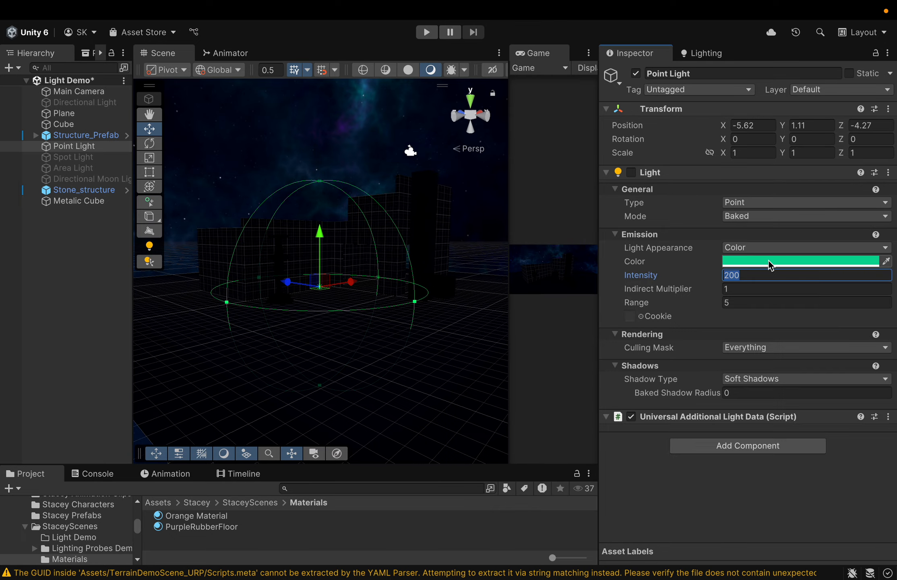
# Step: Brighten the Point Light's color to a lighter green and widen its range to about 5.57
pyautogui.click(768, 262)
pyautogui.moveTo(822, 333); pyautogui.dragTo(824, 326)
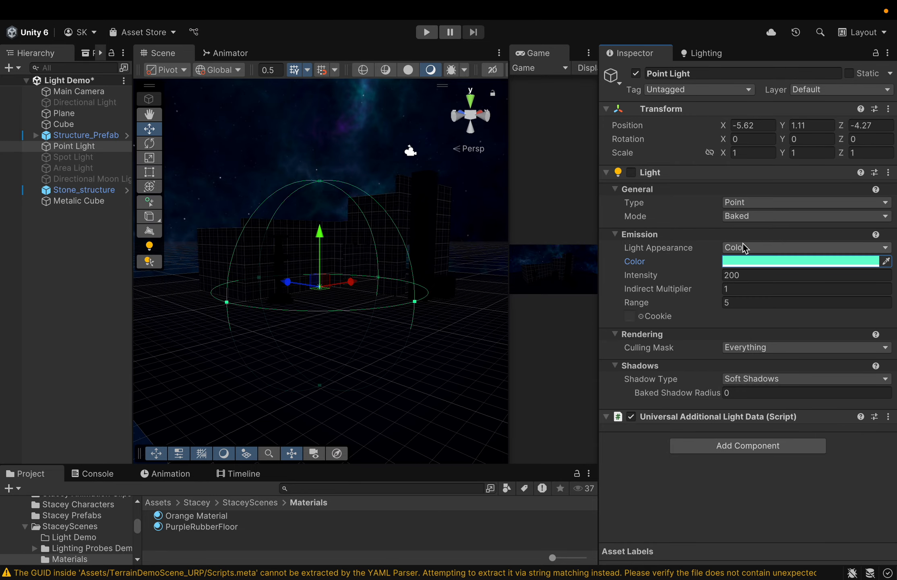
pyautogui.click(746, 245)
pyautogui.moveTo(414, 301); pyautogui.dragTo(429, 305)
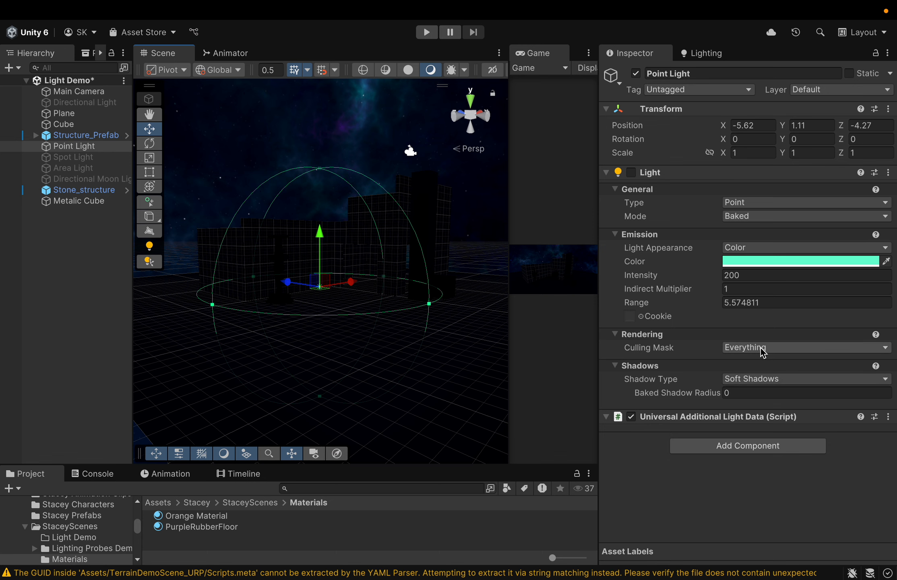
# Step: Generate the scene's lighting with the changed Point Light and view the baked lightmaps
pyautogui.click(699, 51)
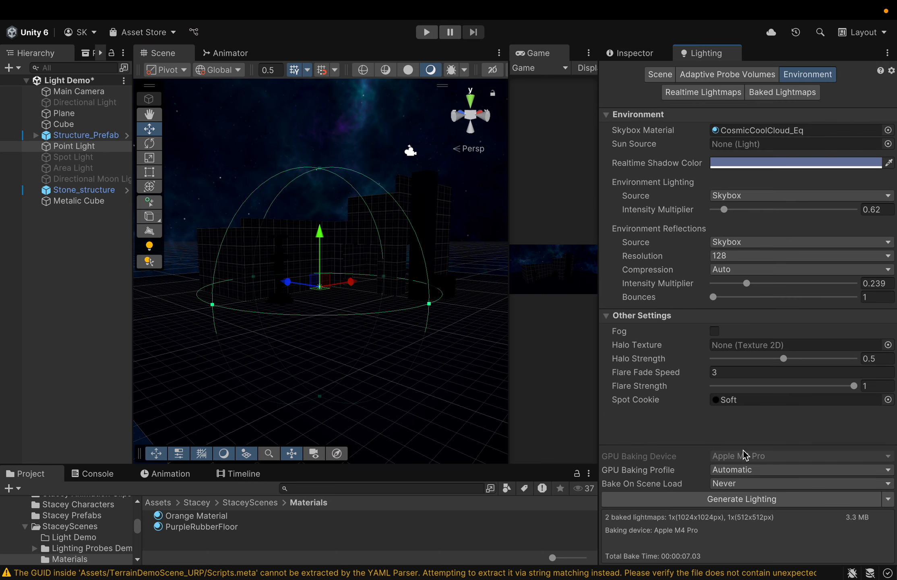
pyautogui.click(743, 504)
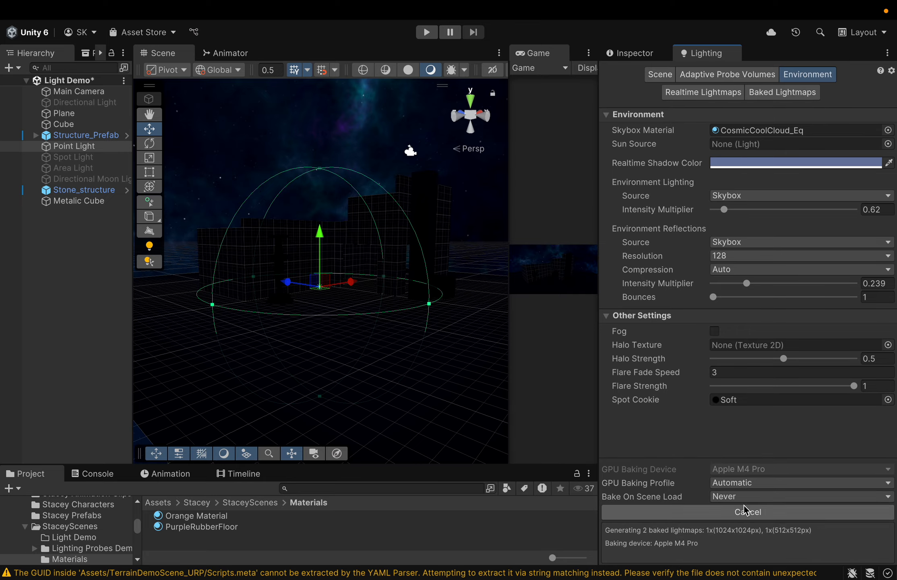
pyautogui.click(776, 97)
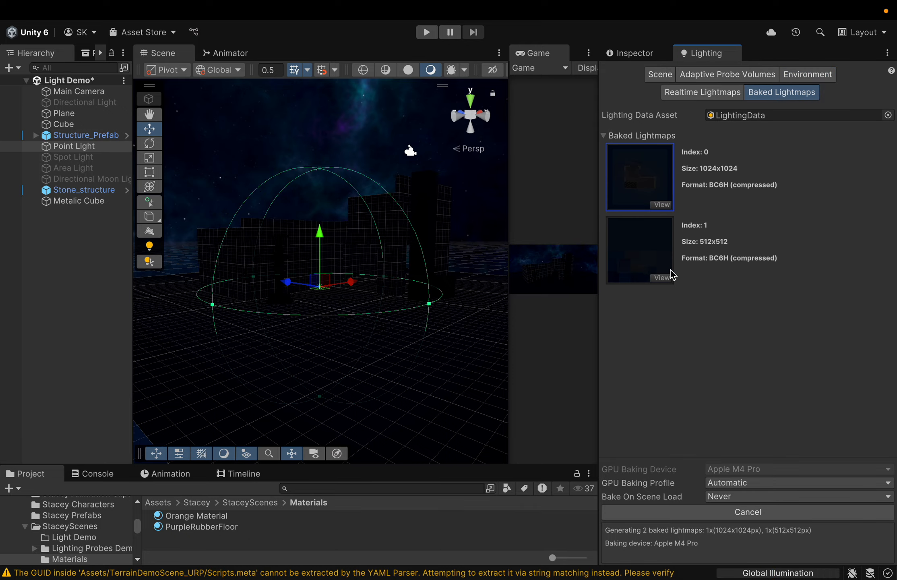
pyautogui.click(802, 76)
# Step: Compare the walls from close up with the Point Light object deactivated and reactivated
pyautogui.scroll(15, 383, 323)
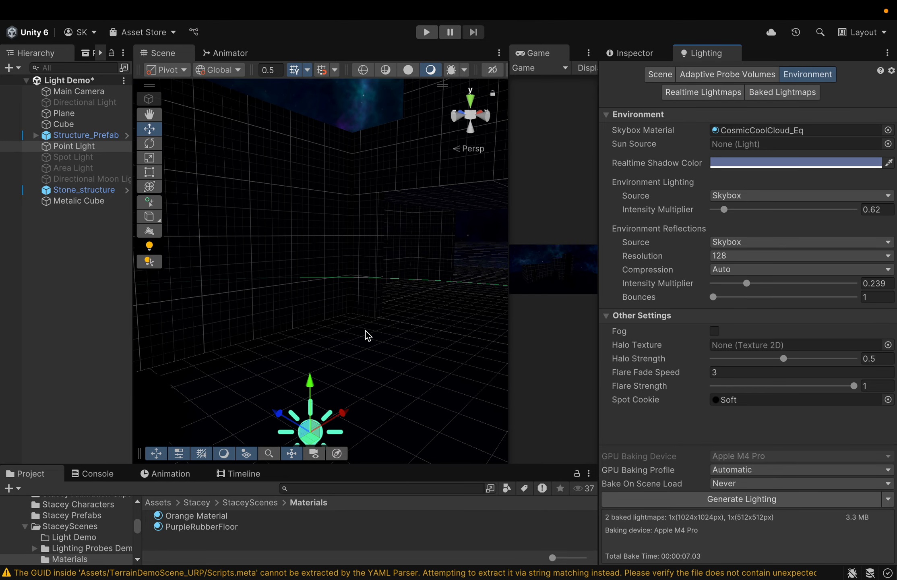
pyautogui.scroll(-5, 366, 335)
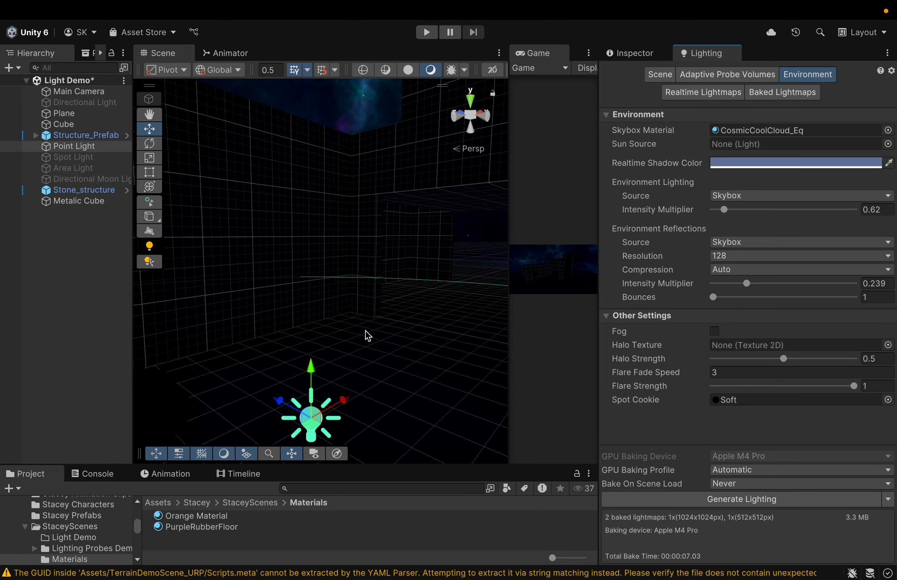
pyautogui.click(642, 55)
pyautogui.click(636, 77)
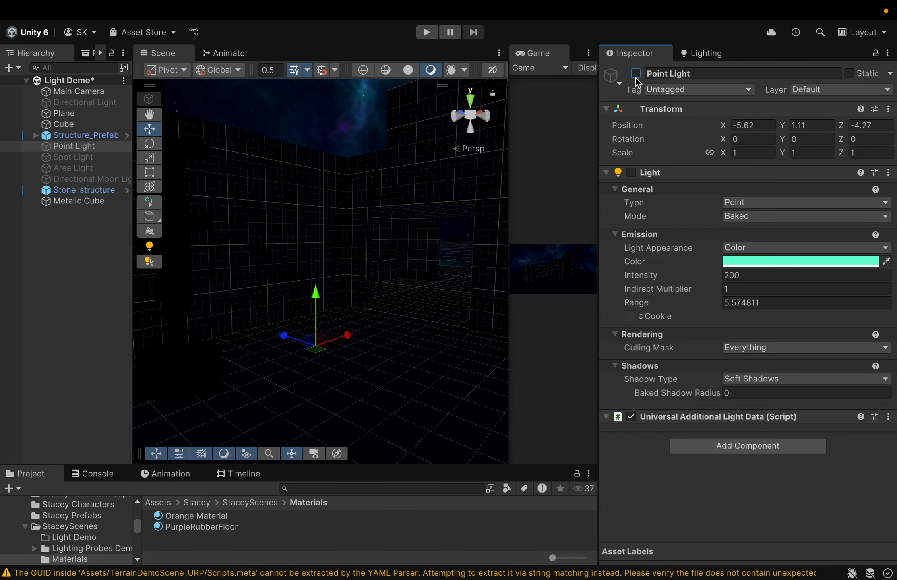
pyautogui.click(636, 77)
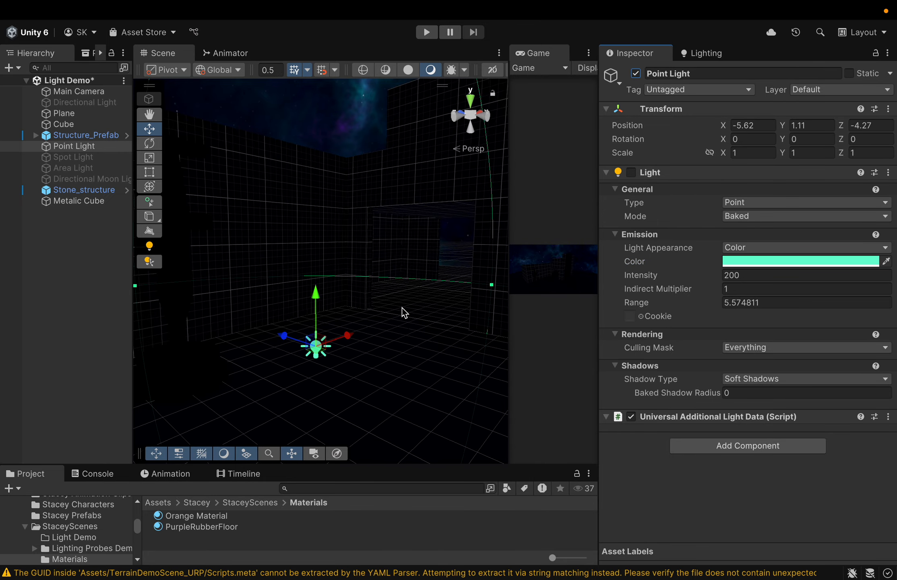
# Step: Move the Point Light closer to the inner corner of the walls, to about X -3.913, Z -1.37
pyautogui.scroll(4, 402, 314)
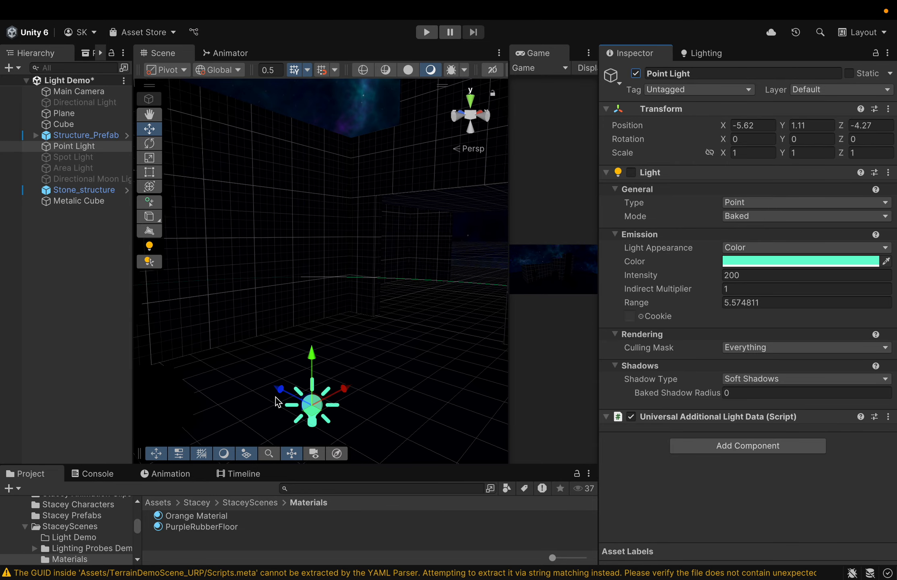
pyautogui.moveTo(281, 388); pyautogui.dragTo(168, 330)
pyautogui.moveTo(264, 367); pyautogui.dragTo(334, 411, button='middle')
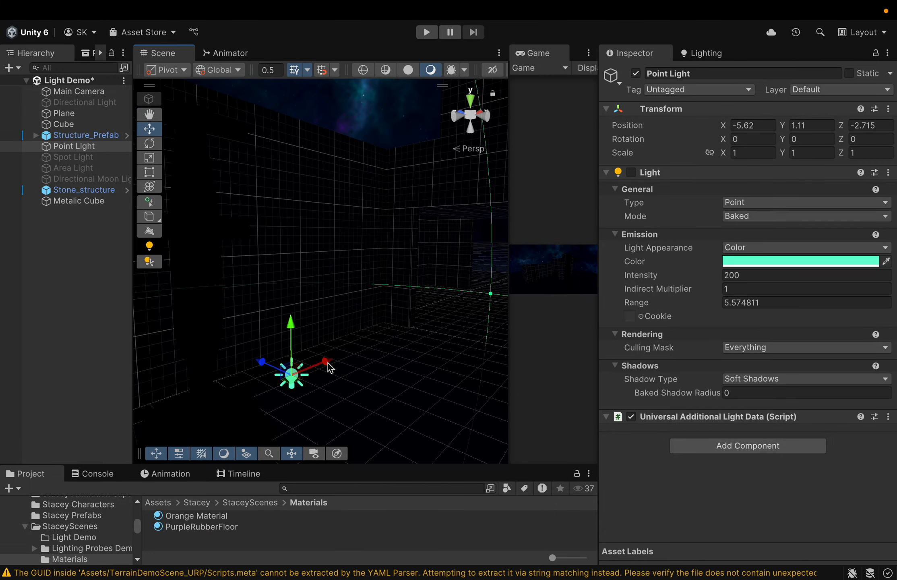
pyautogui.moveTo(326, 364); pyautogui.dragTo(418, 317)
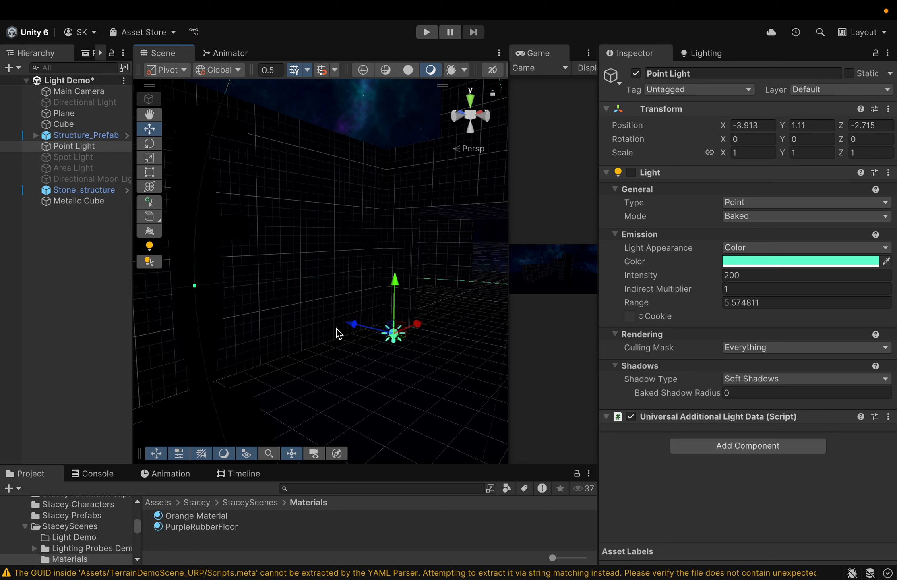
pyautogui.moveTo(349, 323); pyautogui.dragTo(288, 309)
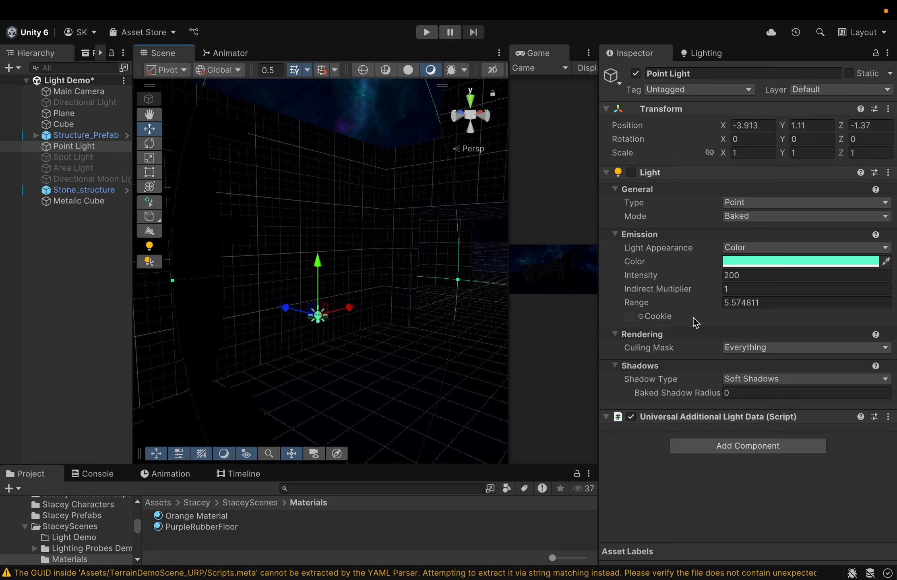
# Step: Set the Point Light's indirect multiplier to 4 and intensity to 400, and regenerate the scene's lighting
pyautogui.click(746, 294)
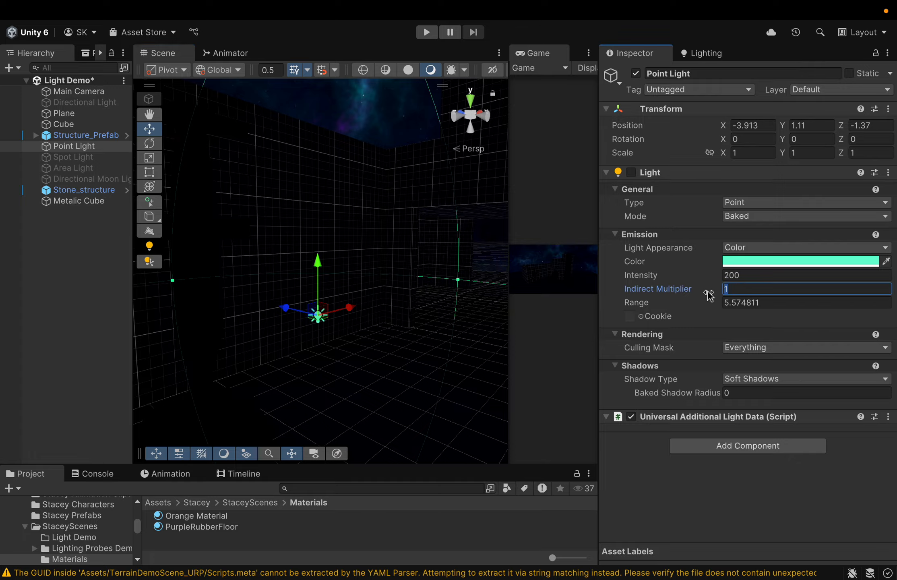
pyautogui.write('4')
pyautogui.click(770, 275)
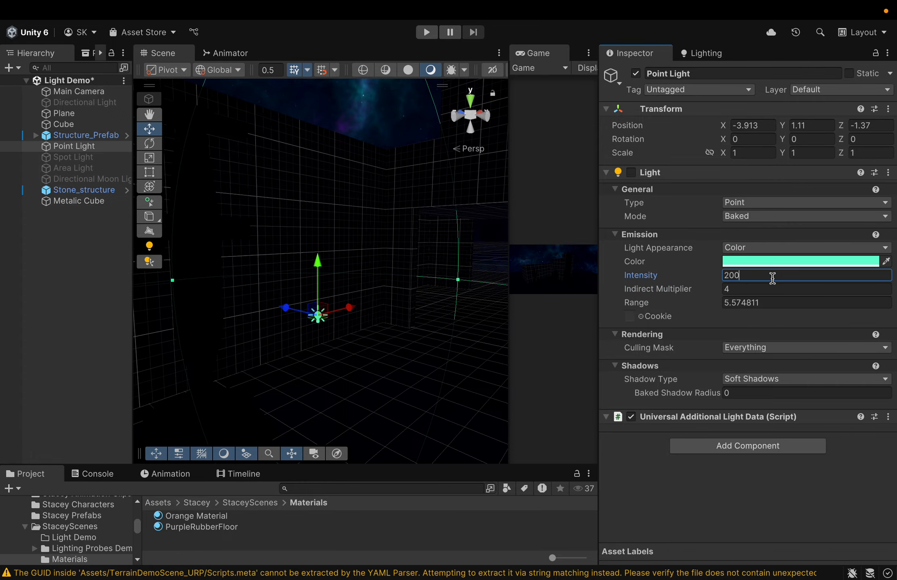
pyautogui.write('4')
pyautogui.click(704, 53)
pyautogui.click(766, 499)
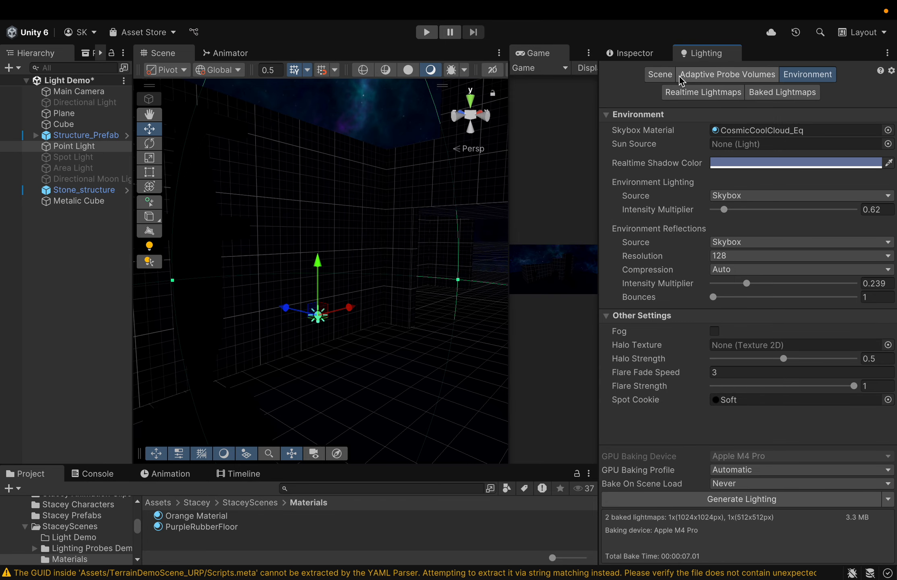
# Step: Set the Point Light's mode to Realtime
pyautogui.click(647, 56)
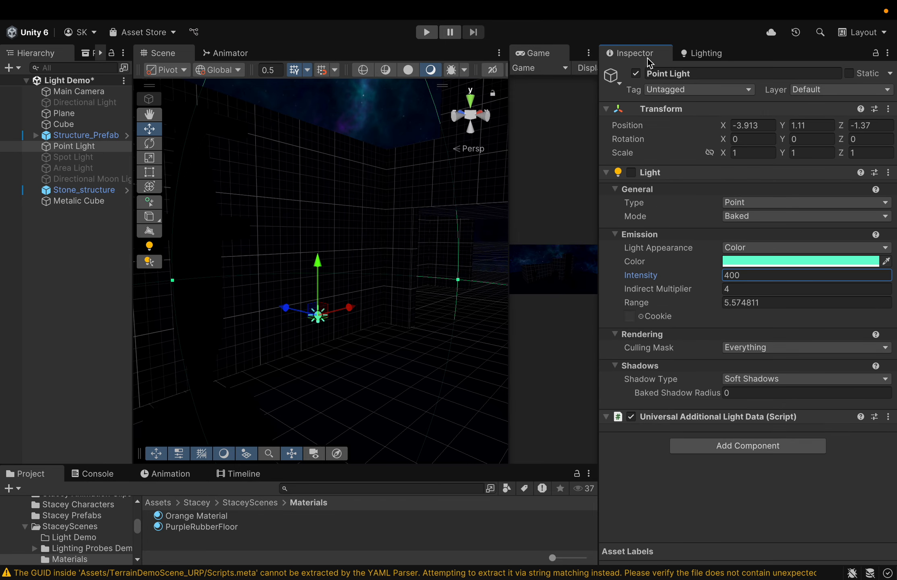
pyautogui.click(766, 216)
pyautogui.click(765, 250)
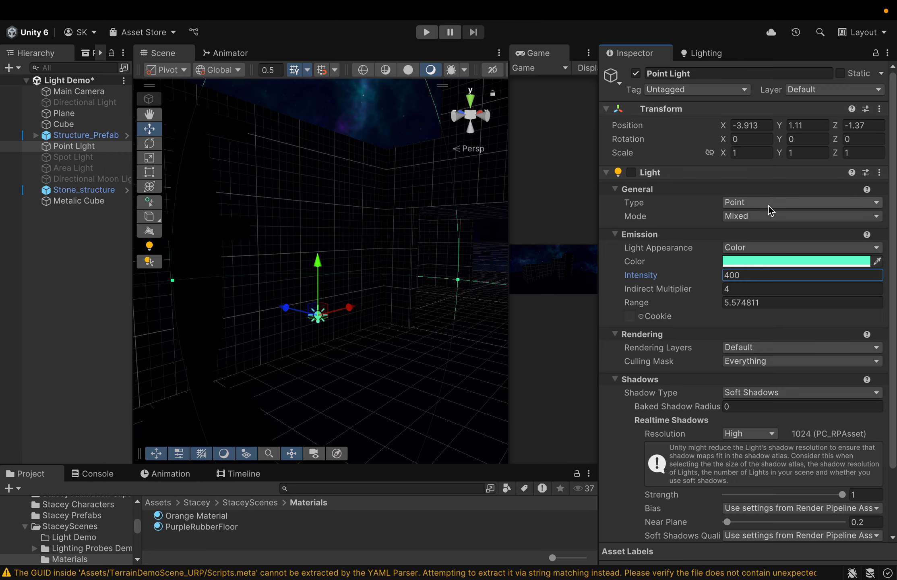
pyautogui.click(765, 216)
pyautogui.click(766, 235)
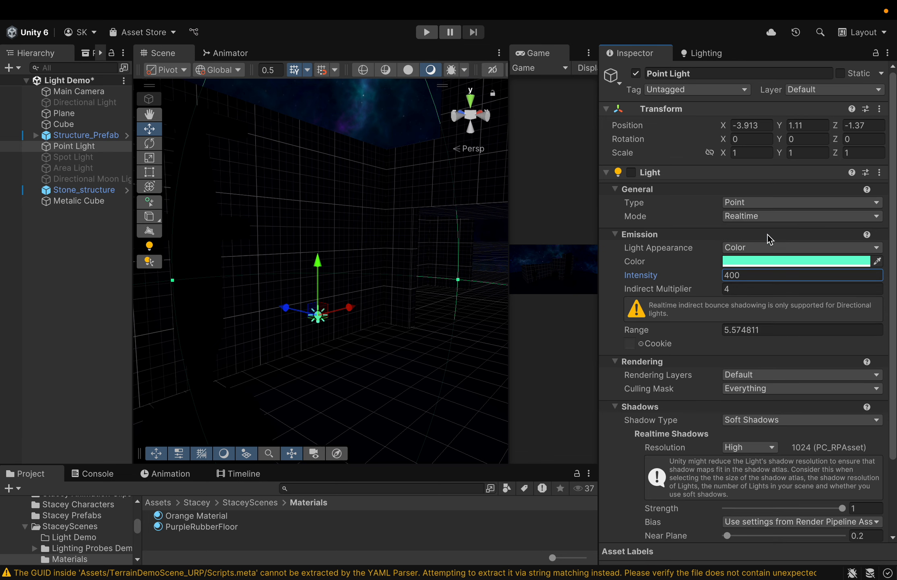
# Step: Generate the lighting again with the realtime Point Light and inspect the walls around it from farther away
pyautogui.click(720, 63)
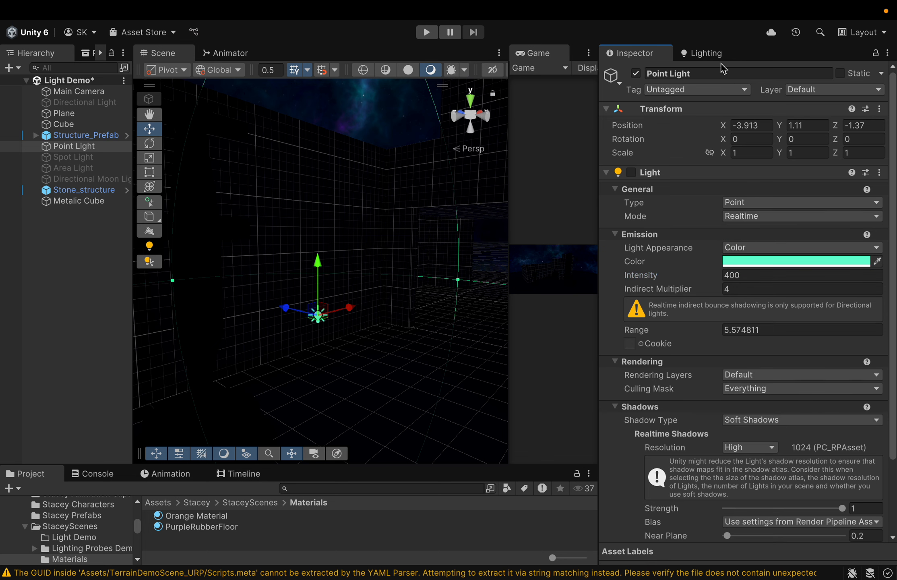
pyautogui.click(700, 54)
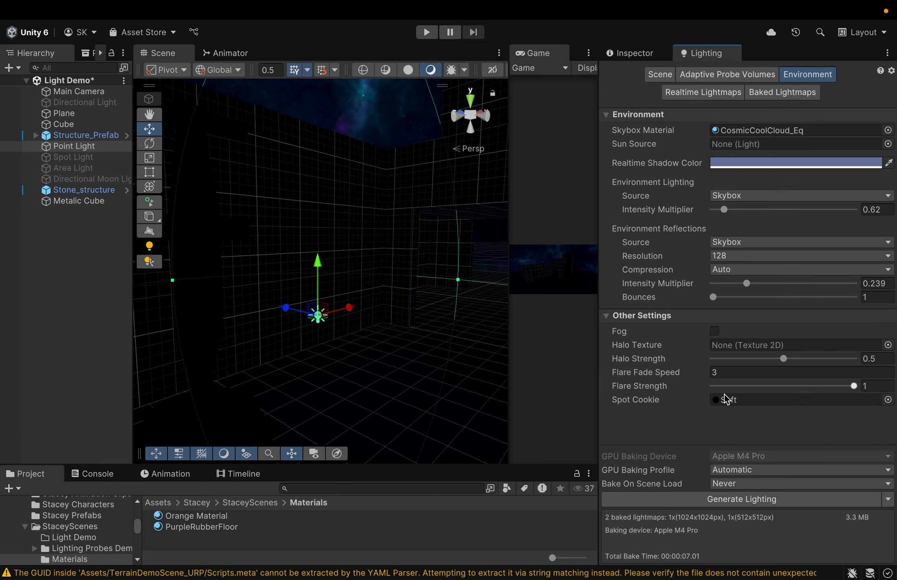
pyautogui.click(731, 501)
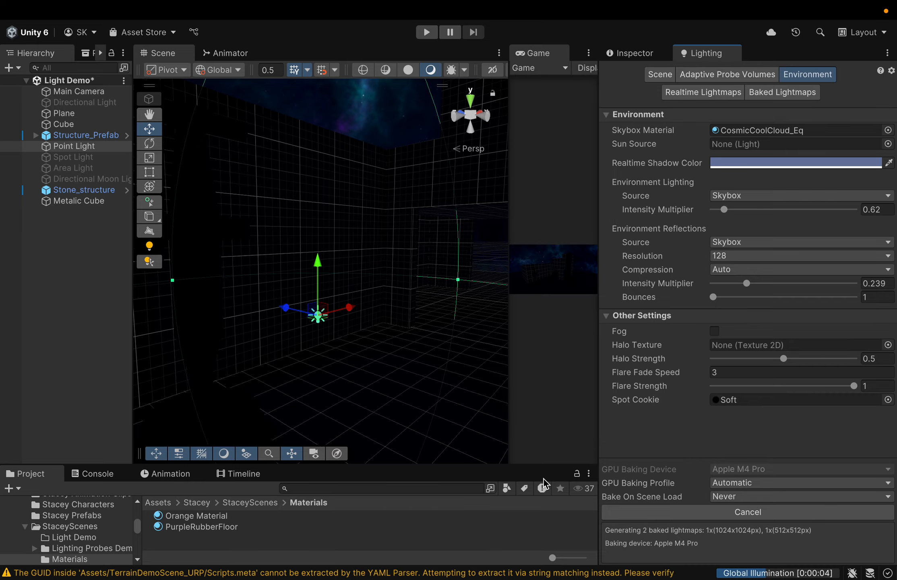
pyautogui.click(642, 55)
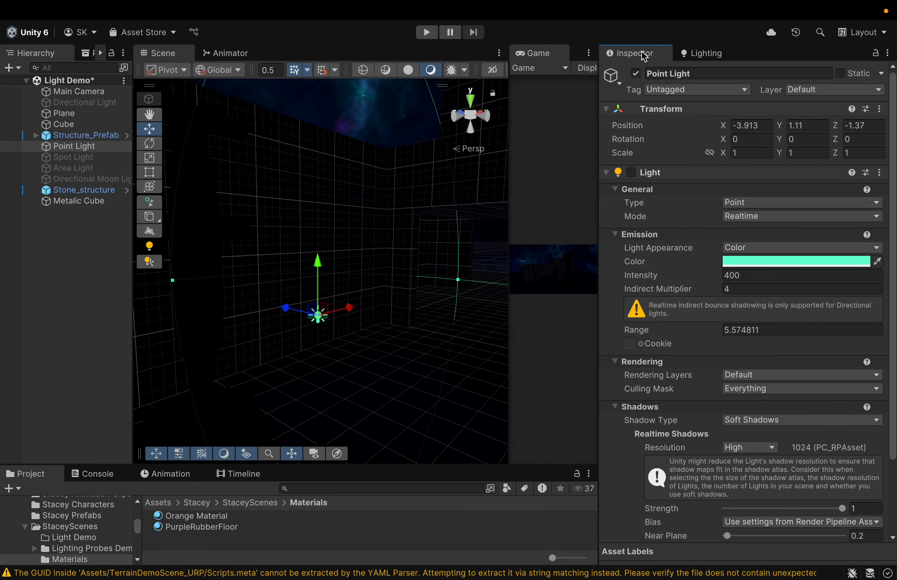
pyautogui.scroll(-5, 434, 254)
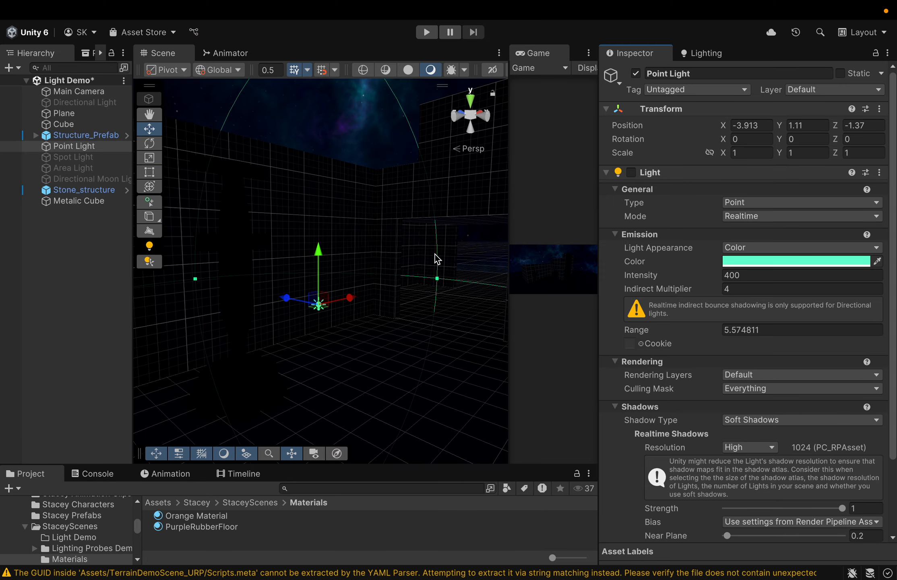
pyautogui.moveTo(434, 254); pyautogui.dragTo(436, 264, button='middle')
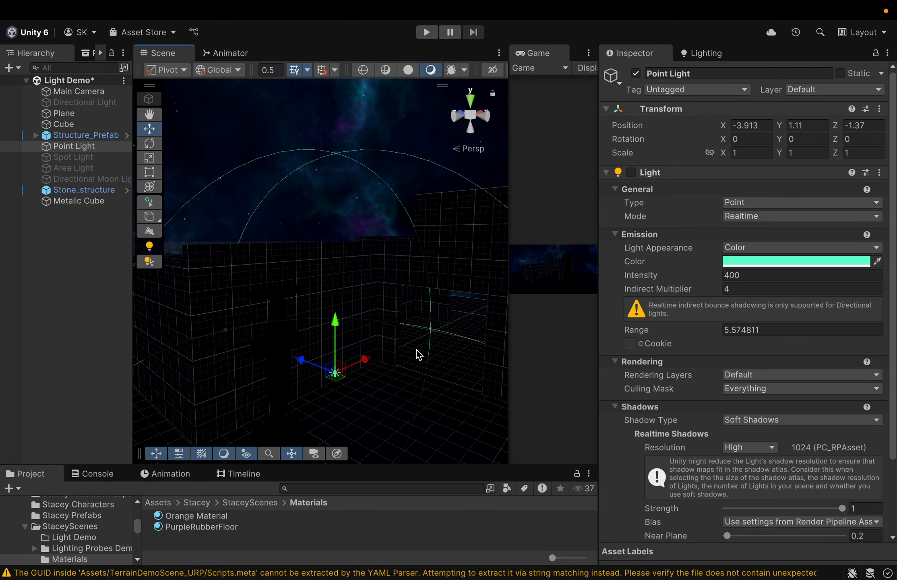
pyautogui.keyDown('alt'); pyautogui.moveTo(416, 356); pyautogui.dragTo(422, 323); pyautogui.keyUp('alt')
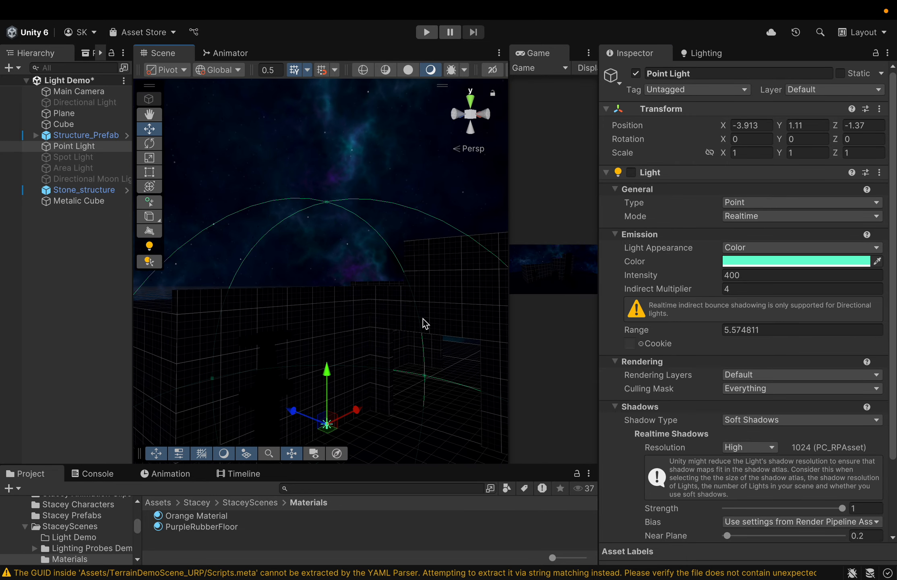
# Step: Activate the existing Spot Light object and frame it to see its light on the stone structure
pyautogui.click(93, 161)
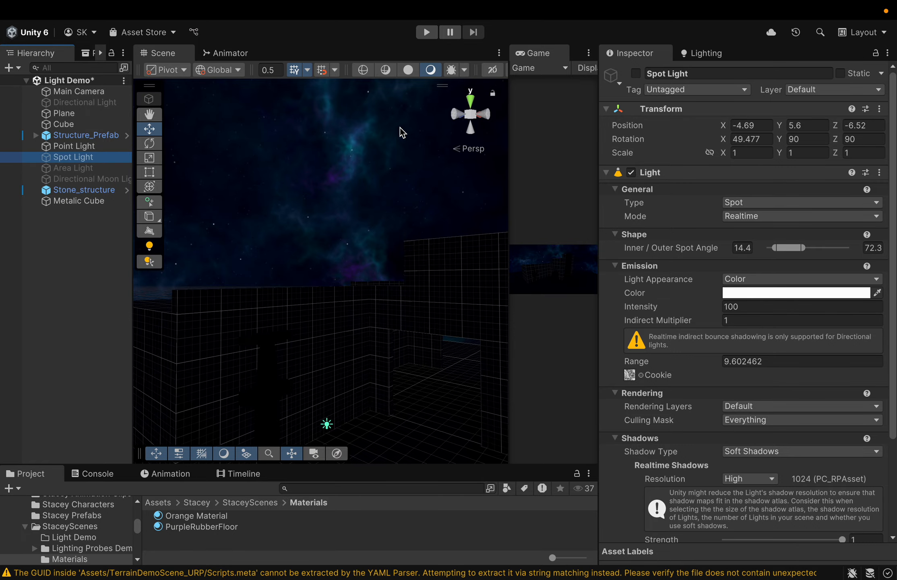
pyautogui.click(636, 74)
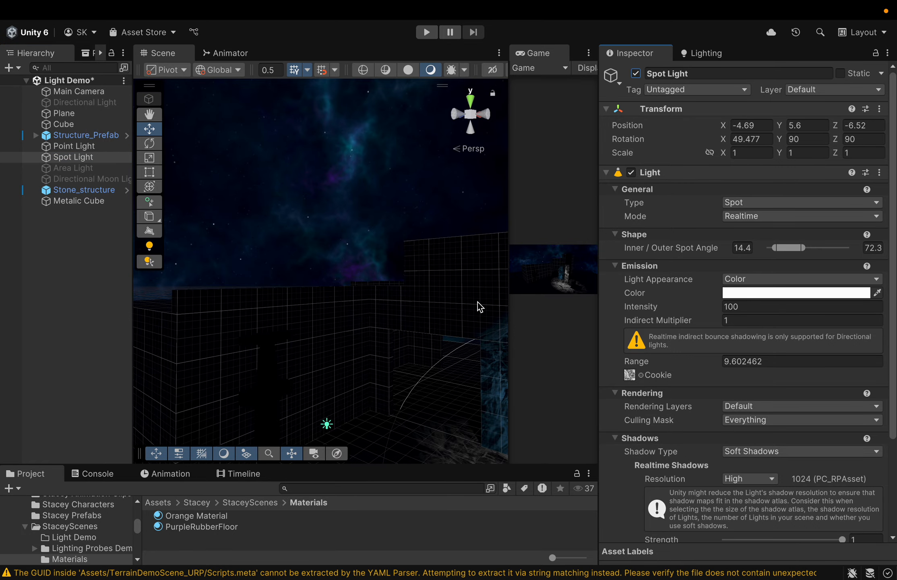
pyautogui.press('f')
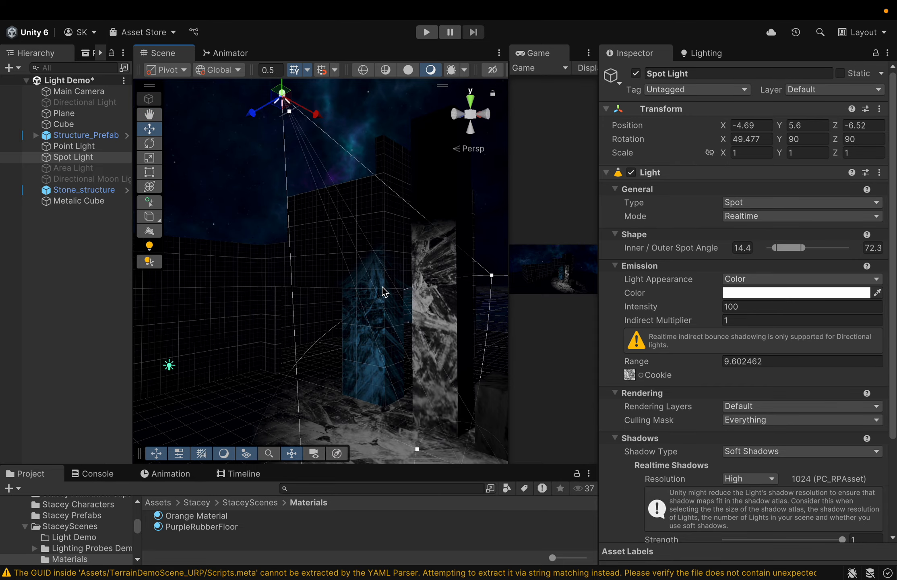
pyautogui.keyDown('alt'); pyautogui.moveTo(428, 383); pyautogui.dragTo(370, 340); pyautogui.keyUp('alt')
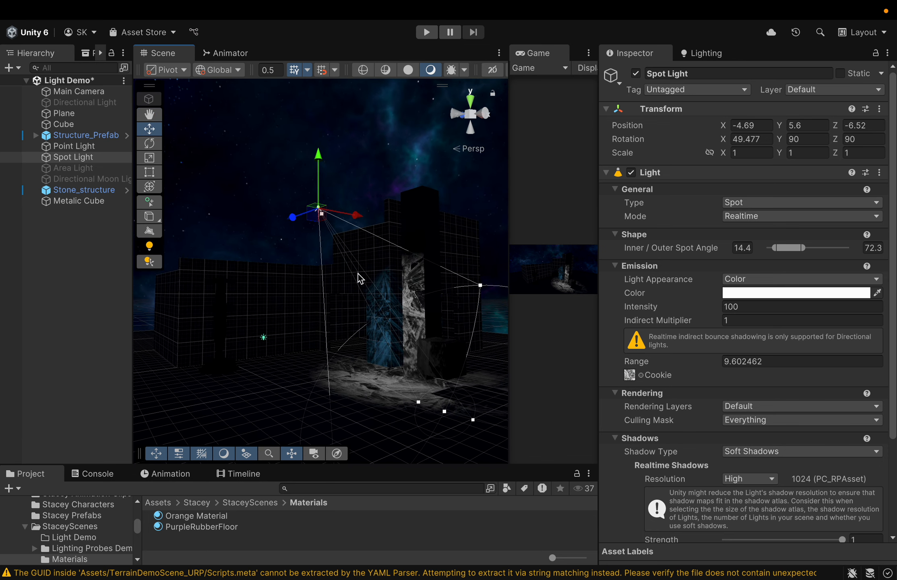
# Step: Add a second spot light to the scene, lower it to about Y 1.72, and set its intensity to 200
pyautogui.rightClick(63, 310)
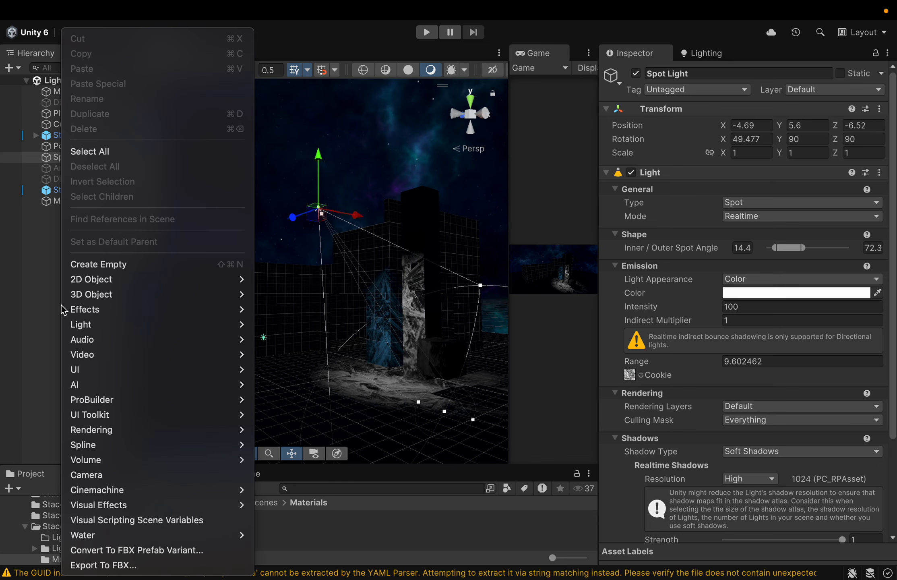
pyautogui.moveTo(169, 324)
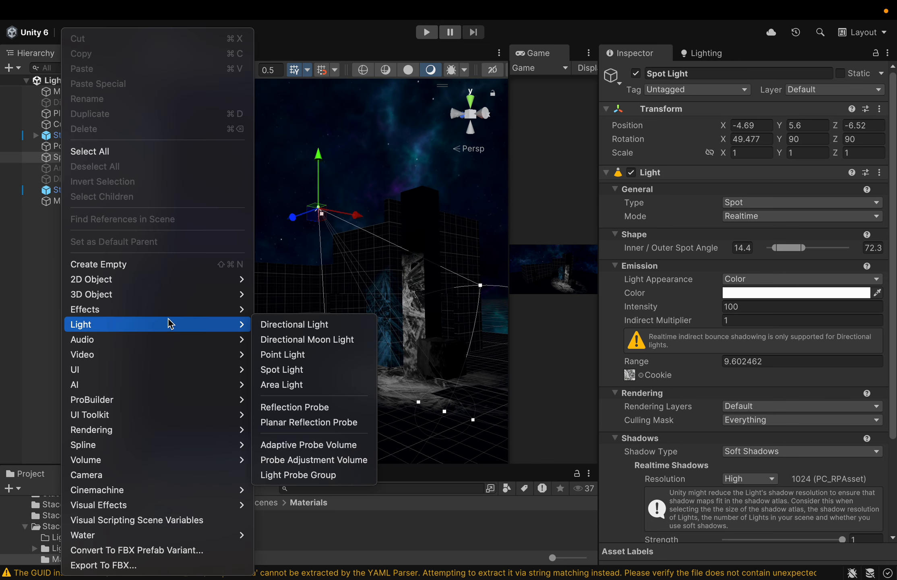
pyautogui.click(295, 370)
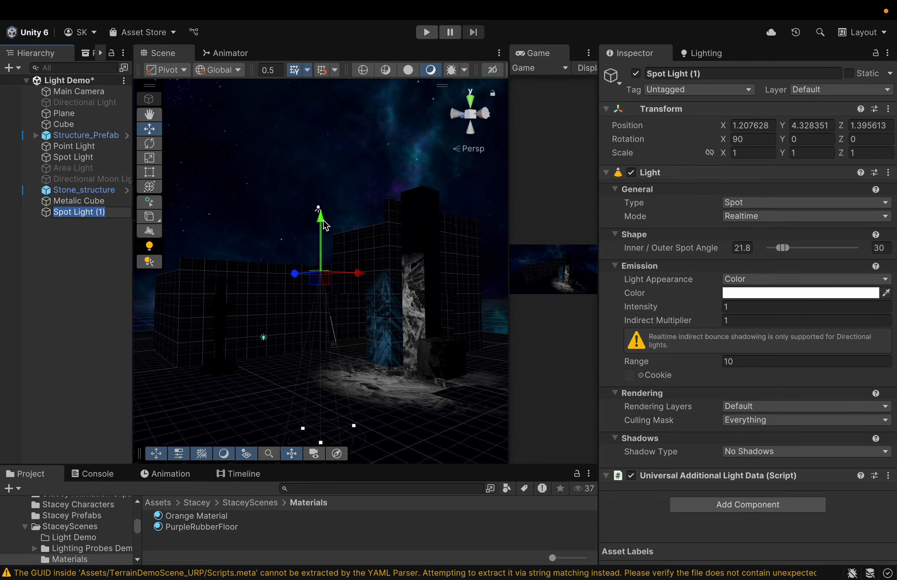
pyautogui.moveTo(321, 221); pyautogui.dragTo(321, 264)
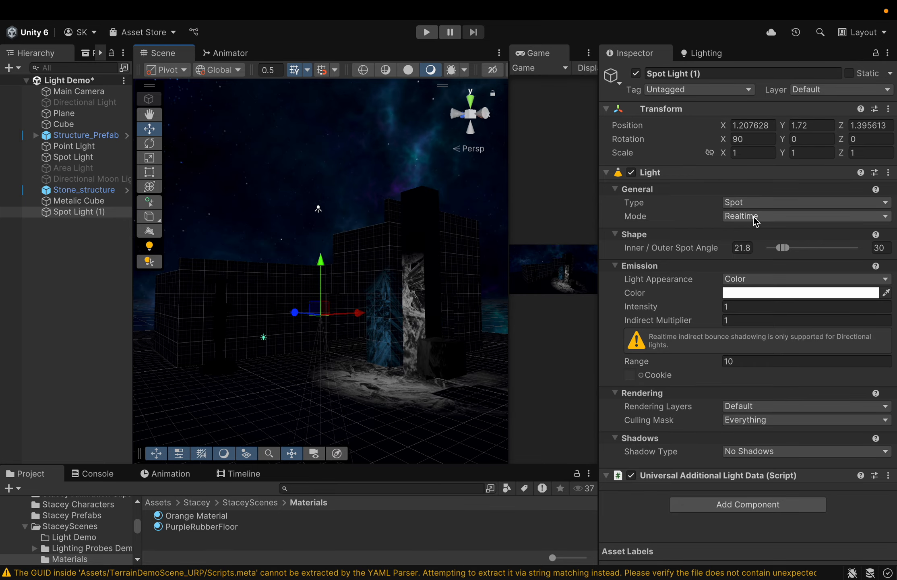
pyautogui.click(735, 306)
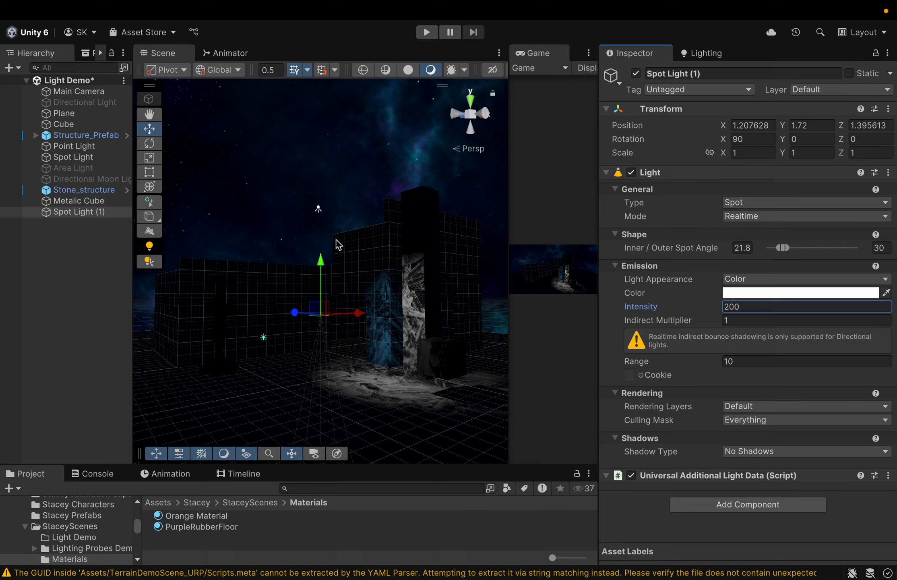
# Step: Widen the new spot light's outer angle to about 58.4 and move it to about X -4.63, Y 6.05, Z -4.66
pyautogui.moveTo(324, 269)
pyautogui.mouseDown()
pyautogui.moveTo(331, 213)
pyautogui.moveTo(322, 255)
pyautogui.mouseUp()
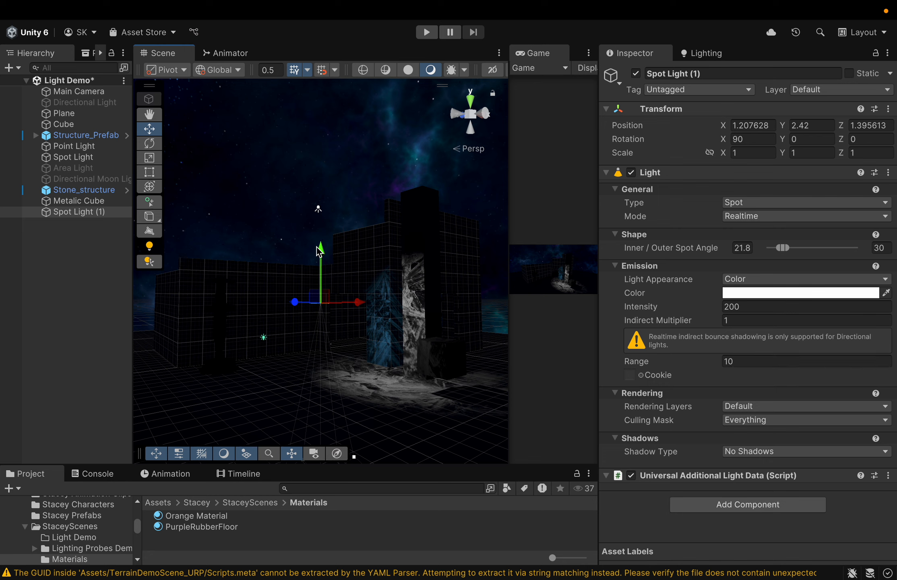
pyautogui.moveTo(321, 252); pyautogui.dragTo(313, 185)
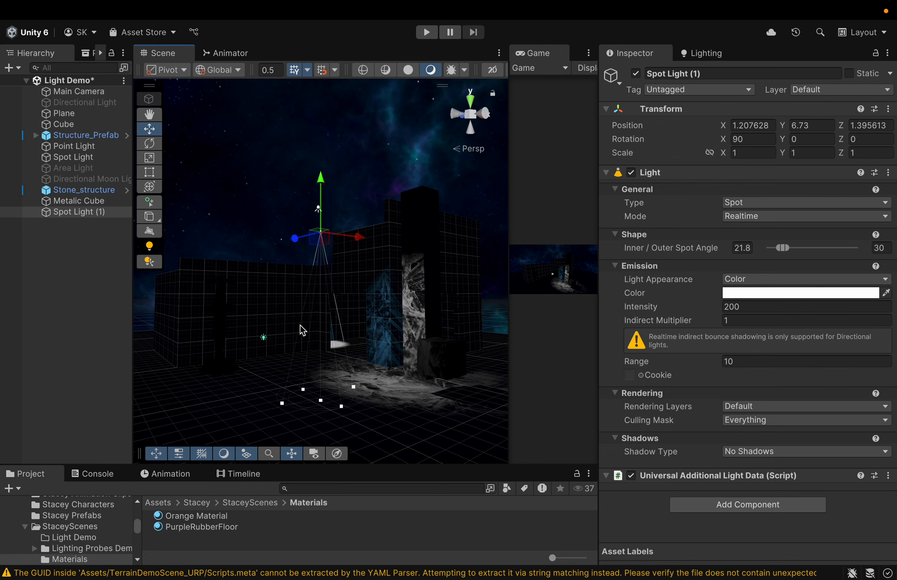
pyautogui.moveTo(285, 408); pyautogui.dragTo(240, 396)
pyautogui.moveTo(359, 240); pyautogui.dragTo(429, 233)
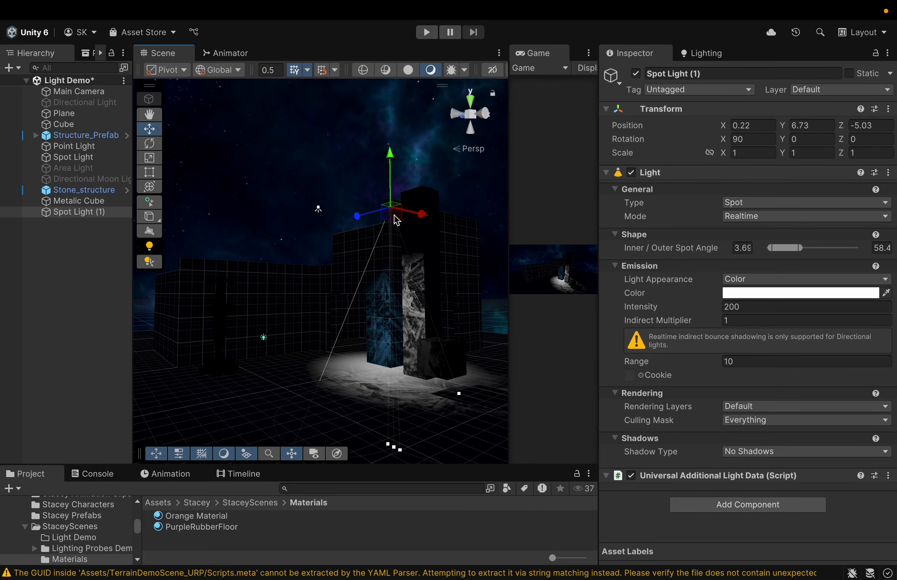
pyautogui.moveTo(354, 219); pyautogui.dragTo(348, 220)
pyautogui.moveTo(412, 218); pyautogui.dragTo(310, 263)
pyautogui.moveTo(289, 134)
pyautogui.mouseDown()
pyautogui.moveTo(289, 186)
pyautogui.moveTo(289, 154)
pyautogui.mouseUp()
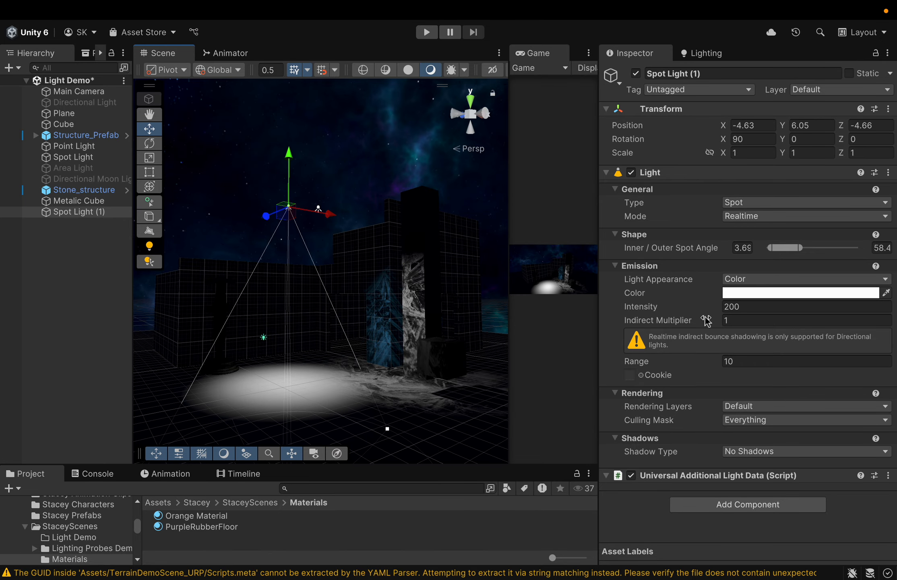
# Step: Set the new spot light's intensity to 100
pyautogui.click(757, 309)
pyautogui.write('02')
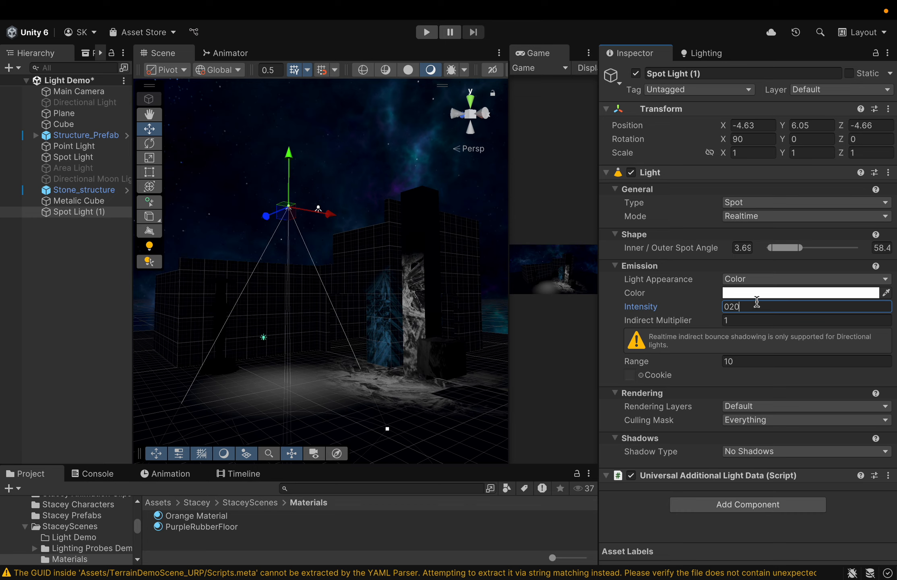
pyautogui.moveTo(757, 304); pyautogui.dragTo(712, 307)
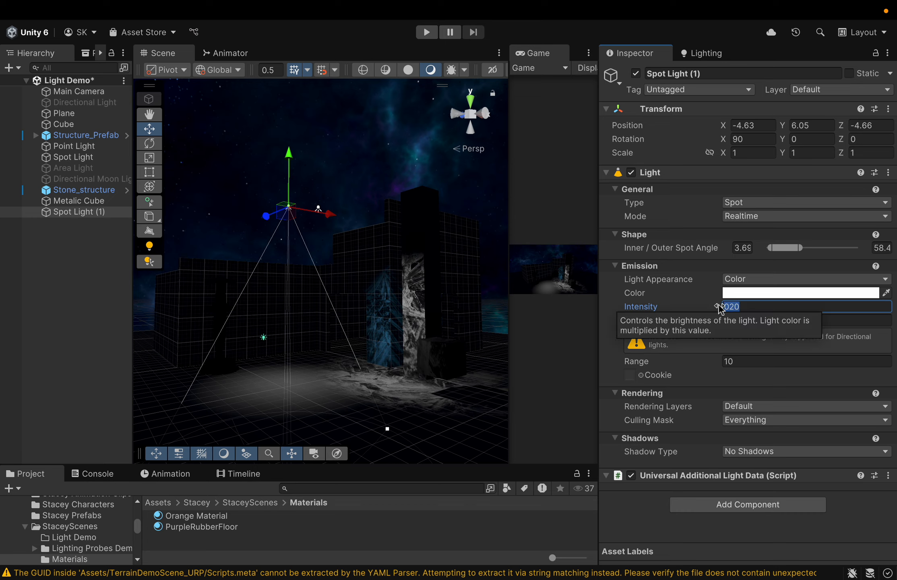
pyautogui.write('100')
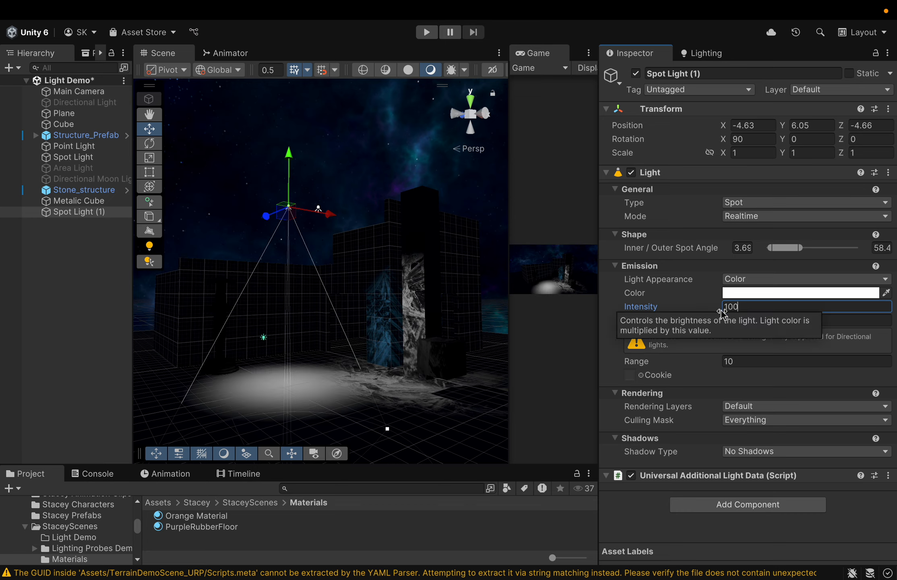
# Step: Reshape the new spot light's cone to an outer angle of about 68.7, inner angle about 28, and range about 7.3
pyautogui.moveTo(387, 429); pyautogui.dragTo(388, 405)
pyautogui.scroll(-3, 329, 390)
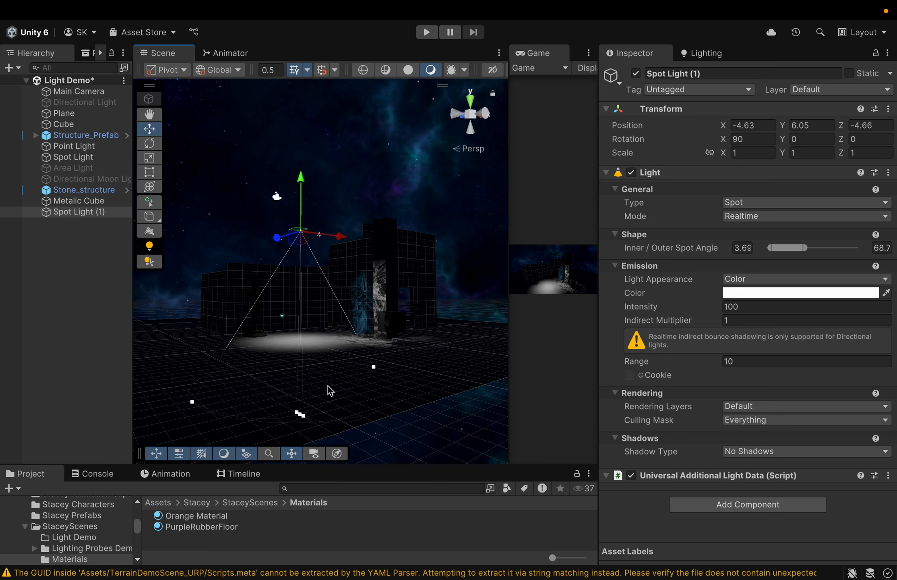
pyautogui.moveTo(301, 417); pyautogui.dragTo(312, 371)
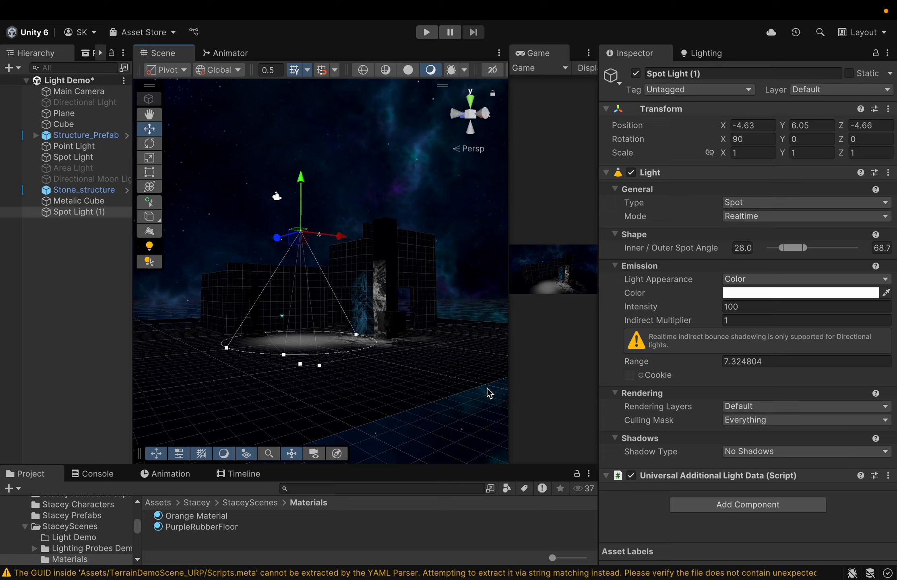
# Step: Rotate the new spot light to point straight up by setting its X rotation to -90
pyautogui.click(150, 144)
pyautogui.moveTo(315, 187); pyautogui.dragTo(306, 311)
pyautogui.moveTo(328, 195); pyautogui.dragTo(343, 244)
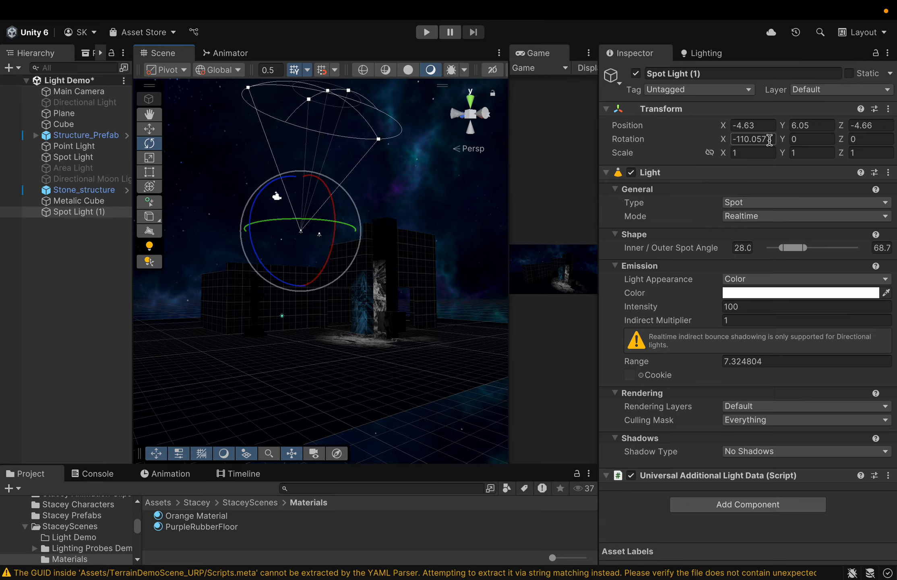
pyautogui.click(763, 139)
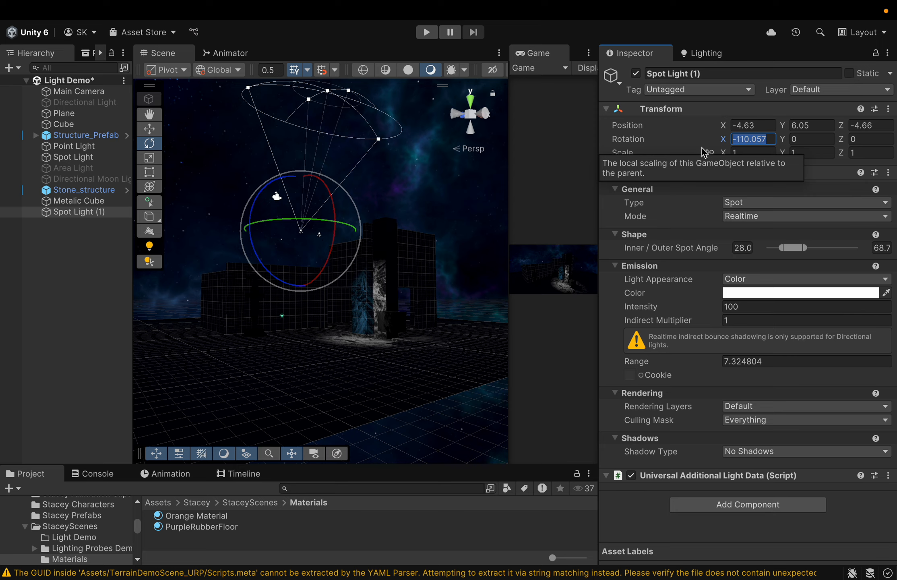
pyautogui.write('-180')
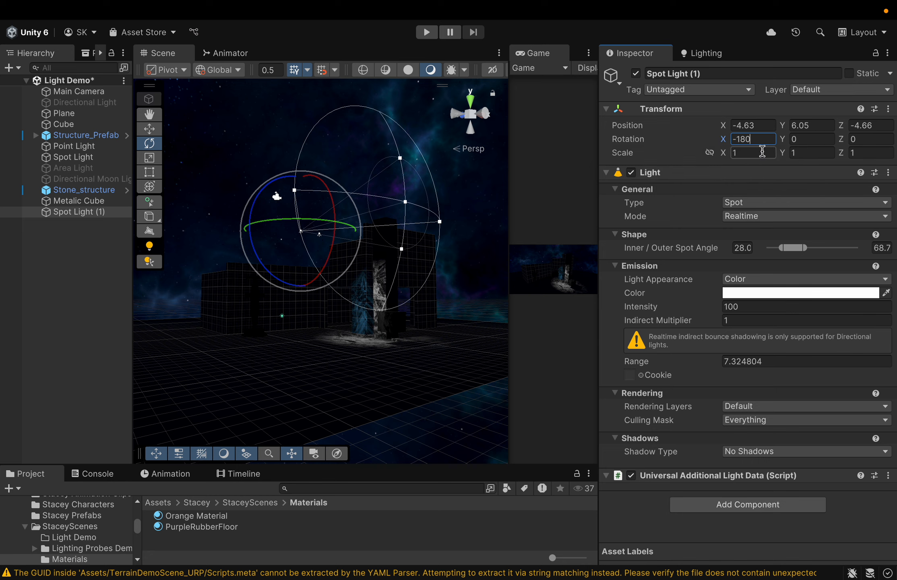
pyautogui.press('BackSpace')
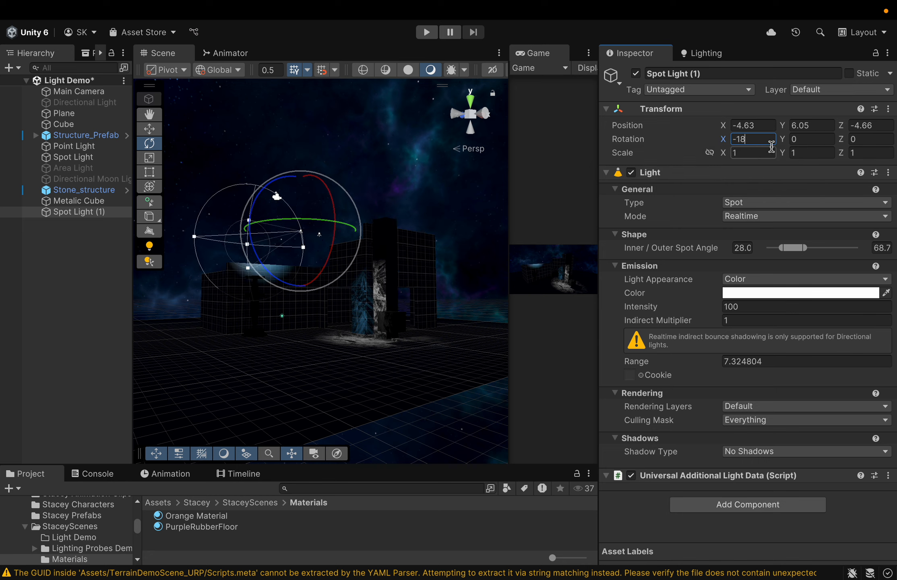
pyautogui.write('90')
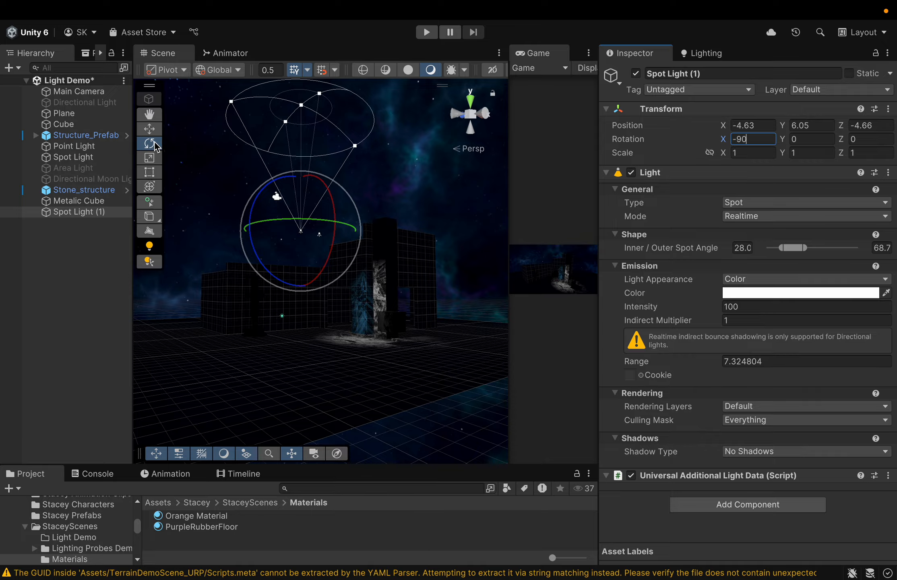
# Step: Lower the upward-facing spot light to ground level at about Y 0.22
pyautogui.click(149, 129)
pyautogui.moveTo(303, 183); pyautogui.dragTo(285, 287)
pyautogui.moveTo(205, 387); pyautogui.dragTo(267, 393, button='middle')
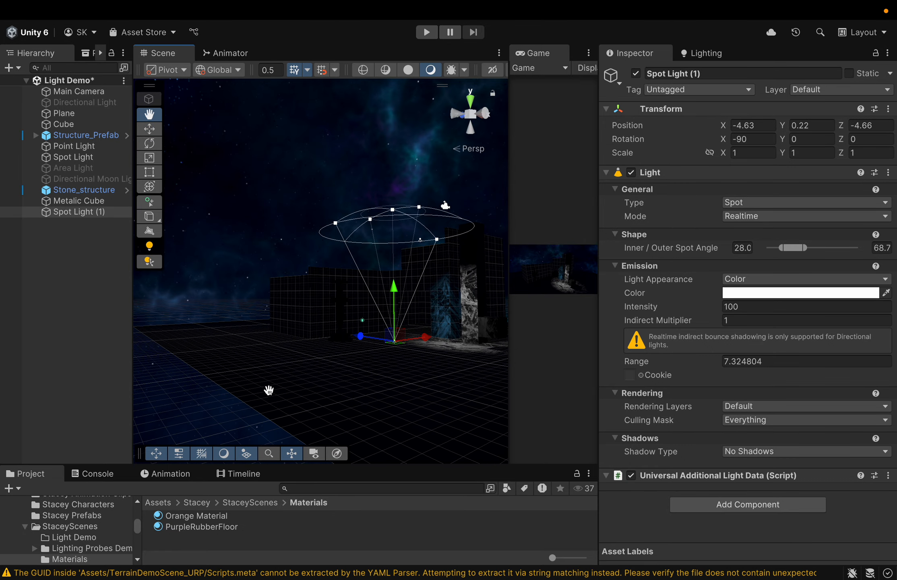
pyautogui.moveTo(267, 392); pyautogui.dragTo(414, 394, button='right')
pyautogui.moveTo(286, 394); pyautogui.dragTo(407, 406, button='middle')
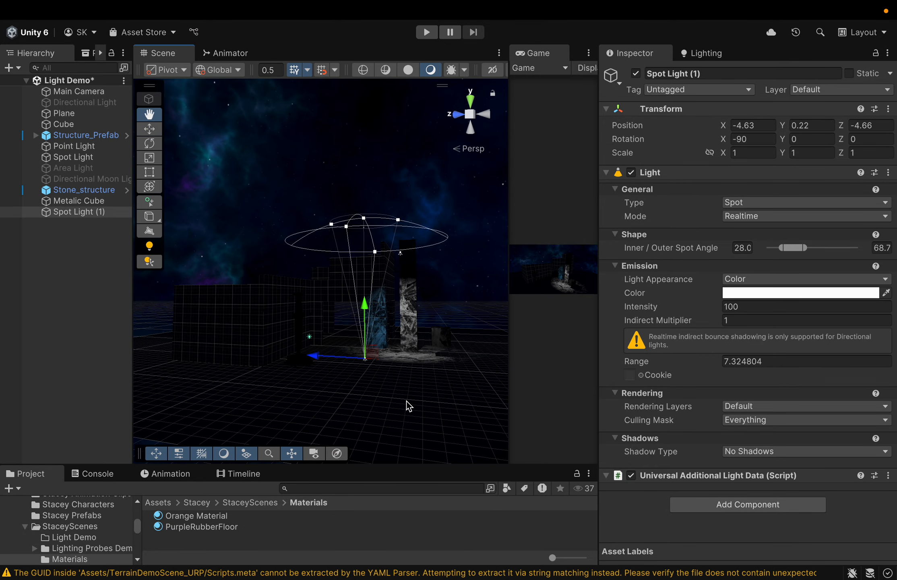
# Step: Move the upward-facing spot light below the sword statue, to about X -5.61, Y -2.04, Z -1.76
pyautogui.press('w')
pyautogui.moveTo(313, 360); pyautogui.dragTo(262, 354)
pyautogui.moveTo(318, 315); pyautogui.dragTo(310, 358)
pyautogui.moveTo(407, 363); pyautogui.dragTo(348, 379, button='right')
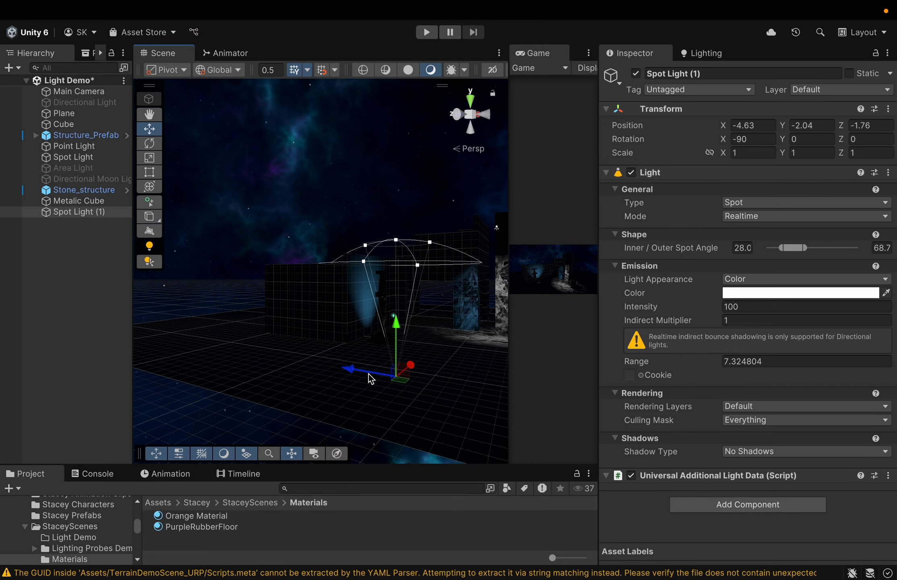
pyautogui.moveTo(369, 373); pyautogui.dragTo(217, 360, button='middle')
pyautogui.press('f')
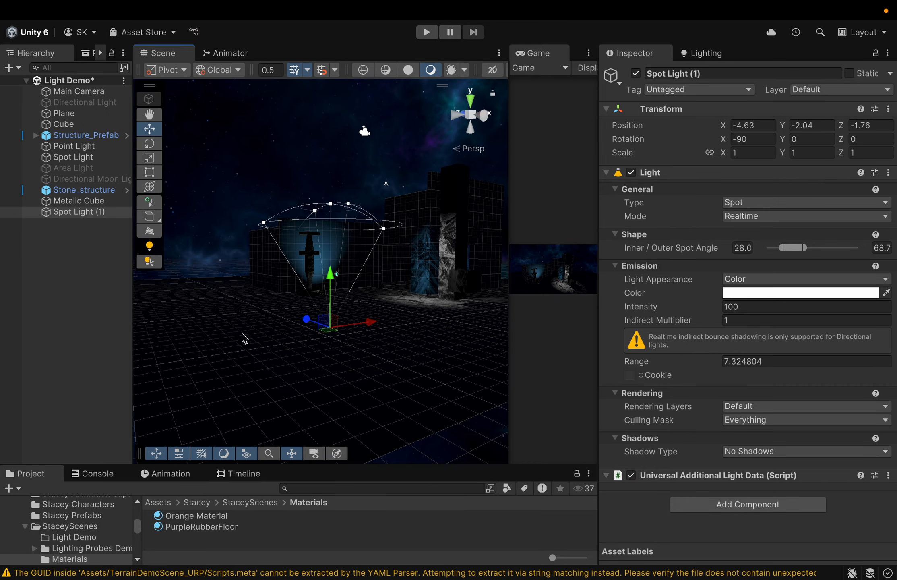
pyautogui.moveTo(370, 324); pyautogui.dragTo(361, 331)
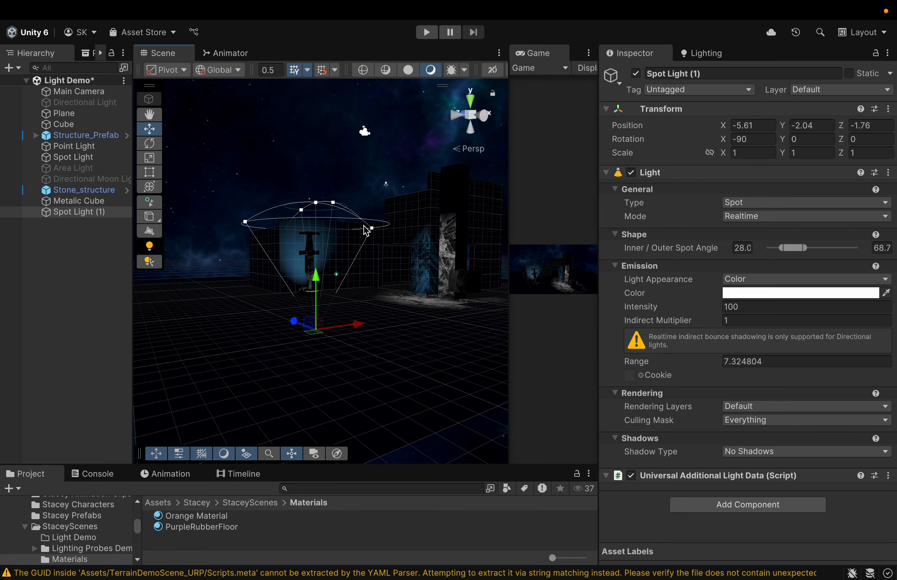
# Step: Narrow the upward spot light's cone to about 24 inner and 26 outer, and center it under the sword at about X -5.96, Y -2.1, Z -2.17
pyautogui.moveTo(364, 225); pyautogui.dragTo(337, 231)
pyautogui.moveTo(303, 329); pyautogui.dragTo(301, 322)
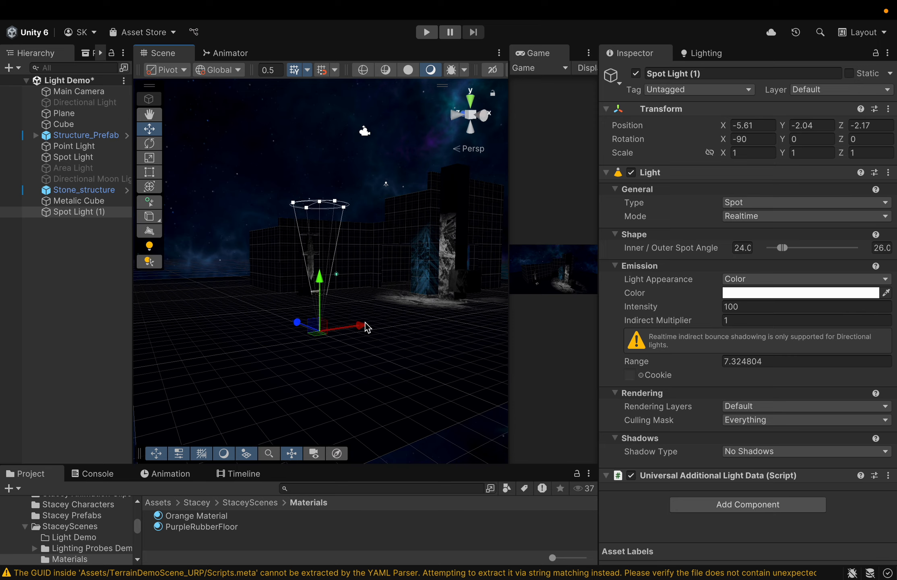
pyautogui.moveTo(365, 323)
pyautogui.mouseDown()
pyautogui.moveTo(358, 327)
pyautogui.moveTo(366, 323)
pyautogui.mouseUp()
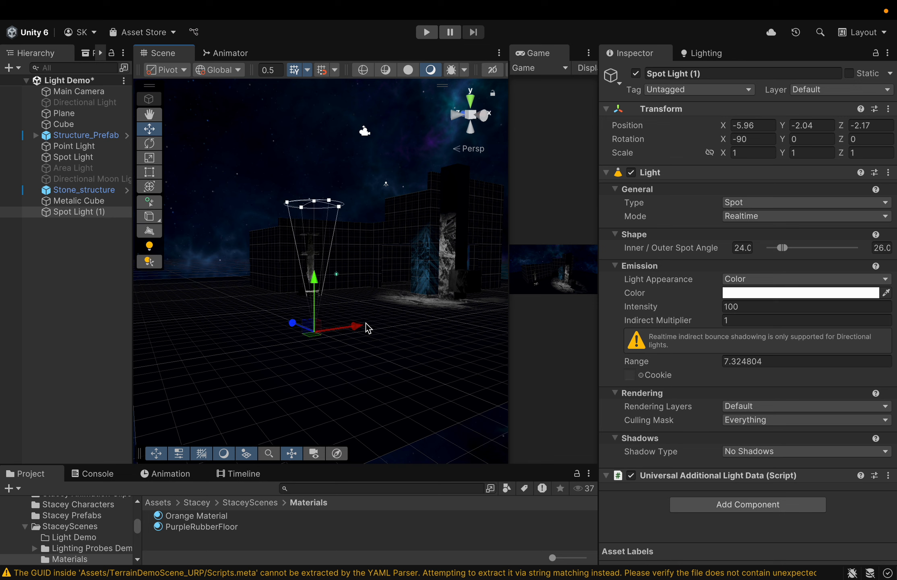
pyautogui.scroll(3, 364, 327)
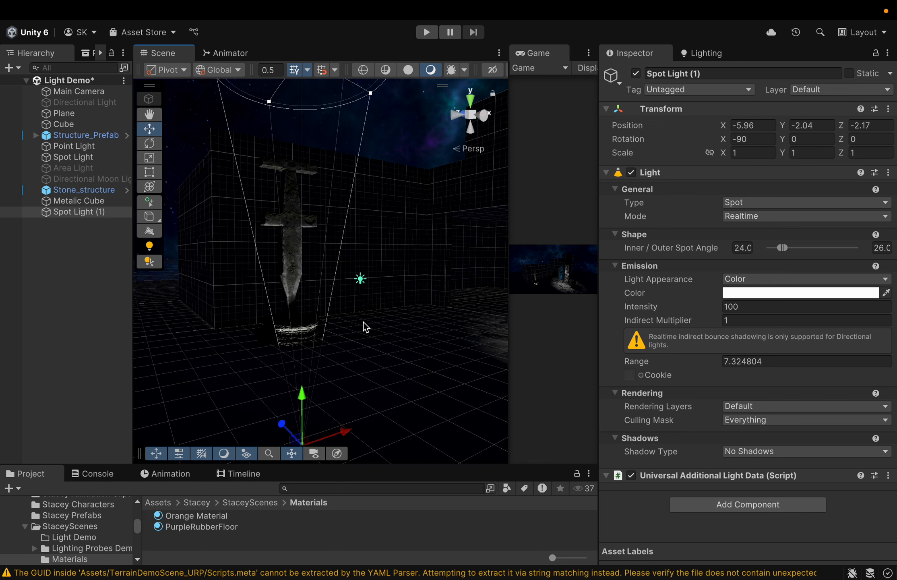
pyautogui.moveTo(301, 394)
pyautogui.mouseDown()
pyautogui.moveTo(304, 378)
pyautogui.moveTo(302, 410)
pyautogui.moveTo(306, 372)
pyautogui.moveTo(307, 402)
pyautogui.mouseUp()
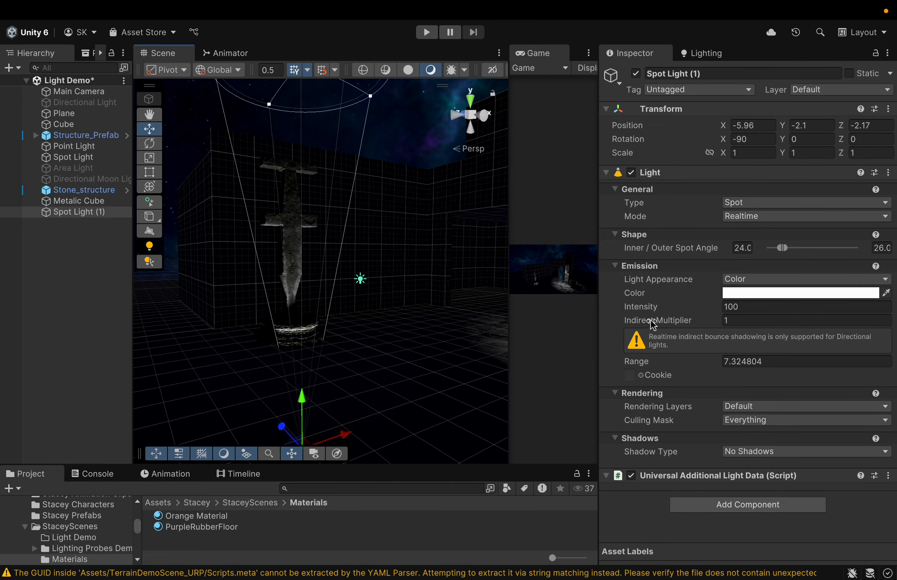
# Step: Set the upward spot light's color to cyan, hex 49EEF3
pyautogui.click(748, 297)
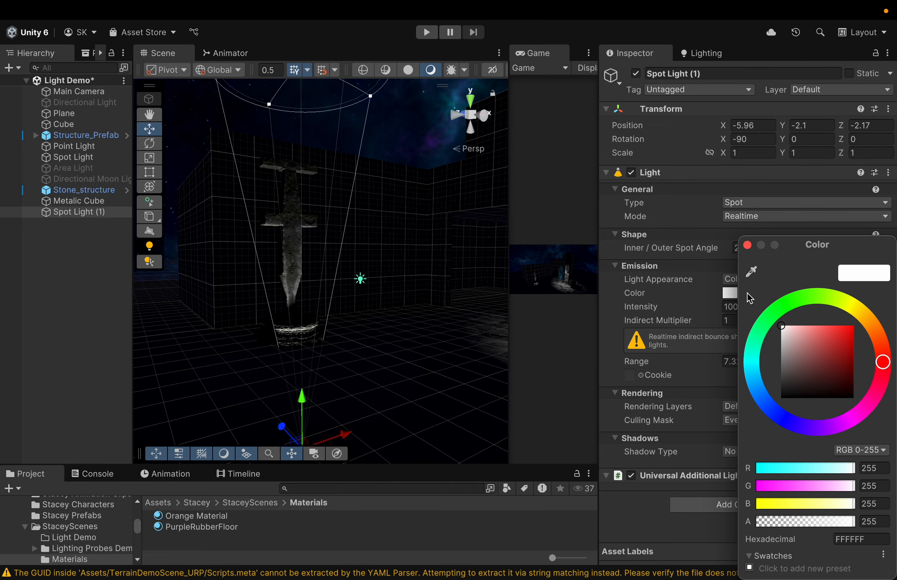
pyautogui.click(752, 364)
pyautogui.click(831, 329)
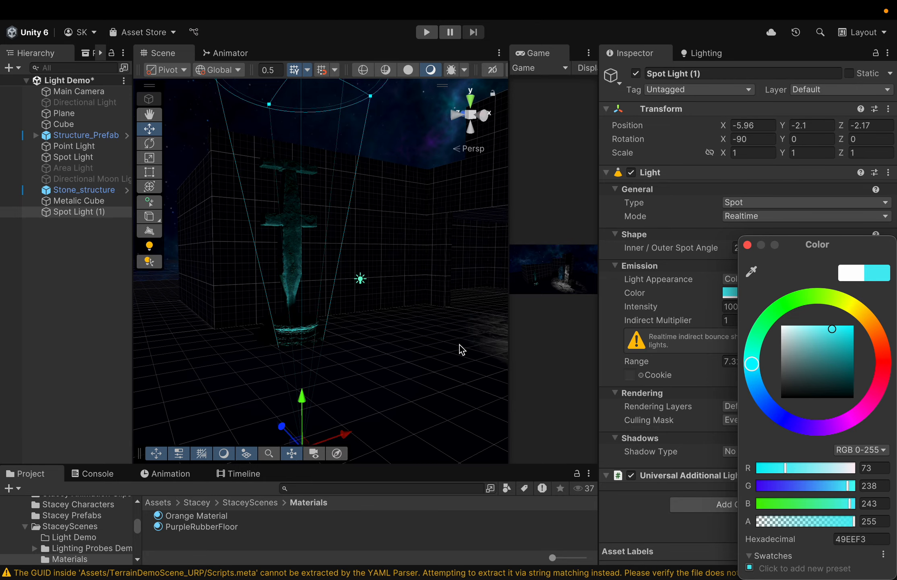
# Step: Enlarge the Game view to inspect the lit sword, restore the Scene view's width, and look at the stone structure
pyautogui.moveTo(514, 321); pyautogui.dragTo(173, 311)
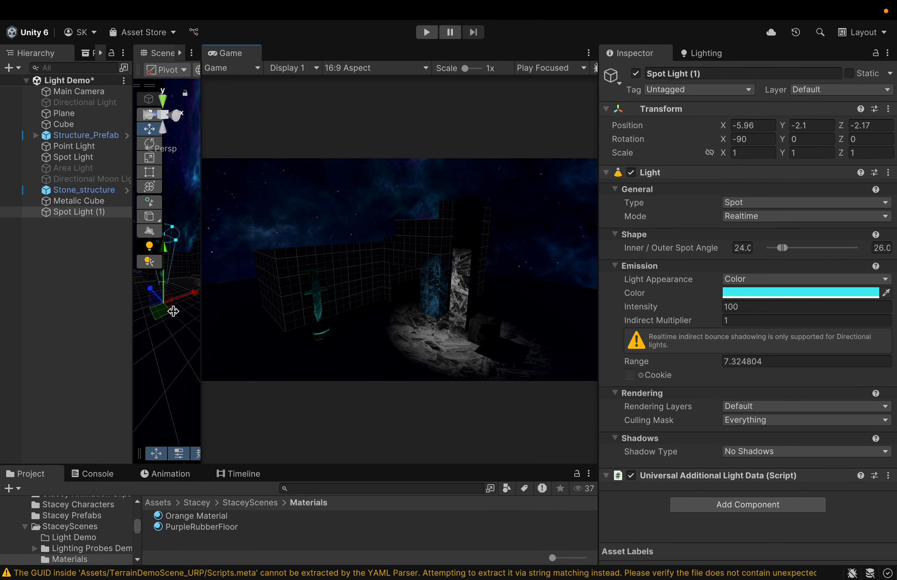
pyautogui.scroll(8, 320, 317)
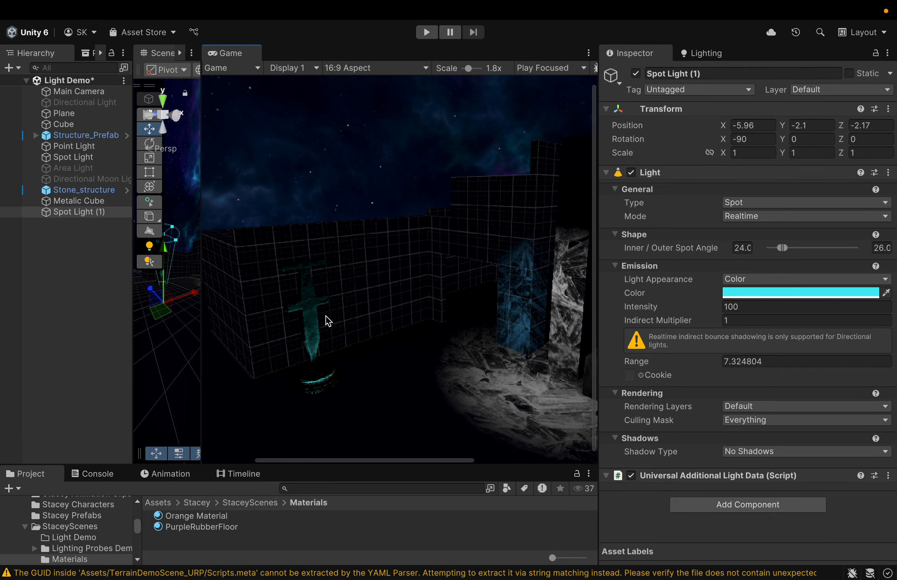
pyautogui.moveTo(332, 262); pyautogui.dragTo(355, 253, button='middle')
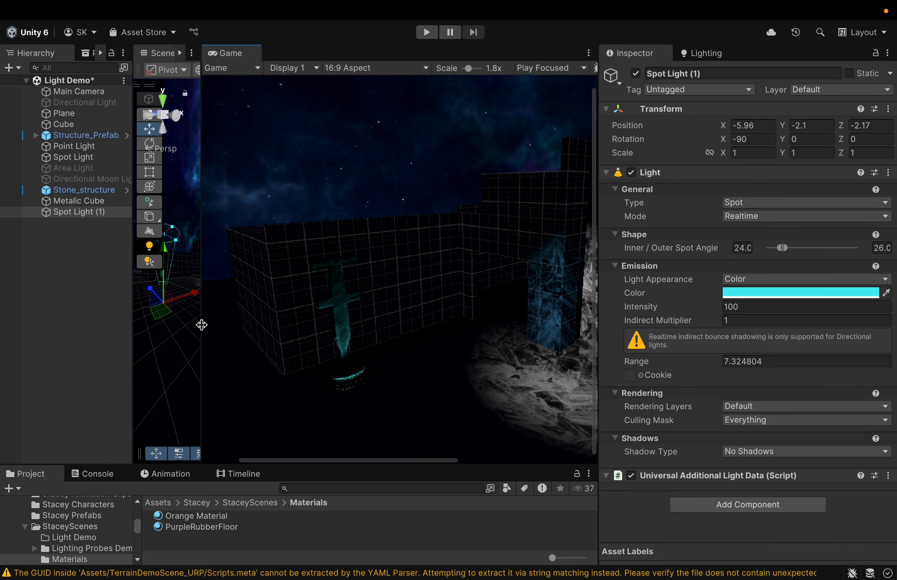
pyautogui.moveTo(201, 325); pyautogui.dragTo(457, 344)
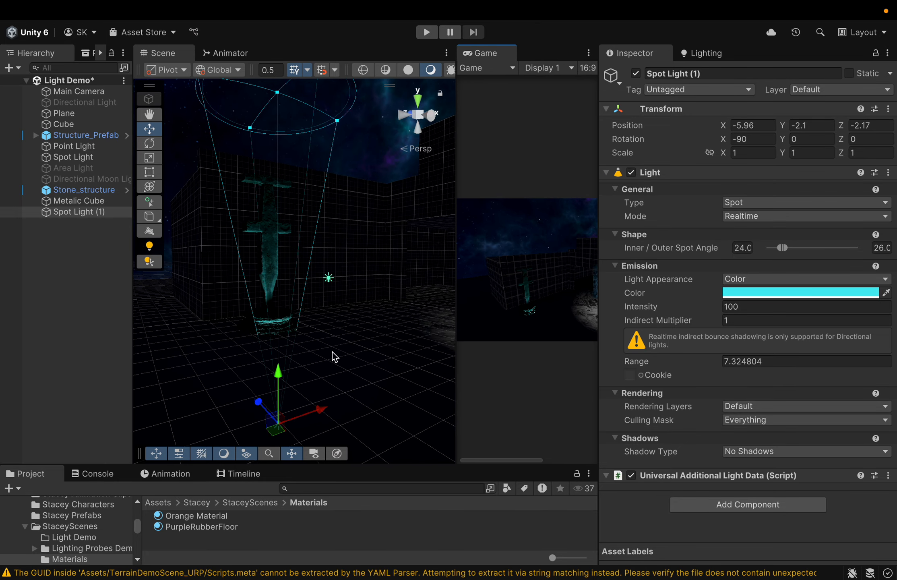
pyautogui.moveTo(333, 352); pyautogui.dragTo(226, 357, button='middle')
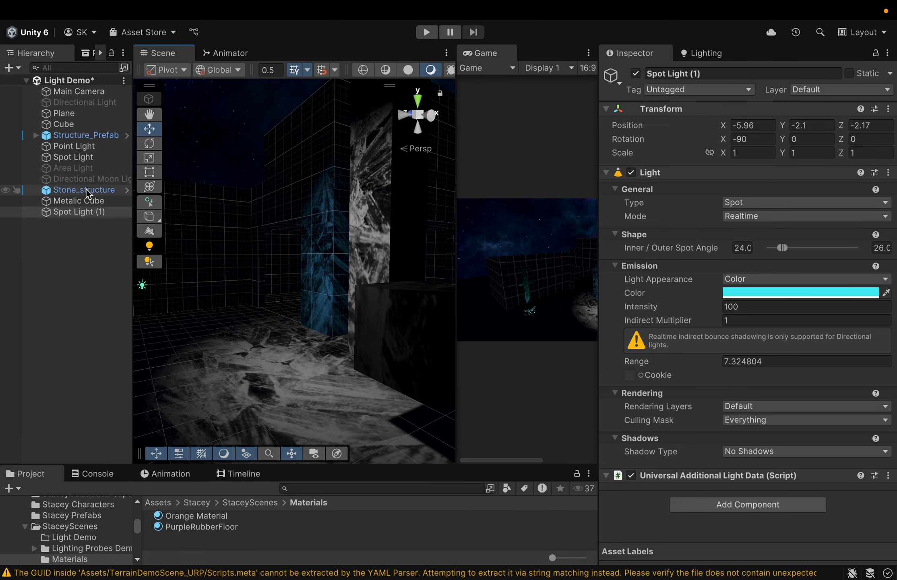
# Step: Select the original white spot light and examine the cookie pattern it casts on the stone structure and floor
pyautogui.click(83, 146)
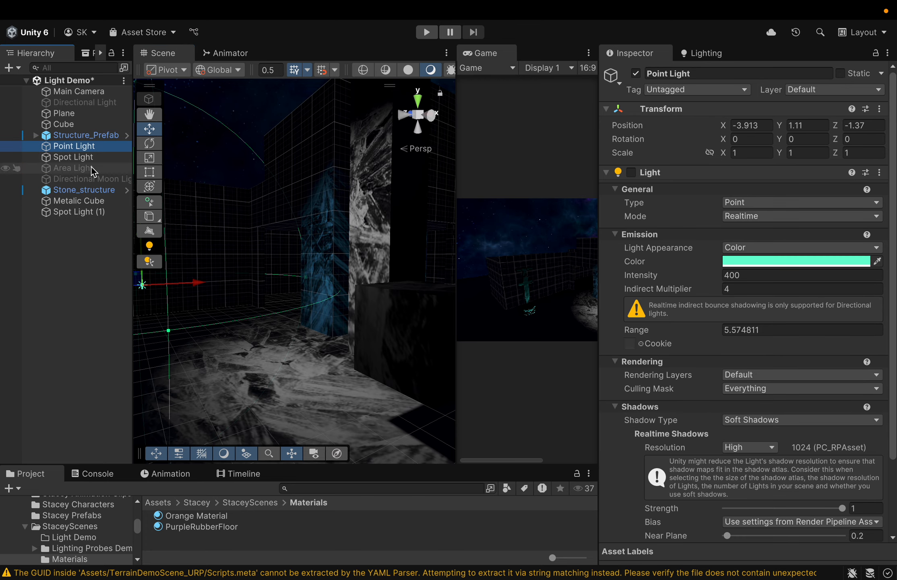
pyautogui.click(93, 159)
pyautogui.moveTo(340, 361); pyautogui.dragTo(360, 359, button='middle')
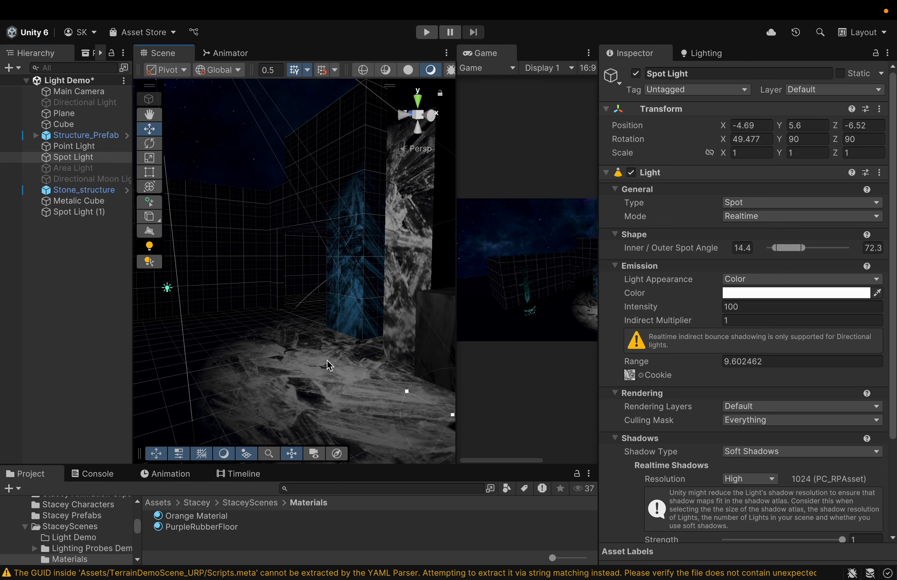
pyautogui.moveTo(326, 360); pyautogui.dragTo(403, 357, button='right')
pyautogui.moveTo(360, 359); pyautogui.dragTo(386, 361, button='middle')
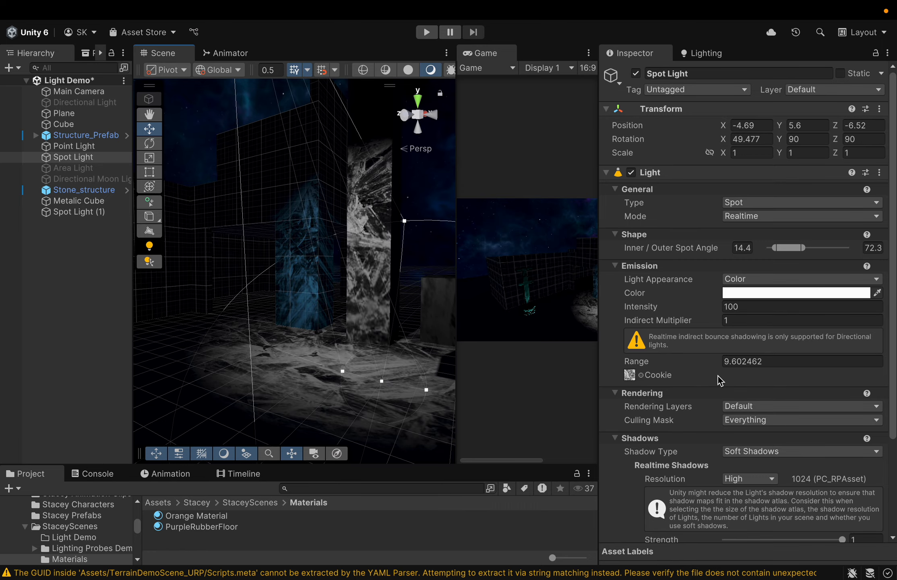
pyautogui.scroll(-1, 715, 374)
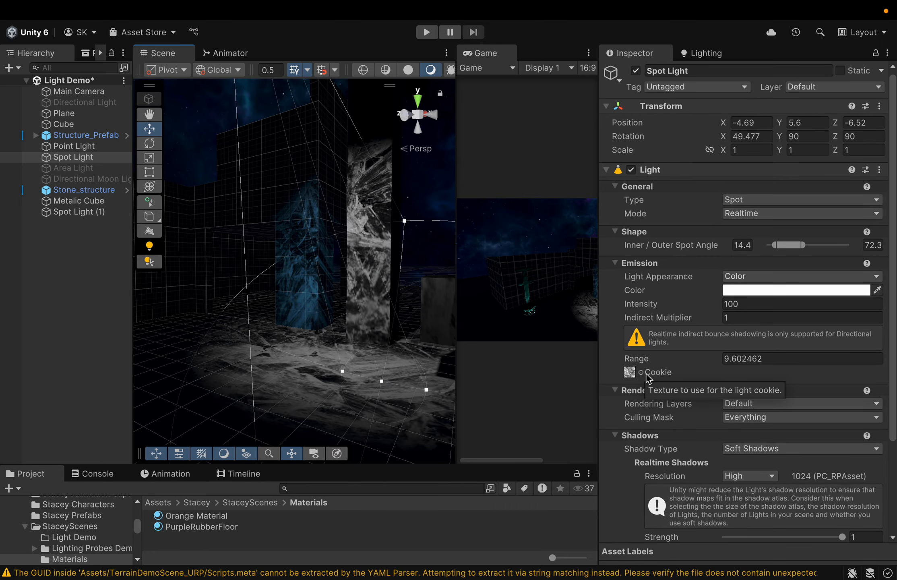
pyautogui.click(656, 375)
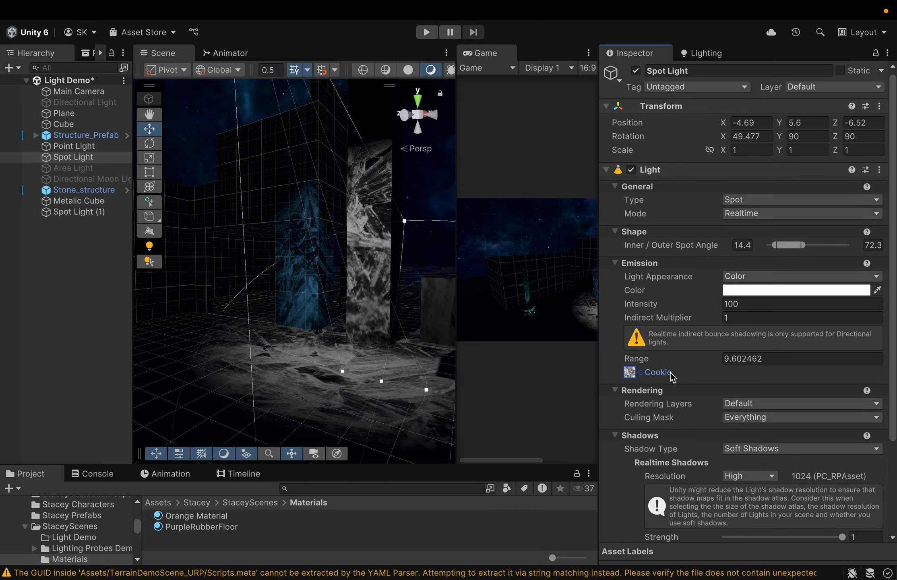
# Step: Set the spot light's cookie to the LiberationSans SDF Atlas texture to project lettering onto the scene
pyautogui.click(642, 374)
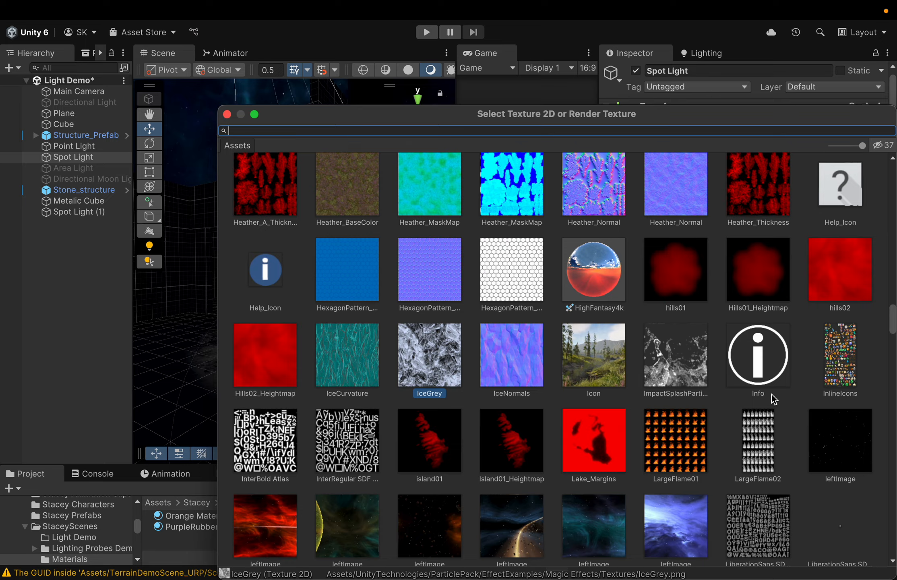
pyautogui.scroll(-5, 861, 482)
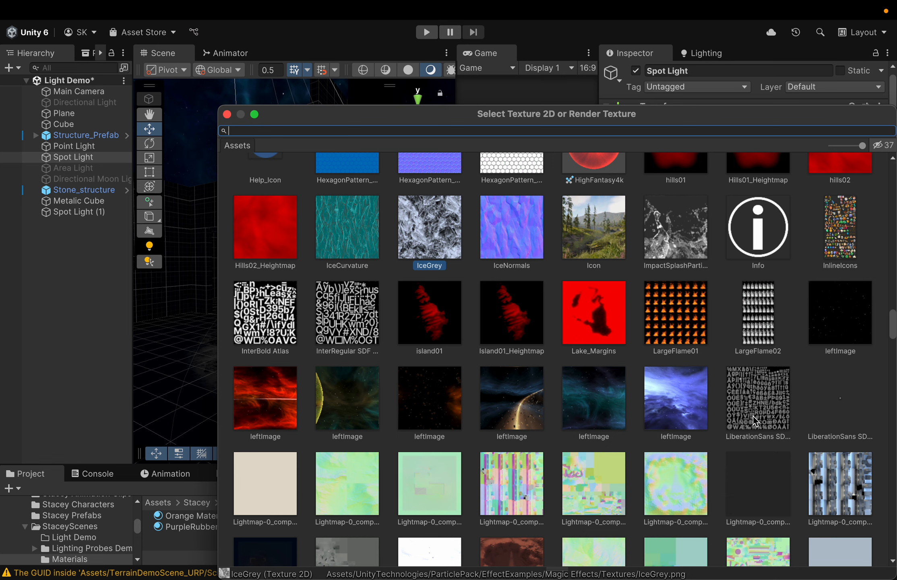
pyautogui.scroll(-10, 829, 394)
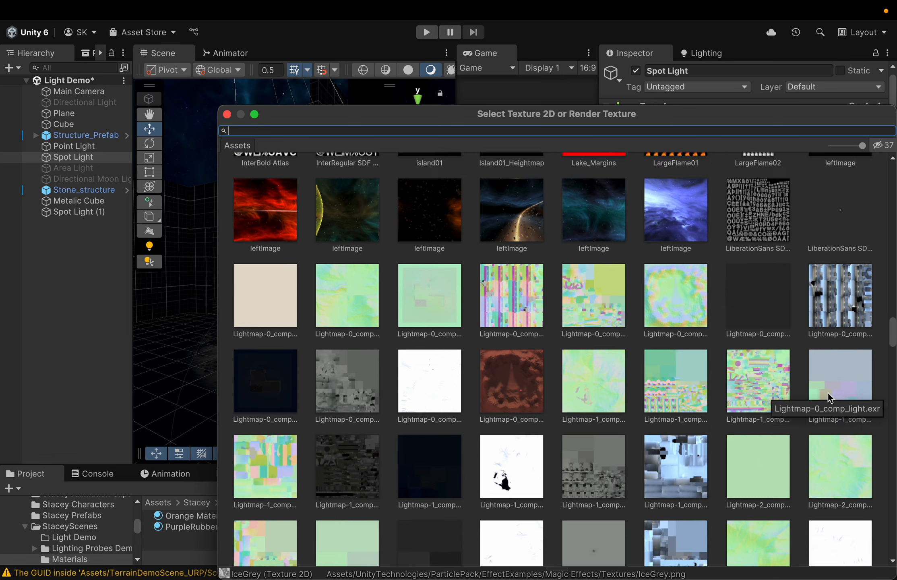
pyautogui.scroll(-6, 828, 393)
pyautogui.scroll(-9, 828, 392)
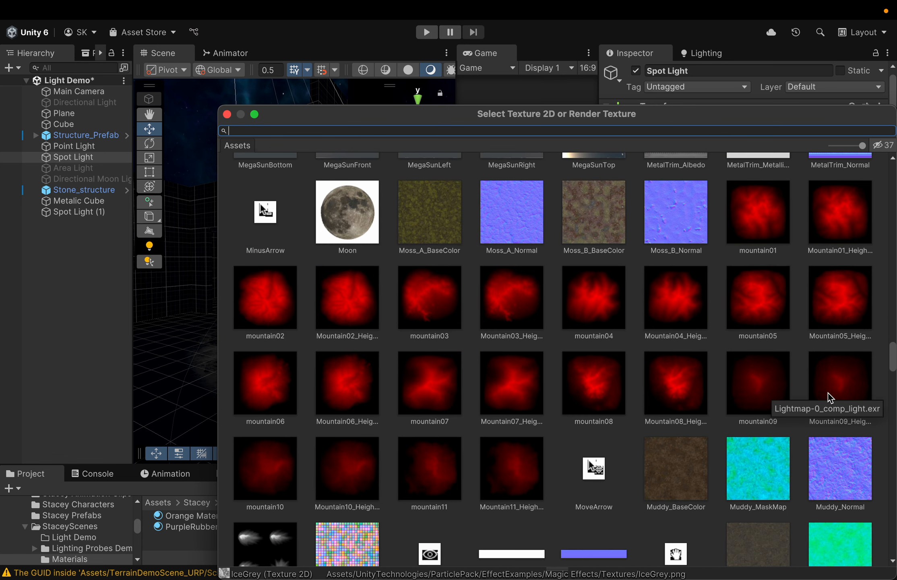
pyautogui.scroll(-12, 828, 393)
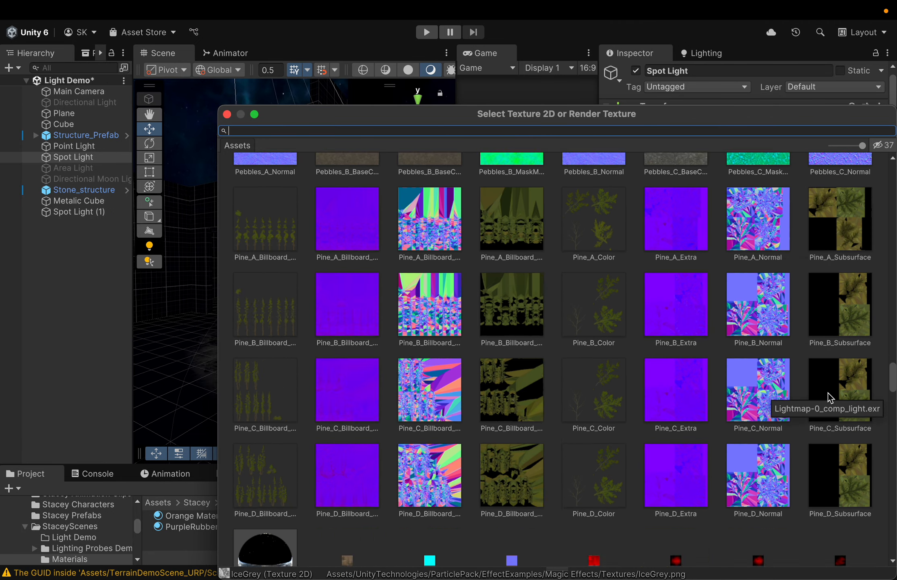
pyautogui.scroll(-4, 828, 392)
pyautogui.scroll(12, 827, 392)
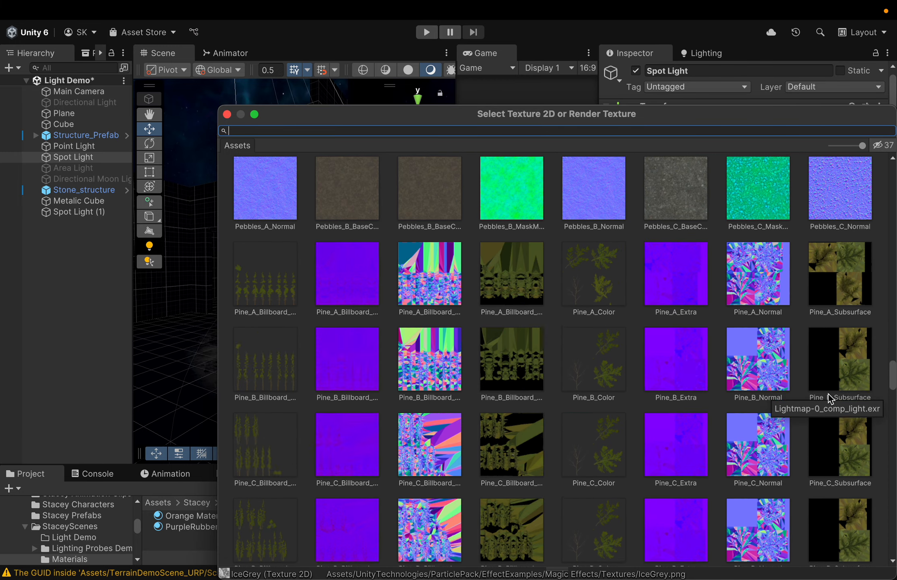
pyautogui.scroll(12, 828, 393)
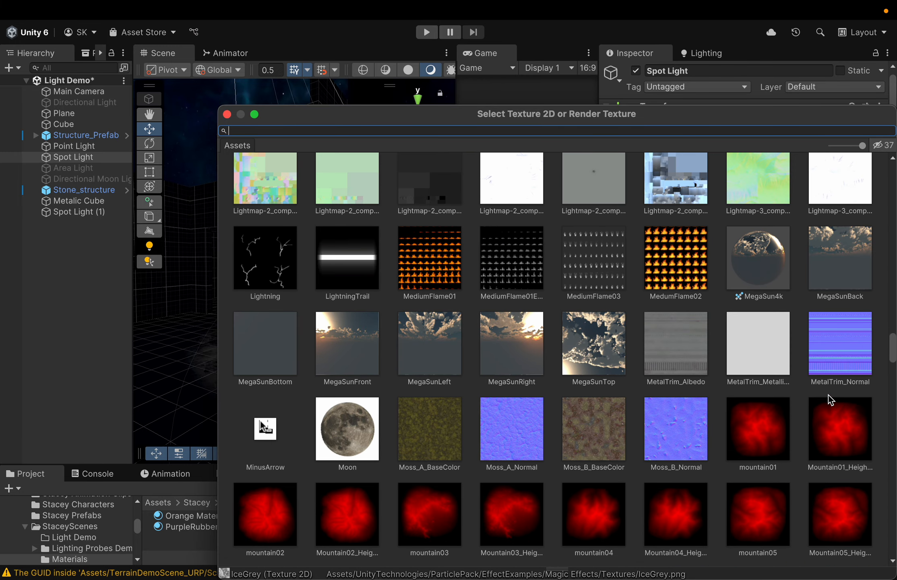
pyautogui.scroll(2, 827, 395)
pyautogui.scroll(6, 827, 395)
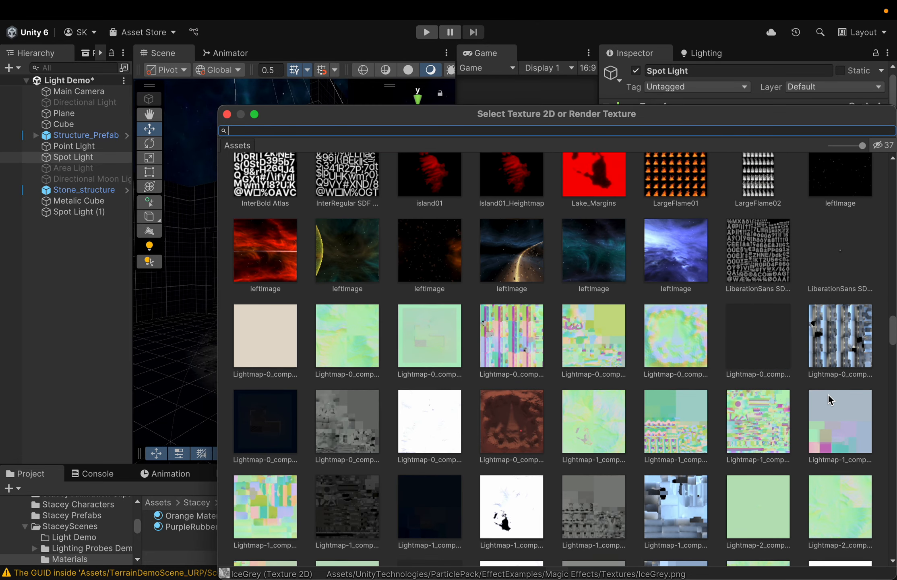
pyautogui.doubleClick(765, 255)
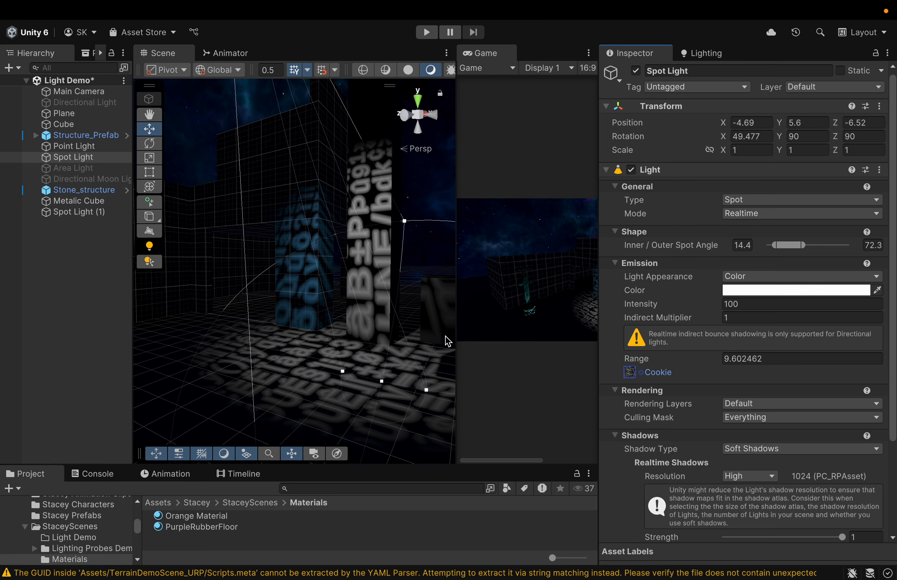
# Step: Switch the spot light's cookie back to the IceGrey texture
pyautogui.click(640, 373)
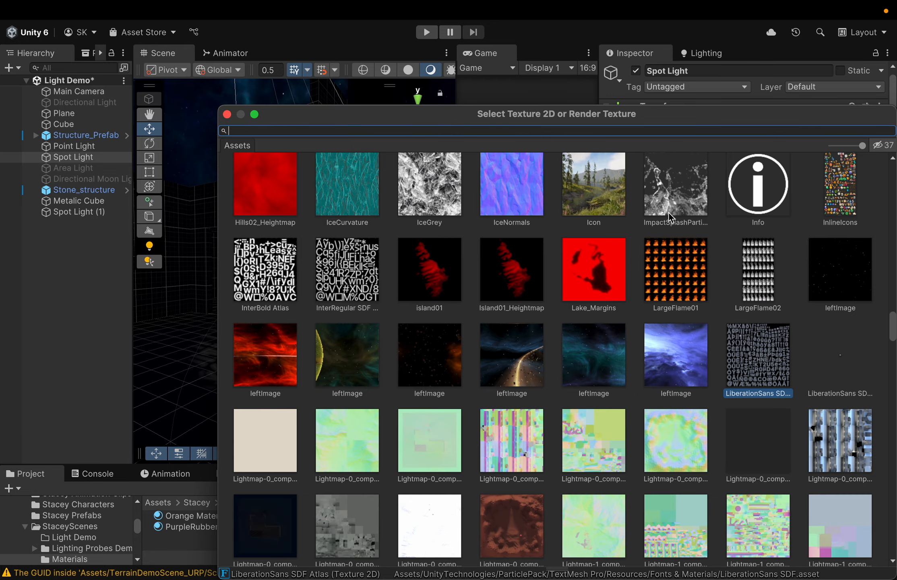
pyautogui.click(437, 197)
pyautogui.doubleClick(437, 197)
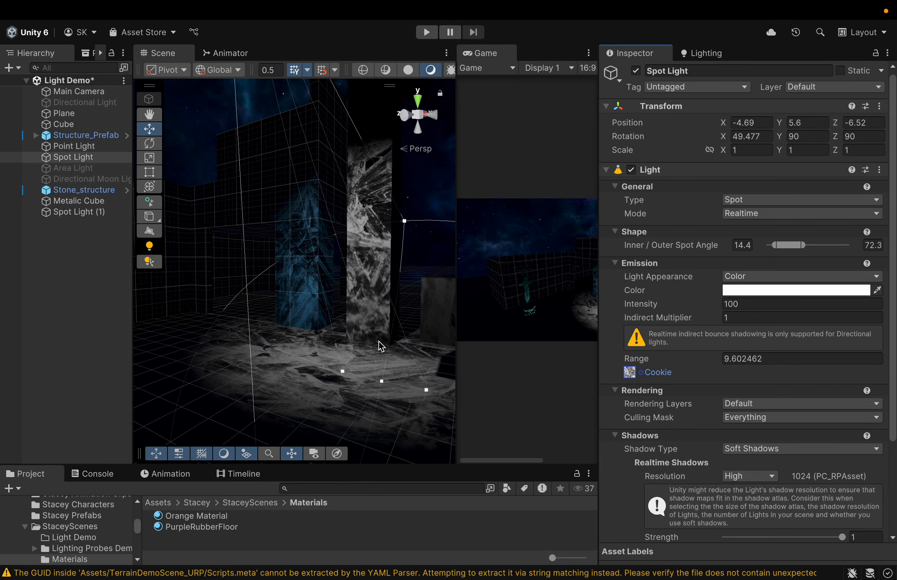
# Step: Replace the spot light's cookie with the SplatAlbedo texture from the Goop Effects textures
pyautogui.click(642, 376)
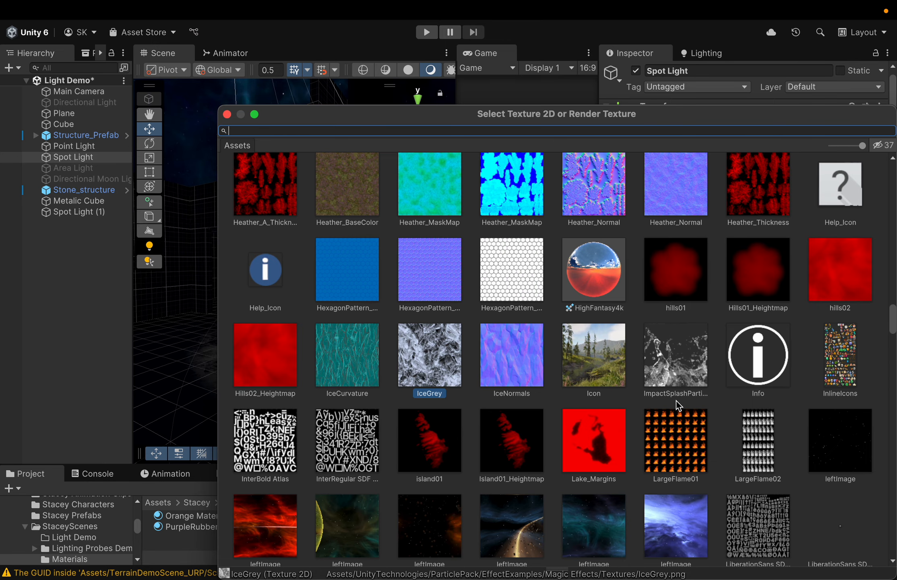
pyautogui.scroll(-10, 673, 400)
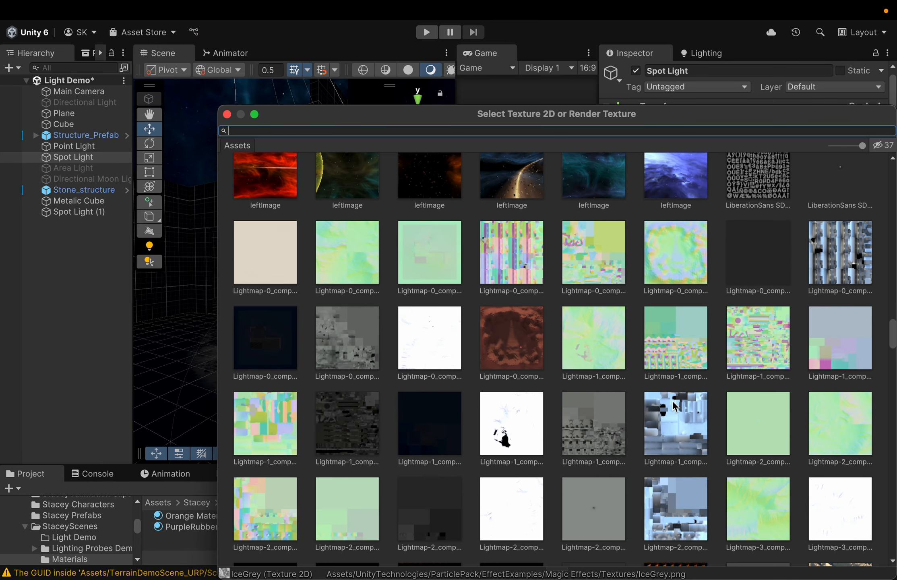
pyautogui.scroll(-20, 672, 400)
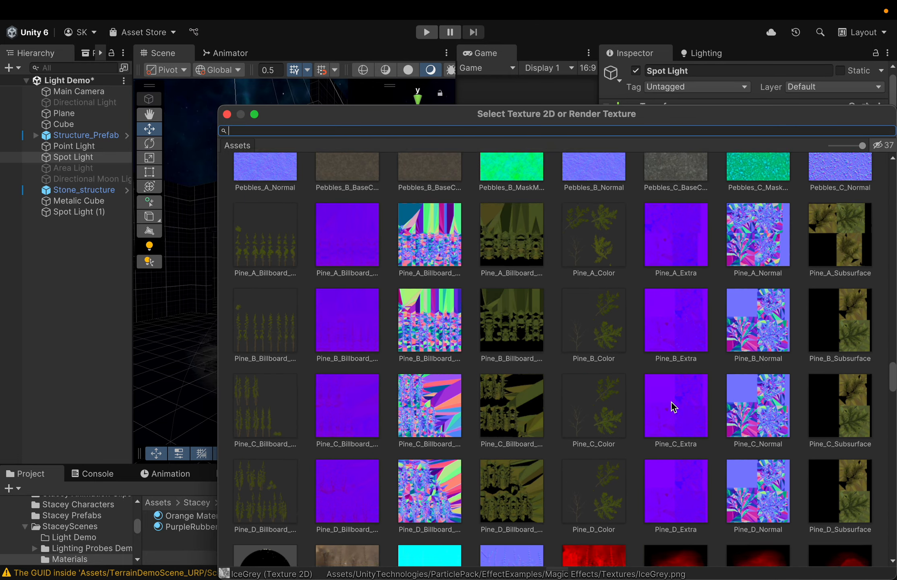
pyautogui.scroll(-12, 672, 401)
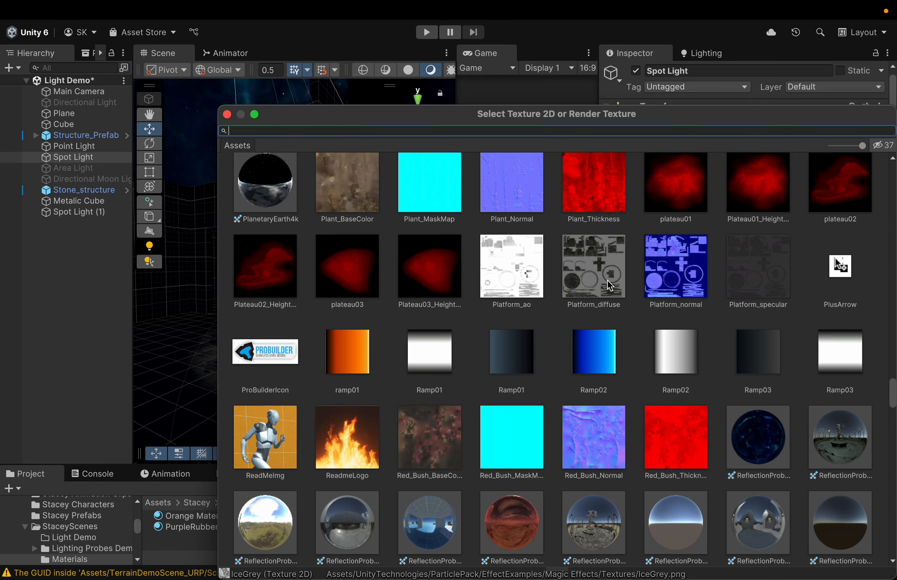
pyautogui.scroll(-12, 596, 346)
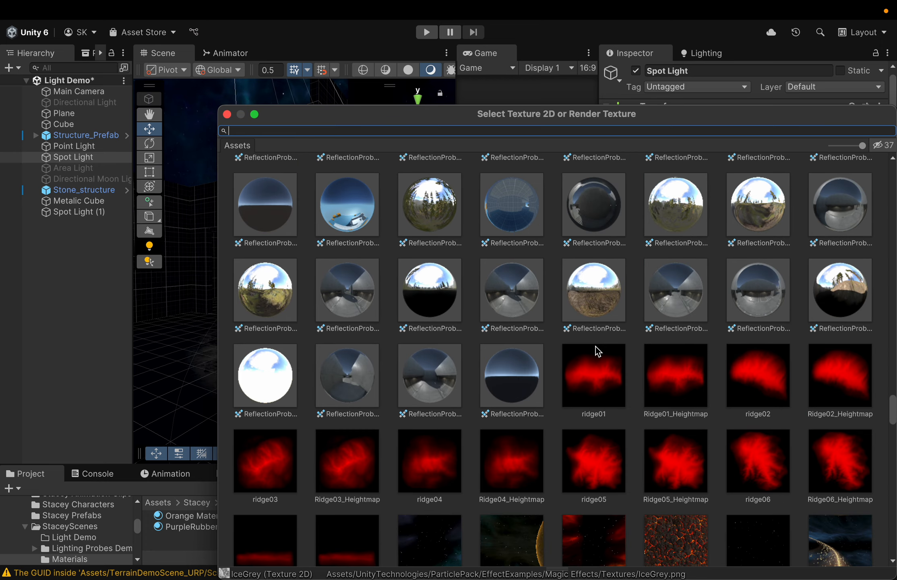
pyautogui.scroll(-10, 596, 346)
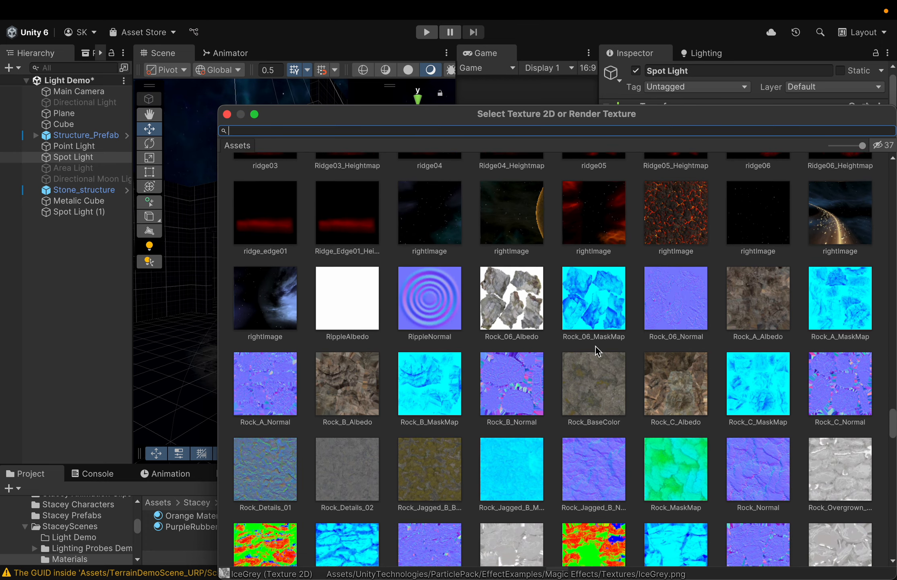
pyautogui.scroll(-10, 595, 346)
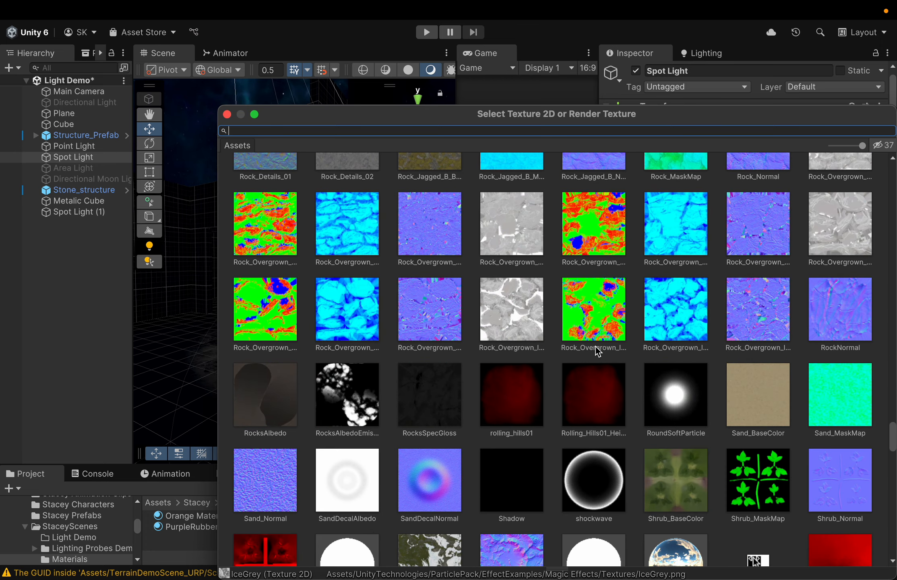
pyautogui.scroll(-10, 596, 346)
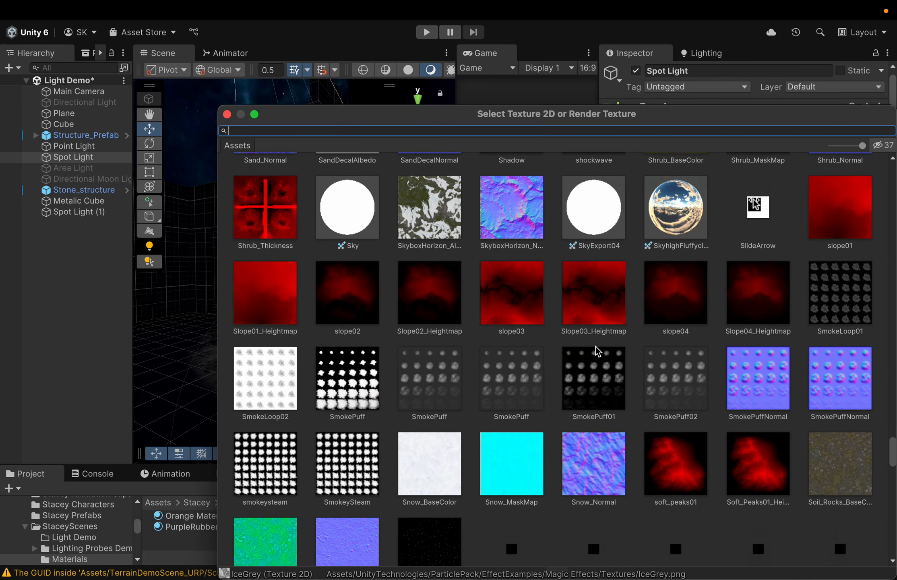
pyautogui.scroll(-1, 596, 351)
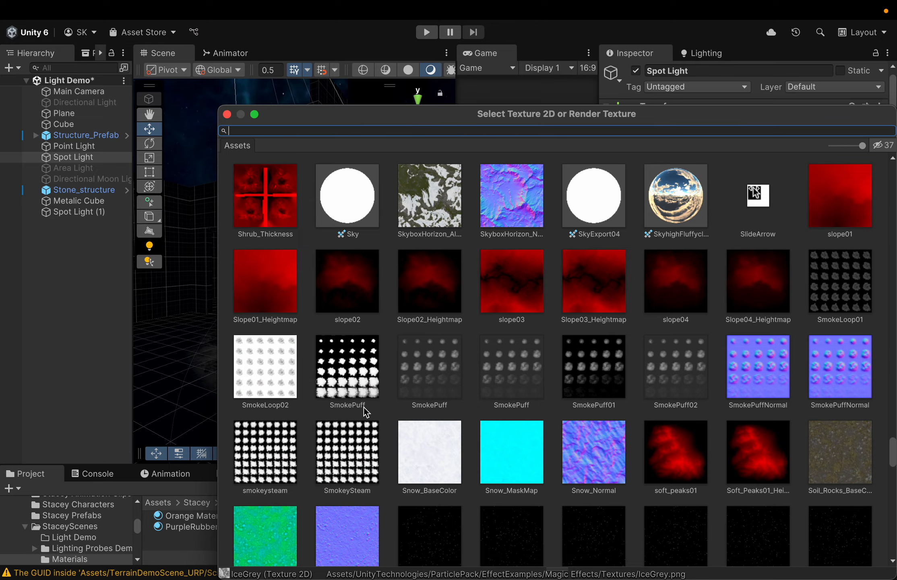
pyautogui.scroll(-6, 517, 501)
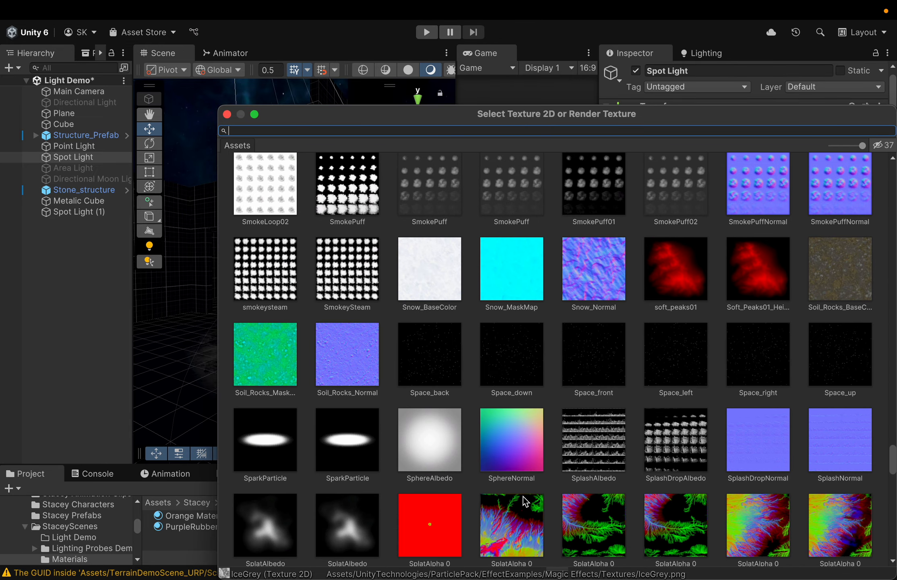
pyautogui.scroll(-4, 546, 482)
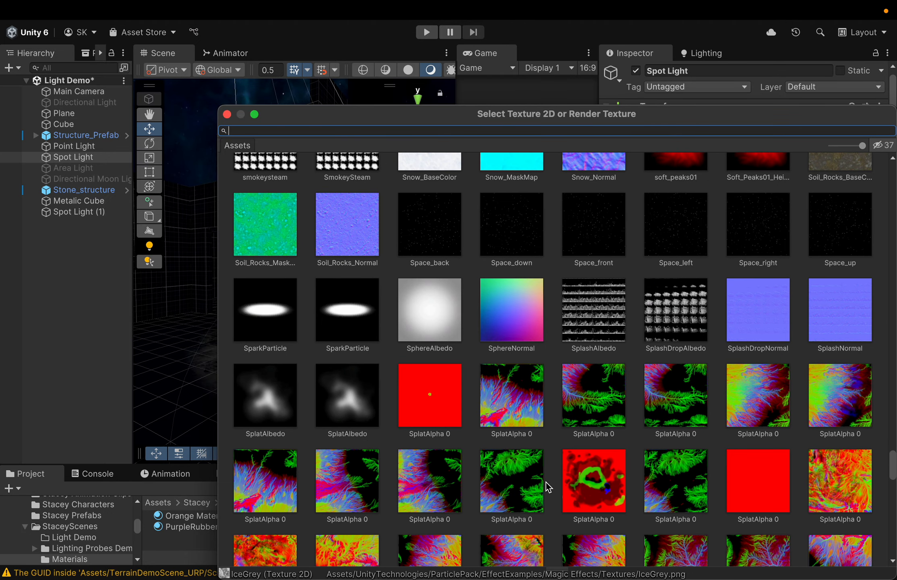
pyautogui.doubleClick(353, 396)
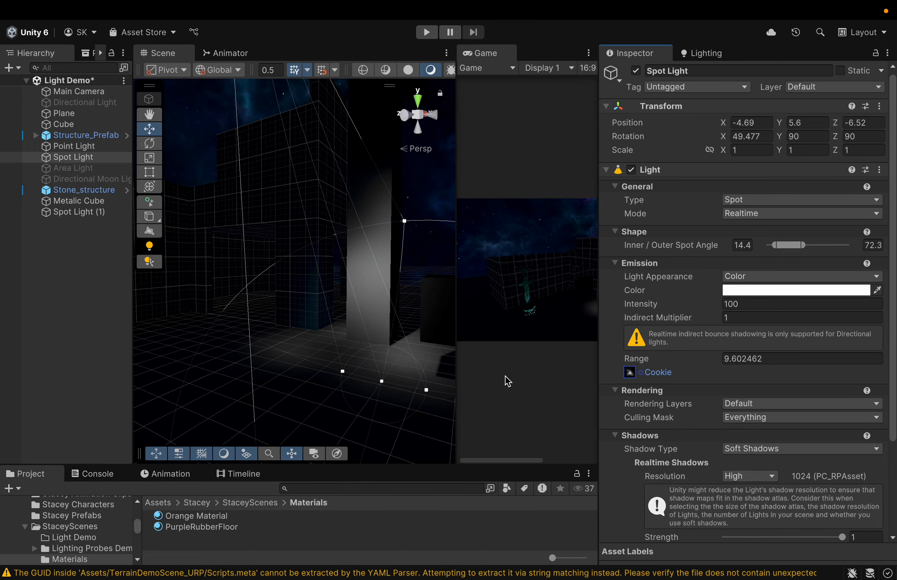
# Step: Look through the available textures for a different cookie to replace SplatAlbedo on the spot light
pyautogui.click(641, 372)
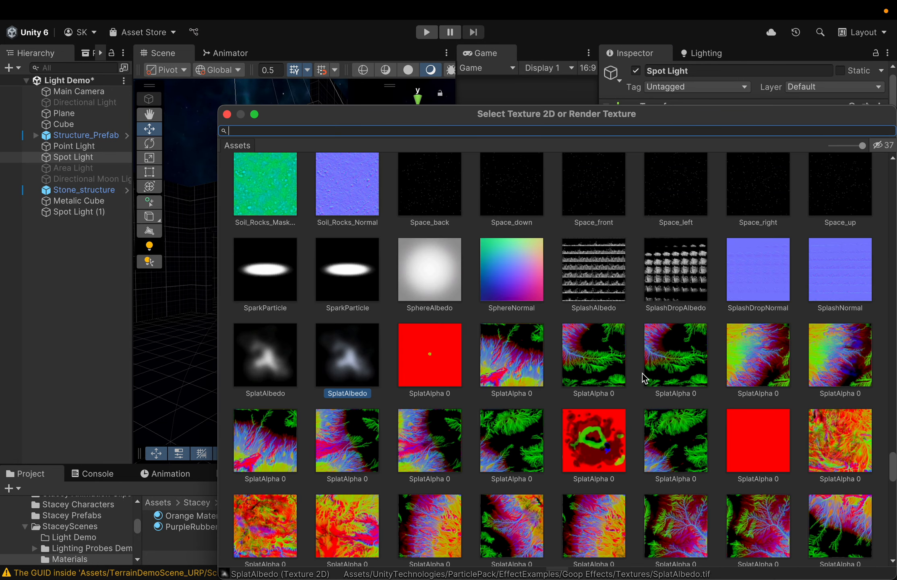
pyautogui.scroll(6, 641, 315)
pyautogui.scroll(15, 641, 315)
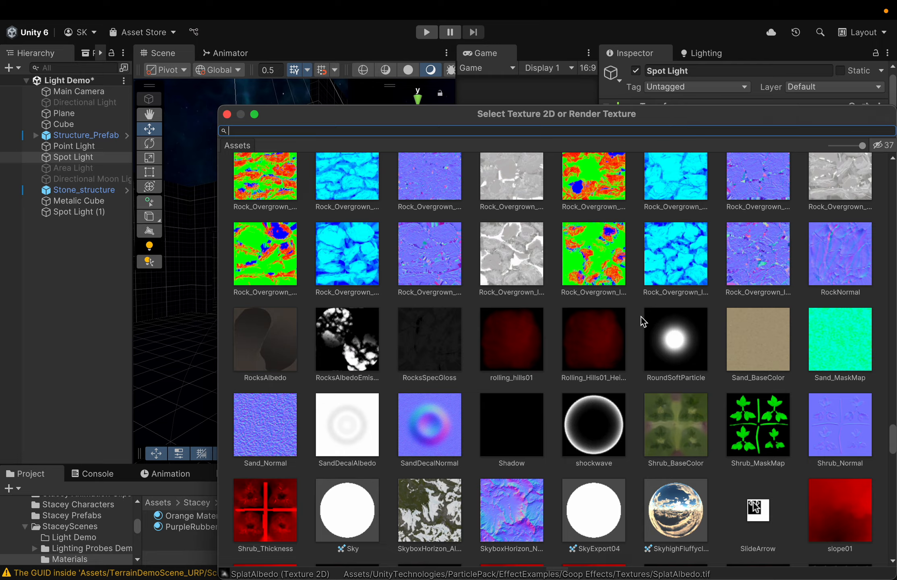
pyautogui.scroll(12, 641, 317)
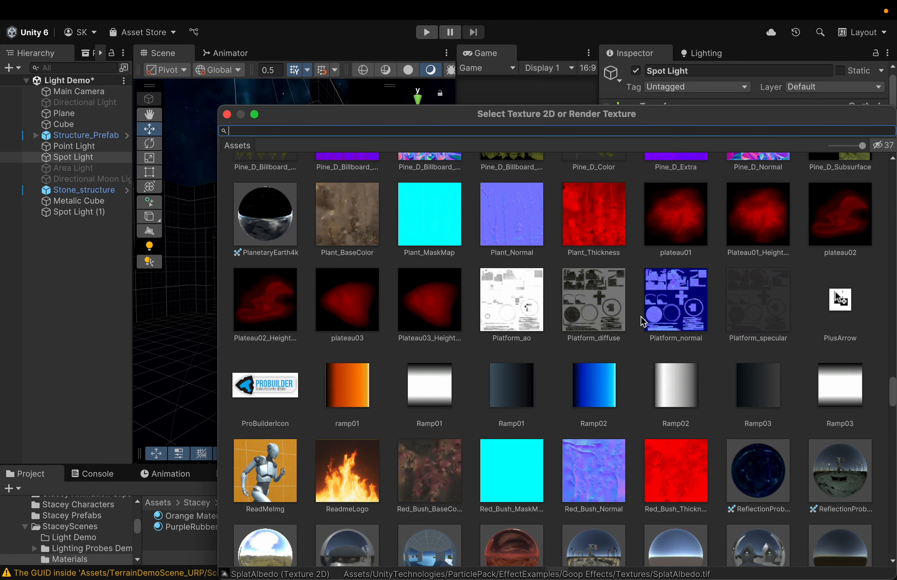
pyautogui.scroll(12, 642, 317)
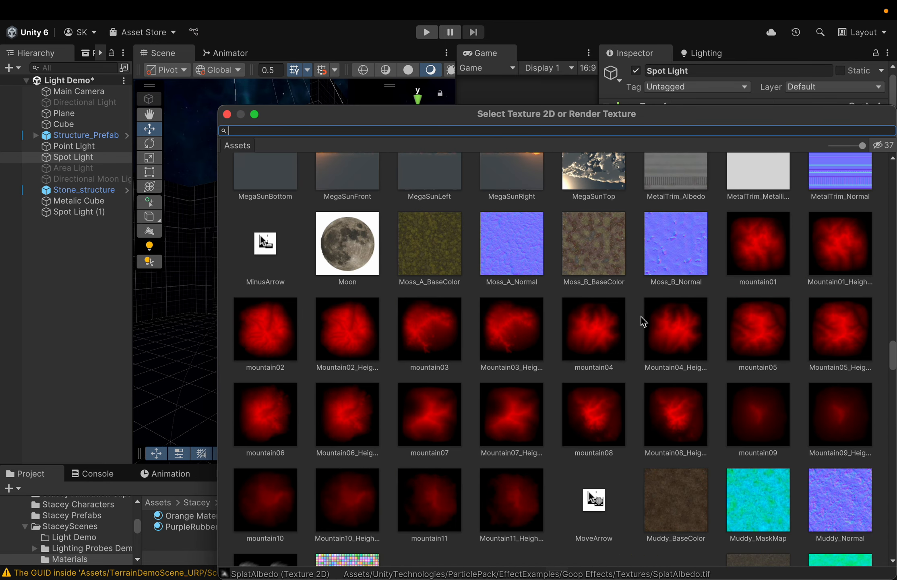
pyautogui.scroll(12, 642, 317)
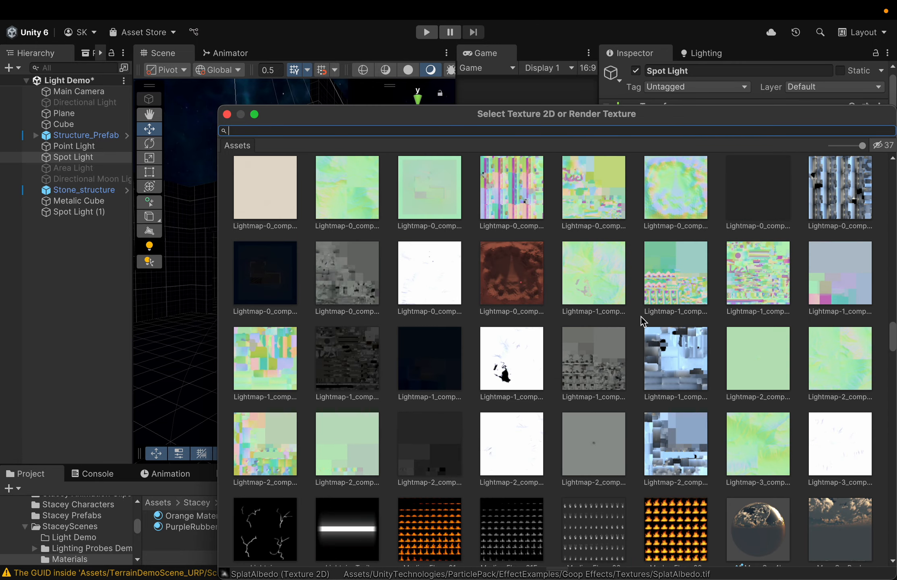
pyautogui.scroll(3, 641, 316)
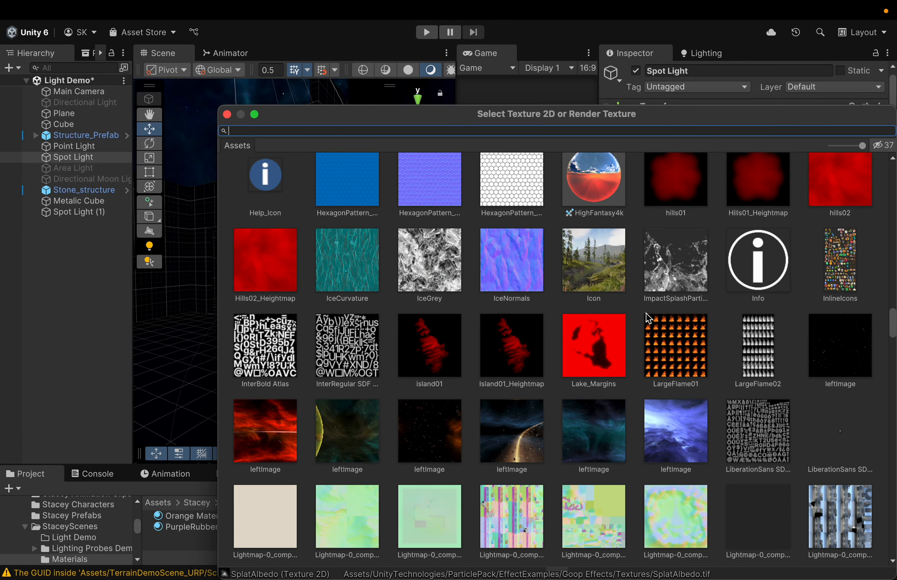
# Step: Assign the IceGrey texture as the Spot Light's cookie and set its shadow type to Hard Shadows
pyautogui.doubleClick(446, 269)
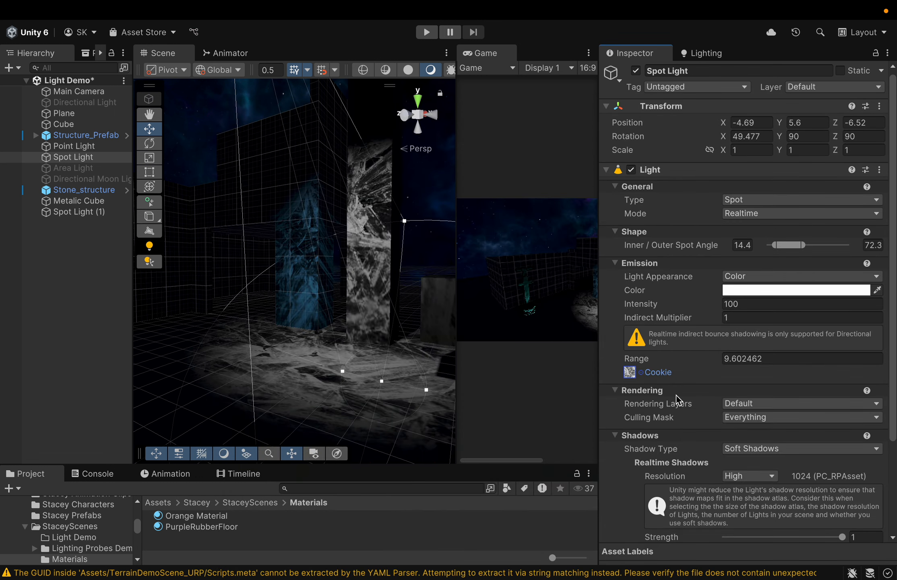
pyautogui.scroll(-1, 679, 401)
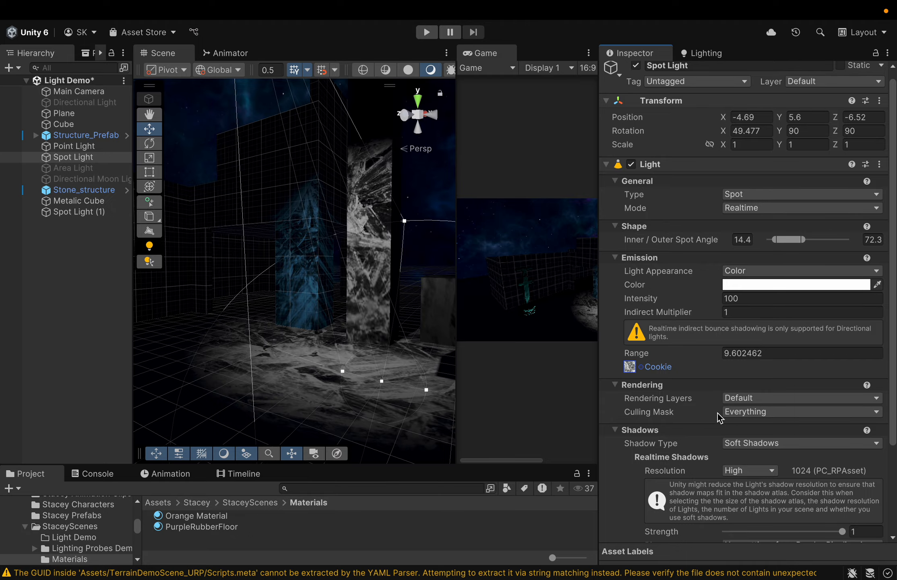
pyautogui.scroll(-3, 691, 439)
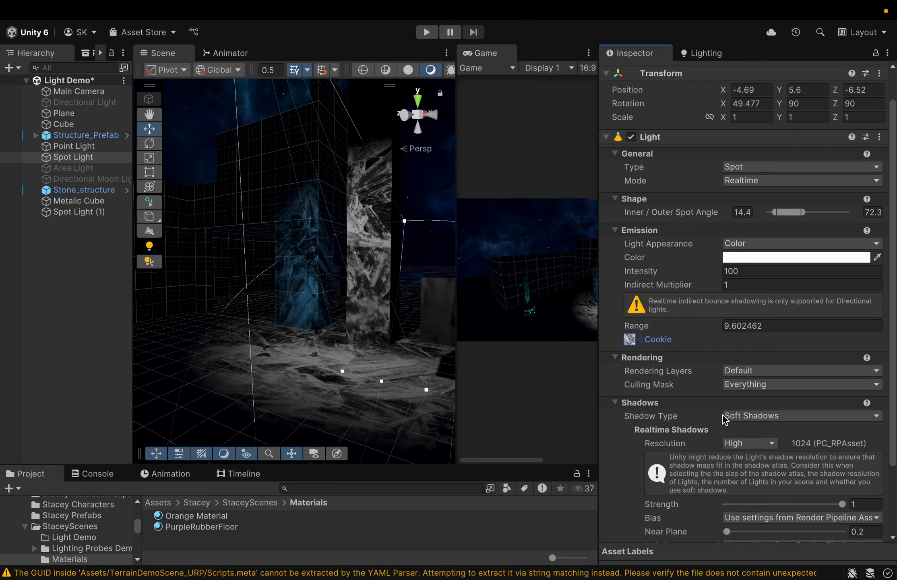
pyautogui.click(751, 418)
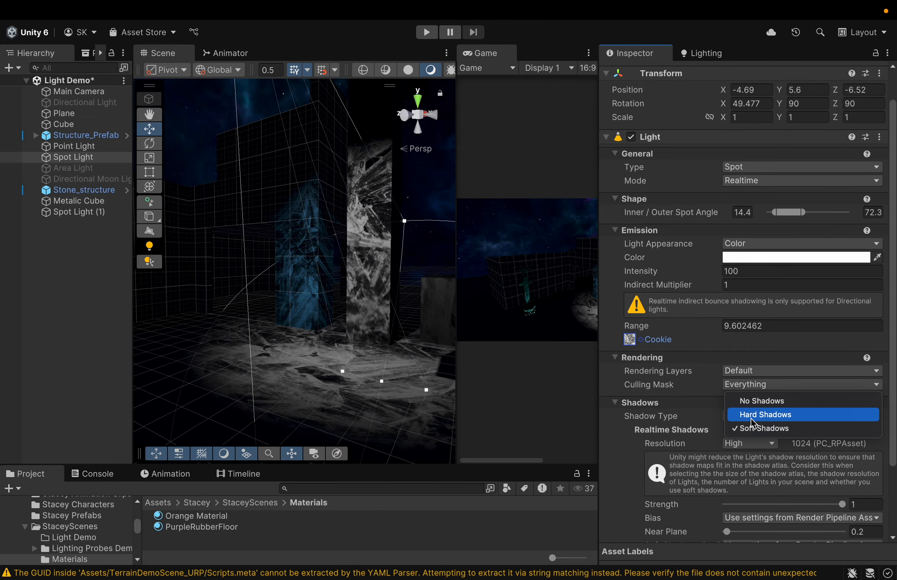
pyautogui.click(750, 418)
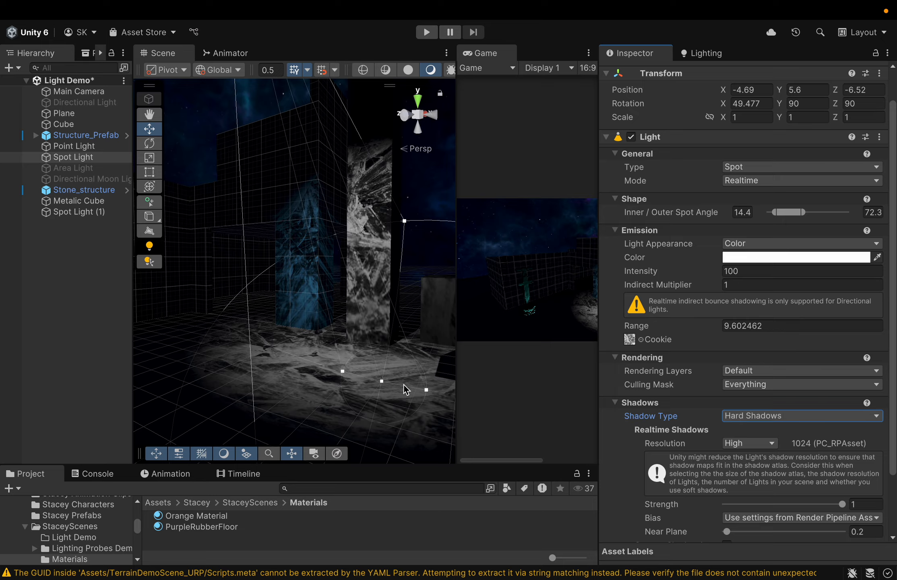
# Step: Move the Metalic Cube along the Z axis to about Z -7.5 so it stands in the Spot Light's beam
pyautogui.moveTo(407, 378); pyautogui.dragTo(377, 384, button='middle')
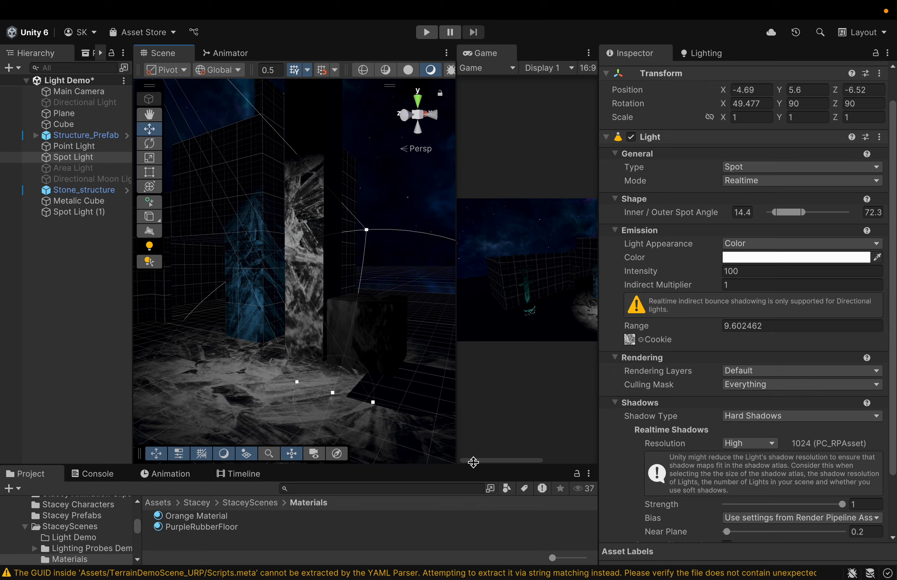
pyautogui.click(358, 333)
pyautogui.moveTo(320, 334); pyautogui.dragTo(271, 325)
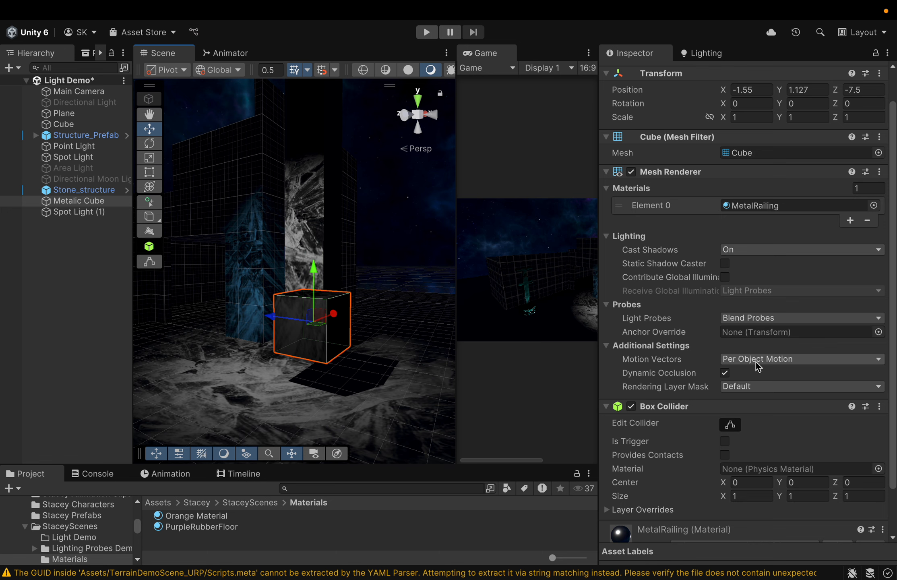
pyautogui.scroll(-1, 757, 365)
pyautogui.scroll(-2, 755, 365)
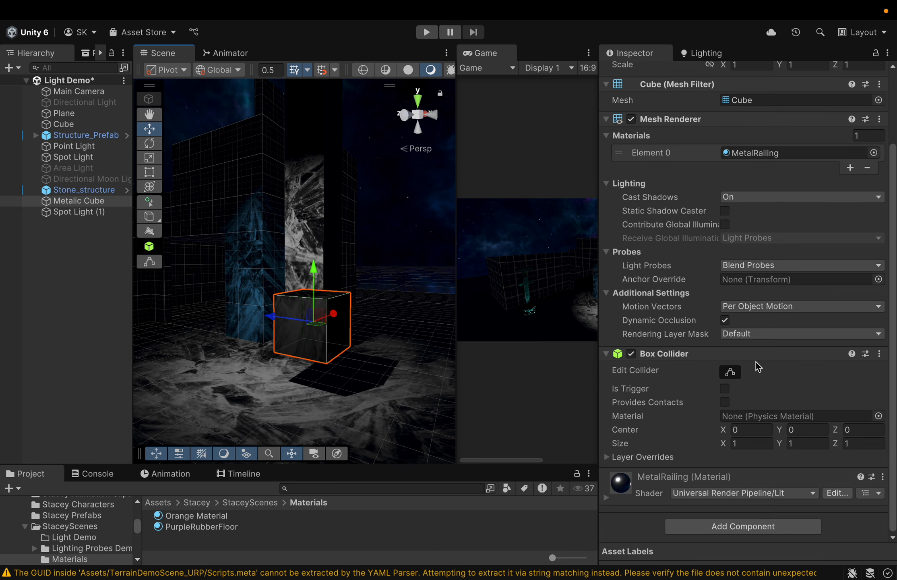
pyautogui.scroll(1, 755, 366)
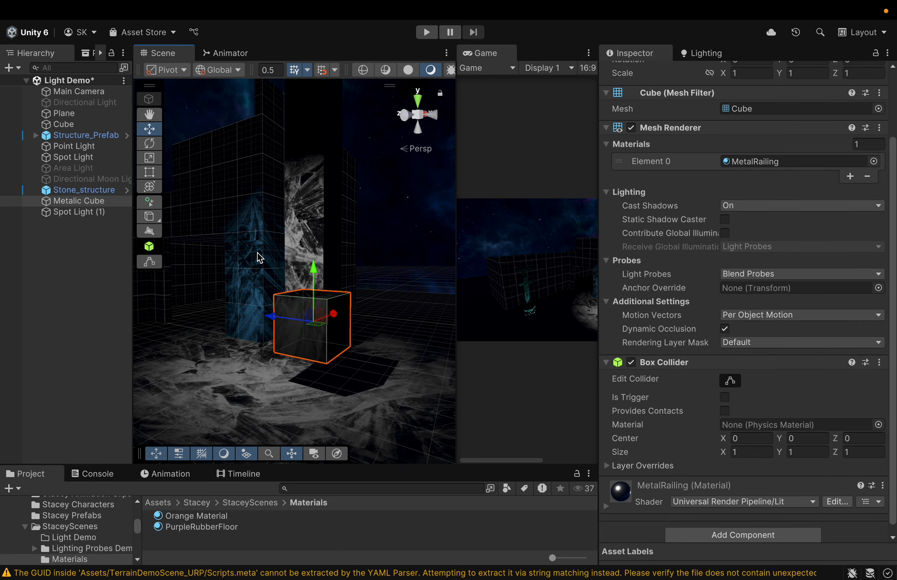
# Step: Set the Spot Light's shadow type to Soft Shadows and inspect the cube's shadow edges up close
pyautogui.click(82, 159)
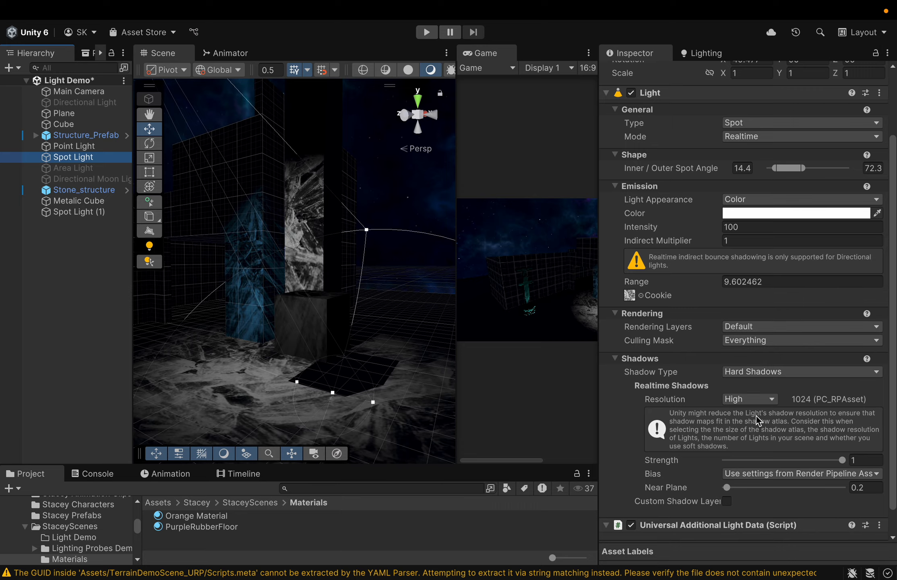
pyautogui.click(757, 372)
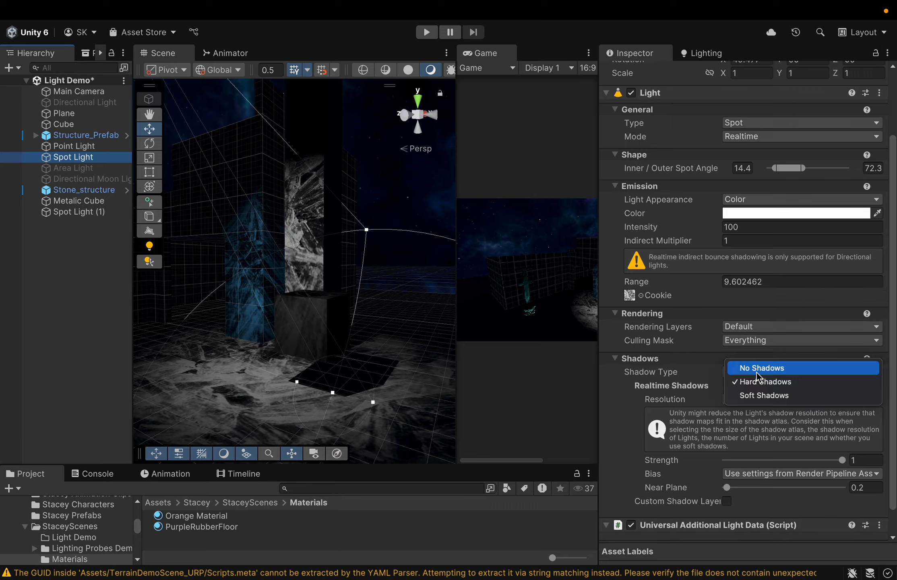
pyautogui.click(755, 396)
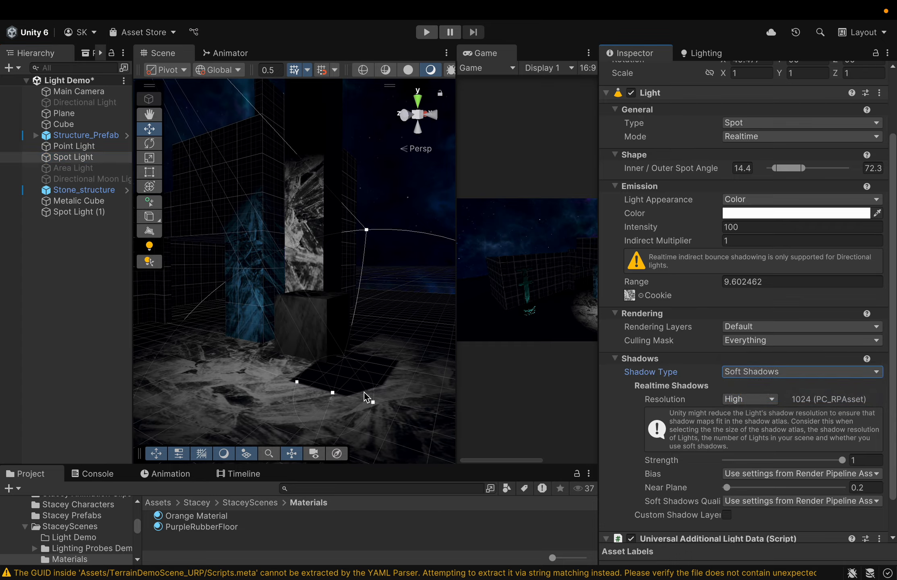
pyautogui.moveTo(366, 391); pyautogui.dragTo(304, 383, button='middle')
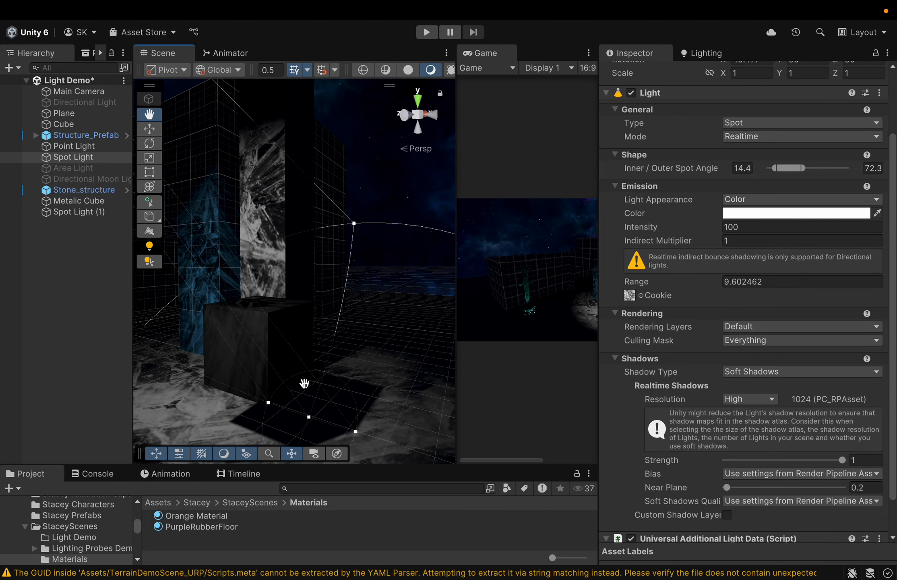
pyautogui.moveTo(340, 396); pyautogui.dragTo(406, 384, button='right')
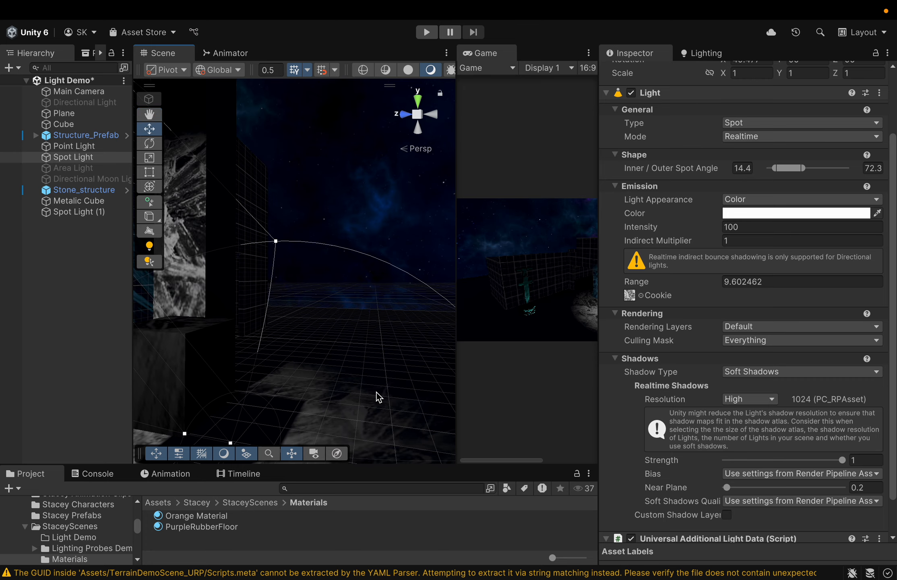
pyautogui.moveTo(376, 393); pyautogui.dragTo(406, 375, button='middle')
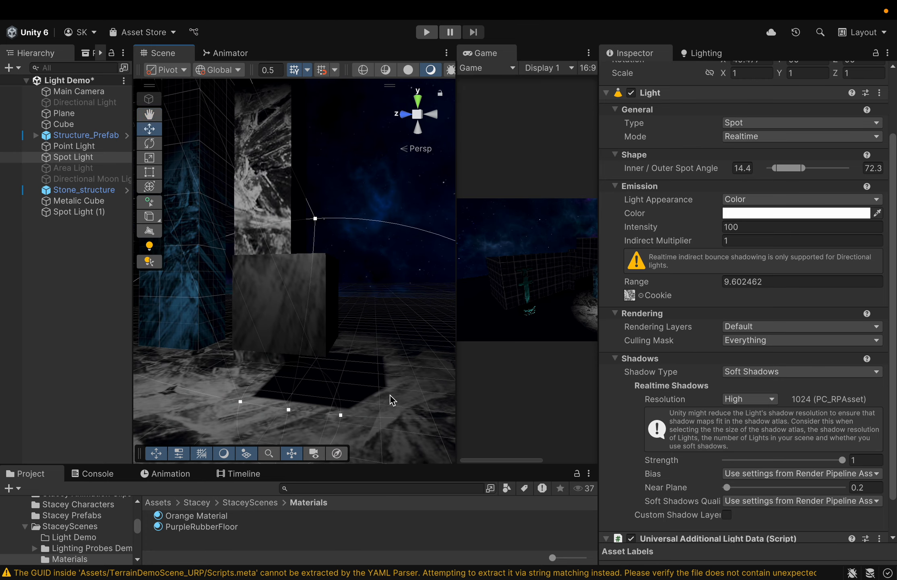
# Step: Examine the Spot Light's realtime shadow settings, keeping the resolution at High and the strength at 1
pyautogui.click(760, 399)
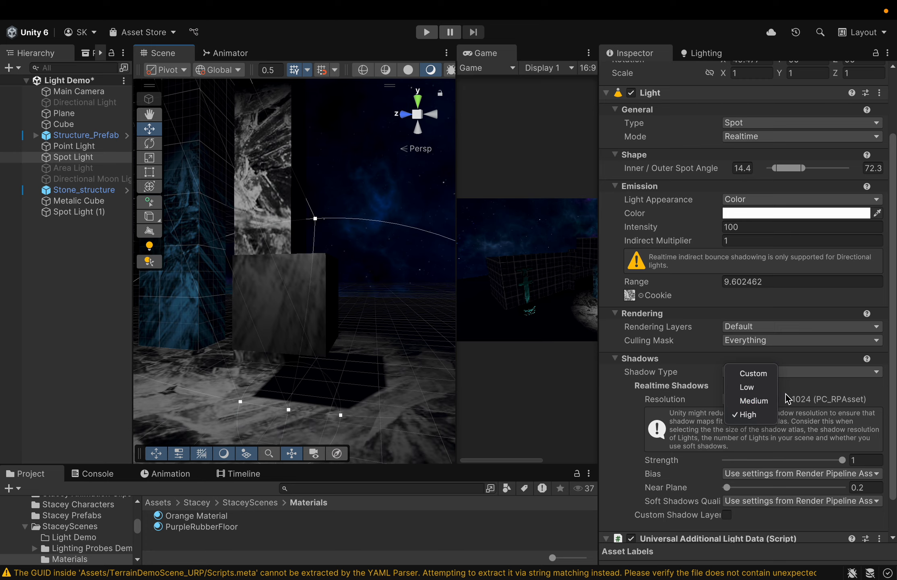
pyautogui.click(749, 414)
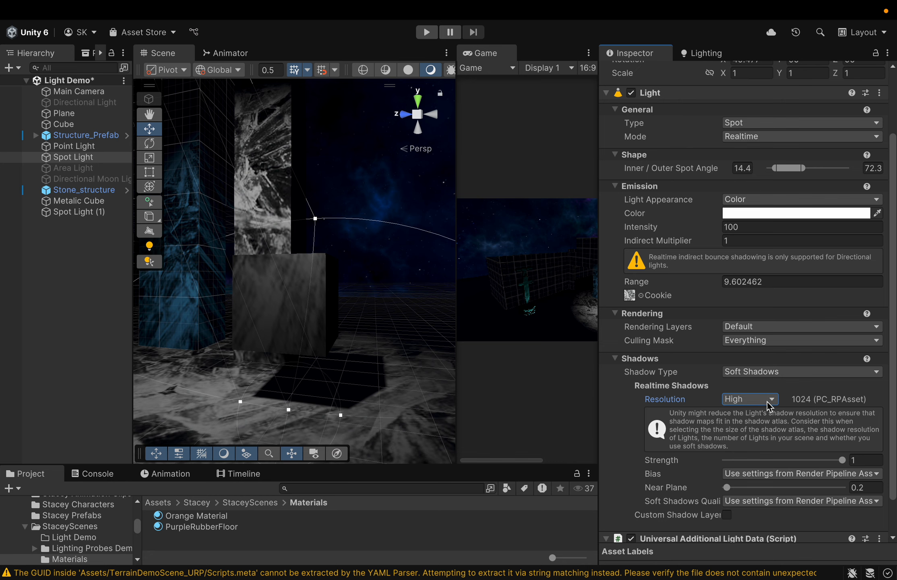
pyautogui.scroll(-1, 773, 406)
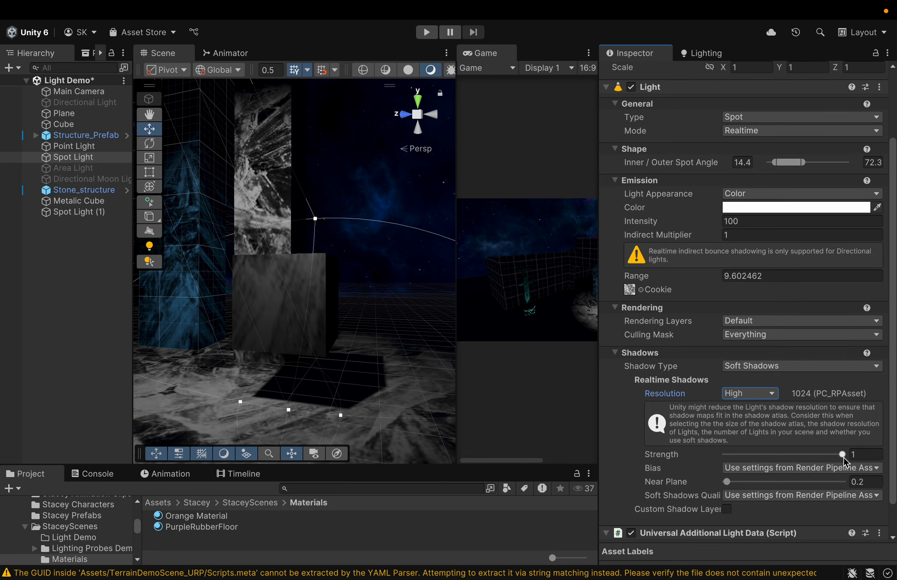
pyautogui.moveTo(841, 454)
pyautogui.mouseDown()
pyautogui.moveTo(800, 468)
pyautogui.moveTo(829, 463)
pyautogui.moveTo(791, 462)
pyautogui.moveTo(843, 456)
pyautogui.moveTo(763, 458)
pyautogui.moveTo(844, 460)
pyautogui.moveTo(754, 467)
pyautogui.moveTo(848, 457)
pyautogui.mouseUp()
pyautogui.scroll(-2, 773, 457)
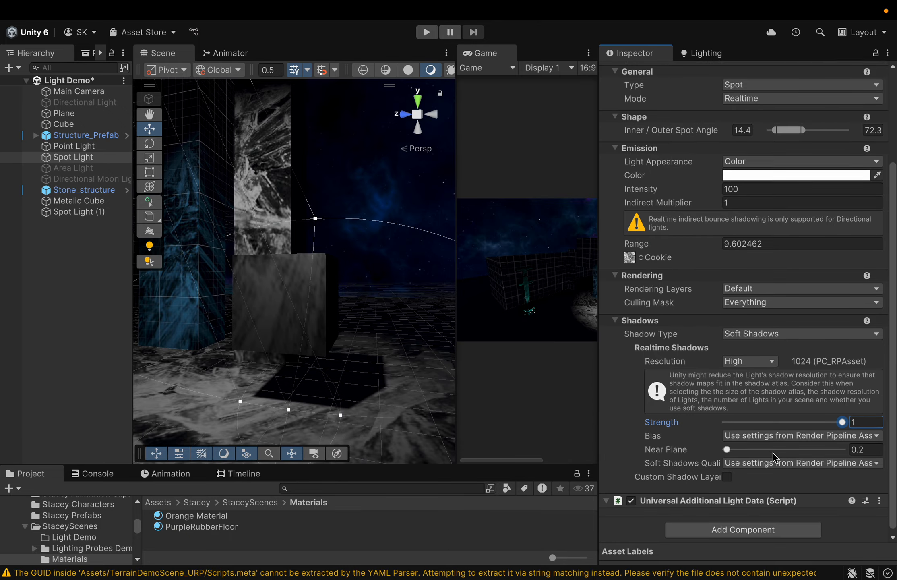
pyautogui.scroll(1, 779, 454)
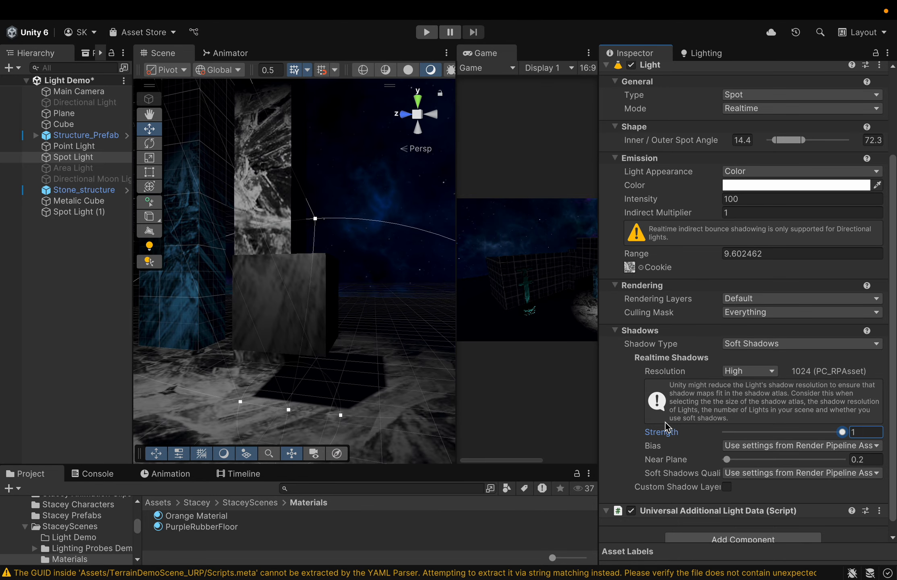
pyautogui.scroll(2, 719, 431)
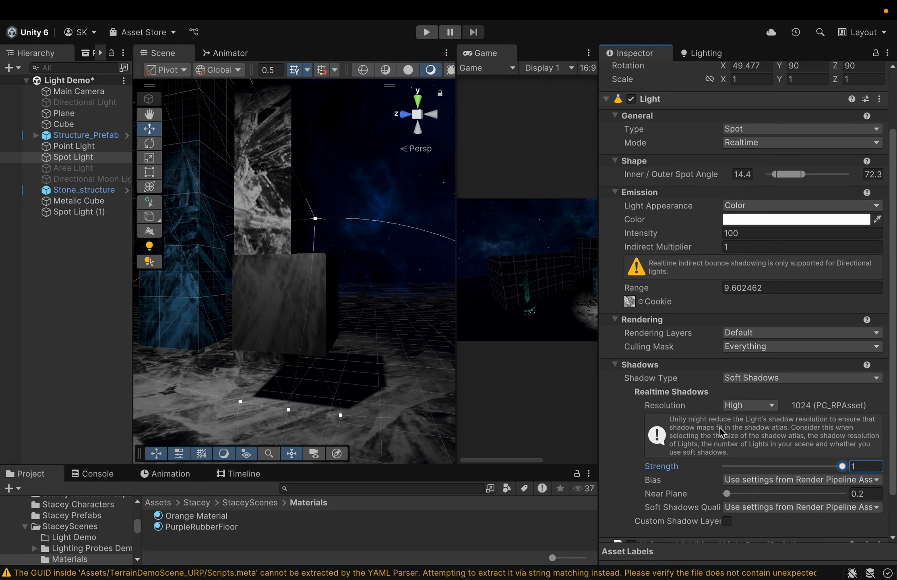
pyautogui.scroll(3, 720, 432)
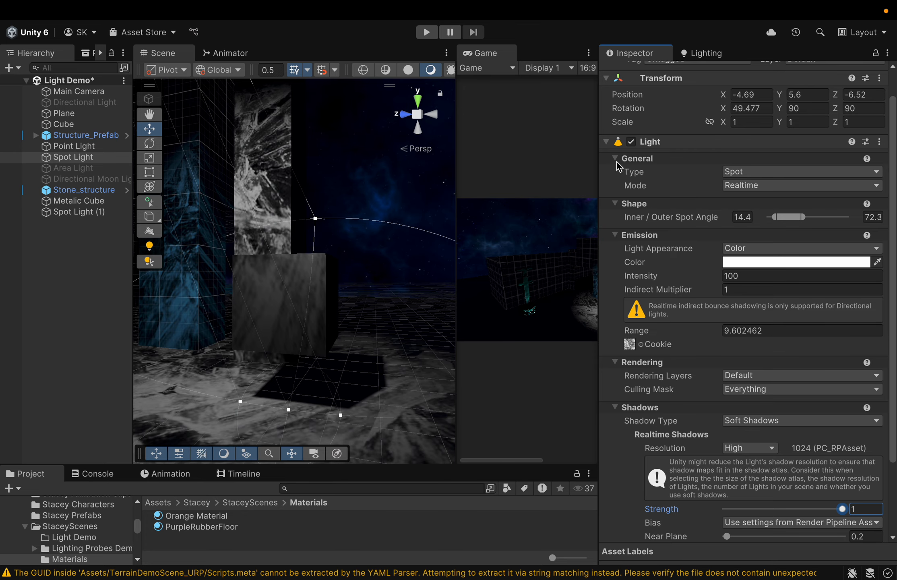
# Step: Narrow the Inspector to enlarge the Scene view and add a new Area Light to the scene
pyautogui.moveTo(598, 206); pyautogui.dragTo(741, 199)
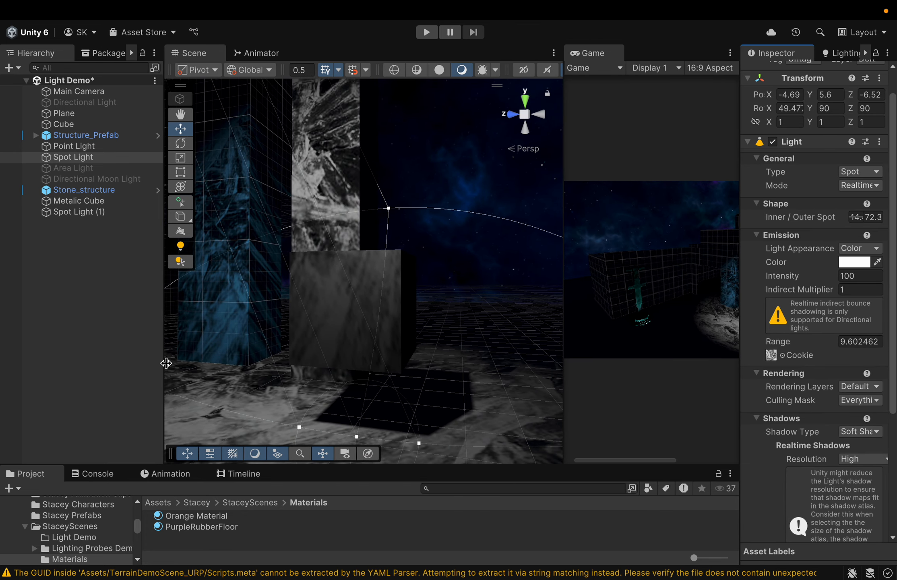
pyautogui.scroll(-5, 207, 360)
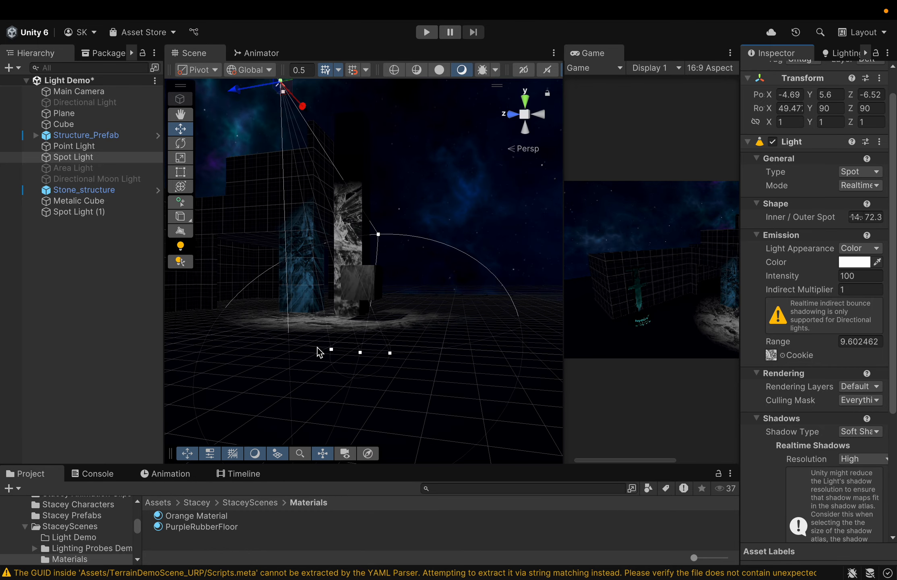
pyautogui.moveTo(317, 347); pyautogui.dragTo(251, 300, button='right')
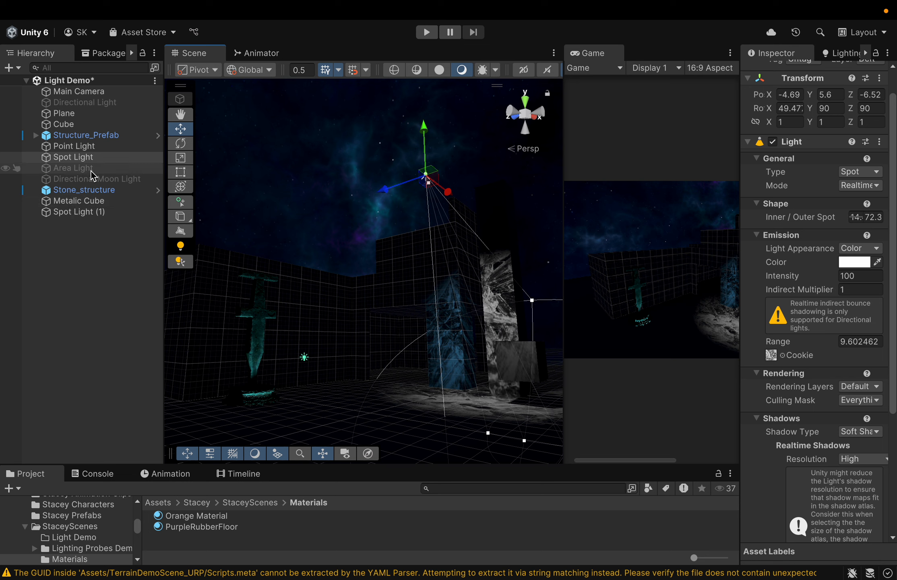
pyautogui.rightClick(79, 298)
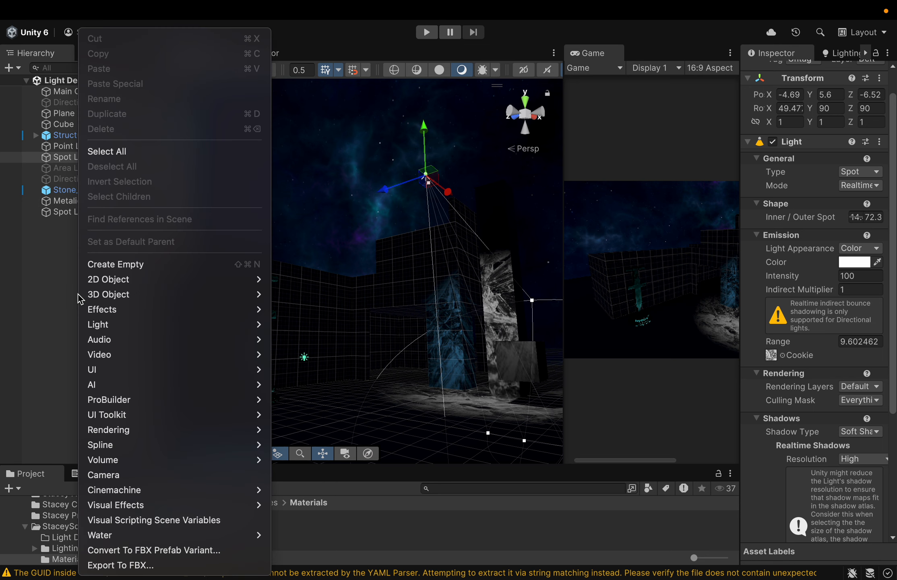
pyautogui.moveTo(102, 329)
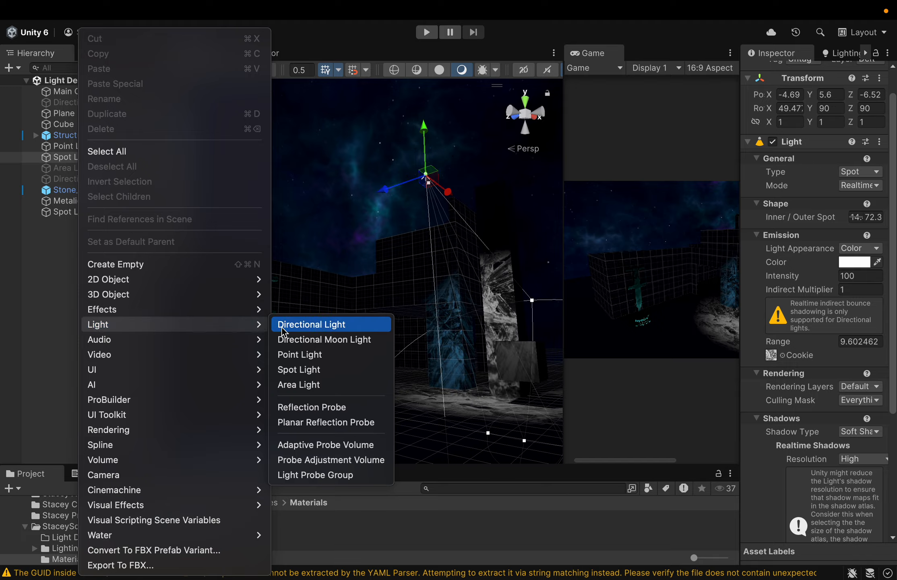
pyautogui.click(300, 385)
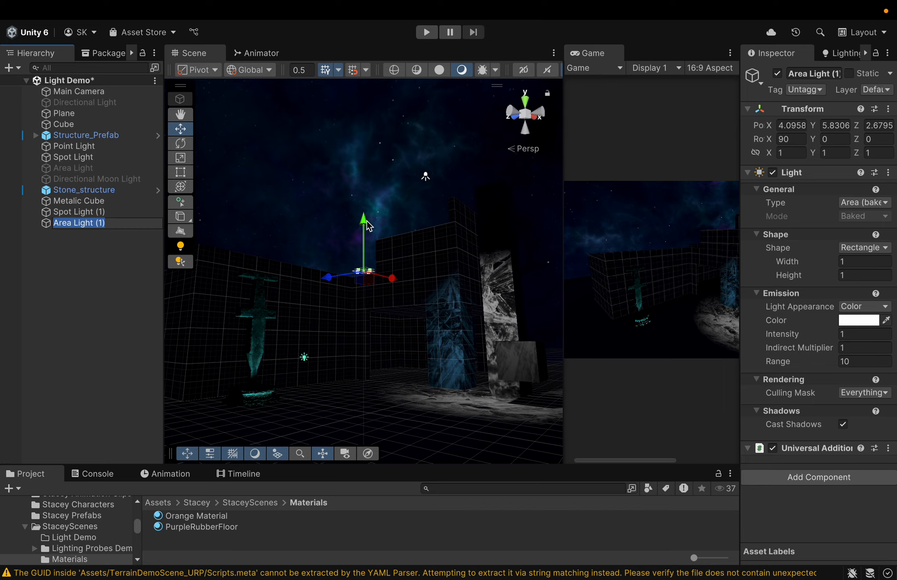
# Step: Move the new Area Light in front of the inner wall, to about X -0.85, Y 2.19, Z -0.74
pyautogui.moveTo(365, 227); pyautogui.dragTo(365, 301)
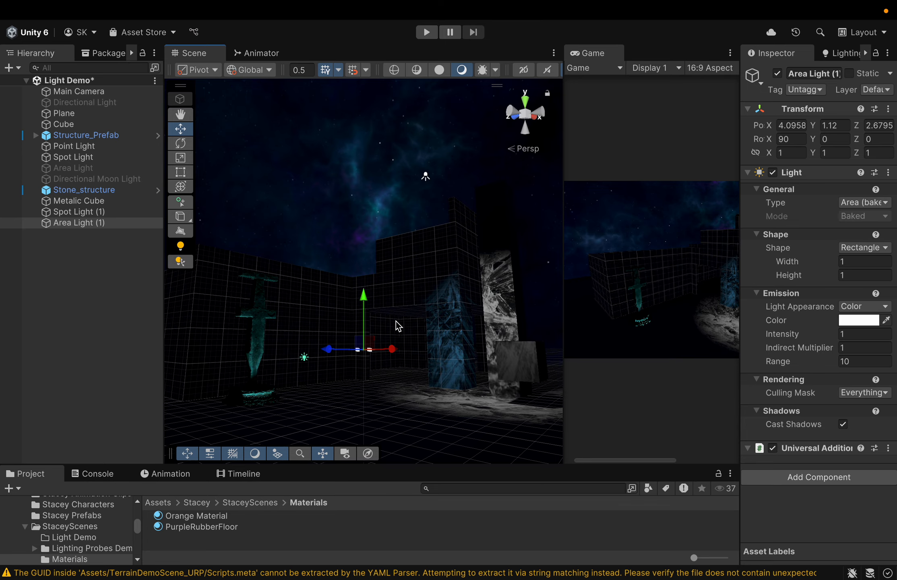
pyautogui.scroll(5, 387, 389)
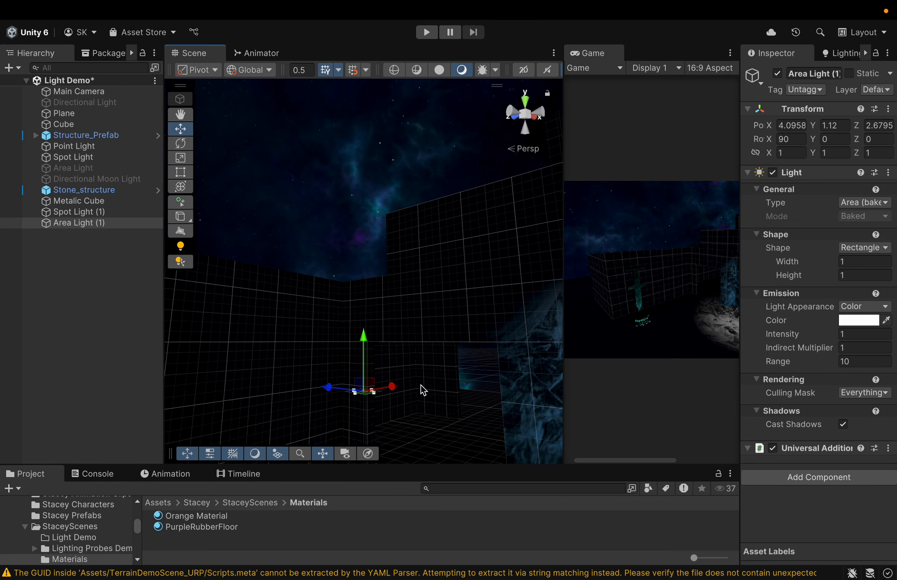
pyautogui.moveTo(323, 393); pyautogui.dragTo(368, 423)
pyautogui.moveTo(442, 429); pyautogui.dragTo(369, 452, button='right')
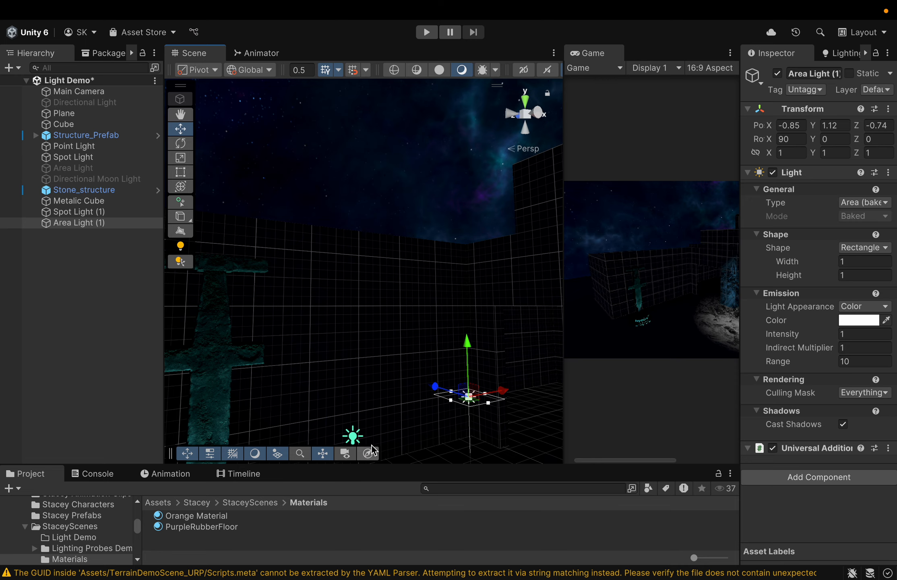
pyautogui.moveTo(406, 435); pyautogui.dragTo(408, 396, button='middle')
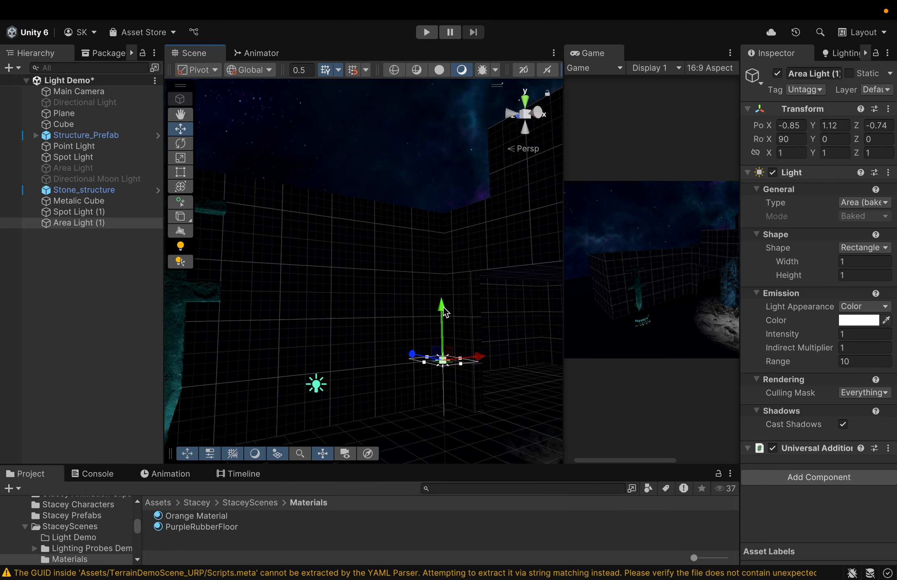
pyautogui.moveTo(442, 307); pyautogui.dragTo(441, 255)
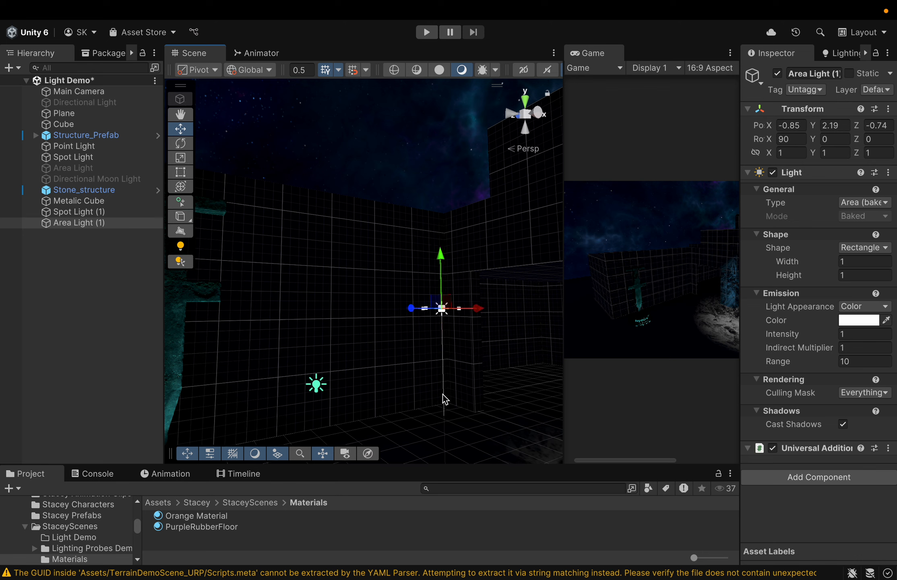
# Step: Rotate the new Area Light about its X axis to about -2.2 degrees so it stands upright
pyautogui.click(180, 143)
pyautogui.moveTo(458, 260); pyautogui.dragTo(452, 408)
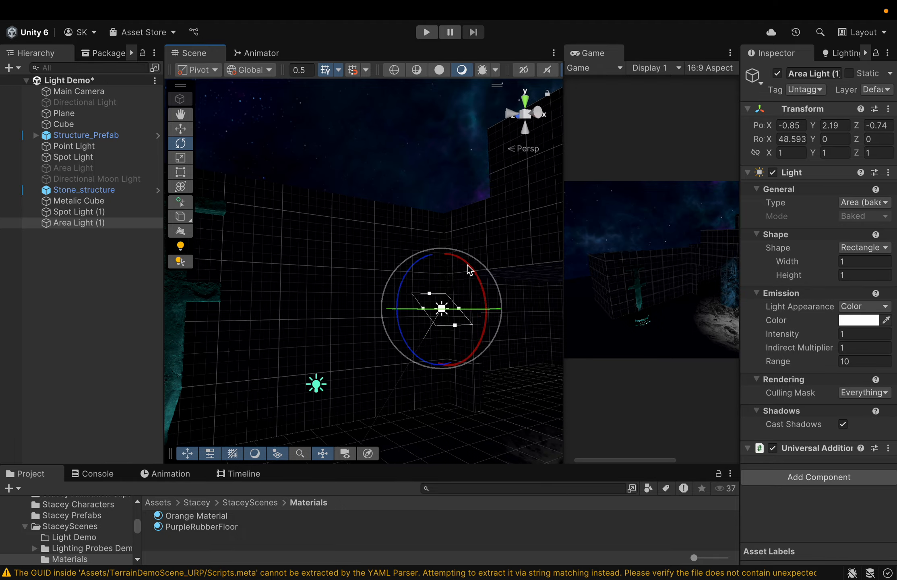
pyautogui.moveTo(469, 268); pyautogui.dragTo(474, 370)
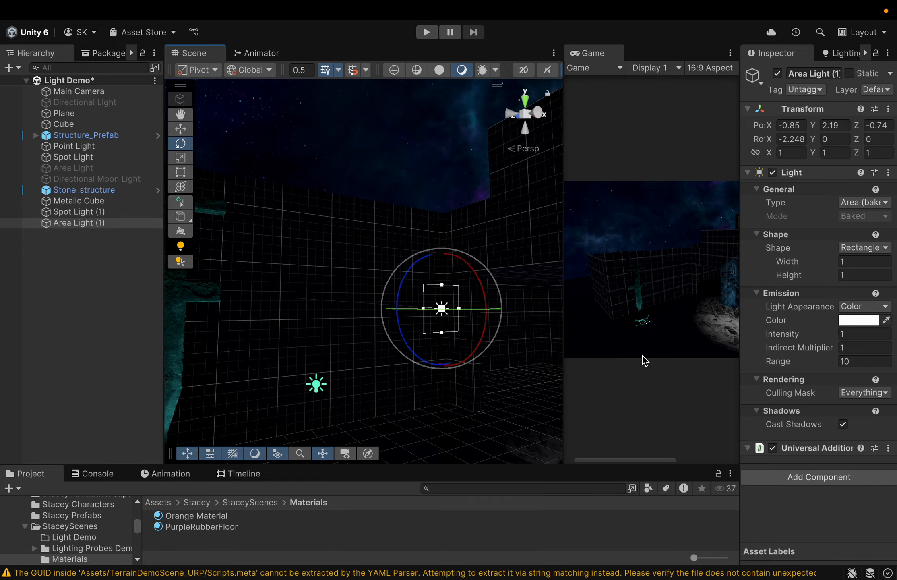
# Step: Widen the Inspector and set the new Area Light's intensity to 200 and its color to red EA4848
pyautogui.moveTo(741, 332); pyautogui.dragTo(639, 346)
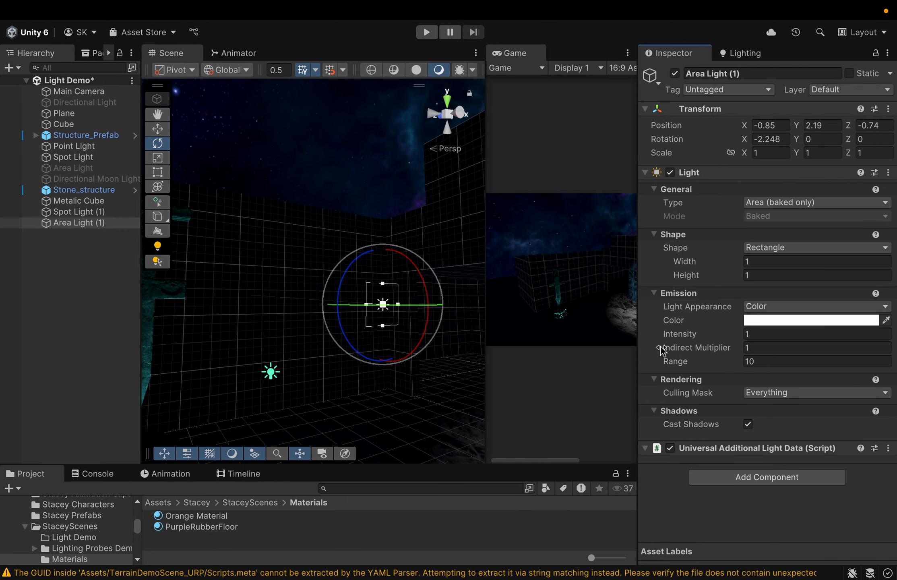
pyautogui.click(755, 333)
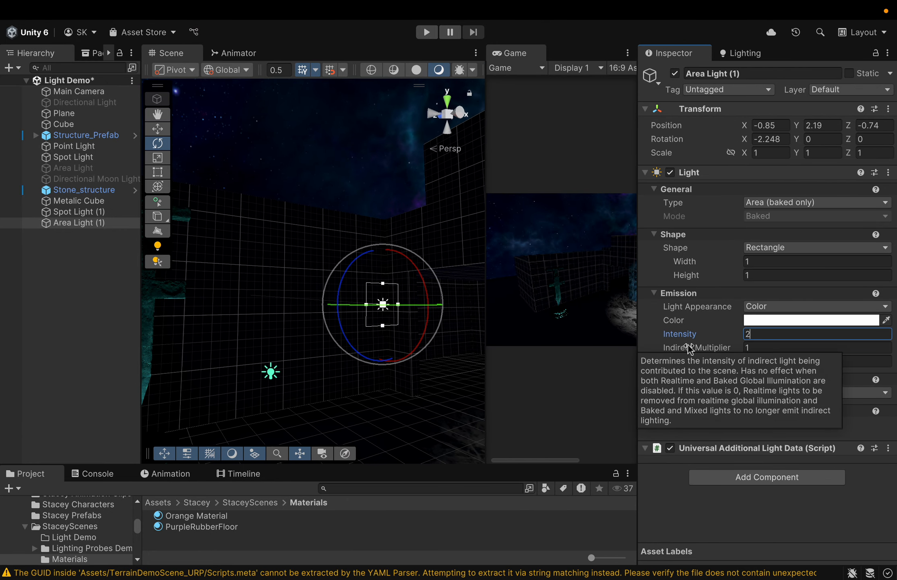
pyautogui.write('200')
pyautogui.click(701, 520)
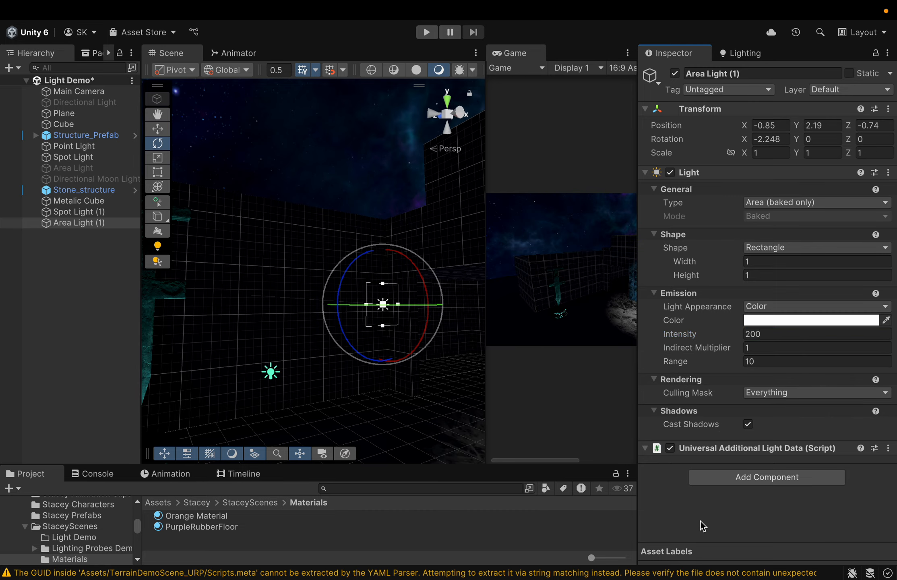
pyautogui.click(787, 320)
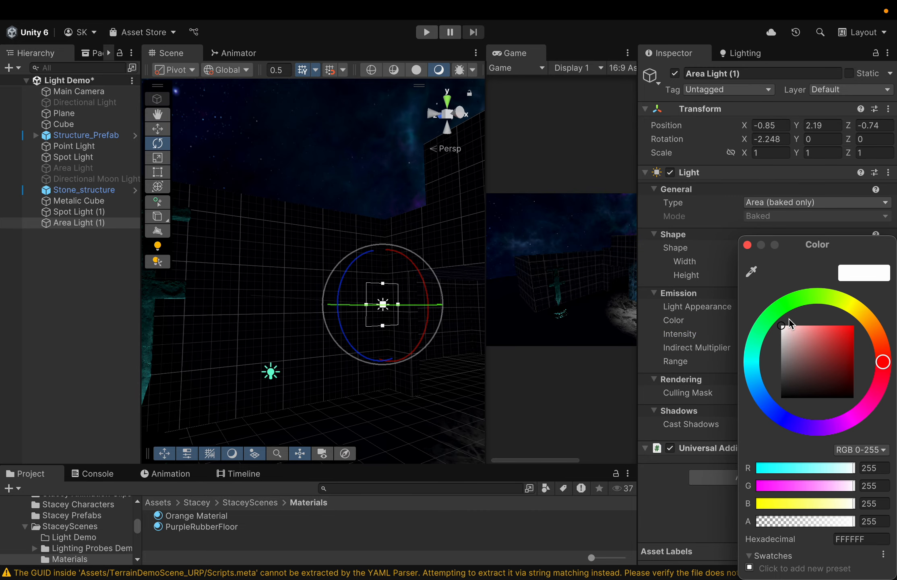
pyautogui.click(832, 332)
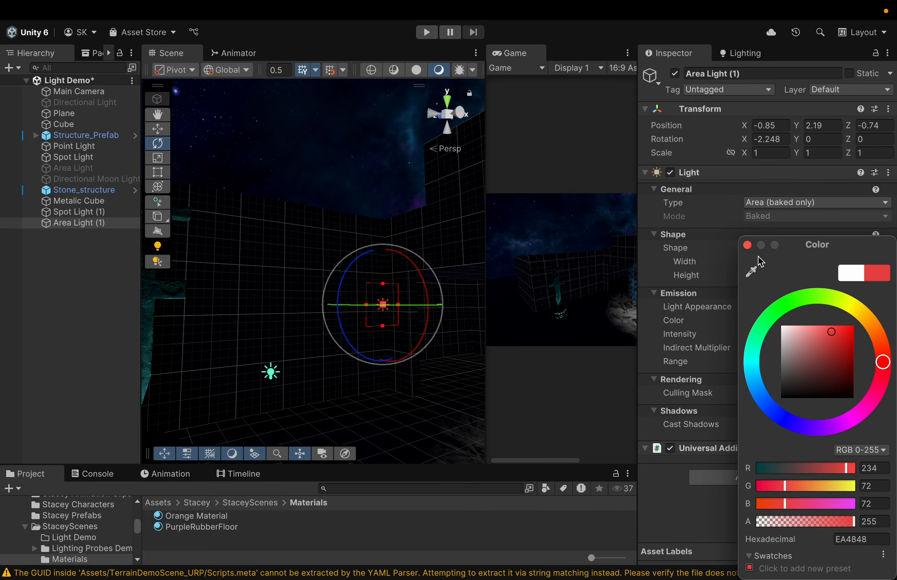
pyautogui.click(746, 244)
# Step: Generate the baked scene lighting and inspect the floor and walls around the Area Light
pyautogui.click(744, 53)
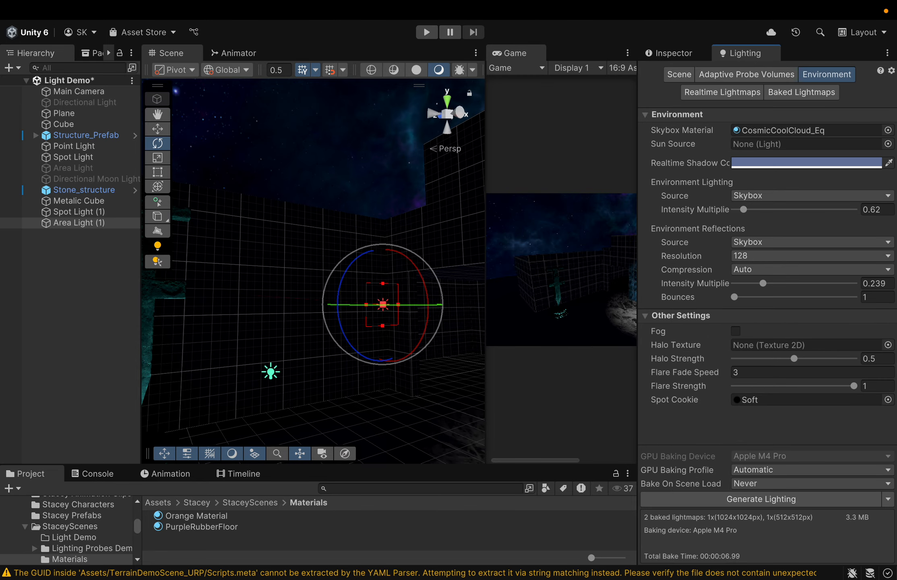
pyautogui.click(784, 505)
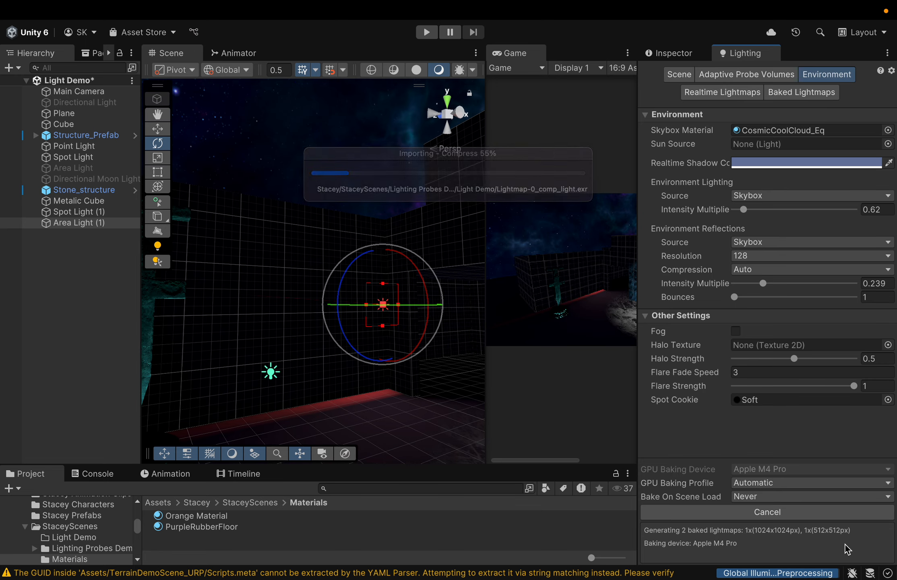
pyautogui.moveTo(365, 421)
pyautogui.mouseDown(button='middle')
pyautogui.moveTo(389, 398)
pyautogui.moveTo(365, 401)
pyautogui.mouseUp(button='middle')
pyautogui.moveTo(354, 426); pyautogui.dragTo(422, 415, button='right')
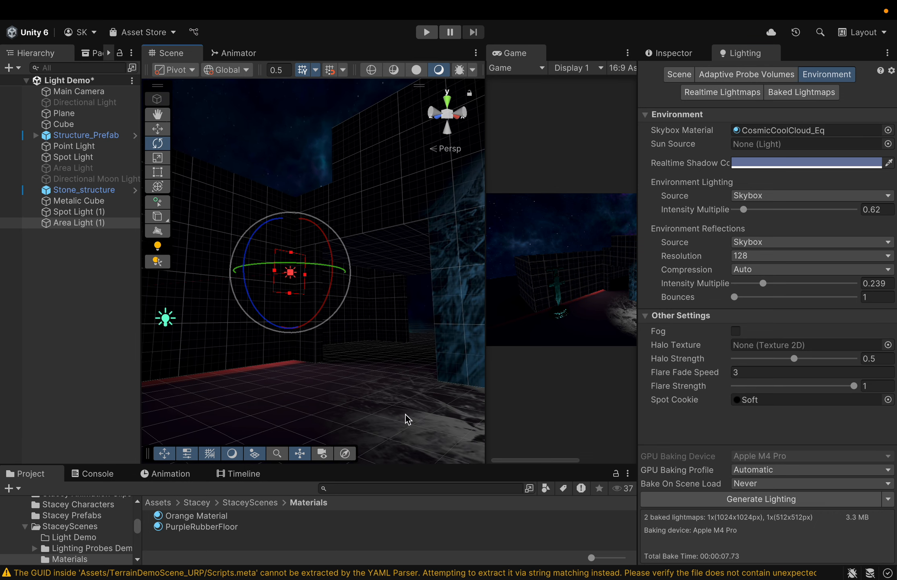
pyautogui.moveTo(406, 414); pyautogui.dragTo(411, 439, button='middle')
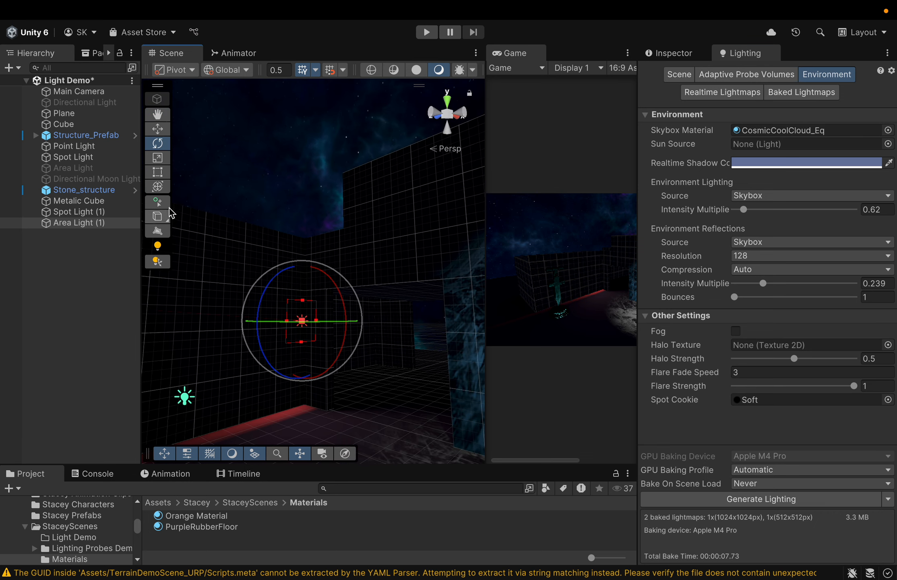
# Step: Move the Area Light away from the inner wall and regenerate the scene lighting
pyautogui.click(157, 128)
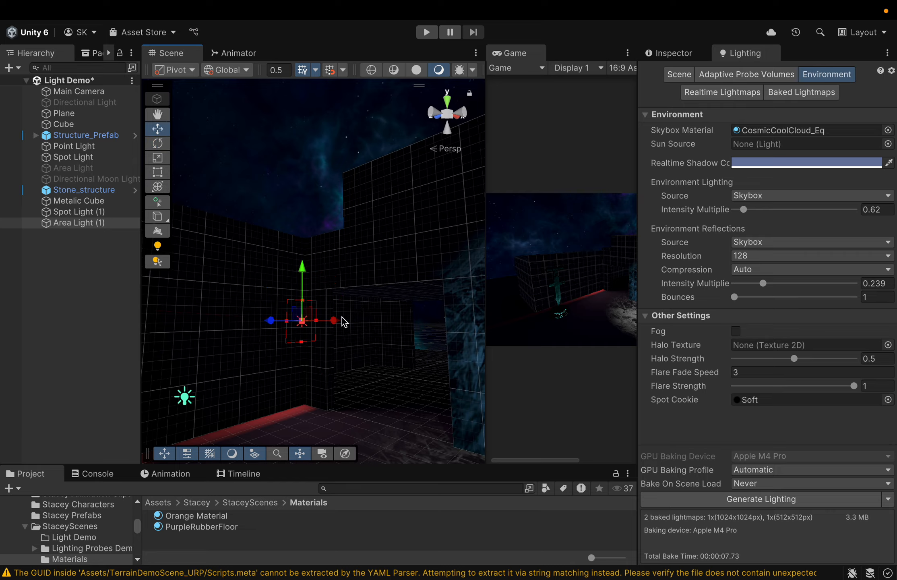
pyautogui.moveTo(337, 326)
pyautogui.mouseDown()
pyautogui.moveTo(354, 330)
pyautogui.moveTo(324, 328)
pyautogui.mouseUp()
pyautogui.moveTo(260, 326); pyautogui.dragTo(336, 347)
pyautogui.moveTo(378, 322); pyautogui.dragTo(346, 339)
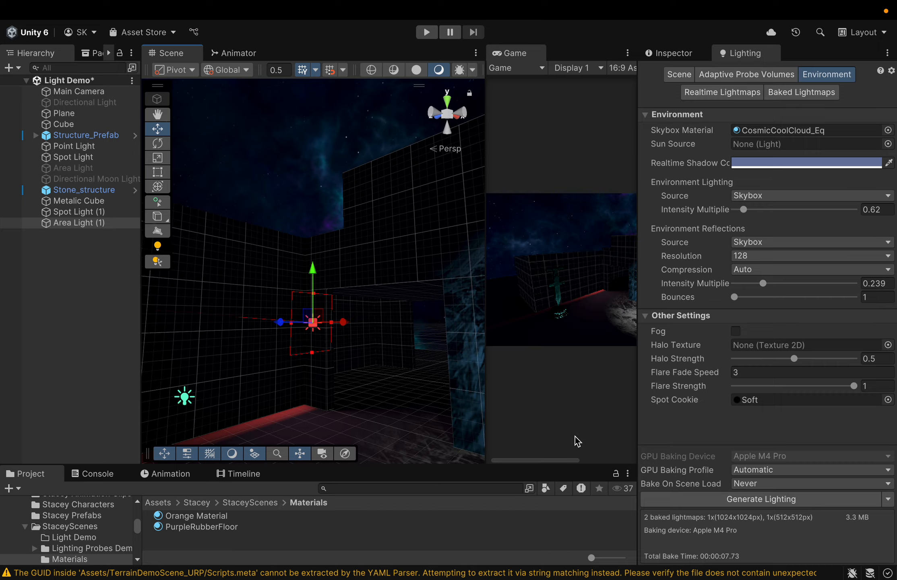
pyautogui.click(705, 498)
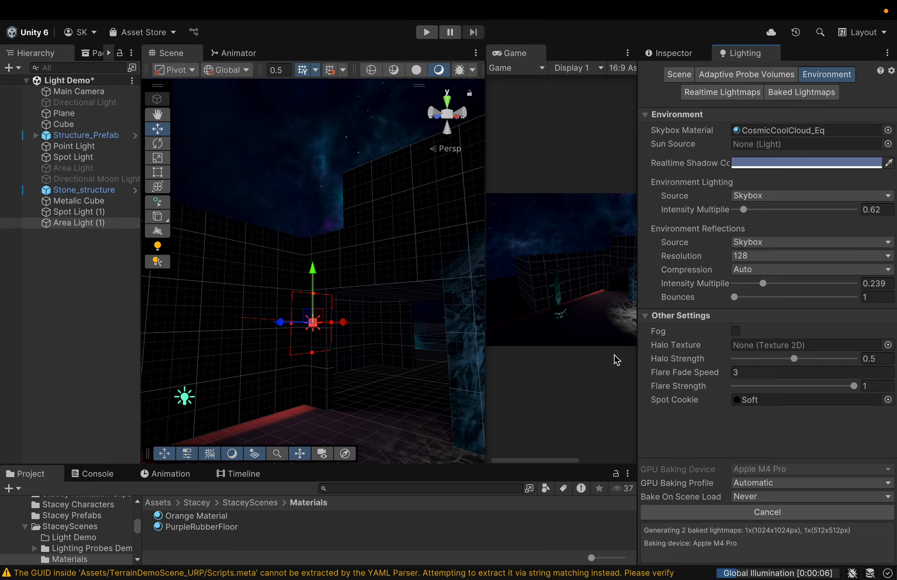
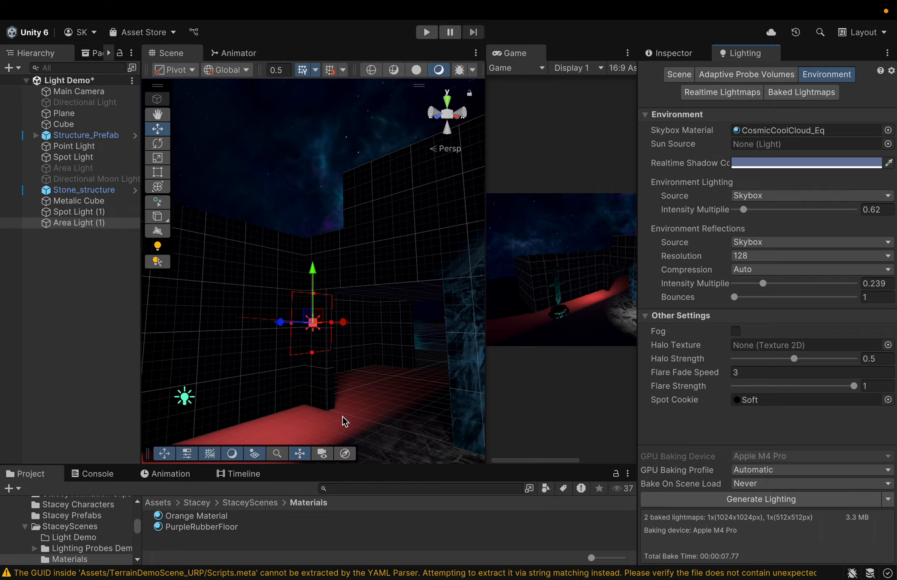
# Step: Shift the Area Light along Z toward the doorway and rotate it about the Y axis to about 87 degrees
pyautogui.moveTo(280, 324); pyautogui.dragTo(348, 336)
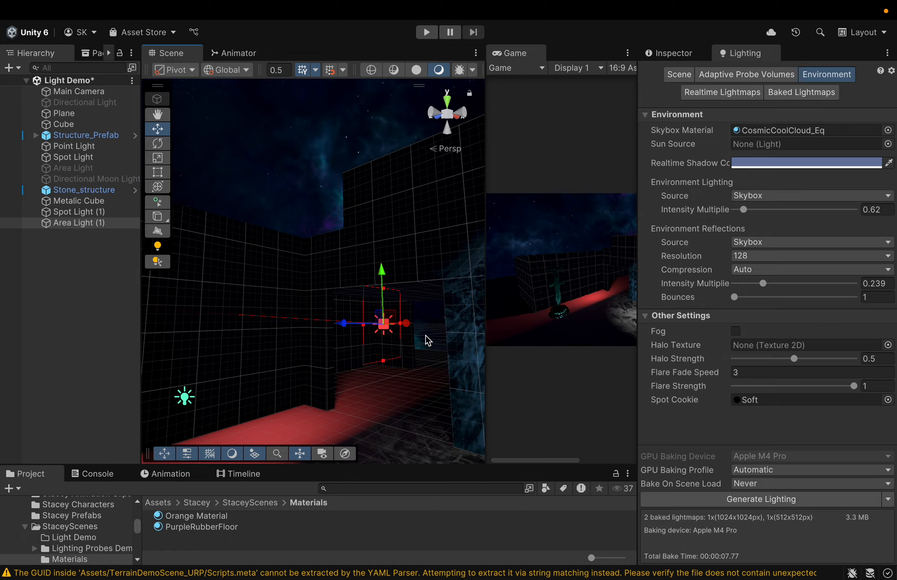
pyautogui.click(157, 143)
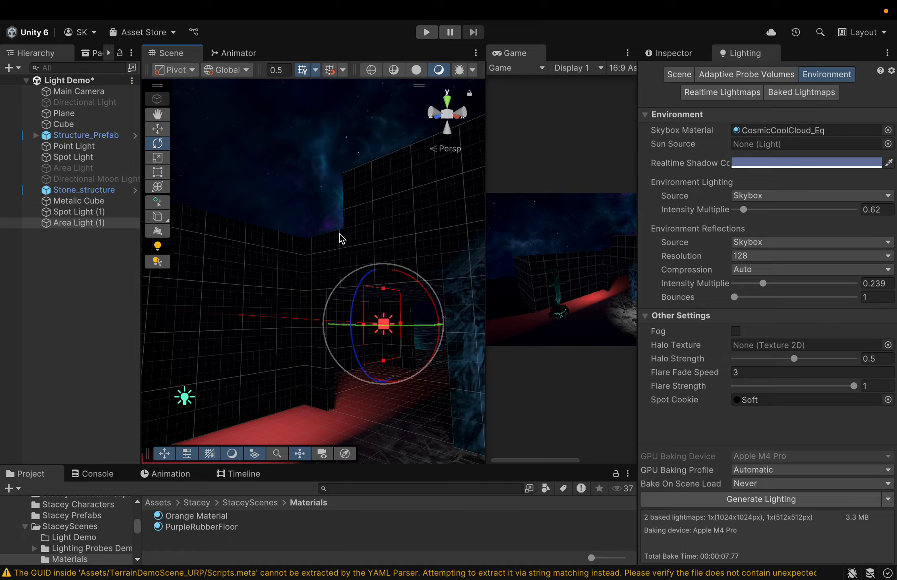
pyautogui.moveTo(425, 337); pyautogui.dragTo(312, 336)
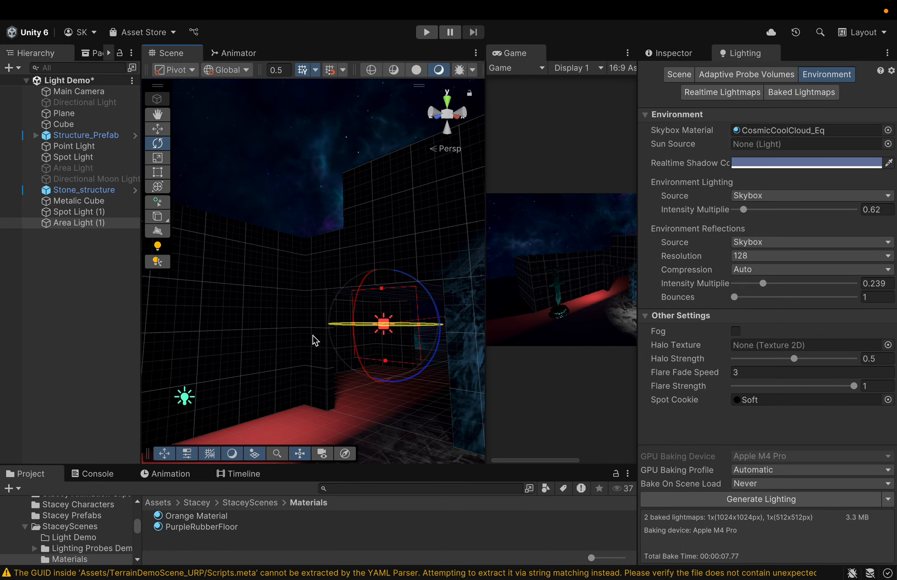
# Step: Position the Area Light in front of the doorway opening, adjusting Z and bringing X to about -0.36
pyautogui.moveTo(458, 388); pyautogui.dragTo(418, 384, button='right')
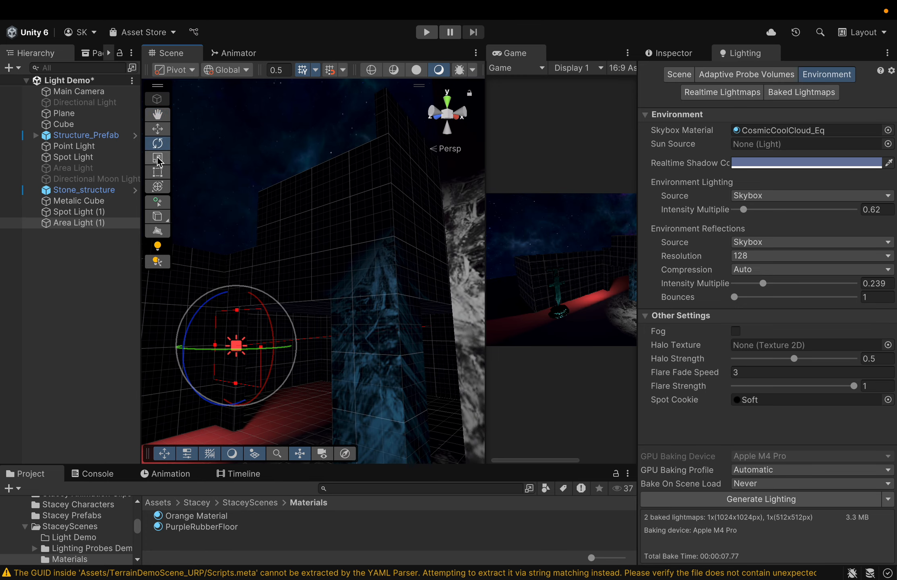
pyautogui.click(158, 129)
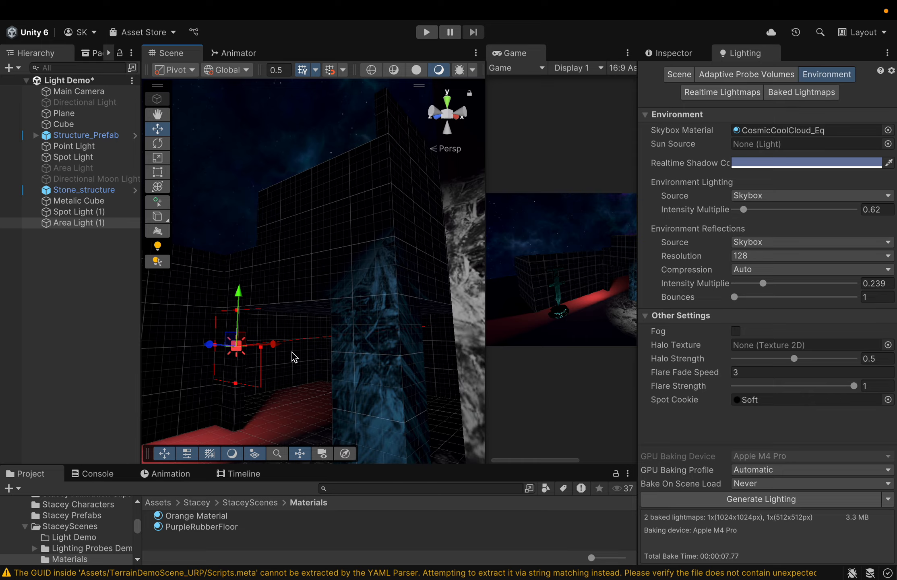
pyautogui.moveTo(276, 346); pyautogui.dragTo(312, 333)
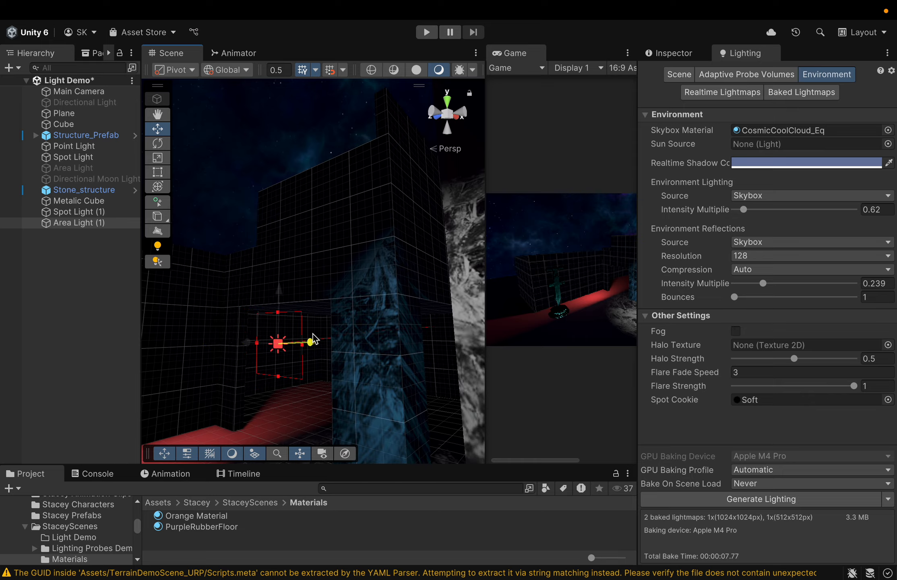
pyautogui.moveTo(364, 437); pyautogui.dragTo(402, 420, button='middle')
pyautogui.moveTo(317, 417); pyautogui.dragTo(427, 414, button='right')
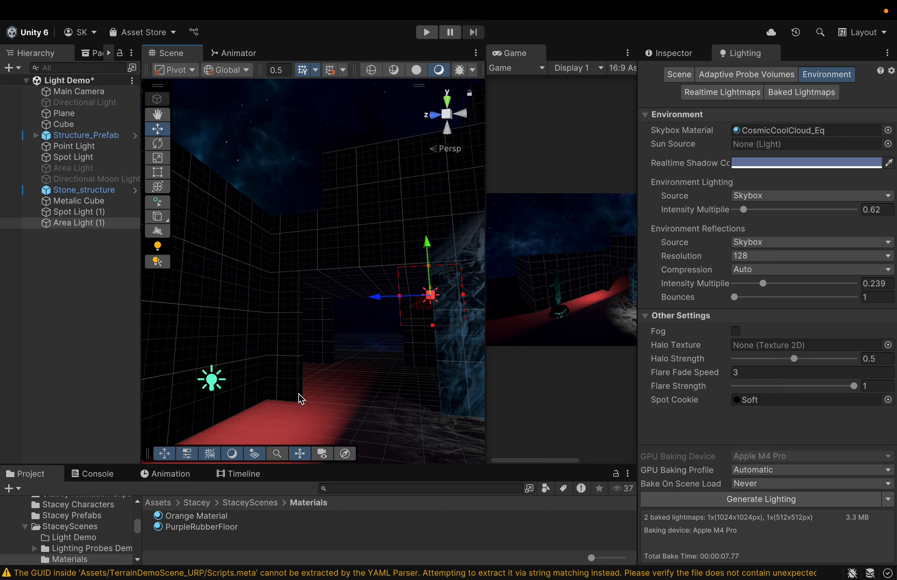
pyautogui.moveTo(374, 299); pyautogui.dragTo(319, 299)
pyautogui.moveTo(475, 344); pyautogui.dragTo(401, 375, button='right')
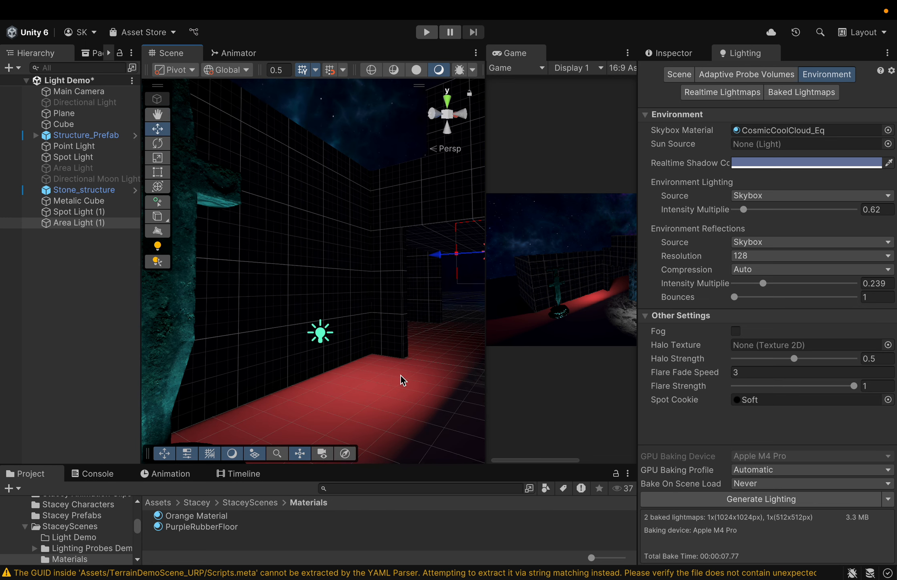
pyautogui.moveTo(416, 366); pyautogui.dragTo(382, 387, button='middle')
pyautogui.moveTo(382, 386); pyautogui.dragTo(250, 370, button='right')
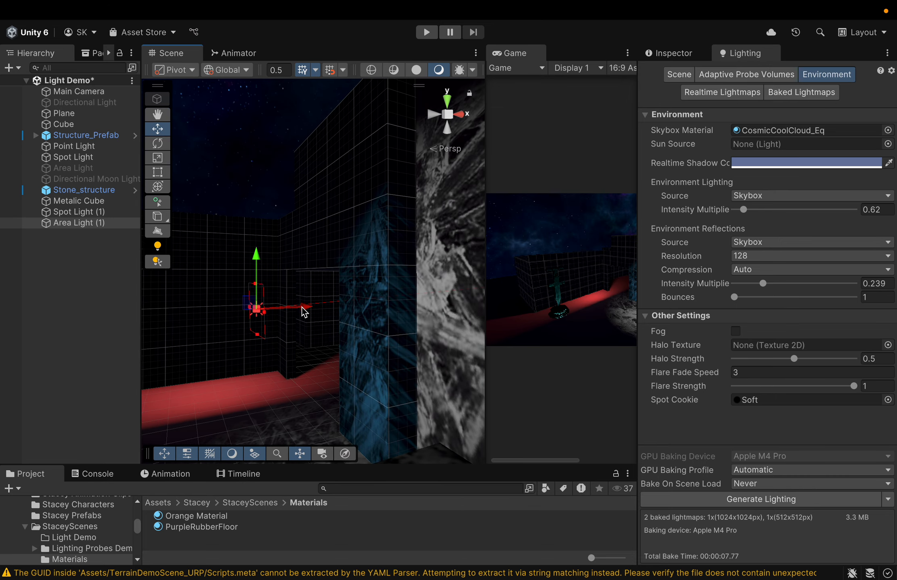
pyautogui.moveTo(302, 310); pyautogui.dragTo(349, 306)
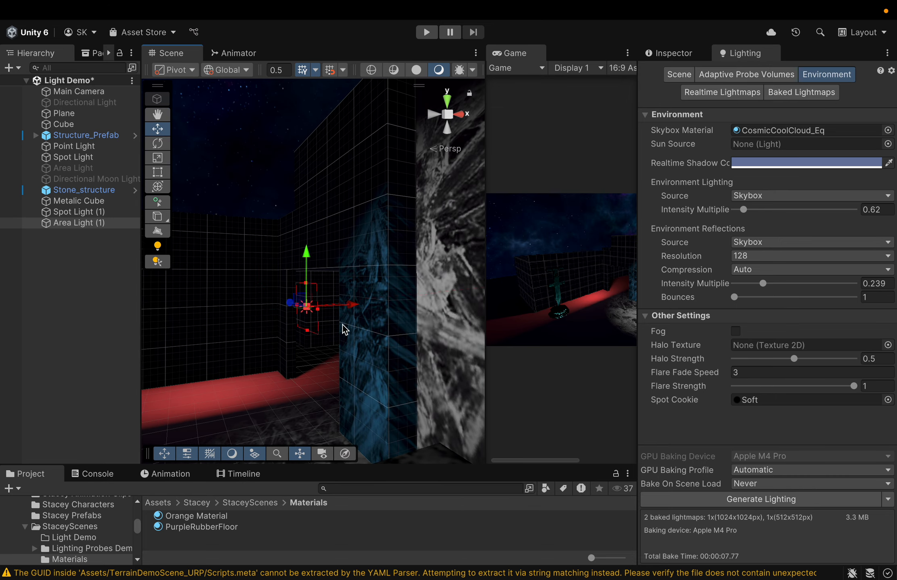
# Step: Lower the Area Light to about Y 1.41 and stretch its height to about 2.35 to match the doorway
pyautogui.moveTo(304, 392); pyautogui.dragTo(368, 376, button='right')
pyautogui.moveTo(296, 394); pyautogui.dragTo(346, 388, button='middle')
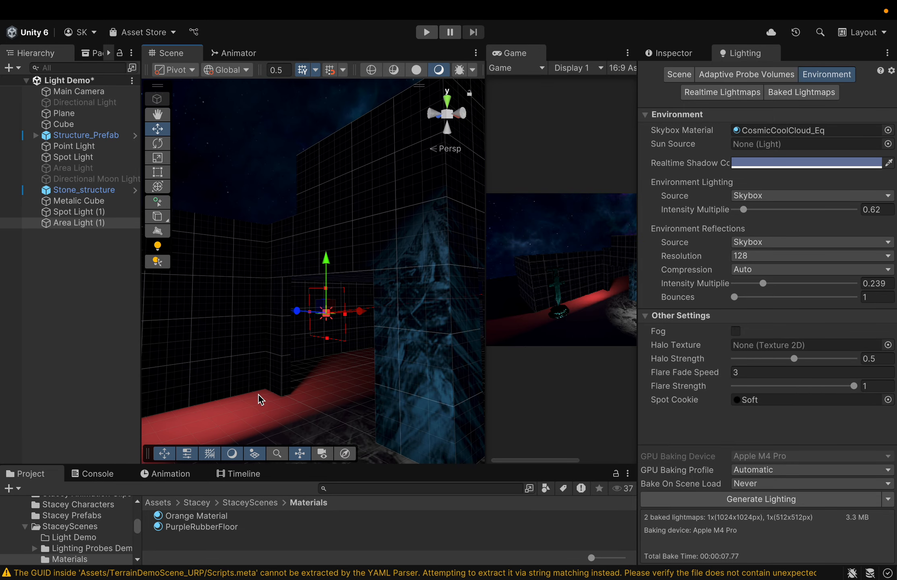
pyautogui.moveTo(258, 395); pyautogui.dragTo(378, 387, button='right')
pyautogui.moveTo(275, 398); pyautogui.dragTo(356, 392, button='middle')
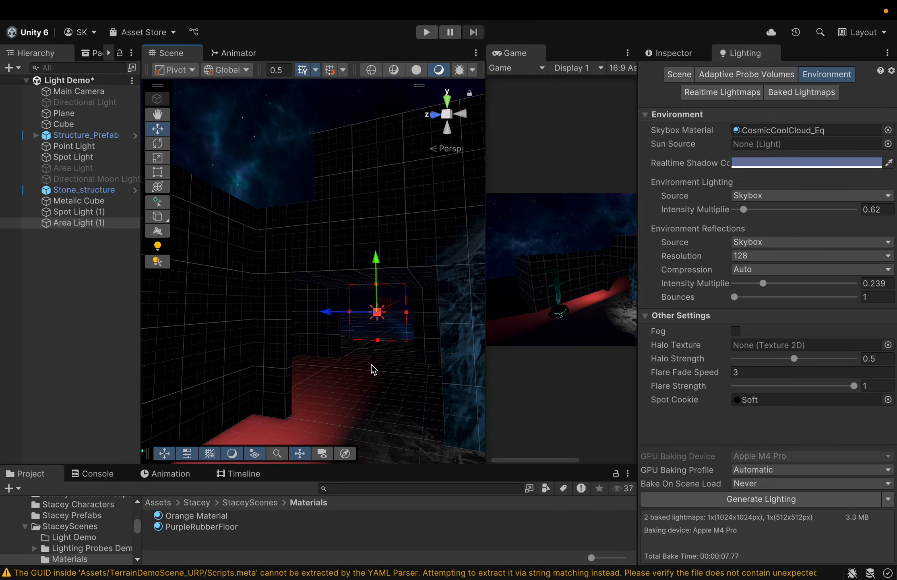
pyautogui.moveTo(377, 343); pyautogui.dragTo(379, 370)
pyautogui.moveTo(373, 264); pyautogui.dragTo(377, 304)
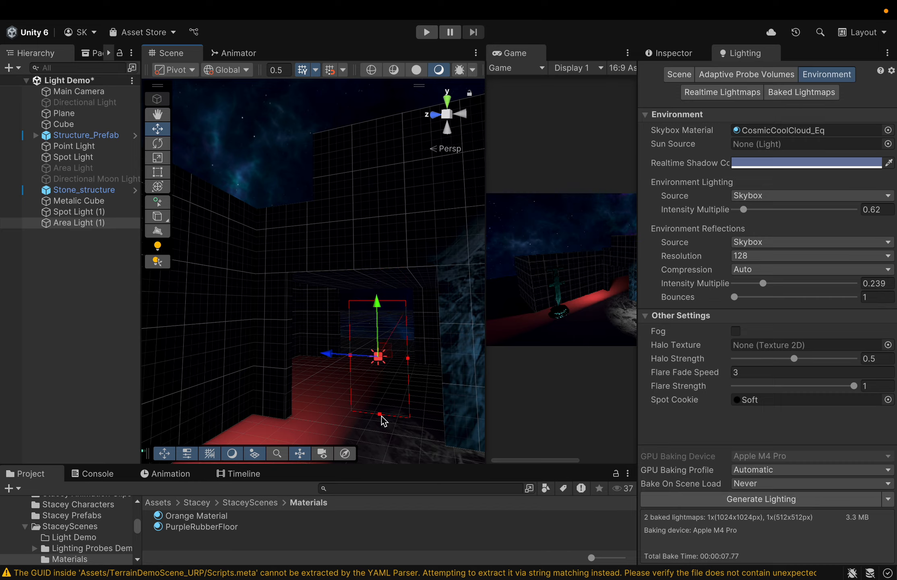
pyautogui.moveTo(380, 415); pyautogui.dragTo(383, 433)
# Step: Fit the Area Light across the doorway, about 2.33 wide at about Z -2.5, and regenerate the scene lighting
pyautogui.moveTo(407, 358); pyautogui.dragTo(438, 359)
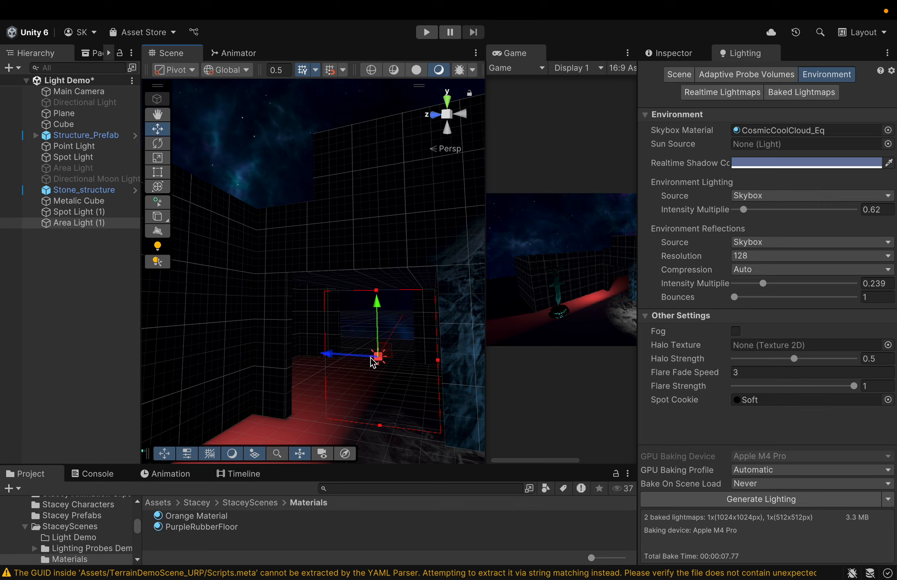
pyautogui.moveTo(328, 355); pyautogui.dragTo(304, 357)
pyautogui.moveTo(409, 358)
pyautogui.mouseDown()
pyautogui.moveTo(444, 360)
pyautogui.moveTo(420, 358)
pyautogui.mouseUp()
pyautogui.moveTo(302, 355); pyautogui.dragTo(310, 357)
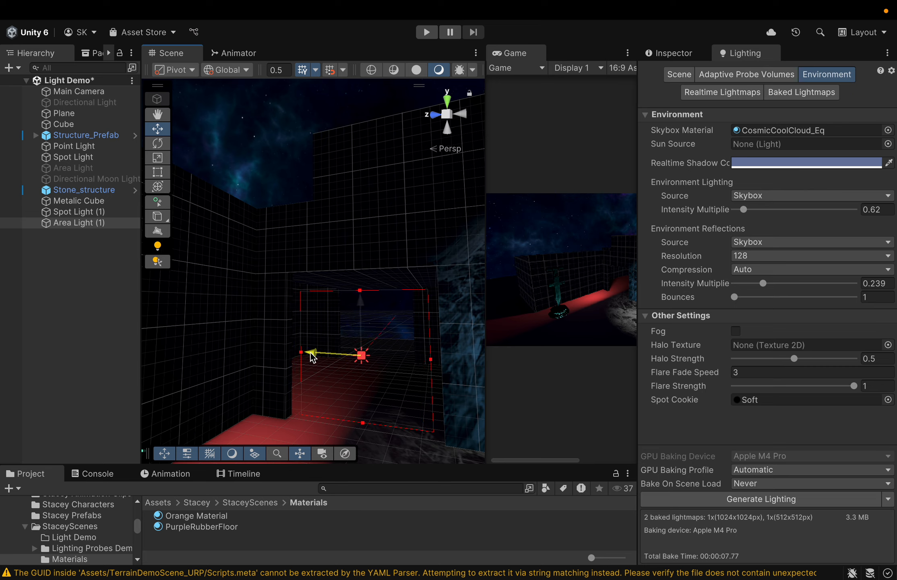
pyautogui.click(742, 503)
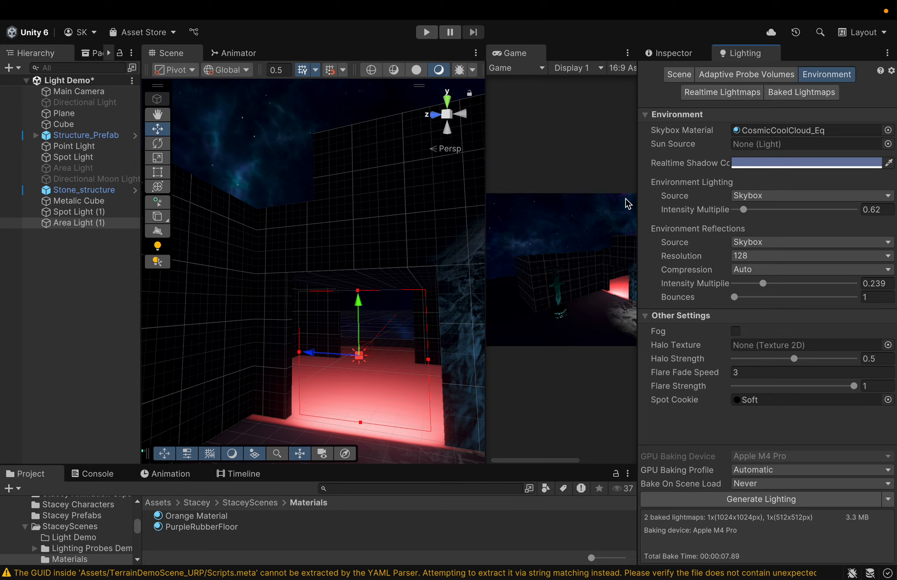
# Step: Set the Area Light's intensity to 50 and its color to deeper red DE1616, and regenerate the scene lighting
pyautogui.click(676, 50)
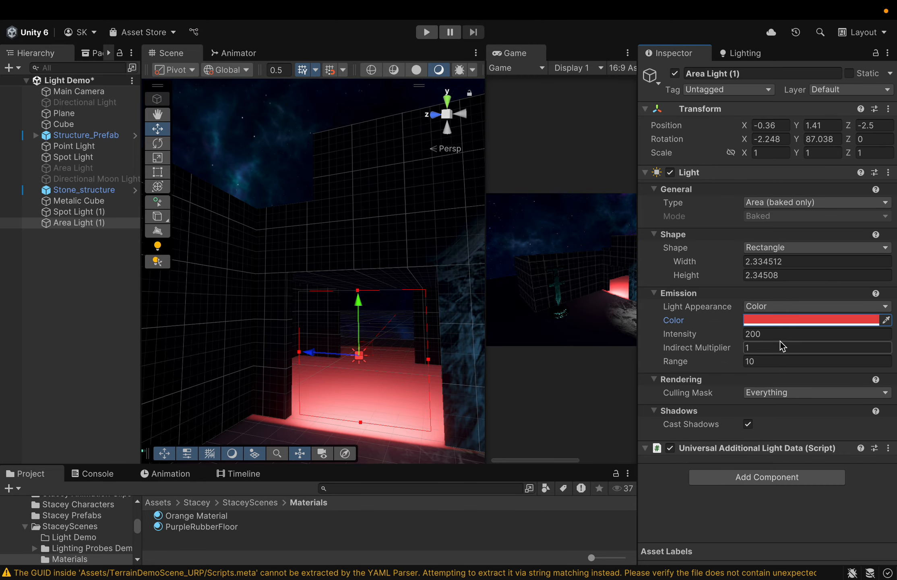
pyautogui.click(768, 333)
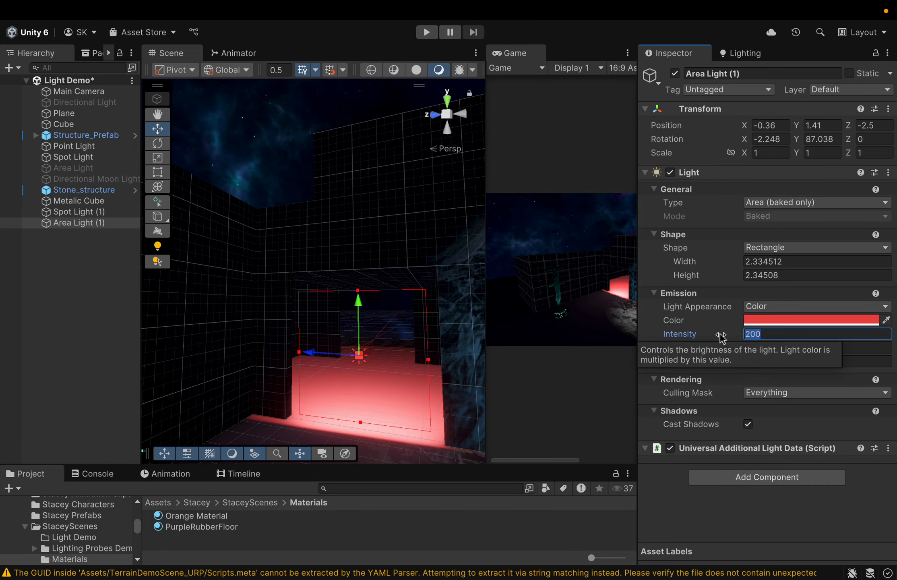
pyautogui.write('50')
pyautogui.click(834, 321)
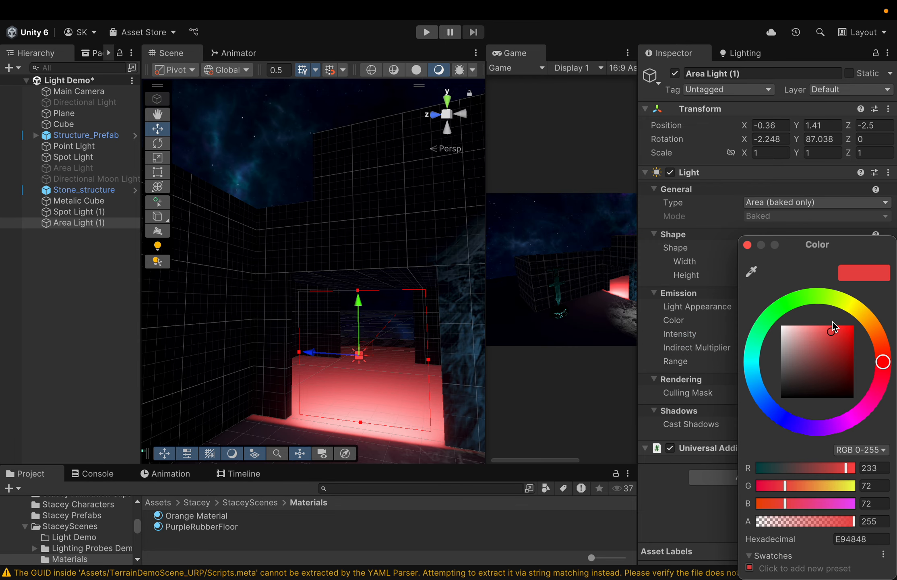
pyautogui.click(846, 334)
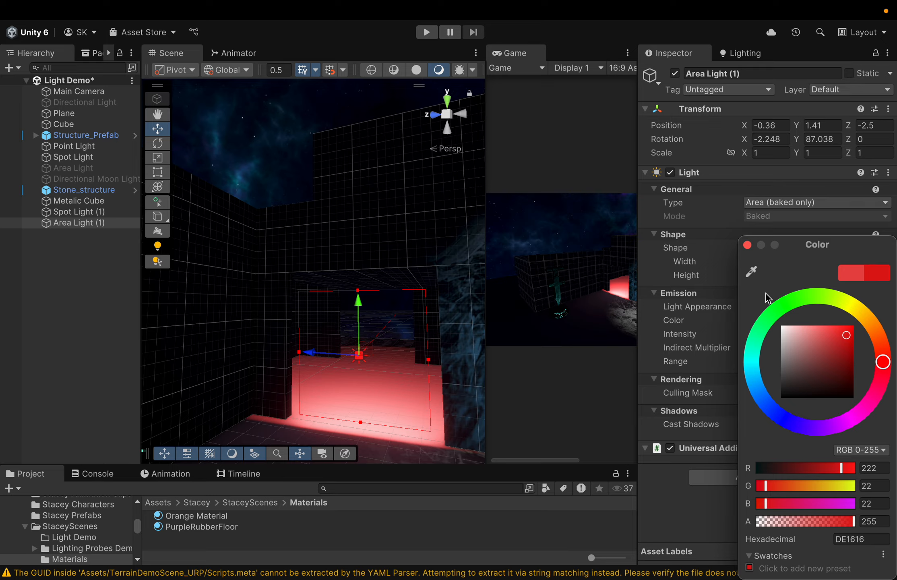
pyautogui.click(747, 245)
pyautogui.click(742, 53)
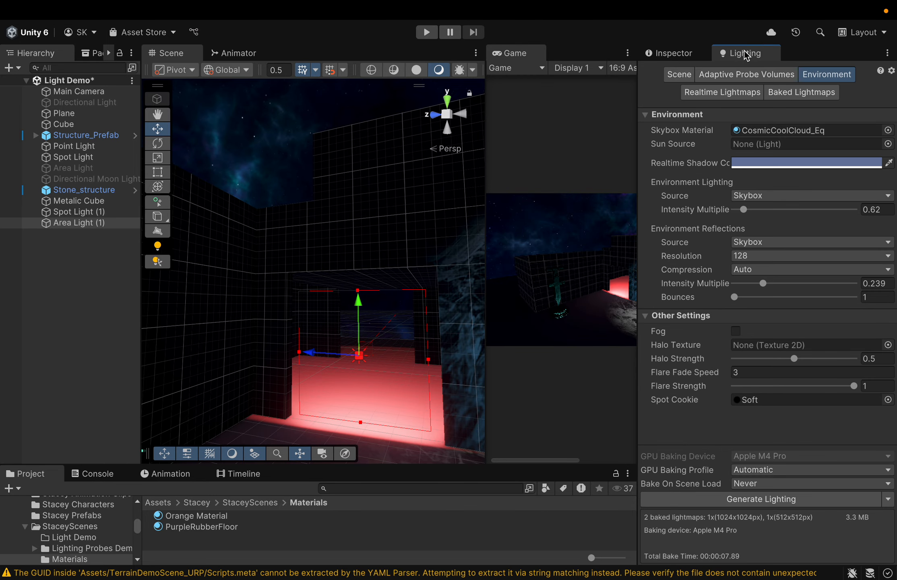
pyautogui.click(780, 501)
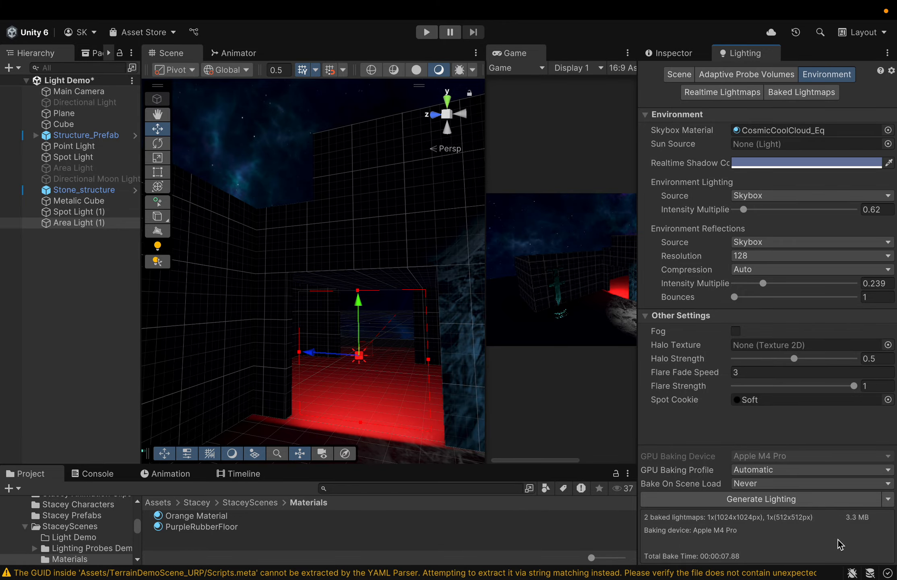
# Step: Enlarge the Game view to examine the red light in the doorway and the rest of the scene, and restore the Scene view's size
pyautogui.hscroll(3, 523, 369)
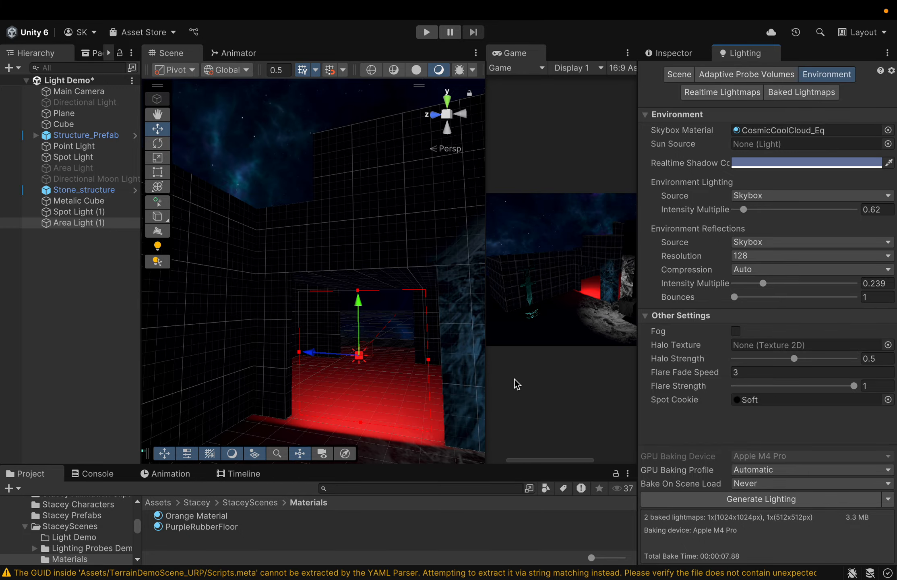
pyautogui.moveTo(484, 354); pyautogui.dragTo(199, 313)
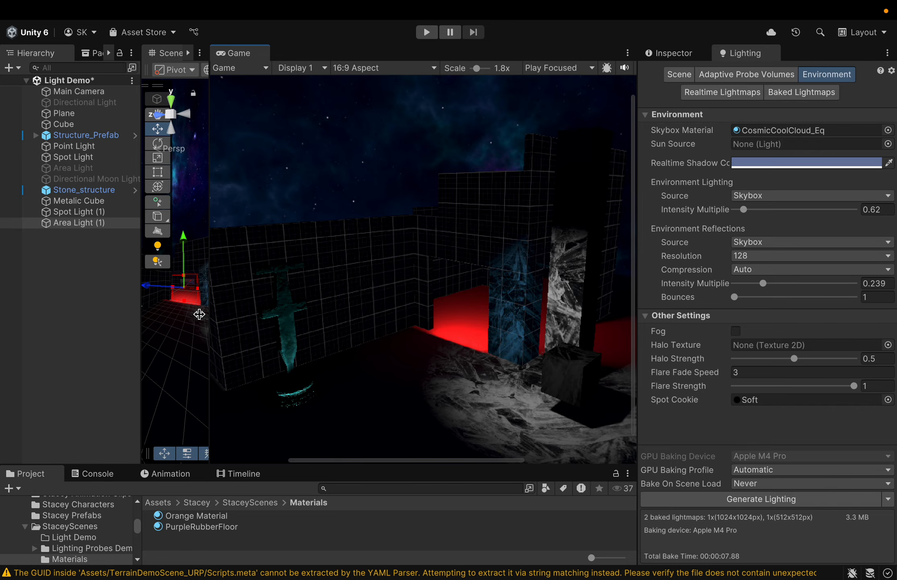
pyautogui.hscroll(-5, 326, 334)
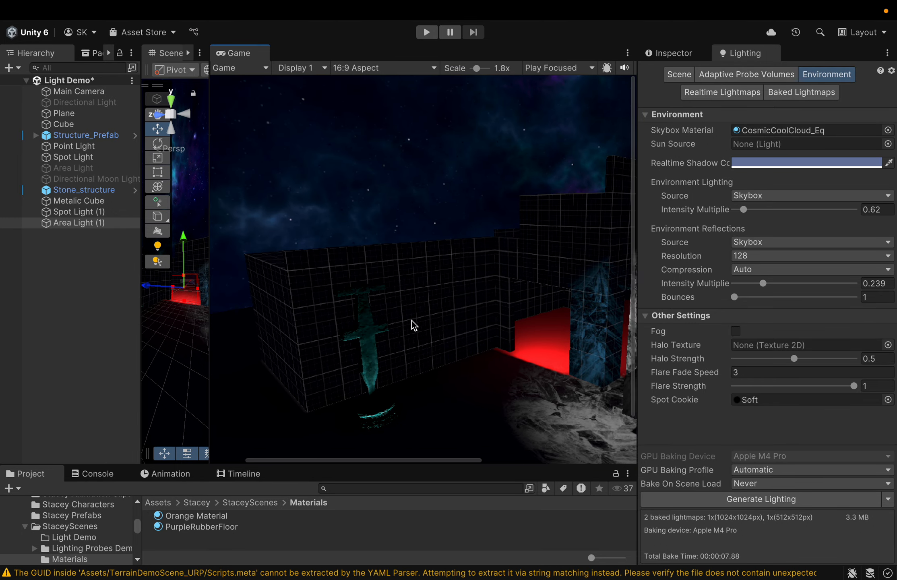
pyautogui.hscroll(5, 317, 282)
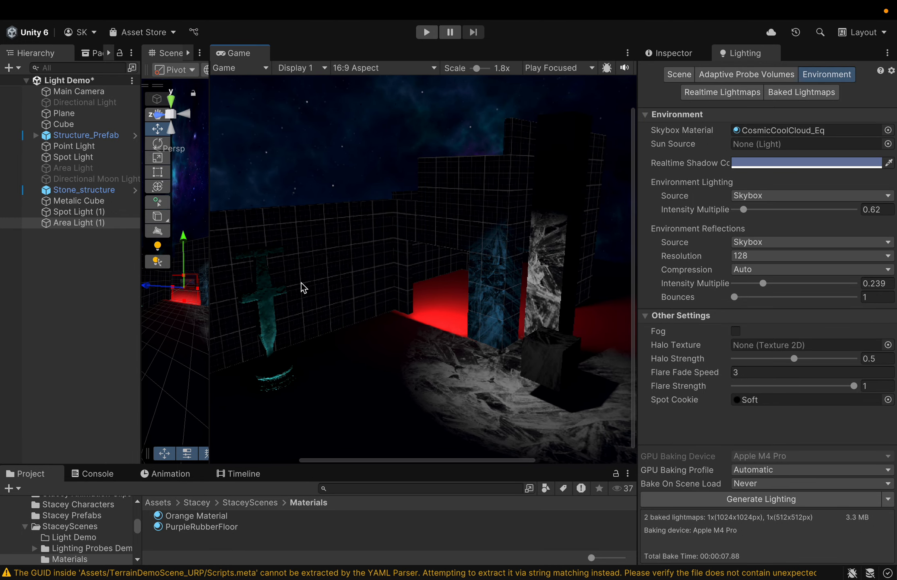
pyautogui.hscroll(-5, 288, 283)
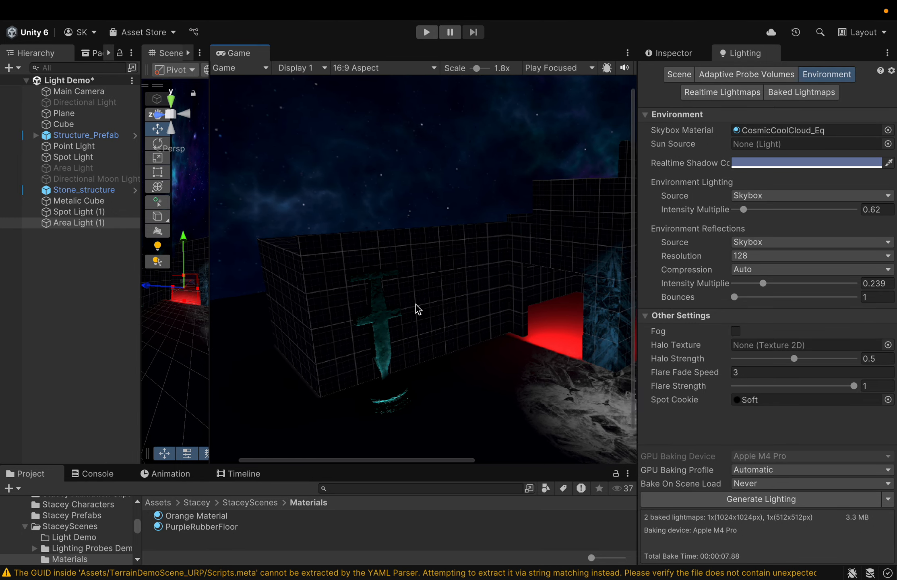
pyautogui.hscroll(-5, 393, 299)
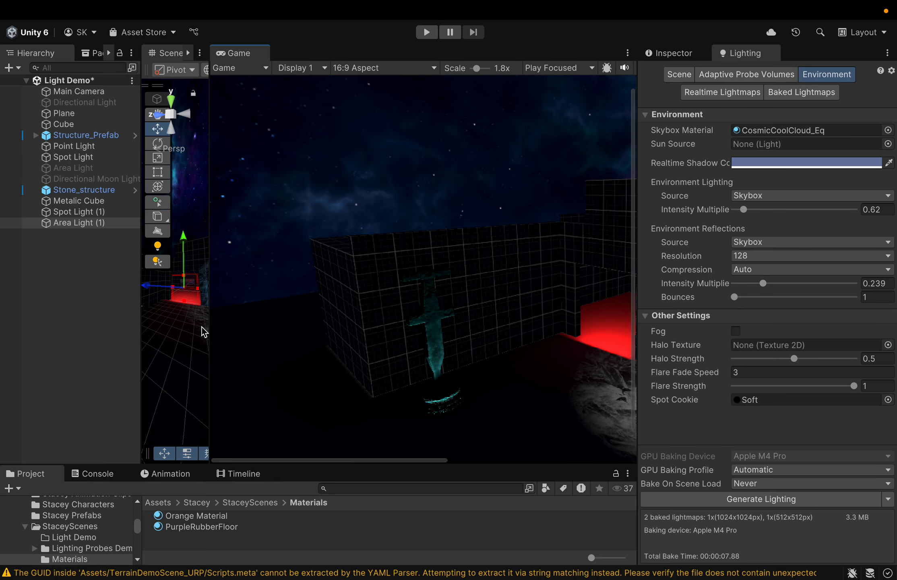
pyautogui.moveTo(210, 324); pyautogui.dragTo(457, 349)
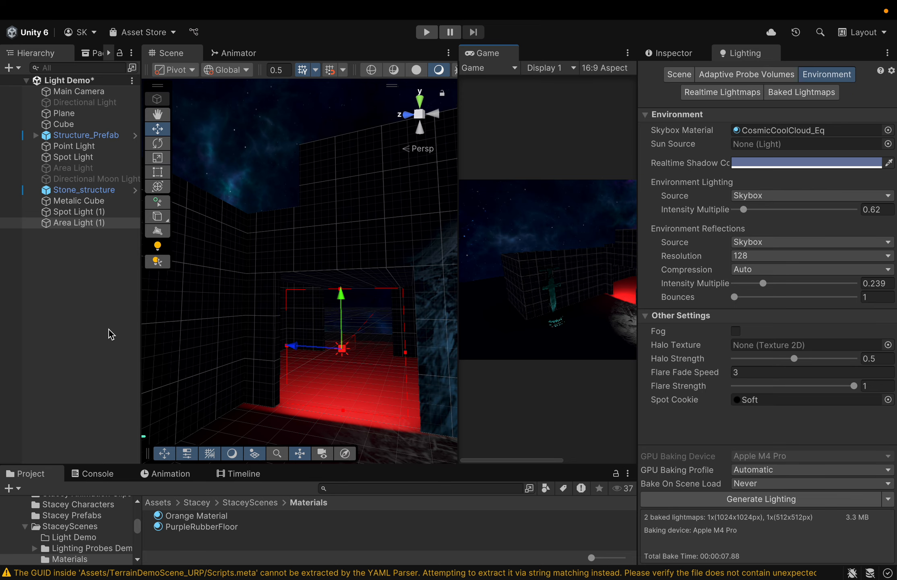
# Step: Try out an additional Directional Moon Light in the scene and delete it again
pyautogui.rightClick(86, 340)
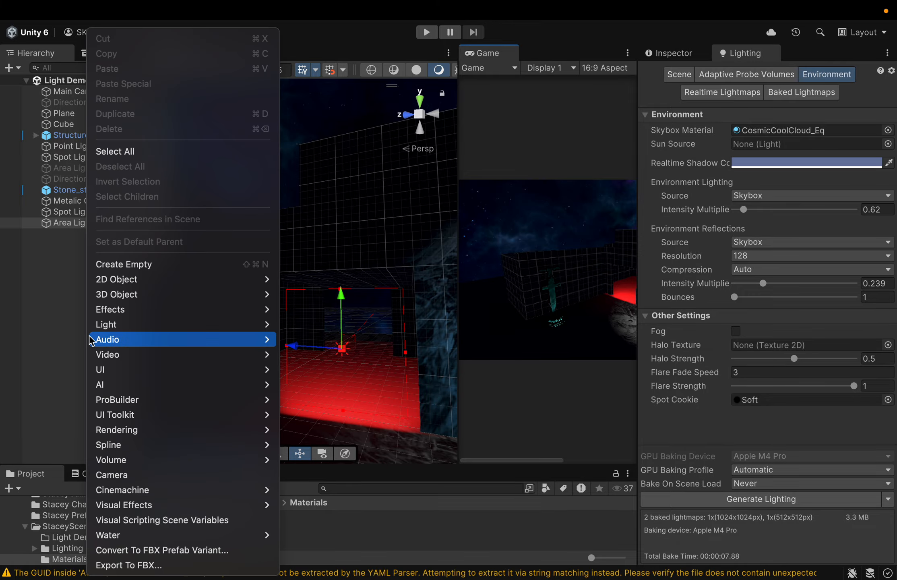
pyautogui.moveTo(114, 325)
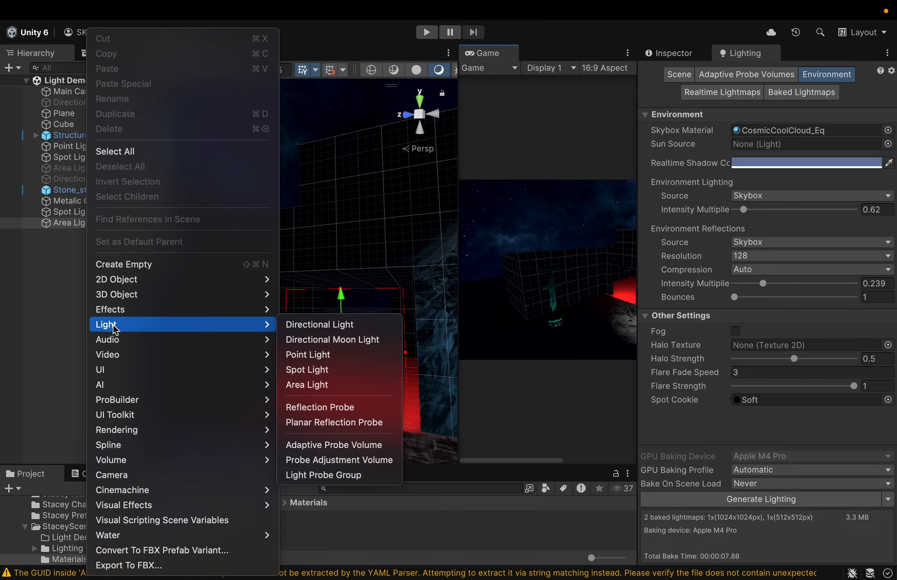
pyautogui.click(320, 340)
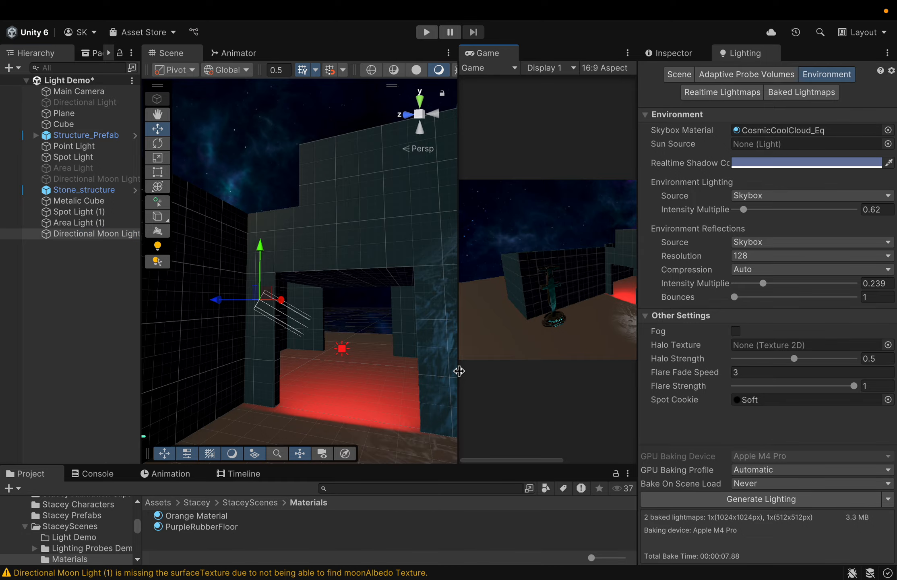
pyautogui.moveTo(459, 370); pyautogui.dragTo(520, 372)
pyautogui.scroll(-10, 462, 384)
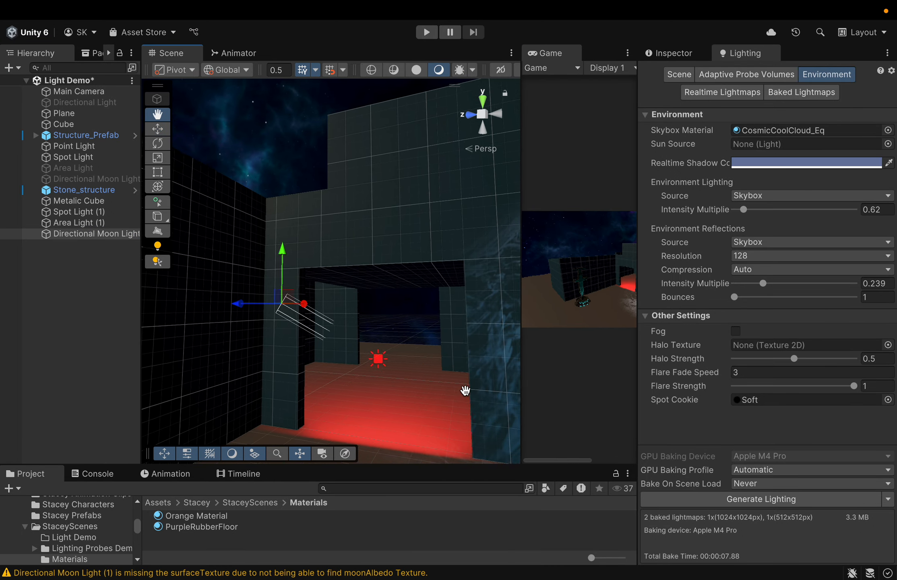
pyautogui.scroll(-5, 462, 384)
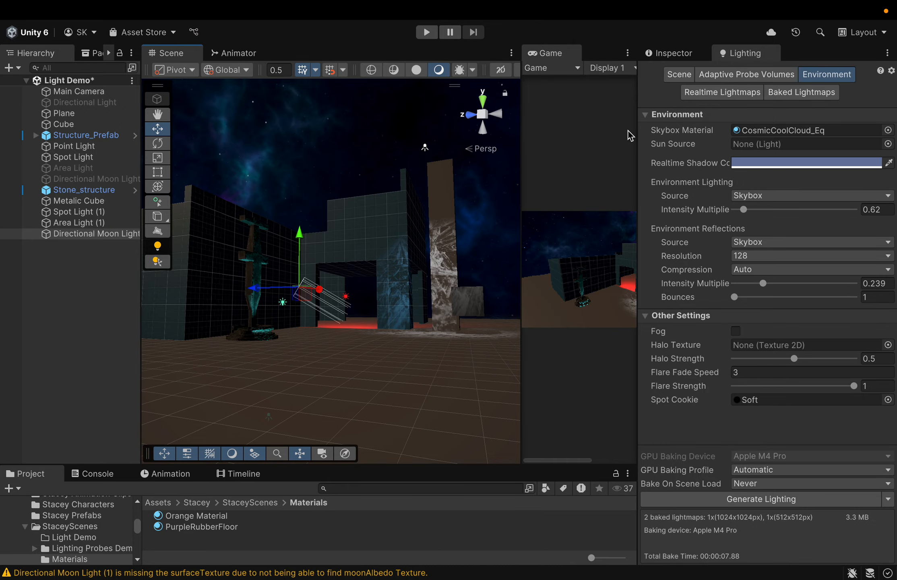
pyautogui.click(672, 54)
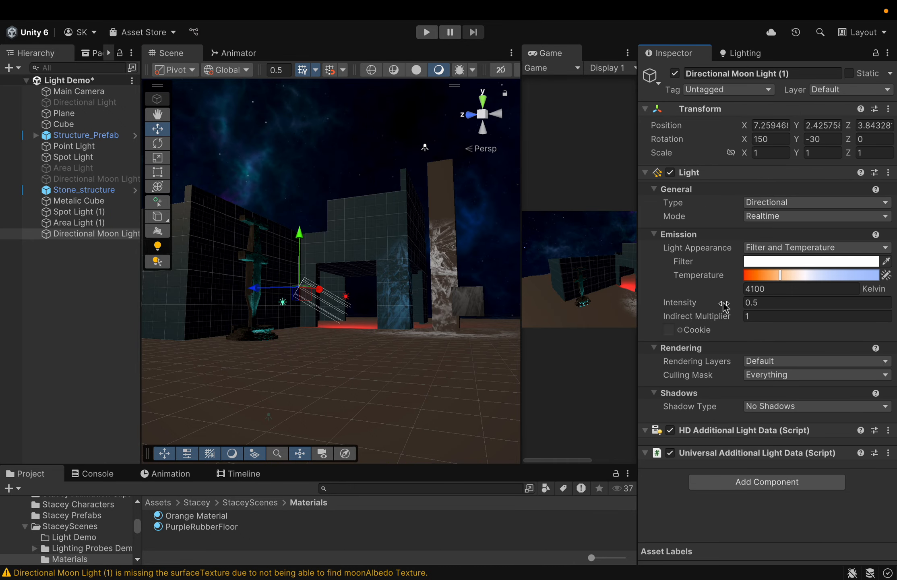
pyautogui.moveTo(449, 374); pyautogui.dragTo(380, 440, button='right')
pyautogui.moveTo(441, 357); pyautogui.dragTo(396, 389, button='middle')
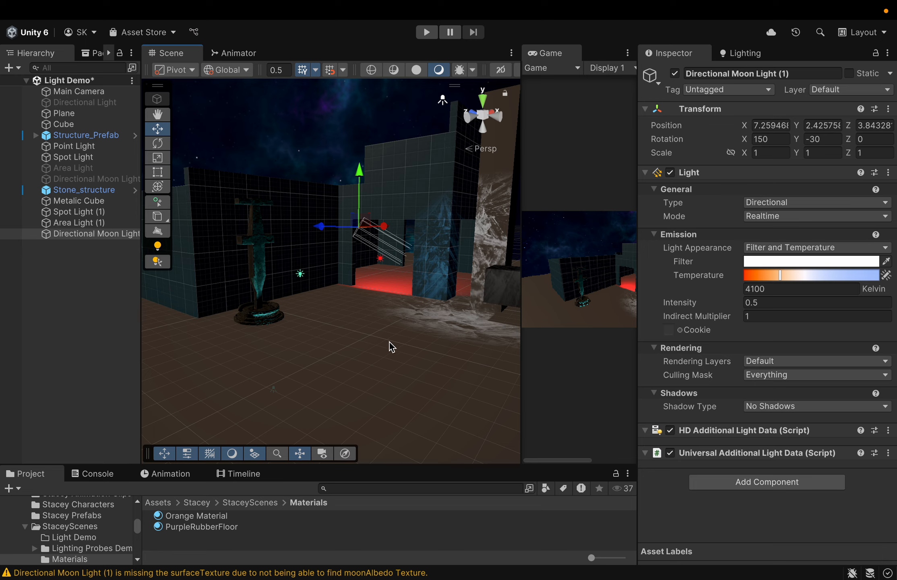
pyautogui.rightClick(84, 236)
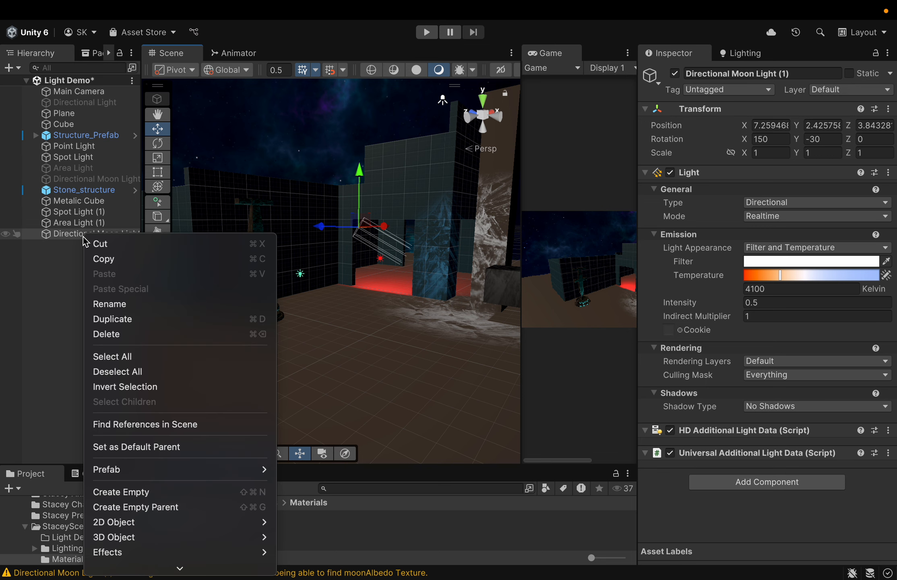
pyautogui.click(108, 334)
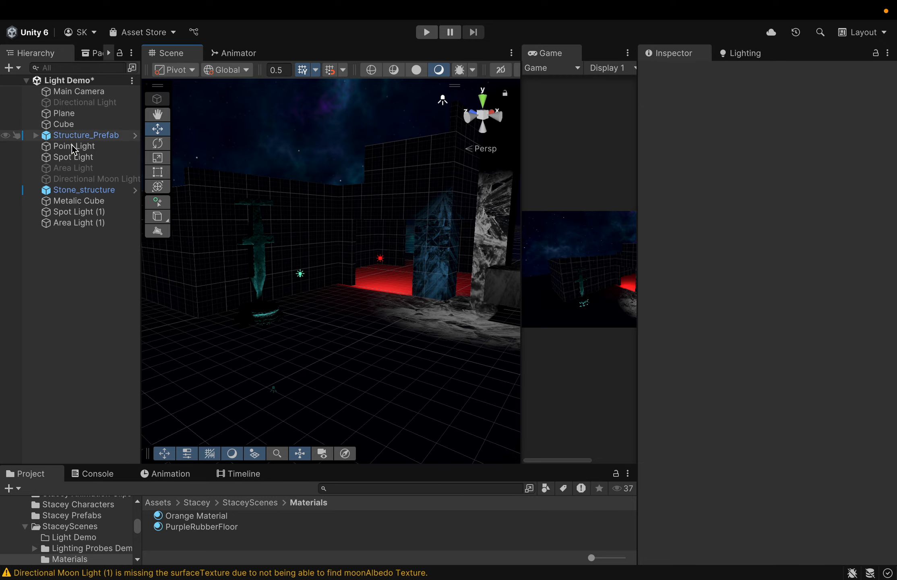
# Step: Enable the existing Directional Moon Light and regenerate the scene lighting
pyautogui.click(76, 179)
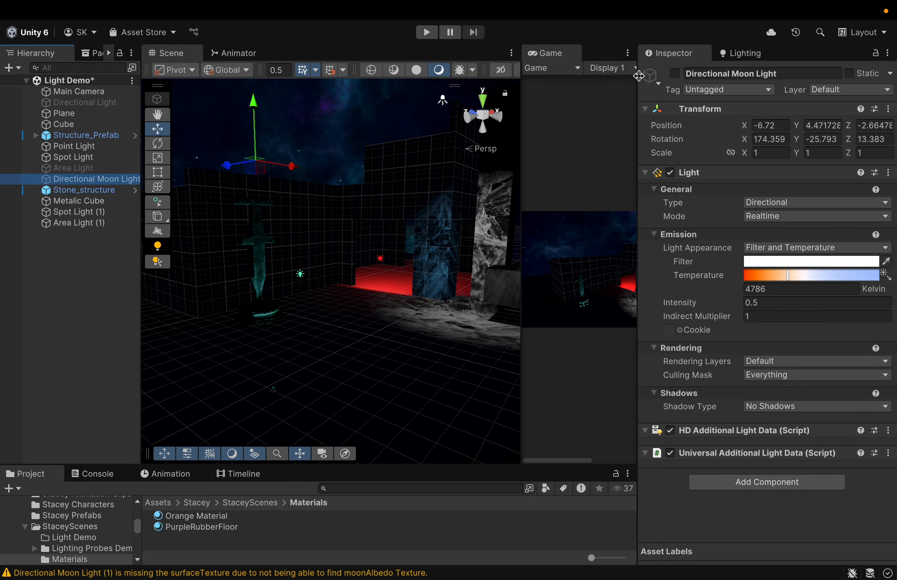
pyautogui.click(675, 74)
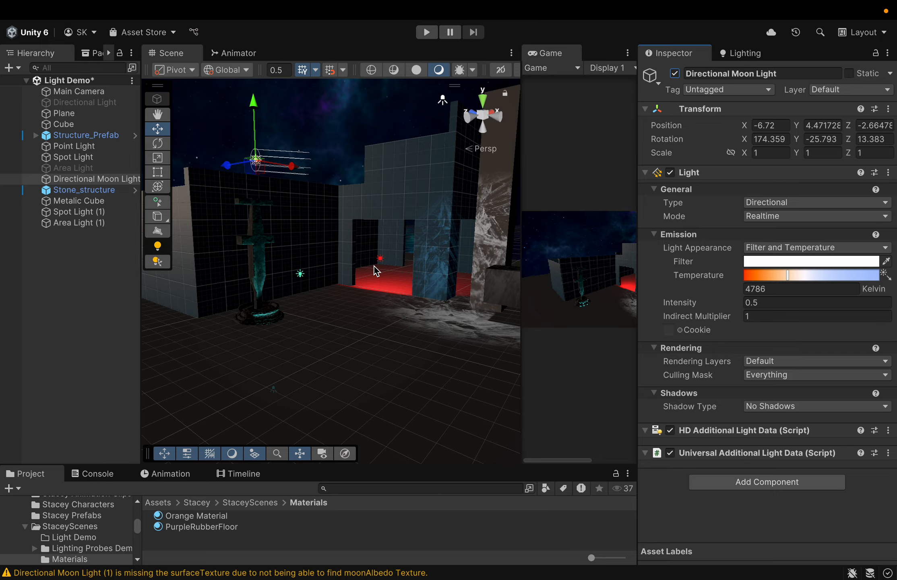
pyautogui.click(87, 157)
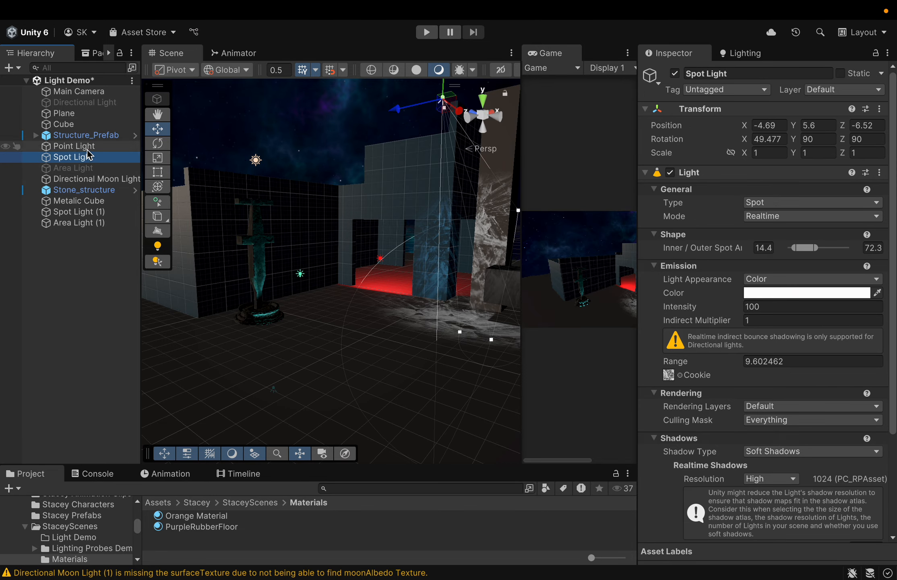
pyautogui.press('Up')
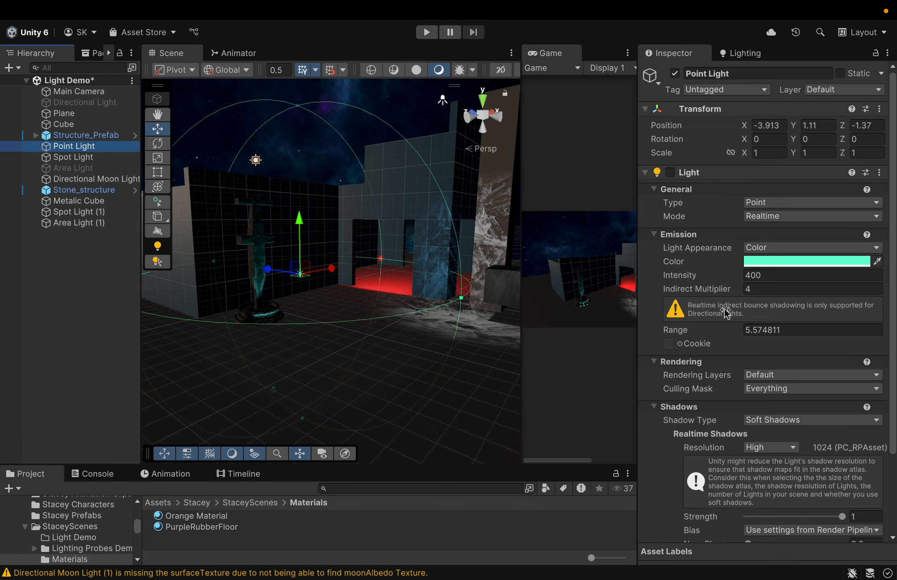
pyautogui.click(745, 53)
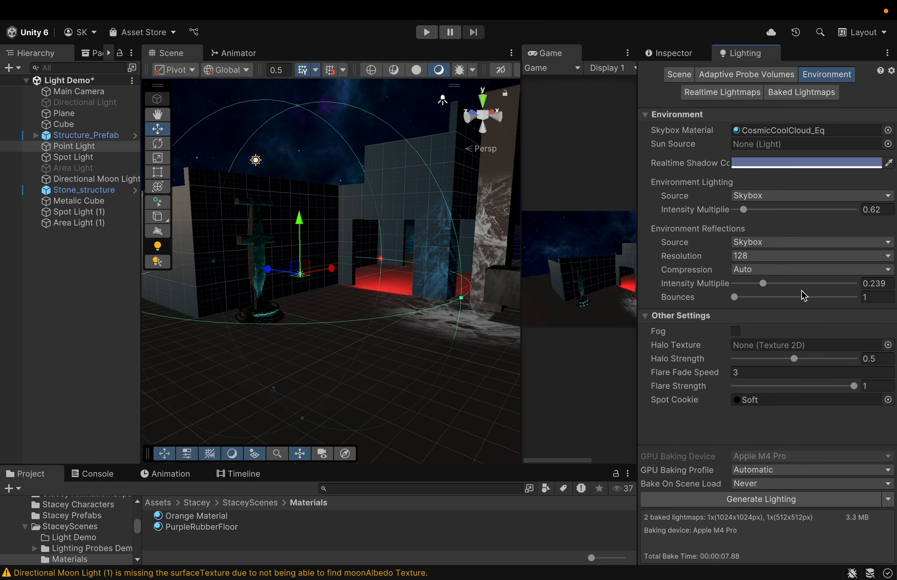
pyautogui.click(790, 500)
# Step: Enlarge the Game view to examine the moonlit scene, and restore a wider Scene view
pyautogui.moveTo(521, 338); pyautogui.dragTo(219, 341)
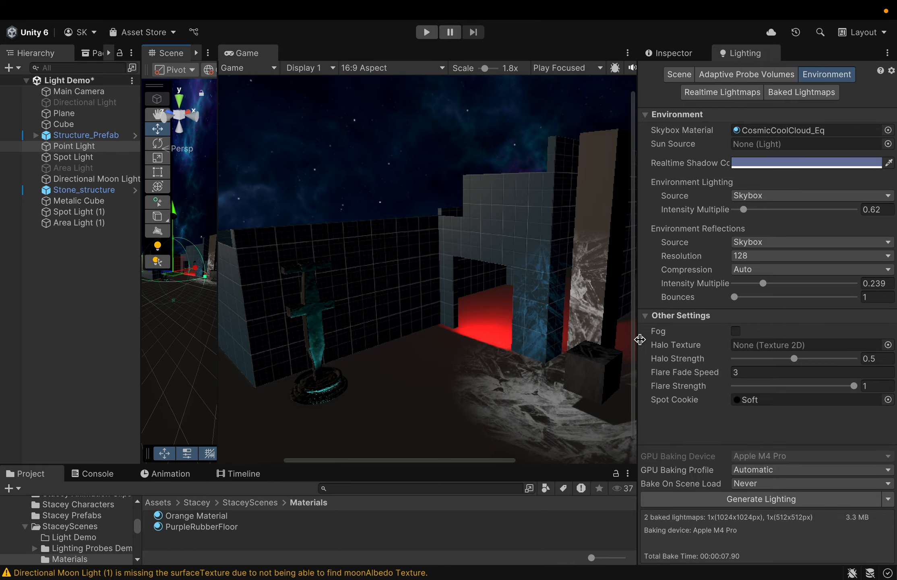
pyautogui.moveTo(638, 341); pyautogui.dragTo(760, 340)
pyautogui.moveTo(685, 333); pyautogui.dragTo(624, 307, button='middle')
pyautogui.scroll(-5, 632, 312)
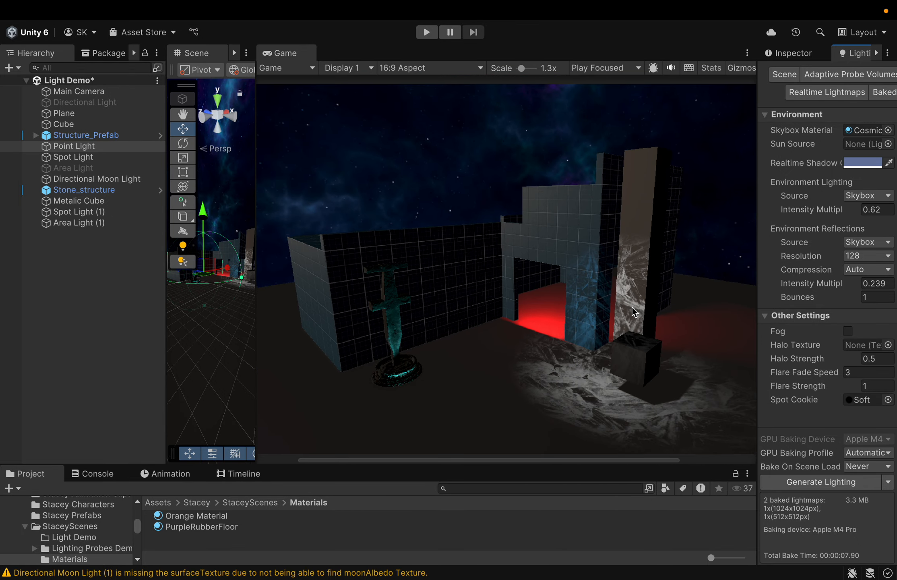
pyautogui.moveTo(257, 361); pyautogui.dragTo(470, 357)
# Step: Move the Metalic Cube along Z in line with the doorway, lower it, and shift it along X into the red light
pyautogui.click(460, 297)
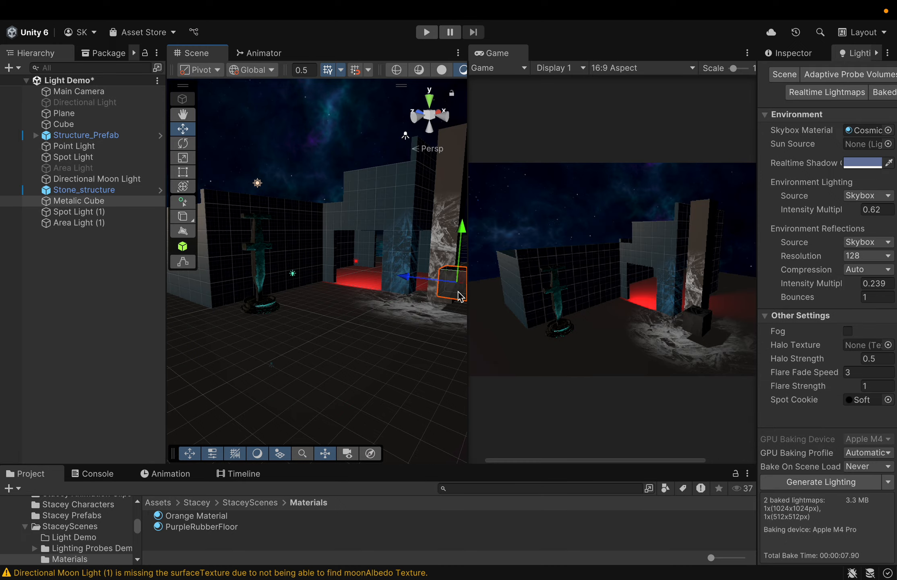
pyautogui.moveTo(418, 280); pyautogui.dragTo(300, 280)
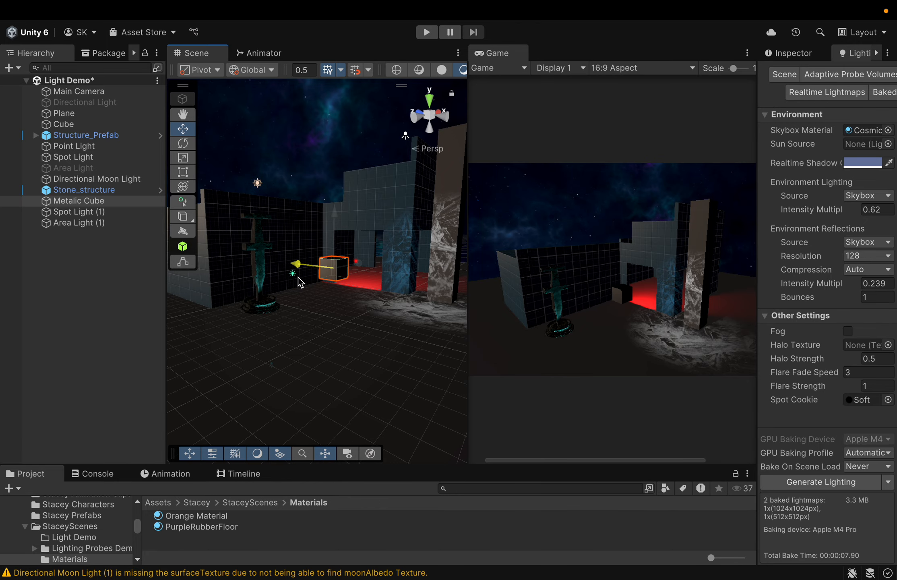
pyautogui.moveTo(366, 356); pyautogui.dragTo(281, 404, button='middle')
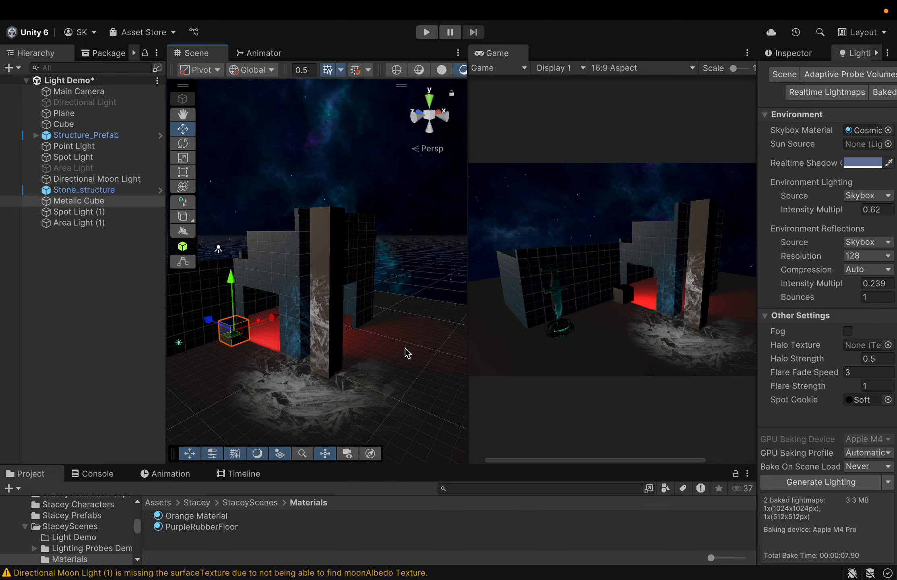
pyautogui.moveTo(404, 347); pyautogui.dragTo(324, 363, button='right')
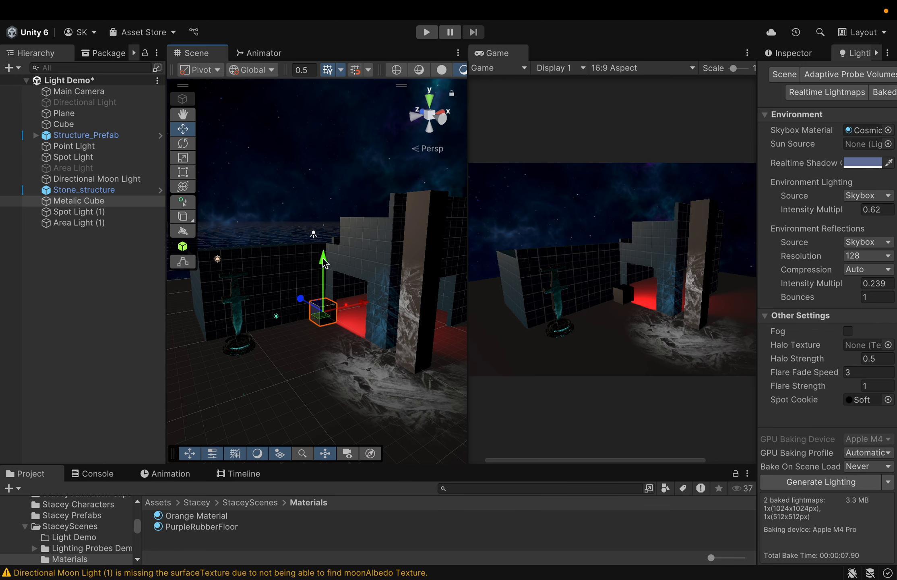
pyautogui.moveTo(322, 258); pyautogui.dragTo(321, 279)
pyautogui.moveTo(364, 320); pyautogui.dragTo(407, 309)
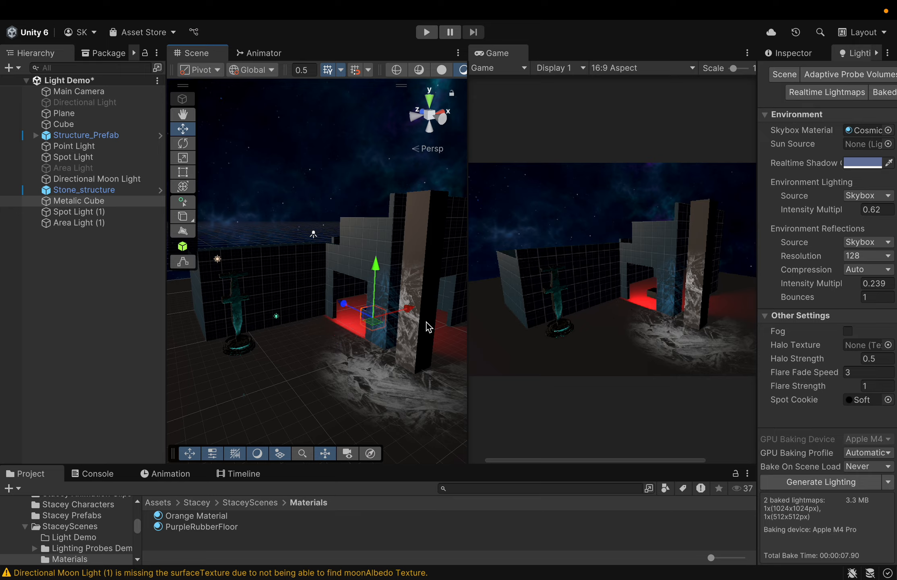
# Step: Raise the Metalic Cube off the floor in the doorway and nudge it slightly along Z
pyautogui.moveTo(381, 356); pyautogui.dragTo(475, 355, button='right')
pyautogui.moveTo(360, 371); pyautogui.dragTo(450, 362, button='middle')
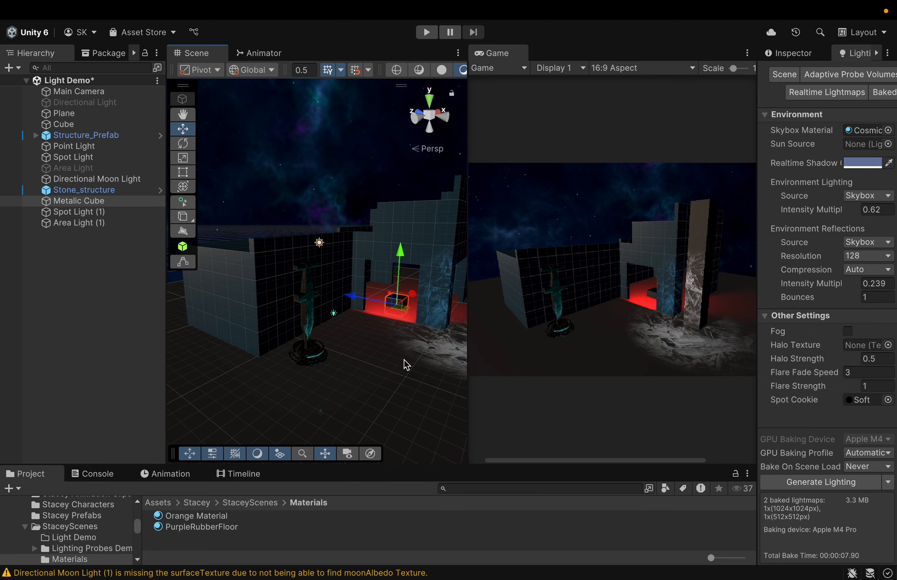
pyautogui.rightClick(406, 358)
pyautogui.click(402, 247)
pyautogui.moveTo(398, 250); pyautogui.dragTo(400, 234)
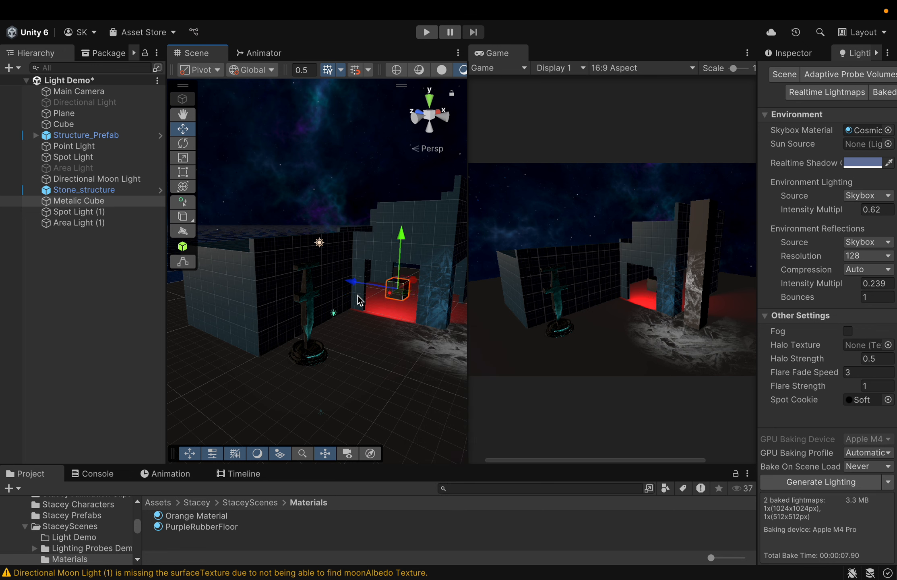
pyautogui.moveTo(349, 284)
pyautogui.mouseDown()
pyautogui.moveTo(332, 284)
pyautogui.moveTo(359, 285)
pyautogui.moveTo(353, 281)
pyautogui.mouseUp()
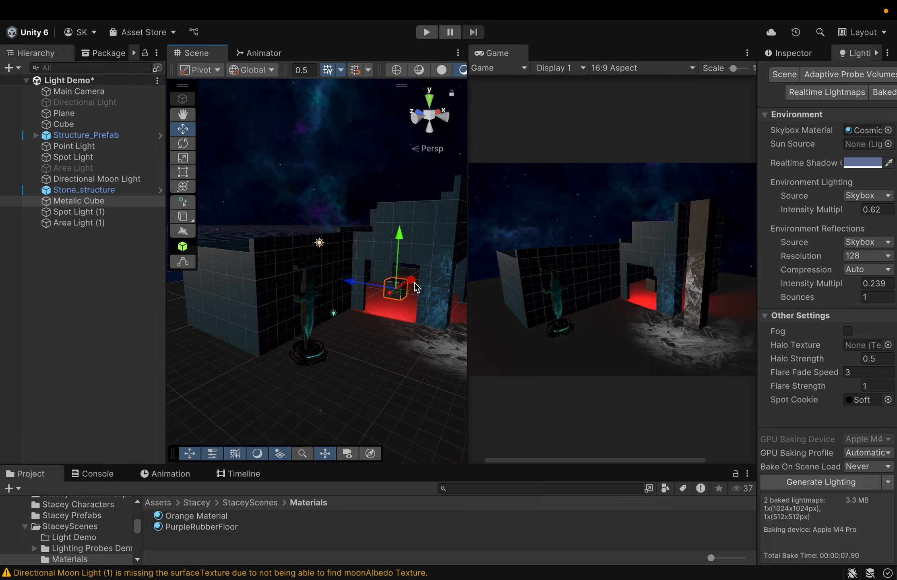
# Step: Move the Metalic Cube along X out past the sword statue and back to just in front of the doorway
pyautogui.moveTo(412, 280); pyautogui.dragTo(301, 359)
pyautogui.moveTo(391, 376); pyautogui.dragTo(363, 374, button='right')
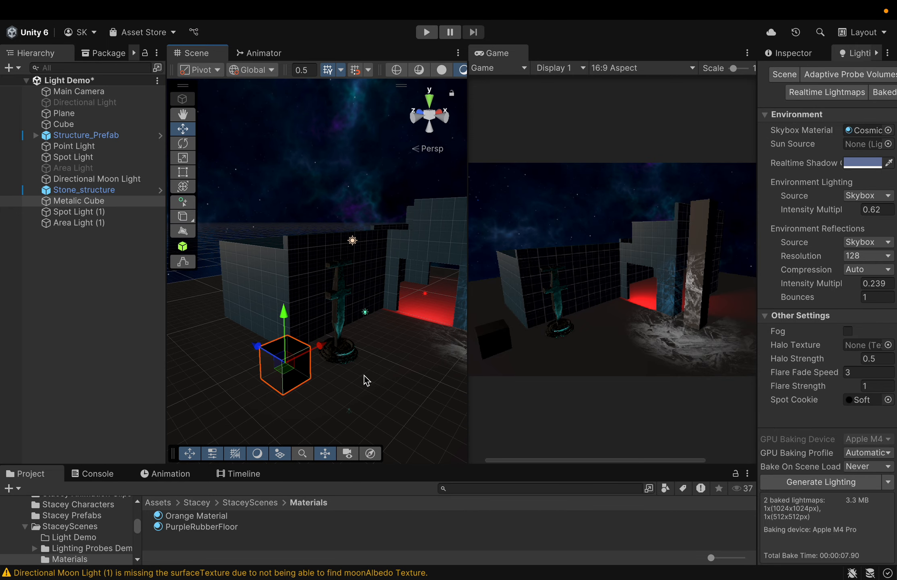
pyautogui.moveTo(364, 374); pyautogui.dragTo(325, 359, button='middle')
pyautogui.moveTo(325, 359); pyautogui.dragTo(282, 370, button='right')
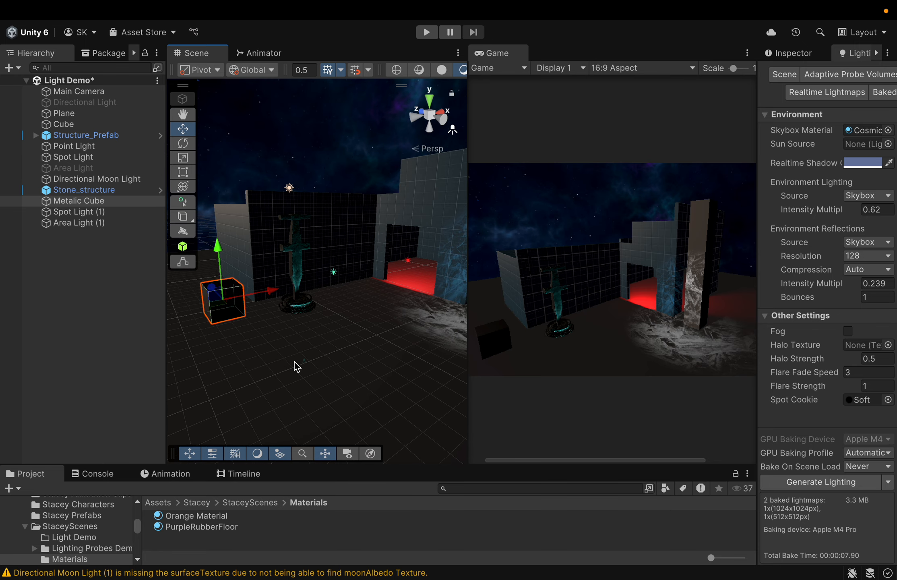
pyautogui.moveTo(293, 365); pyautogui.dragTo(308, 391, button='middle')
pyautogui.moveTo(398, 377); pyautogui.dragTo(361, 381, button='right')
pyautogui.moveTo(361, 382); pyautogui.dragTo(310, 372, button='middle')
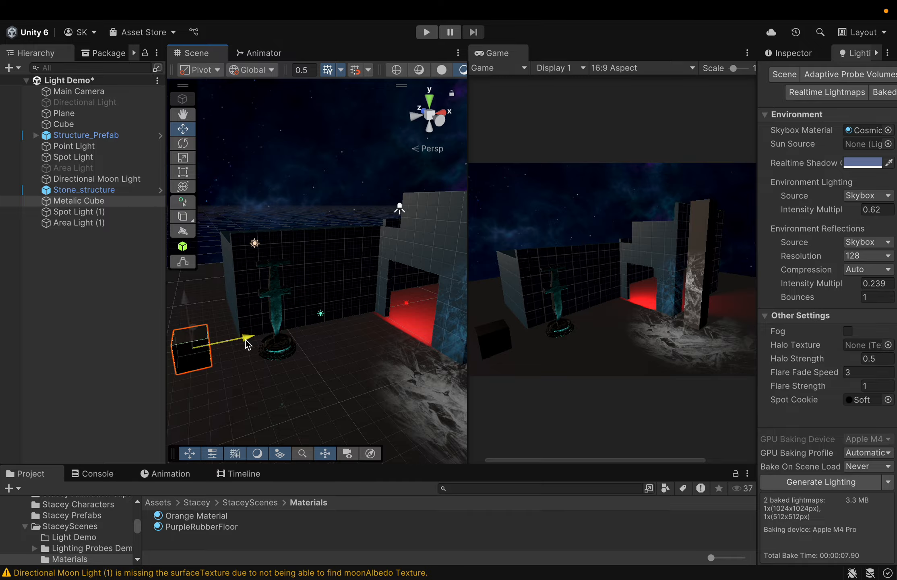
pyautogui.moveTo(245, 339); pyautogui.dragTo(401, 315)
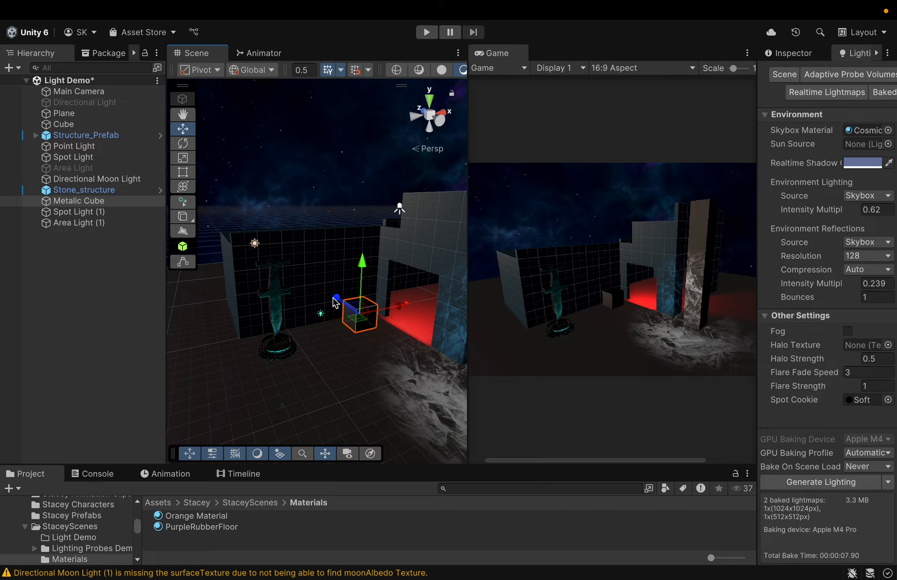
# Step: Move the Metalic Cube along Z to about -5.76, near the stone pillar, and raise it to about Y 1.51
pyautogui.moveTo(335, 305); pyautogui.dragTo(407, 346)
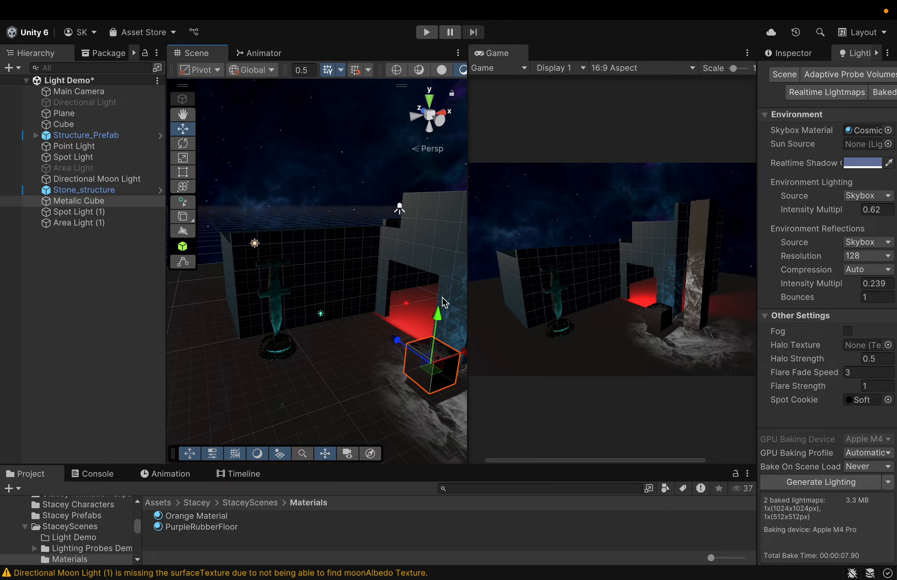
pyautogui.moveTo(440, 316); pyautogui.dragTo(439, 294)
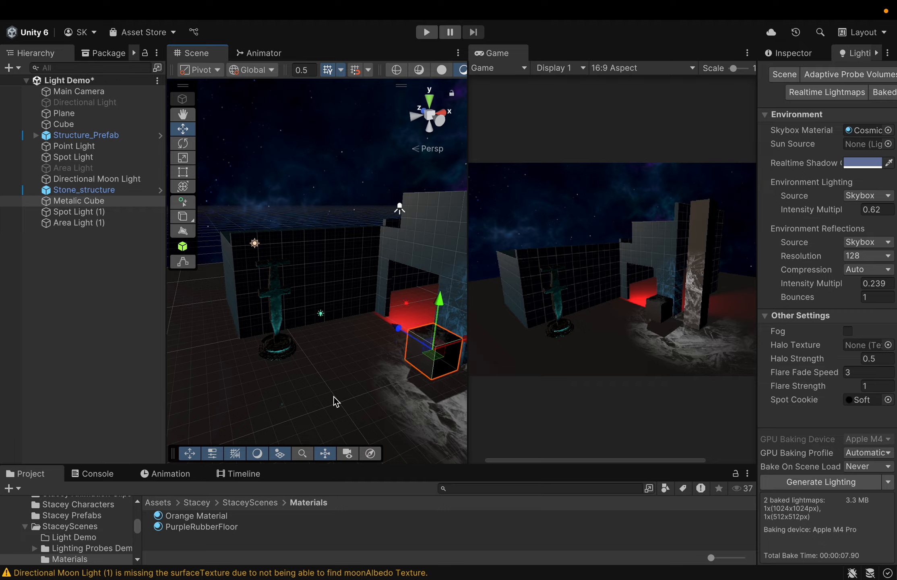
pyautogui.moveTo(328, 406); pyautogui.dragTo(398, 399, button='right')
pyautogui.moveTo(376, 410); pyautogui.dragTo(395, 397, button='middle')
# Step: Show the settings of Area Light (1) in a wider Inspector to review its type, shape and emission
pyautogui.click(100, 224)
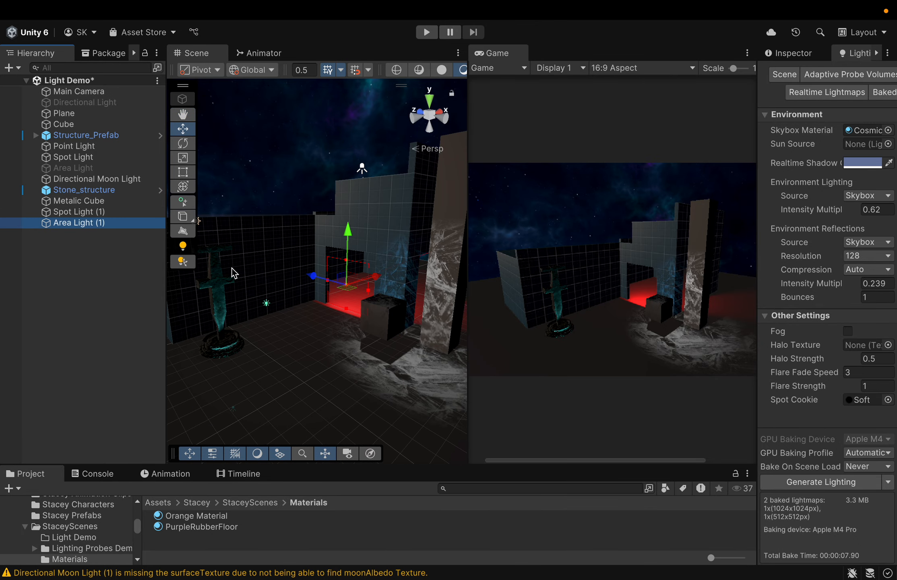
pyautogui.click(813, 53)
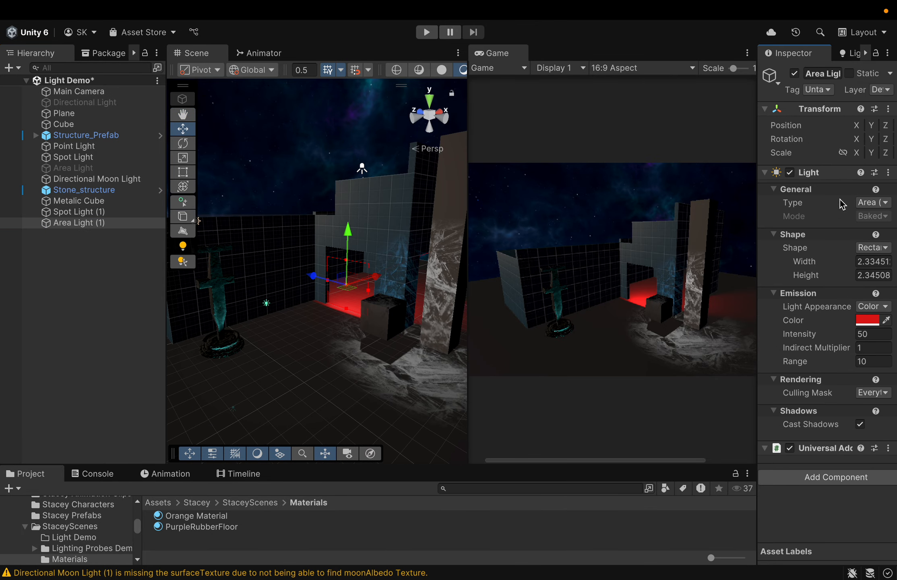
pyautogui.moveTo(756, 296); pyautogui.dragTo(606, 316)
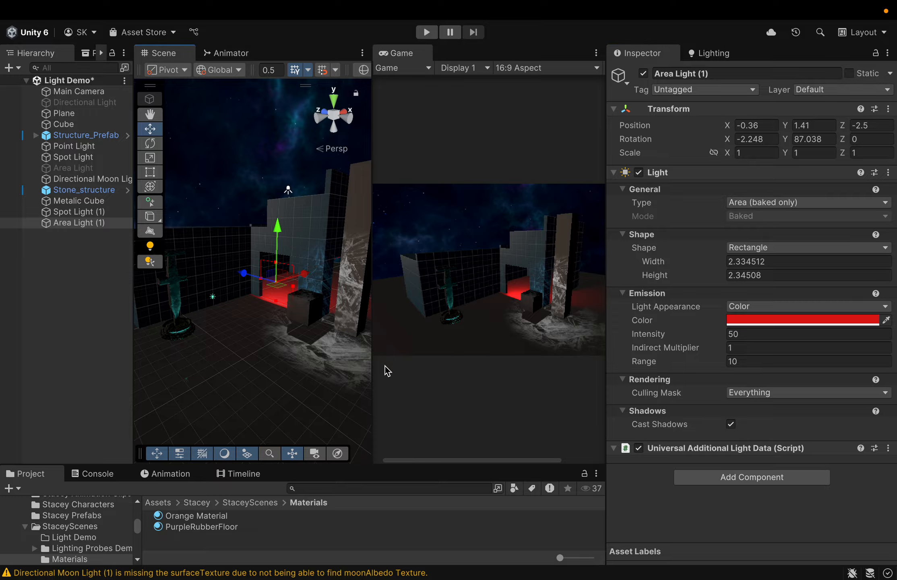
# Step: Move the Metalic Cube along Z to about -2.74 and along X through the doorway to about 1.38
pyautogui.moveTo(287, 378); pyautogui.dragTo(329, 374, button='right')
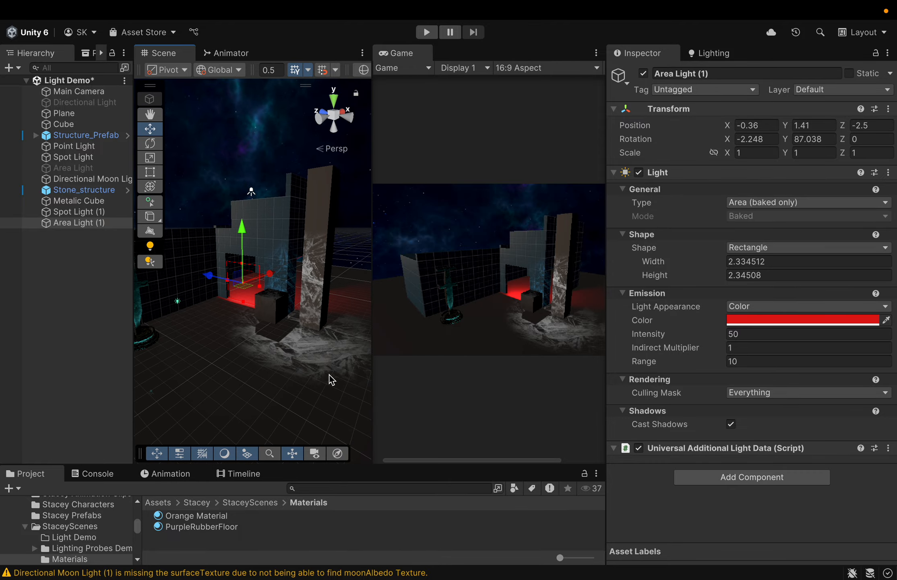
pyautogui.moveTo(321, 374); pyautogui.dragTo(330, 392, button='middle')
pyautogui.click(297, 367)
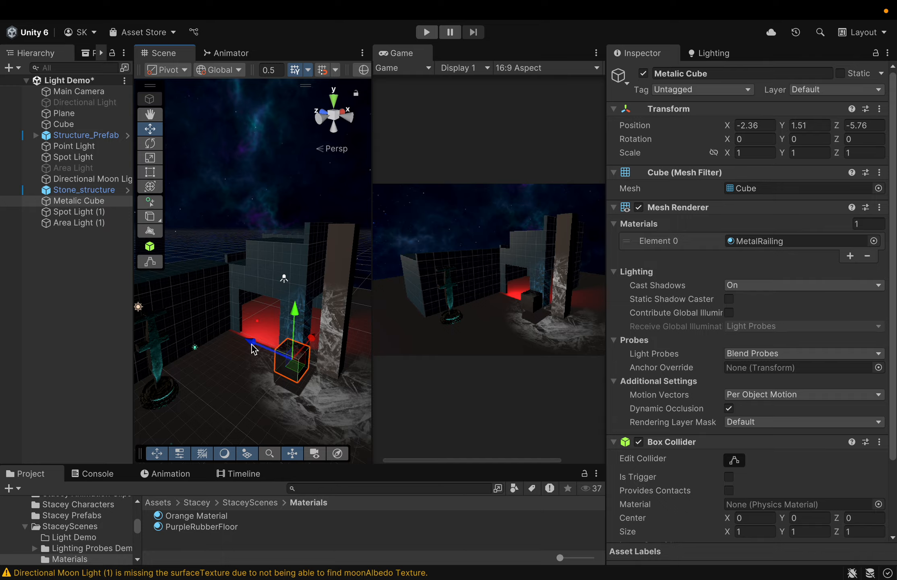
pyautogui.moveTo(253, 346); pyautogui.dragTo(199, 339)
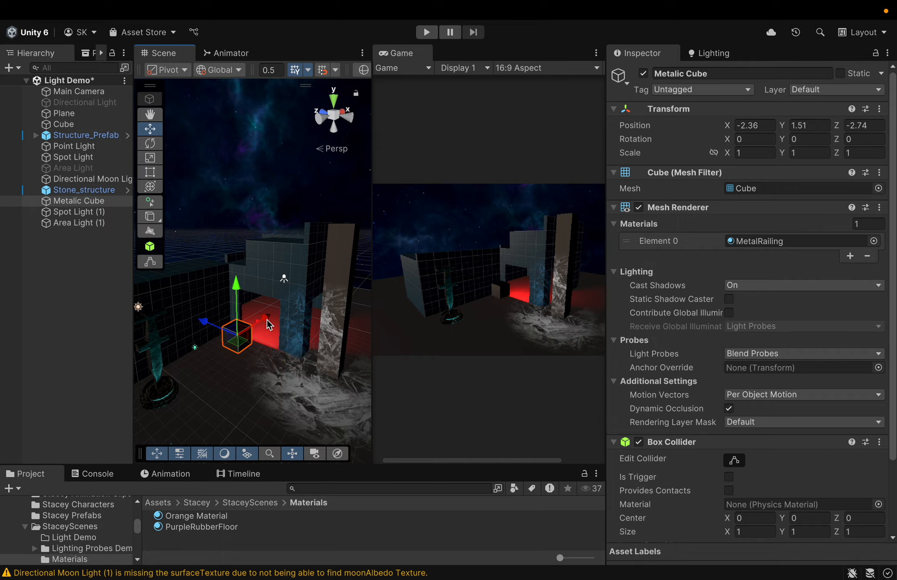
pyautogui.moveTo(267, 319); pyautogui.dragTo(299, 296)
# Step: Lower the Metalic Cube to about Y 0.78 and shift it along X to about 2.37 inside the structure
pyautogui.moveTo(301, 389); pyautogui.dragTo(232, 387, button='right')
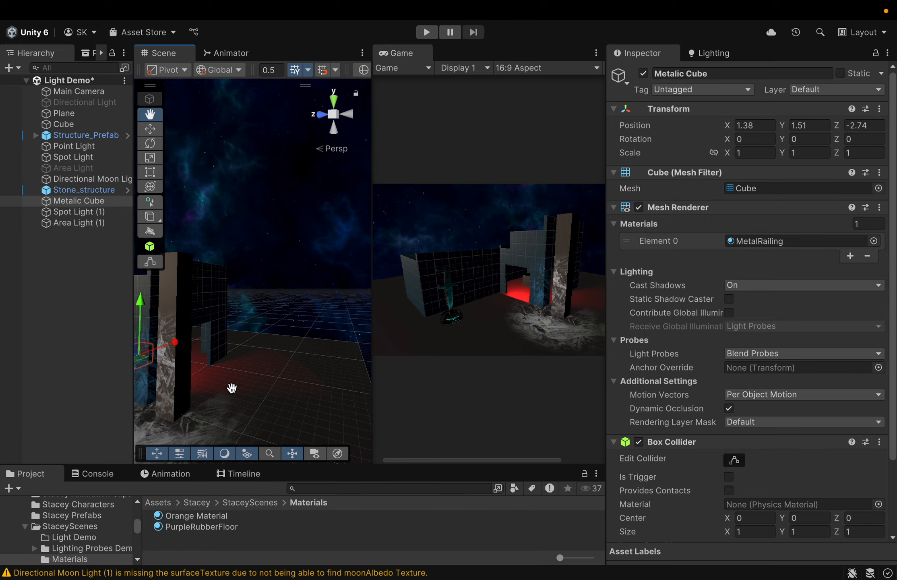
pyautogui.moveTo(300, 380); pyautogui.dragTo(271, 370, button='right')
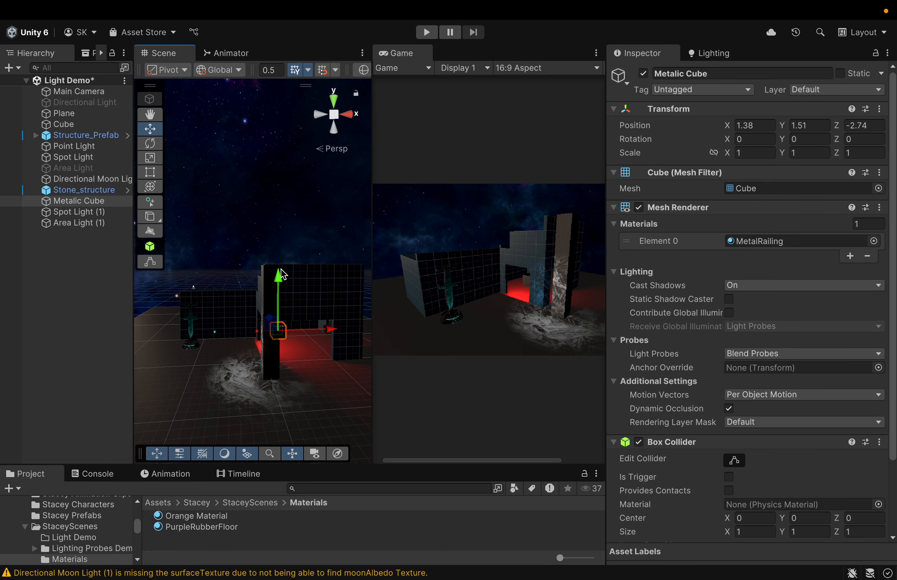
pyautogui.moveTo(283, 274); pyautogui.dragTo(284, 287)
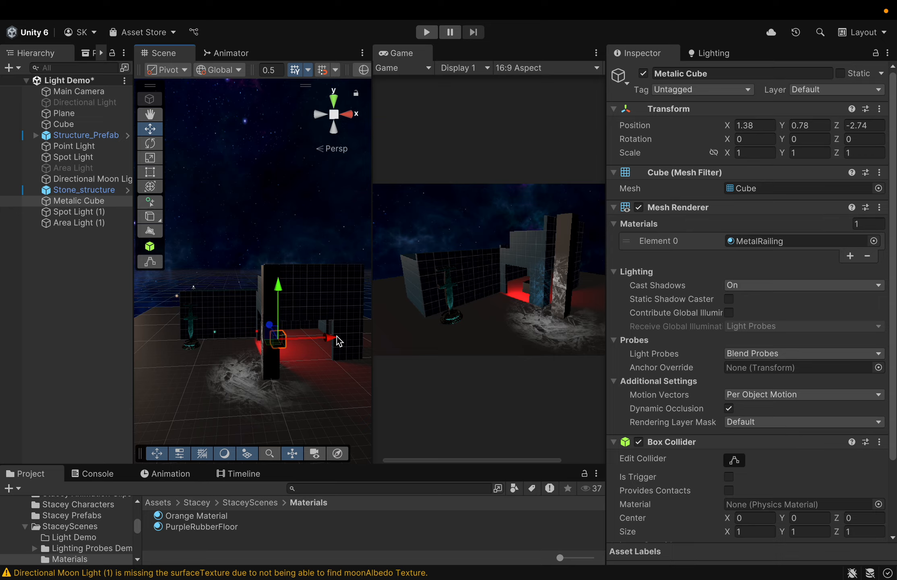
pyautogui.moveTo(336, 342); pyautogui.dragTo(346, 340)
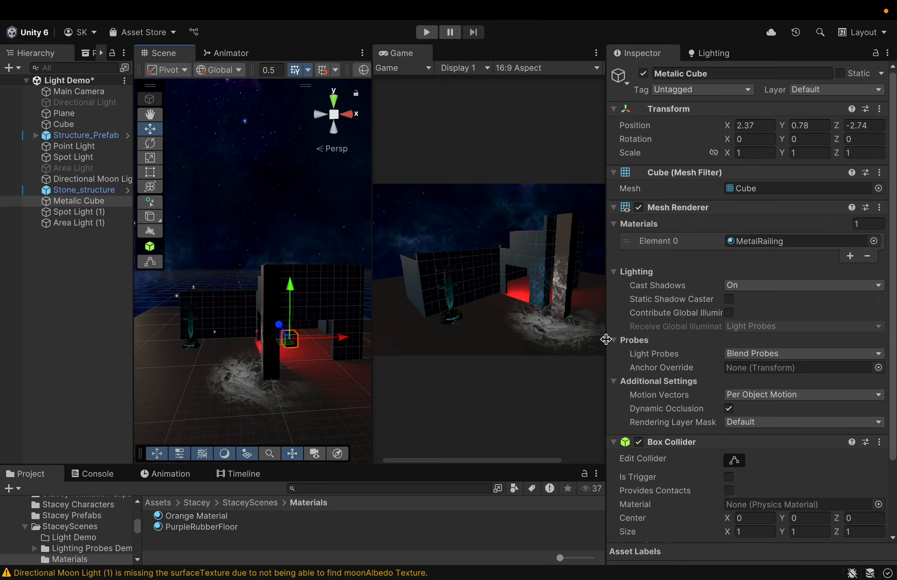
# Step: Generate the scene's lighting again with the Metalic Cube placed inside the structure
pyautogui.click(706, 56)
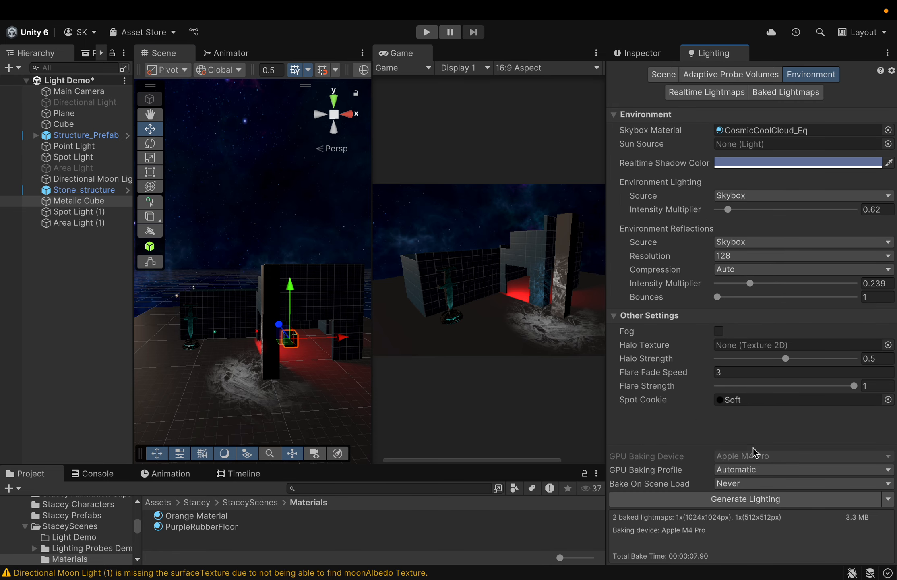
pyautogui.click(741, 506)
# Step: Examine the baked red light on the floor and walls around the doorway and the Metalic Cube
pyautogui.scroll(2, 258, 392)
pyautogui.click(320, 114)
pyautogui.scroll(8, 303, 385)
pyautogui.scroll(1, 358, 386)
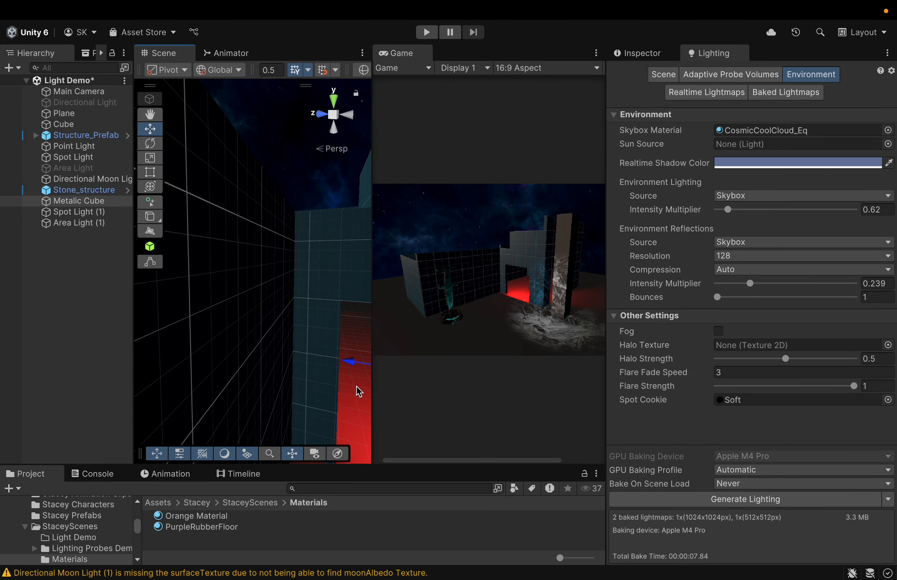
pyautogui.moveTo(355, 386); pyautogui.dragTo(105, 391, button='middle')
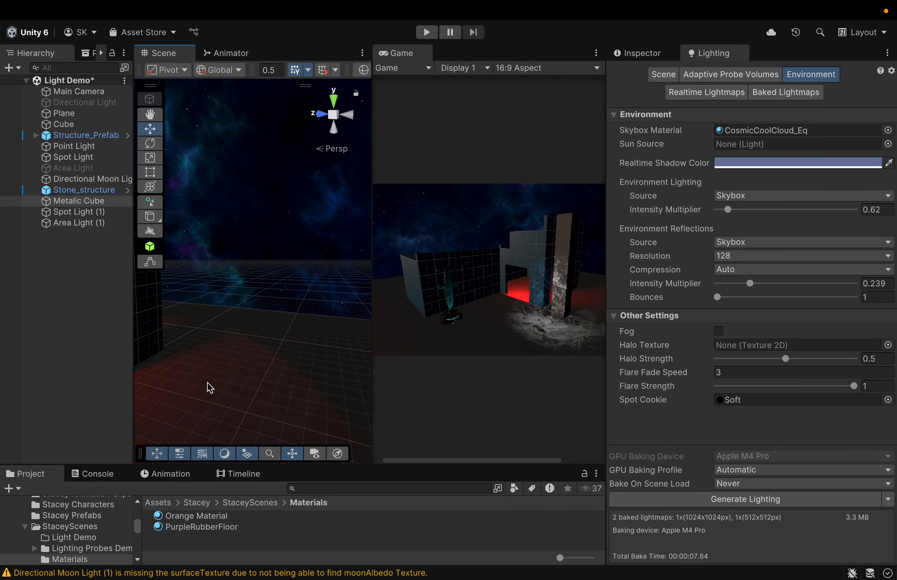
pyautogui.moveTo(207, 381); pyautogui.dragTo(15, 409, button='right')
pyautogui.scroll(5, 233, 391)
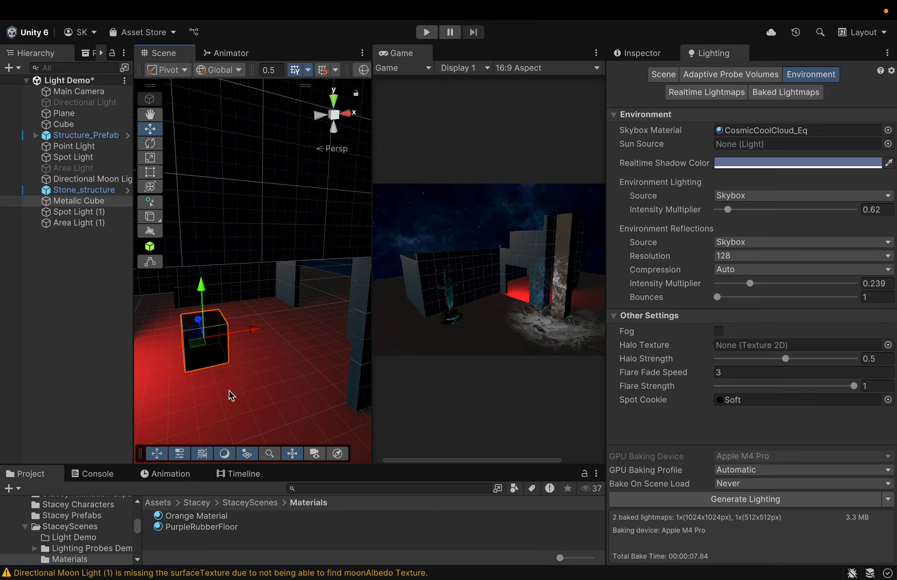
pyautogui.scroll(5, 229, 391)
pyautogui.moveTo(231, 390); pyautogui.dragTo(376, 383, button='right')
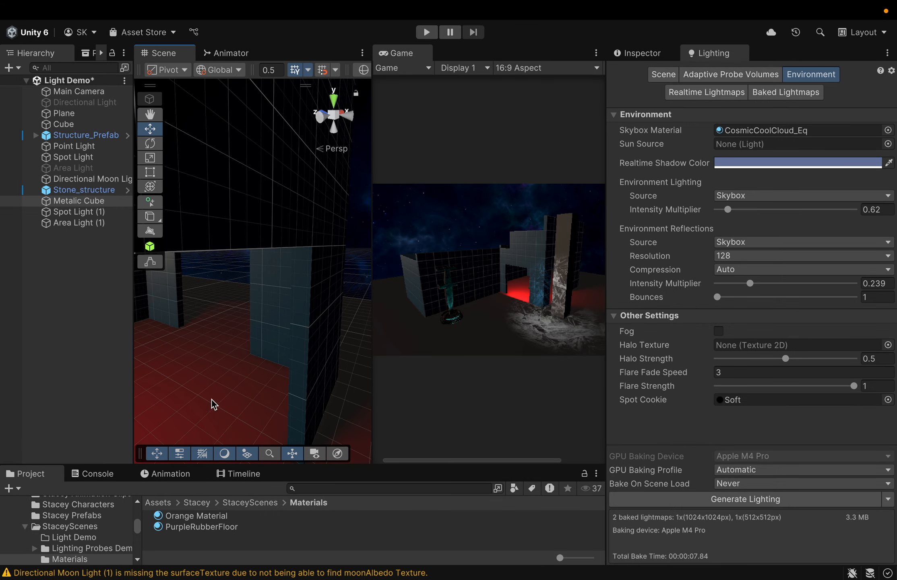
pyautogui.moveTo(211, 388); pyautogui.dragTo(180, 386, button='middle')
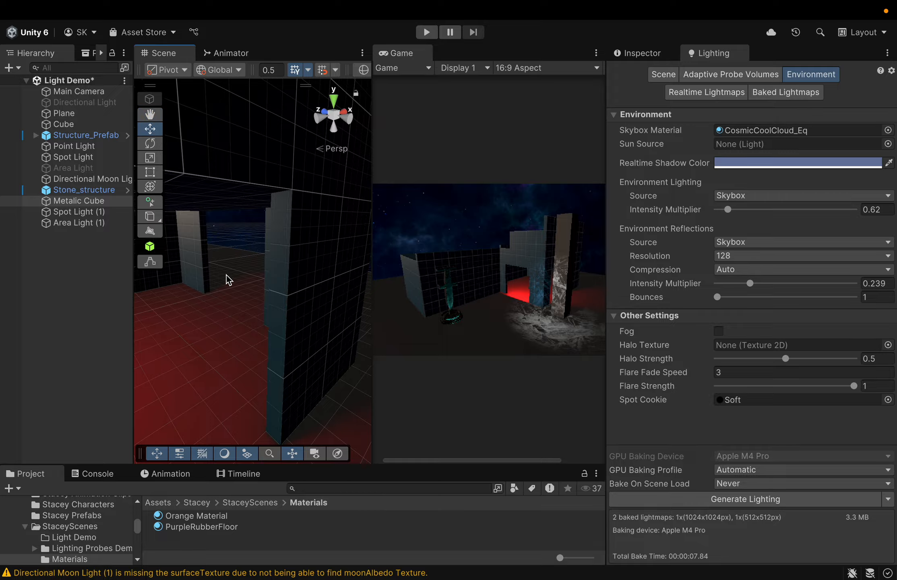
pyautogui.moveTo(322, 364); pyautogui.dragTo(205, 395, button='right')
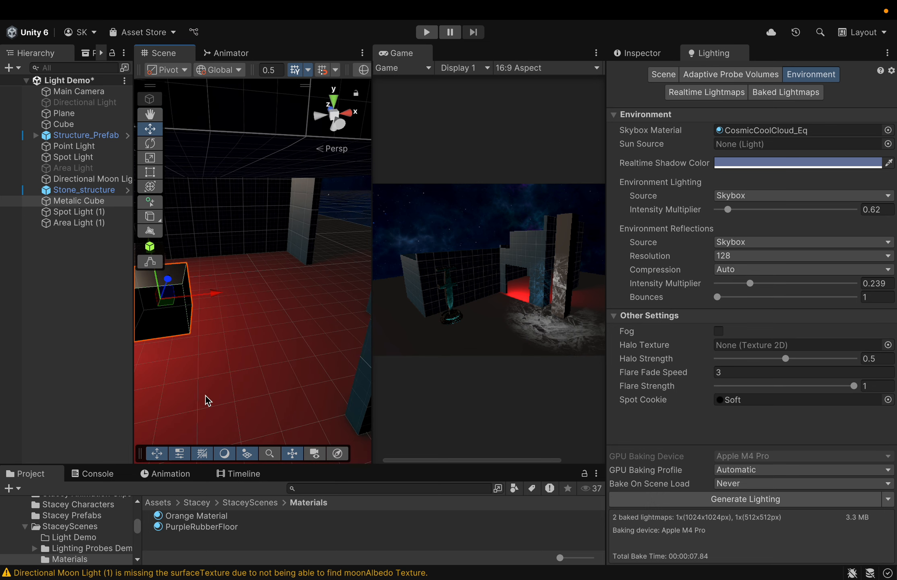
# Step: Move the Metalic Cube along X out of the structure past the red light, and back to the light's edge
pyautogui.moveTo(206, 293); pyautogui.dragTo(513, 271)
pyautogui.moveTo(290, 408); pyautogui.dragTo(16, 412, button='right')
pyautogui.moveTo(14, 408); pyautogui.dragTo(12, 403, button='middle')
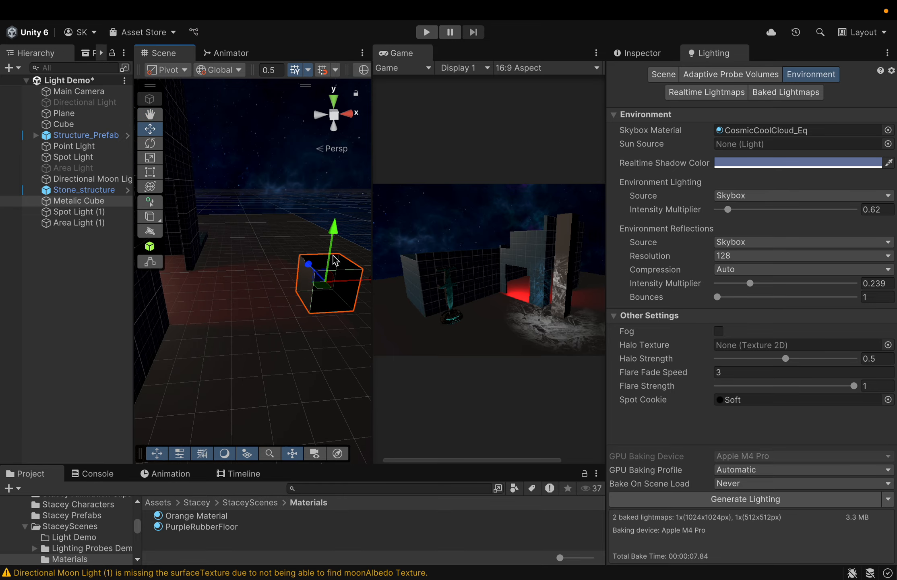
pyautogui.moveTo(318, 379); pyautogui.dragTo(241, 385, button='middle')
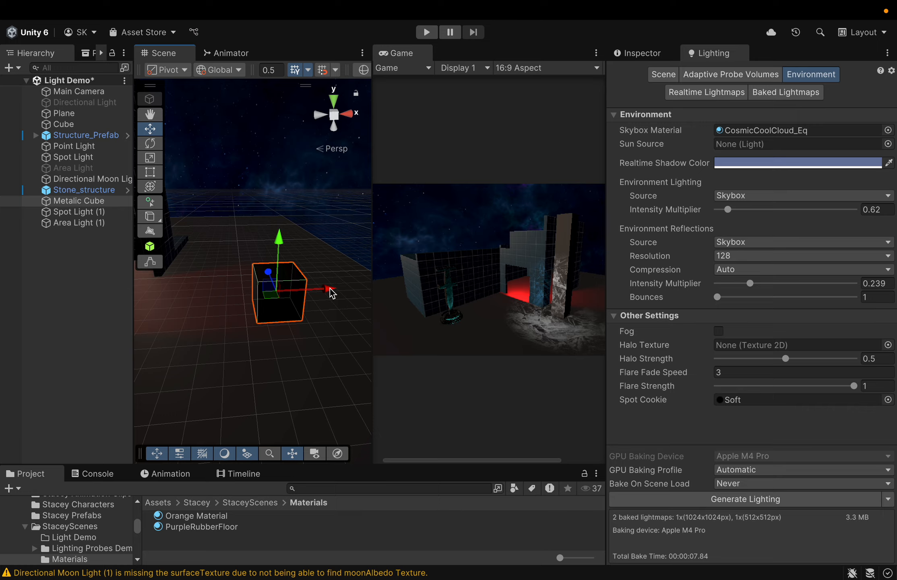
pyautogui.moveTo(330, 292); pyautogui.dragTo(242, 294)
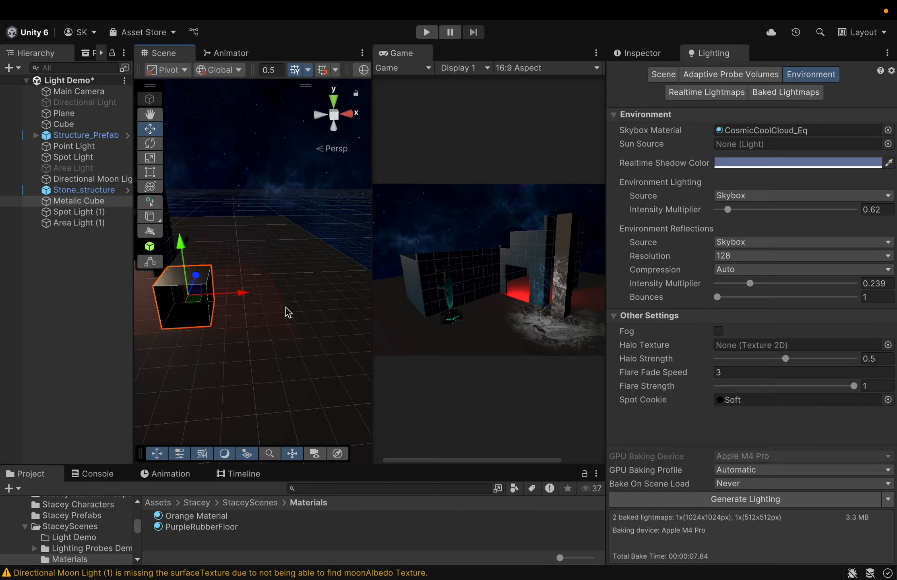
# Step: Shift the Metalic Cube slightly along Z outside the structure and lower it toward the floor
pyautogui.moveTo(287, 308); pyautogui.dragTo(176, 352, button='right')
pyautogui.moveTo(269, 331); pyautogui.dragTo(75, 354, button='middle')
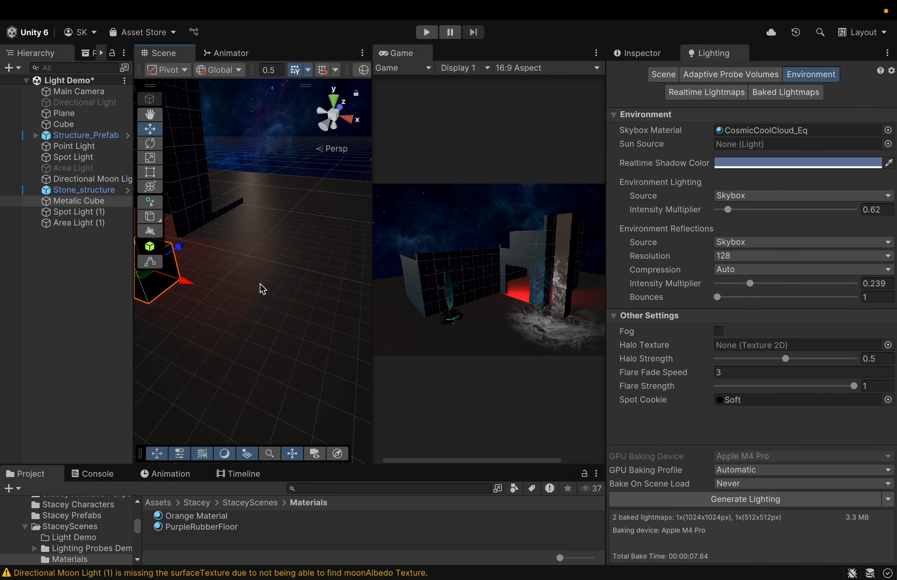
pyautogui.moveTo(260, 284); pyautogui.dragTo(187, 313, button='right')
pyautogui.moveTo(255, 212); pyautogui.dragTo(278, 202)
pyautogui.moveTo(260, 141); pyautogui.dragTo(259, 157)
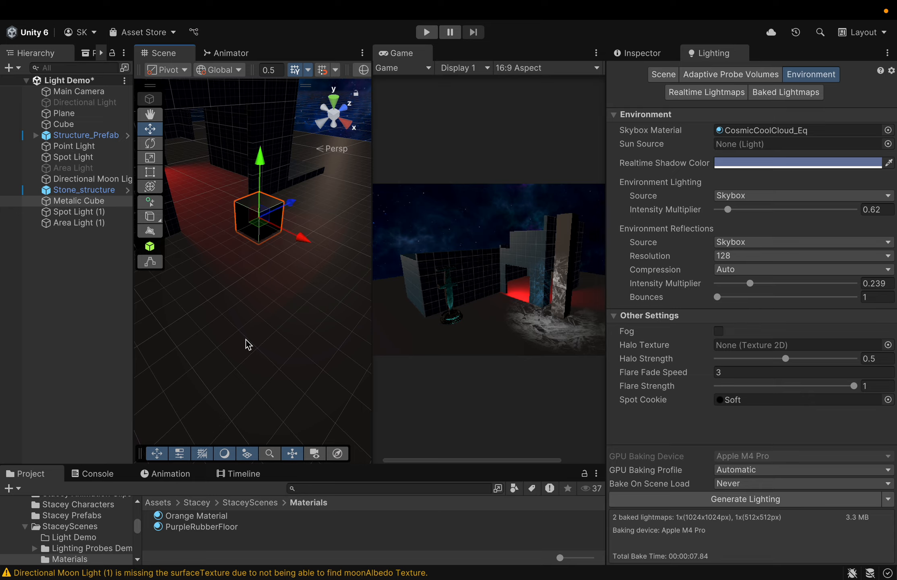
# Step: Examine the Metalic Cube on the red-lit floor from several angles, enlarging the Scene view
pyautogui.moveTo(246, 339); pyautogui.dragTo(370, 320, button='right')
pyautogui.moveTo(297, 339); pyautogui.dragTo(390, 309, button='middle')
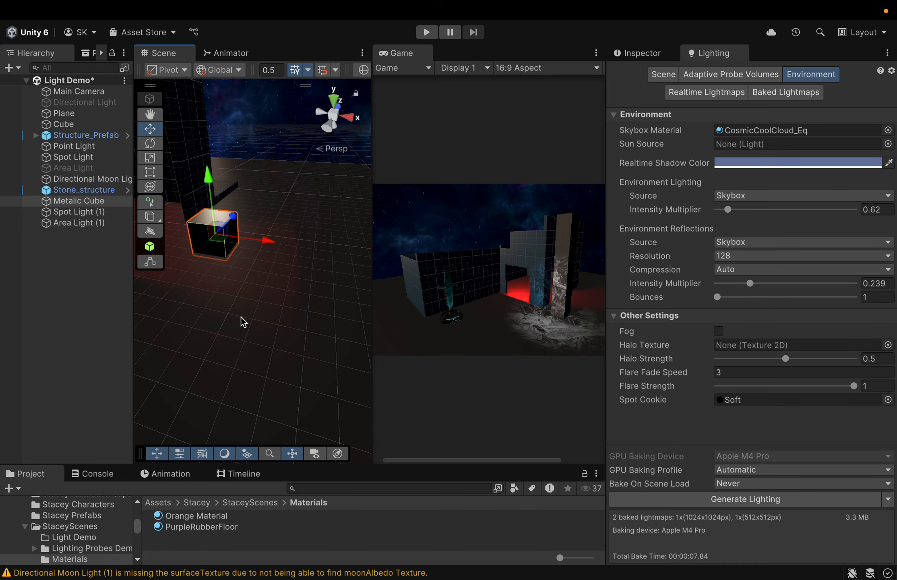
pyautogui.moveTo(243, 321); pyautogui.dragTo(300, 336, button='right')
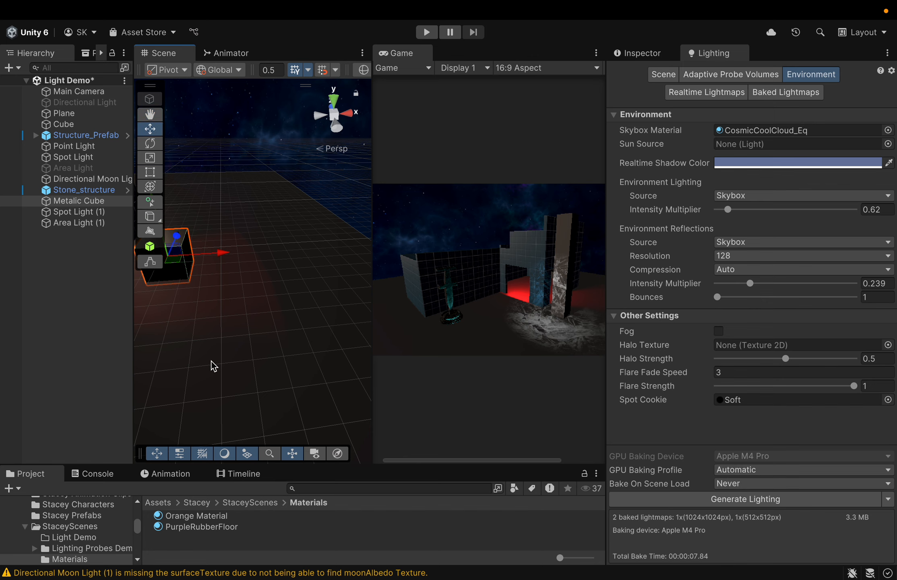
pyautogui.moveTo(211, 360); pyautogui.dragTo(279, 351, button='right')
pyautogui.moveTo(258, 354); pyautogui.dragTo(395, 331, button='middle')
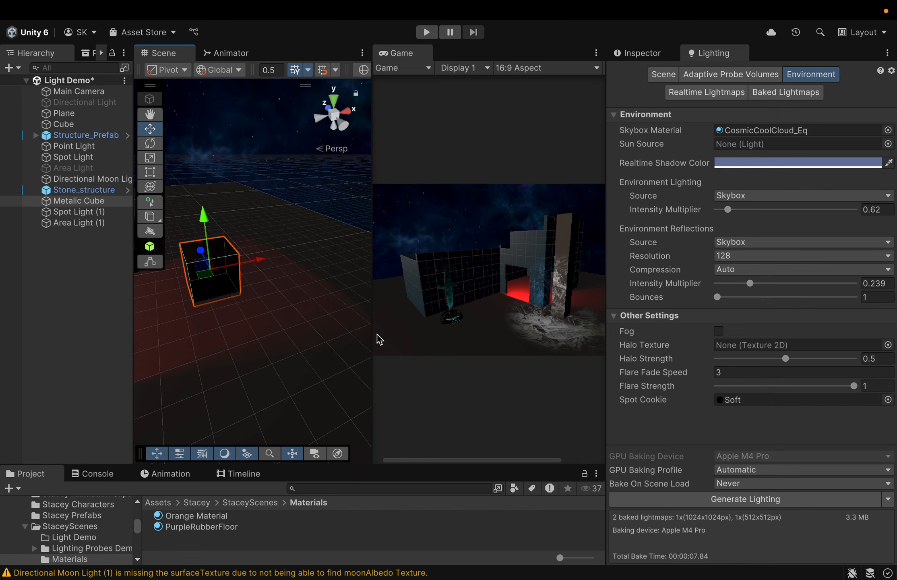
pyautogui.moveTo(370, 334); pyautogui.dragTo(459, 334)
pyautogui.moveTo(344, 349); pyautogui.dragTo(400, 333, button='middle')
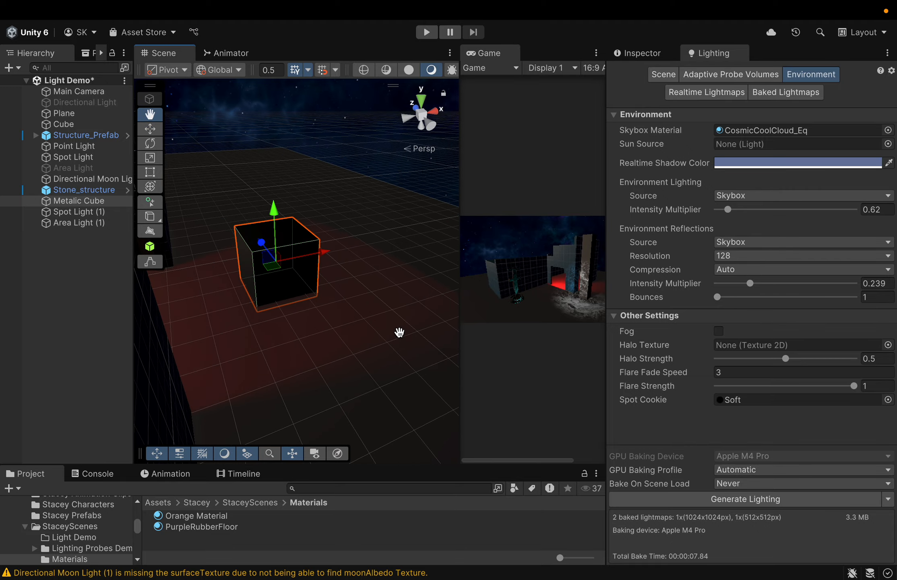
# Step: Enable the Directional Light object in the scene
pyautogui.click(68, 104)
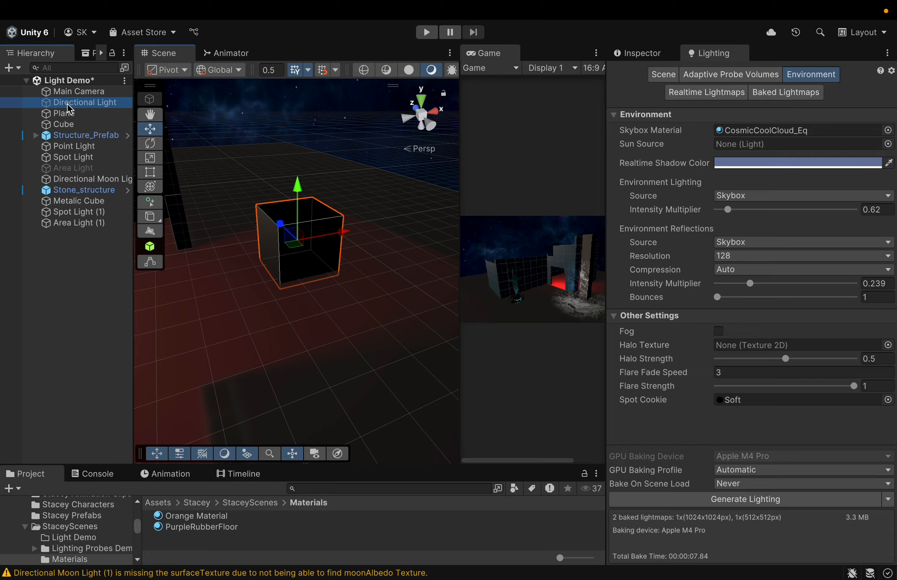
pyautogui.click(642, 53)
pyautogui.click(642, 74)
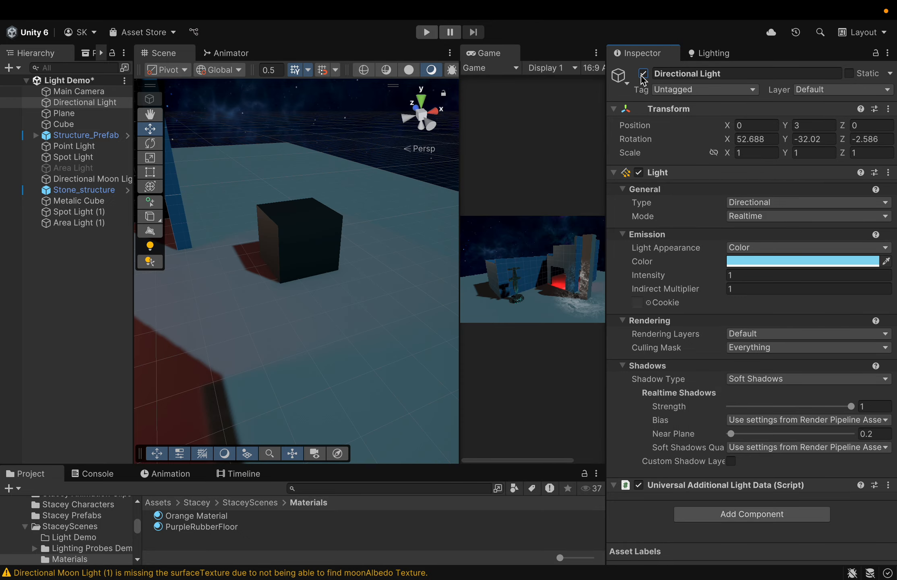
# Step: Examine how the blue Directional Light falls on the structure, floor, Metalic Cube and stone pillar
pyautogui.moveTo(398, 344); pyautogui.dragTo(283, 354, button='right')
pyautogui.moveTo(344, 334); pyautogui.dragTo(235, 273, button='right')
pyautogui.scroll(-3, 289, 343)
pyautogui.scroll(-10, 289, 344)
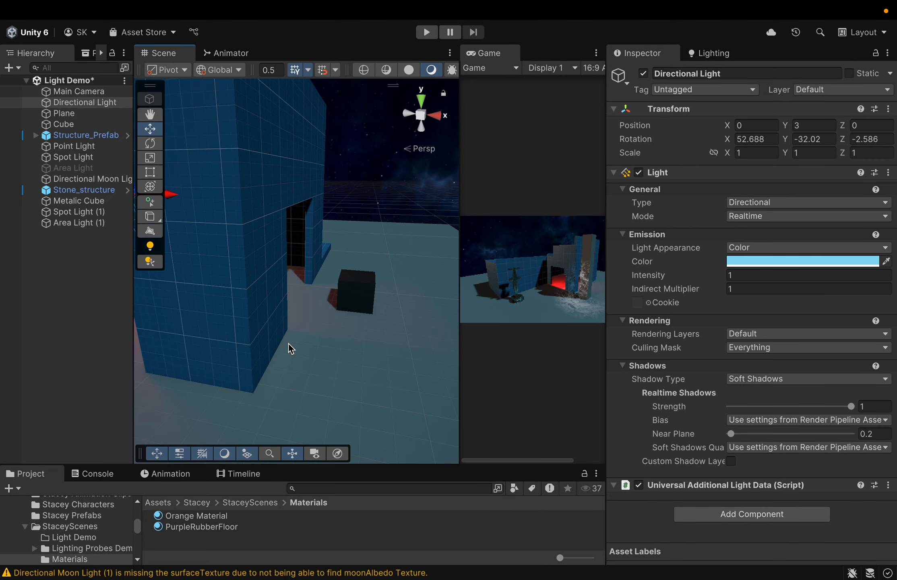
pyautogui.moveTo(326, 347); pyautogui.dragTo(423, 362, button='right')
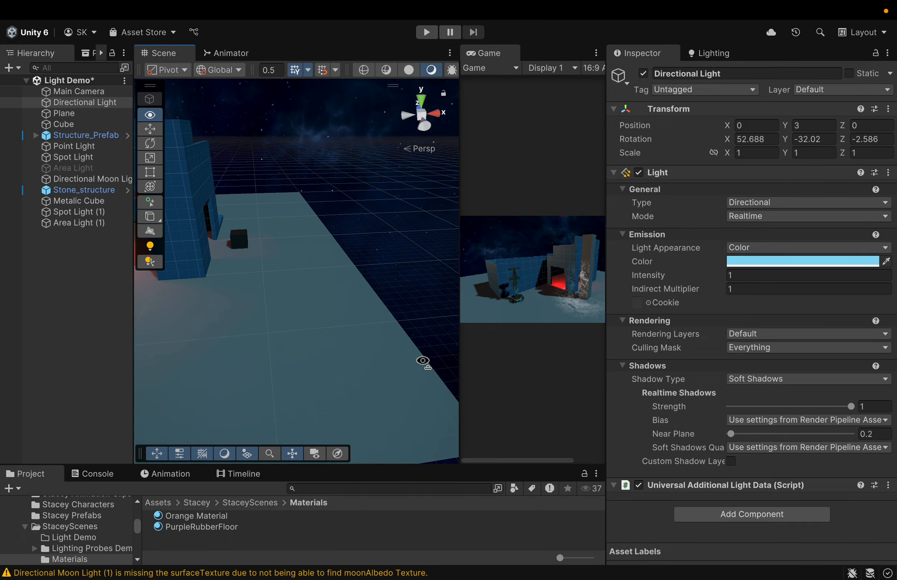
pyautogui.moveTo(176, 348); pyautogui.dragTo(298, 347, button='right')
pyautogui.moveTo(211, 357); pyautogui.dragTo(427, 319, button='middle')
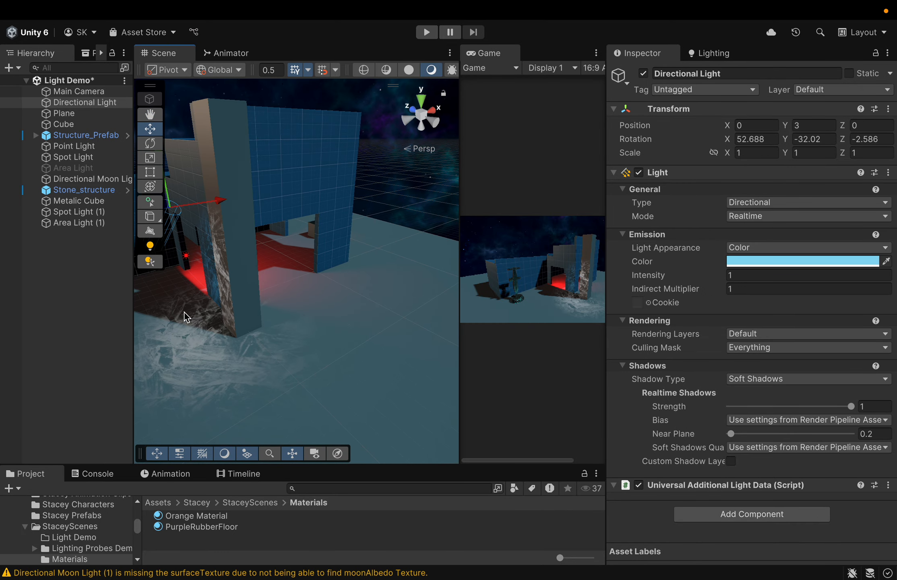
# Step: Disable the Directional Moon Light object
pyautogui.click(82, 180)
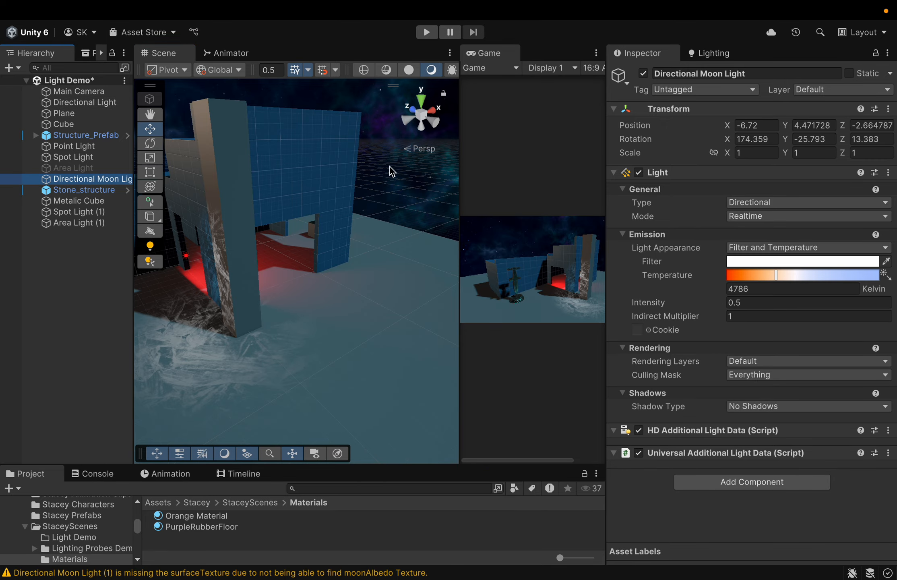
pyautogui.click(643, 74)
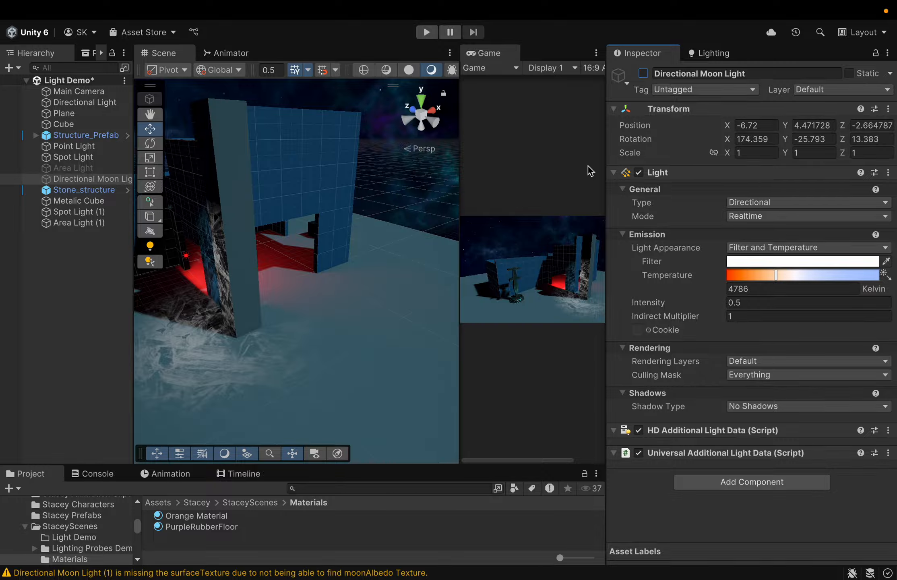
# Step: Examine the stone statue, wall structure, floor and Metalic Cube from several angles under the remaining Directional Light
pyautogui.moveTo(404, 349); pyautogui.dragTo(401, 329, button='middle')
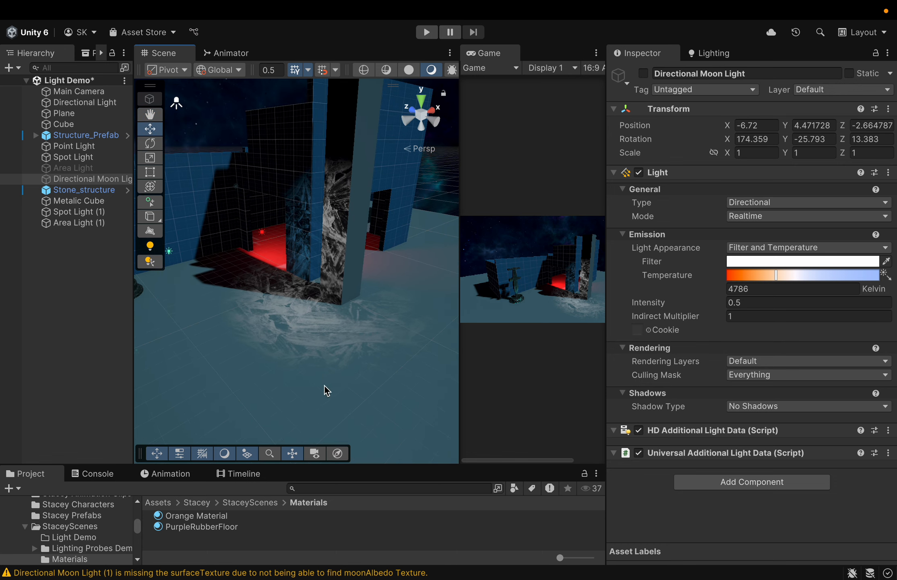
pyautogui.scroll(-3, 338, 376)
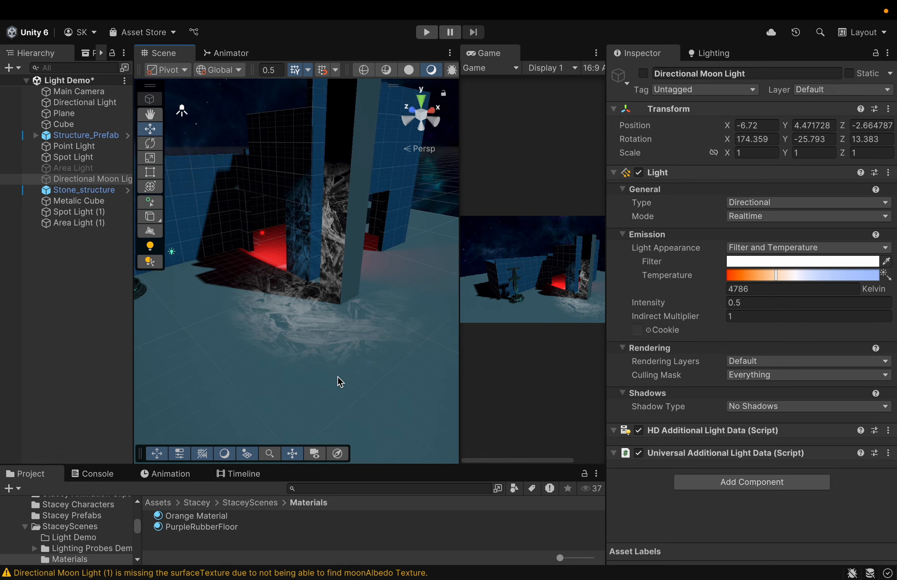
pyautogui.scroll(1, 338, 377)
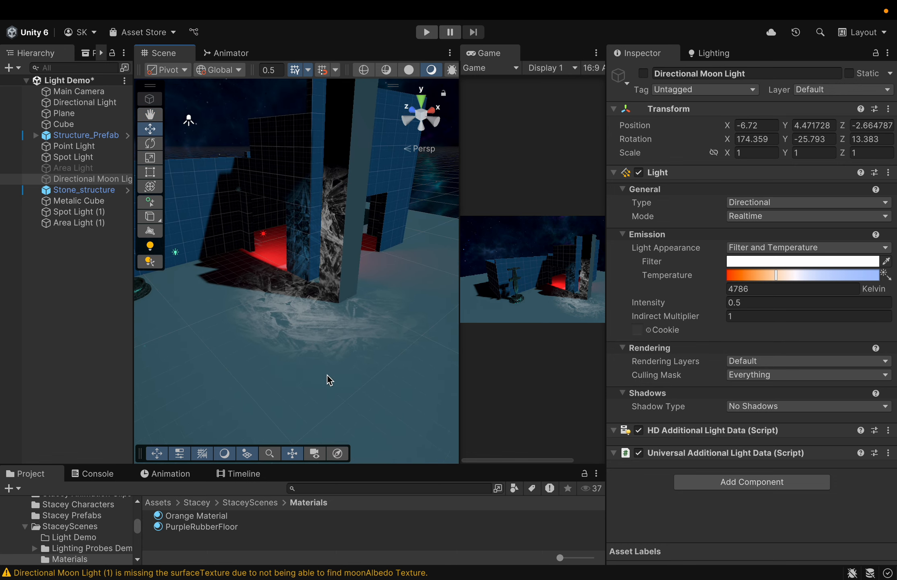
pyautogui.scroll(3, 328, 380)
pyautogui.moveTo(329, 384); pyautogui.dragTo(369, 398, button='middle')
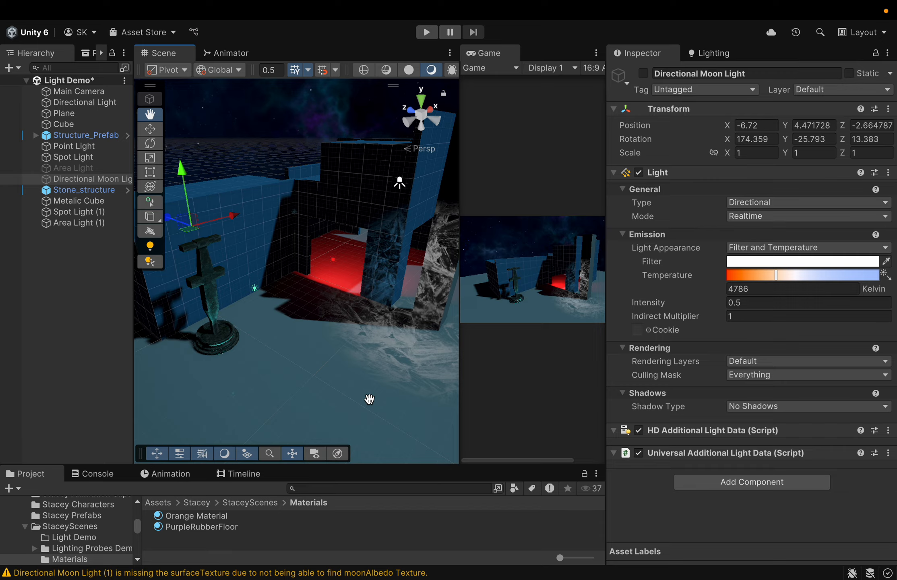
pyautogui.moveTo(368, 399); pyautogui.dragTo(263, 403, button='middle')
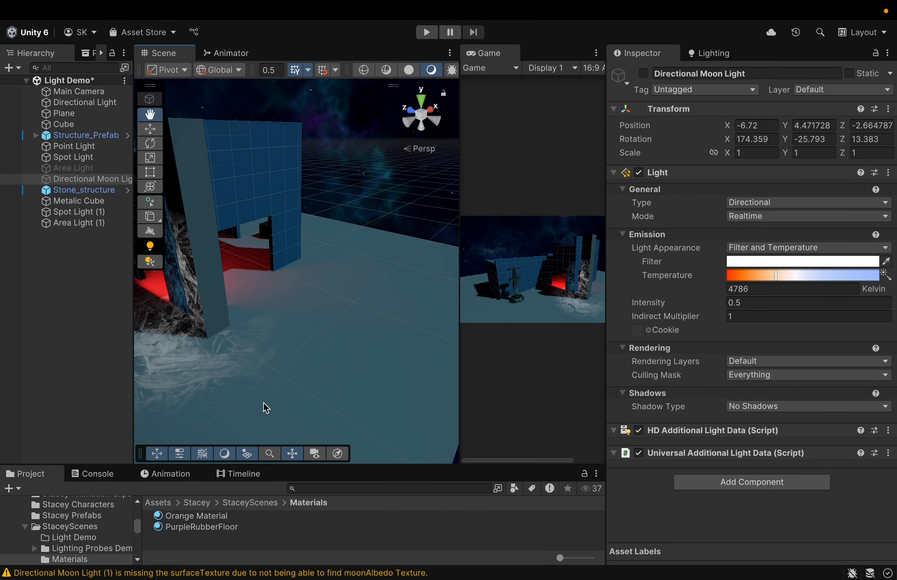
pyautogui.moveTo(361, 372); pyautogui.dragTo(277, 381, button='right')
pyautogui.moveTo(415, 349); pyautogui.dragTo(235, 404, button='middle')
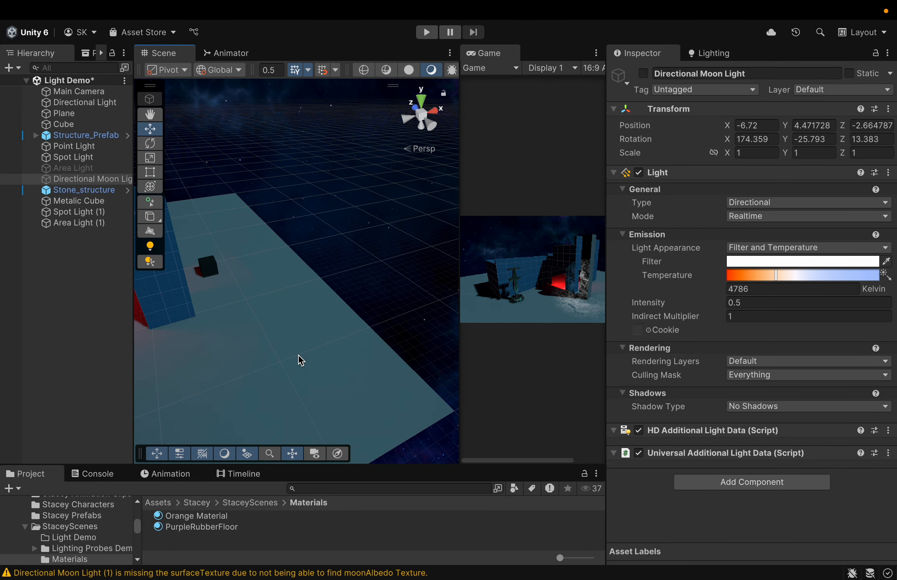
pyautogui.moveTo(243, 384); pyautogui.dragTo(276, 381, button='right')
pyautogui.moveTo(276, 381); pyautogui.dragTo(503, 327, button='middle')
pyautogui.moveTo(279, 384); pyautogui.dragTo(288, 378, button='right')
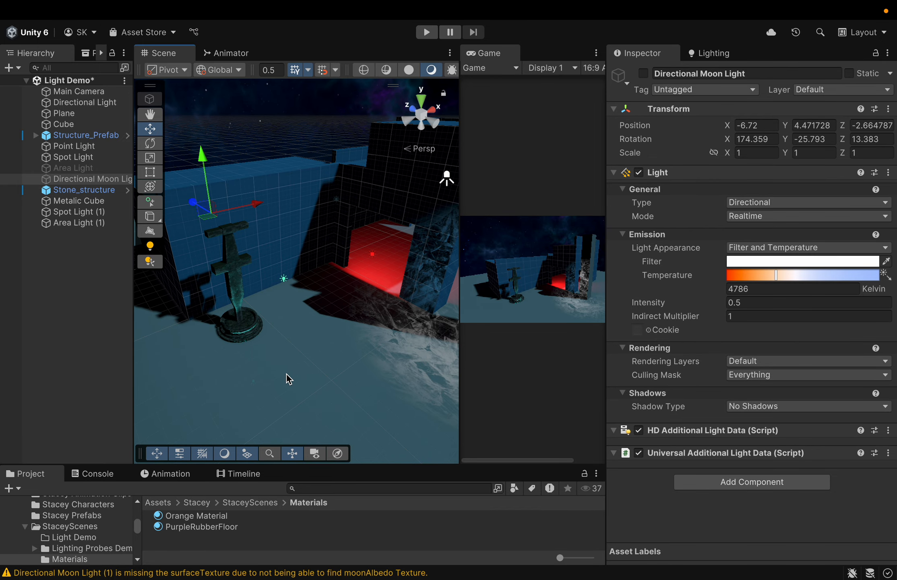
# Step: Select the Stone_structure statue, expand its Altar material and set the Workflow Mode to Metallic, reviewing the surface inputs
pyautogui.click(233, 274)
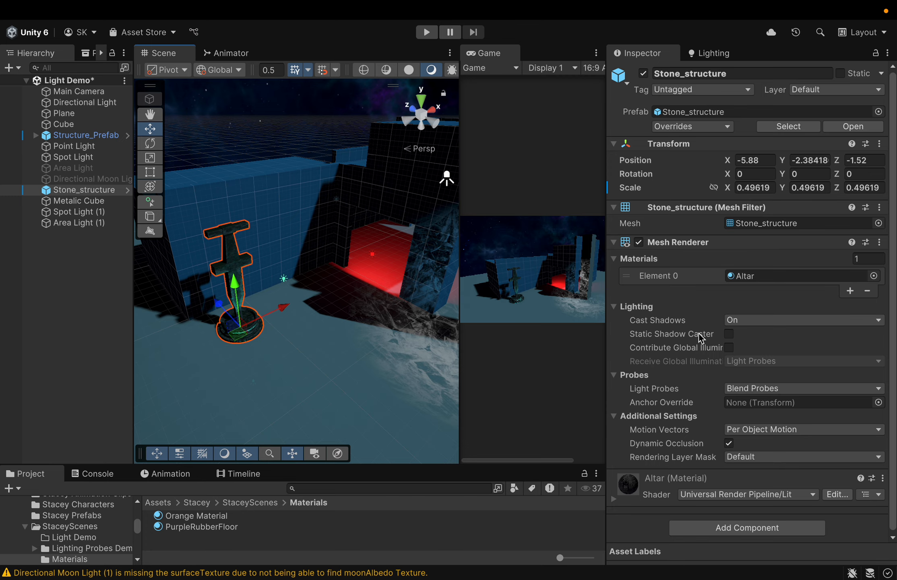
pyautogui.click(613, 499)
pyautogui.scroll(-3, 684, 461)
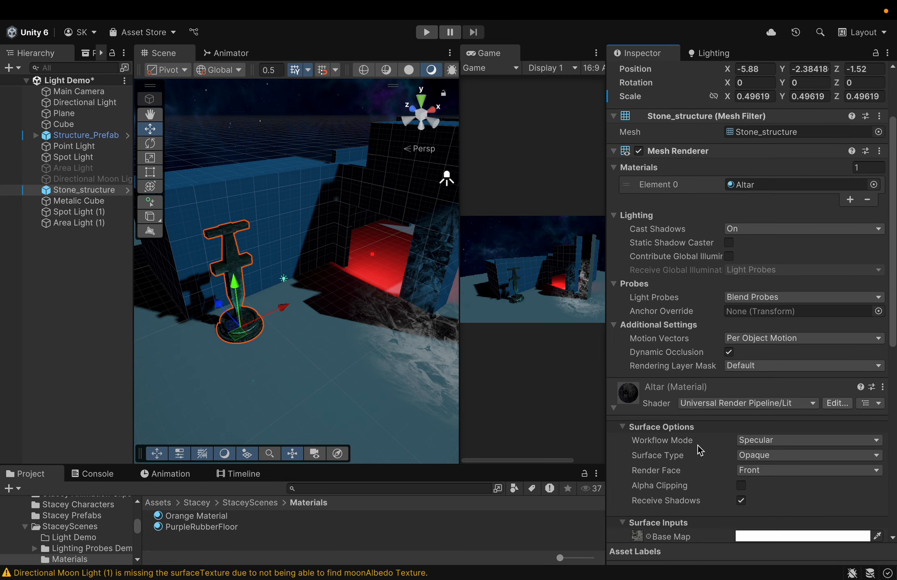
pyautogui.scroll(-5, 699, 449)
pyautogui.scroll(-1, 766, 439)
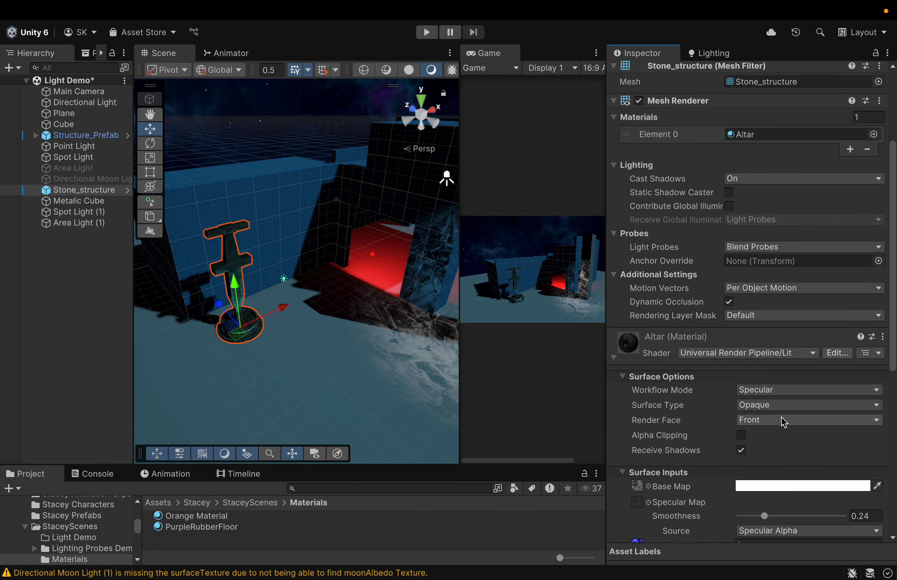
pyautogui.click(779, 391)
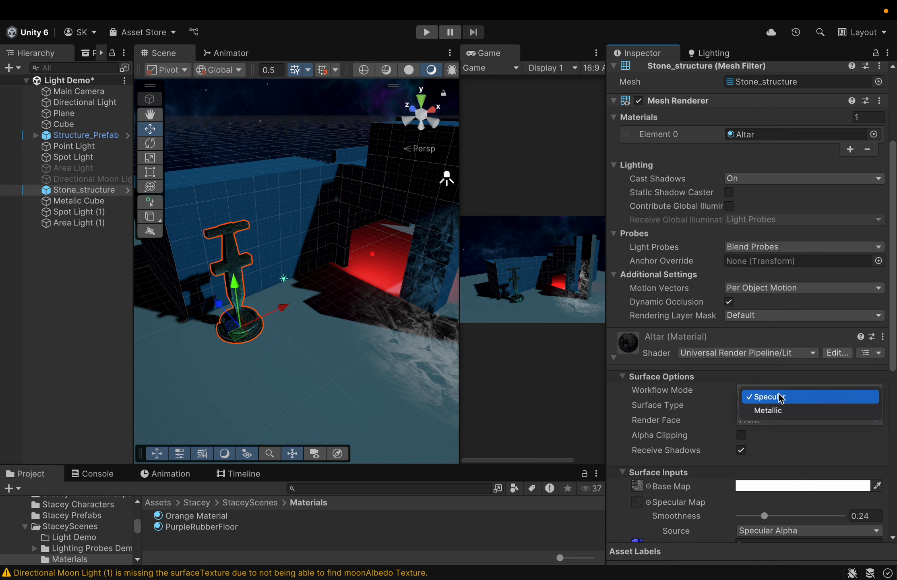
pyautogui.click(785, 411)
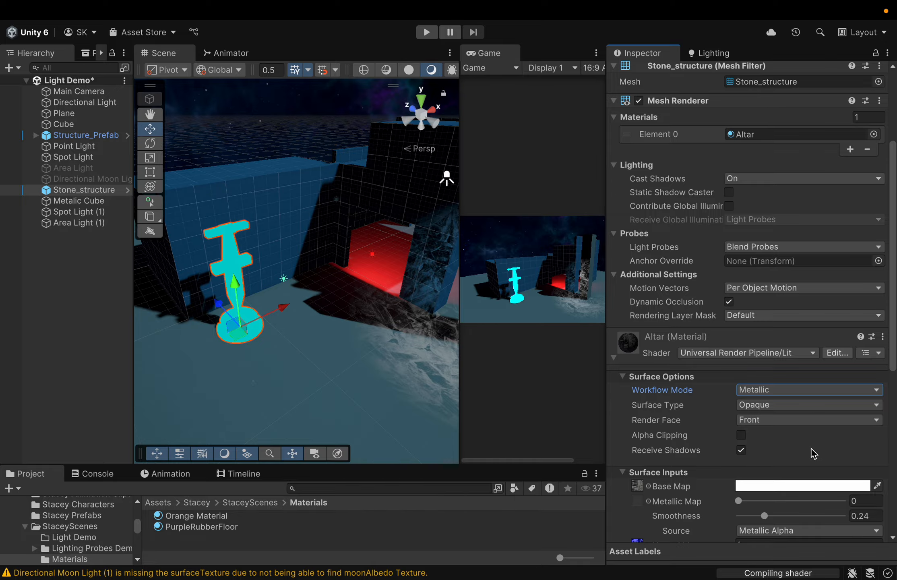
pyautogui.scroll(-3, 809, 446)
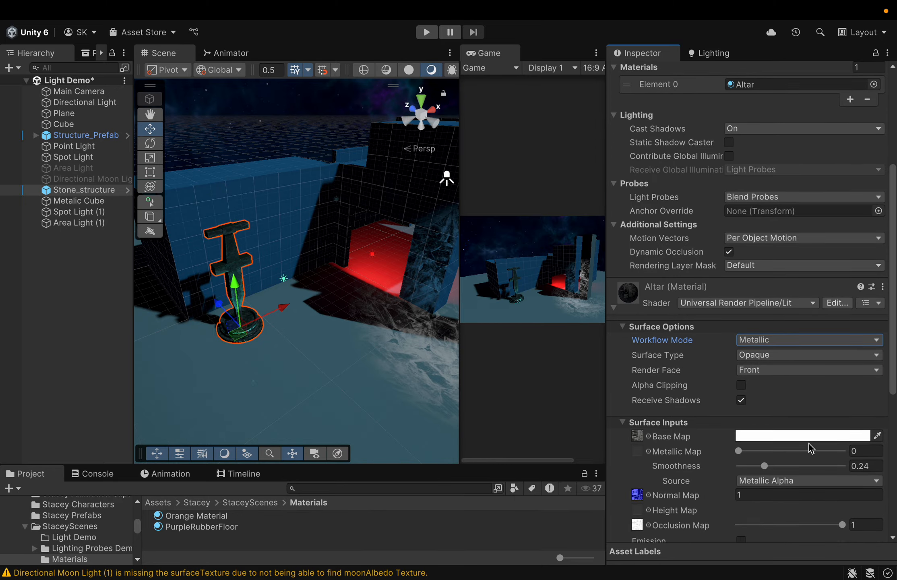
pyautogui.scroll(-4, 808, 443)
pyautogui.scroll(-1, 811, 448)
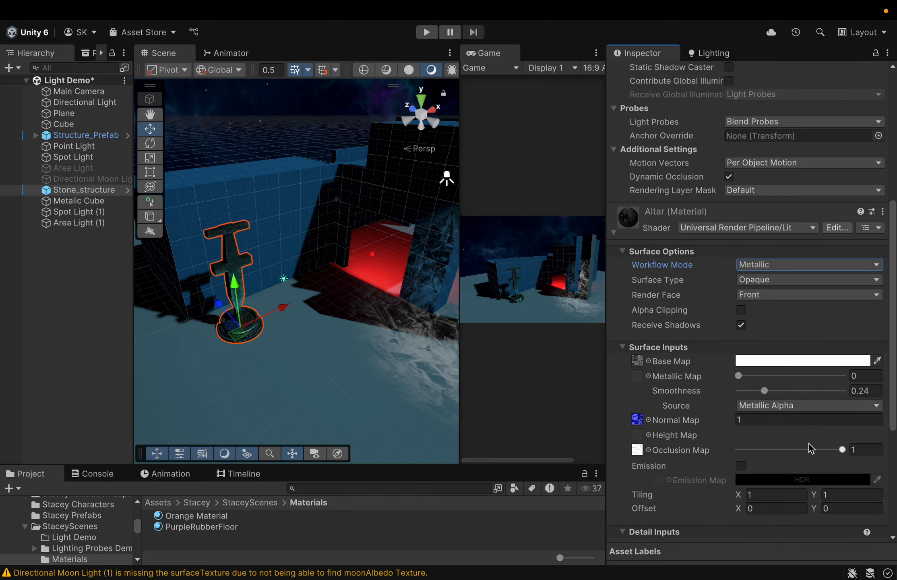
pyautogui.scroll(2, 803, 438)
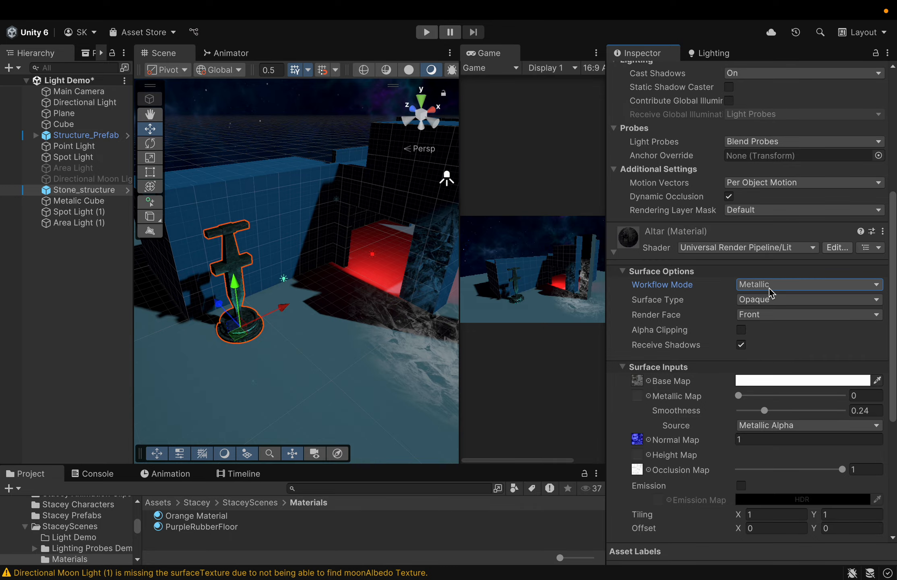
# Step: Switch the Altar material's Workflow Mode to Specular and back to Metallic to compare the available surface inputs
pyautogui.click(844, 283)
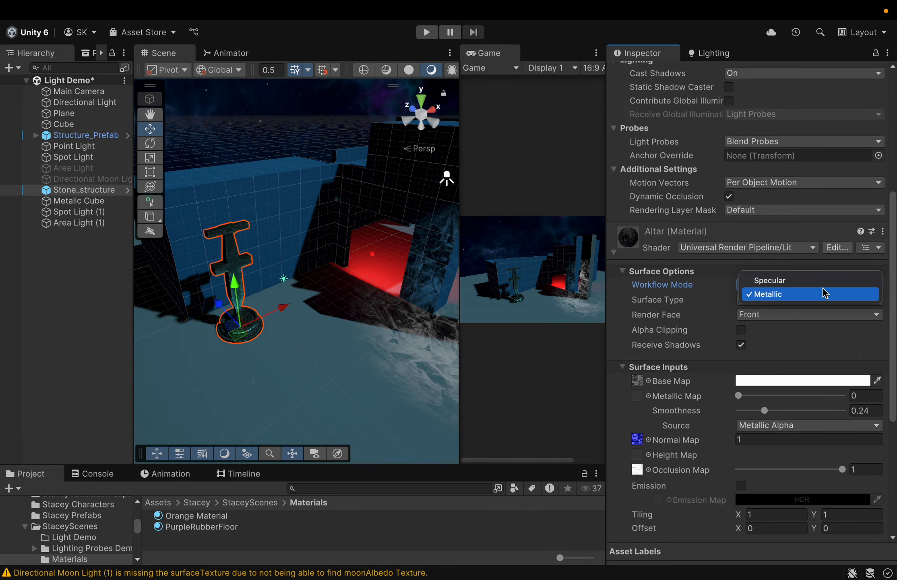
pyautogui.click(822, 283)
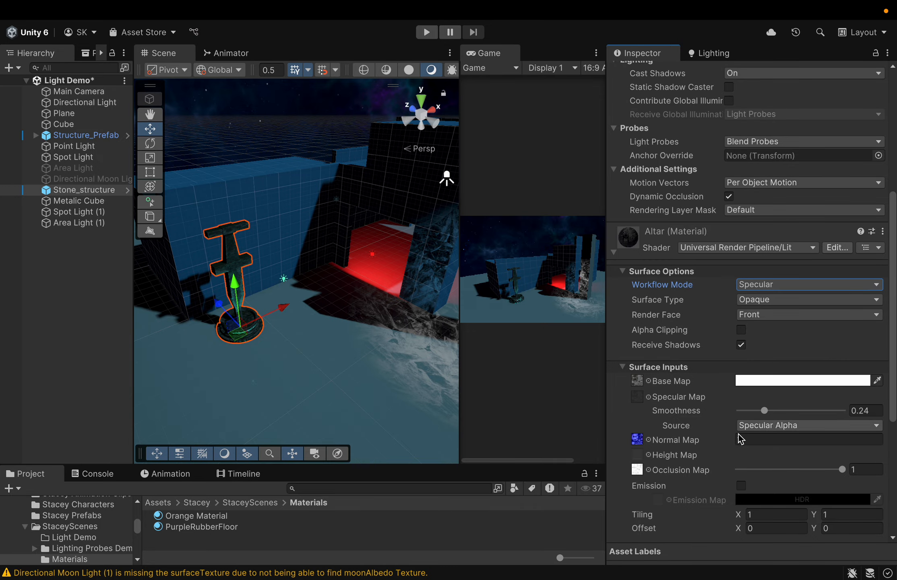
pyautogui.scroll(-3, 710, 478)
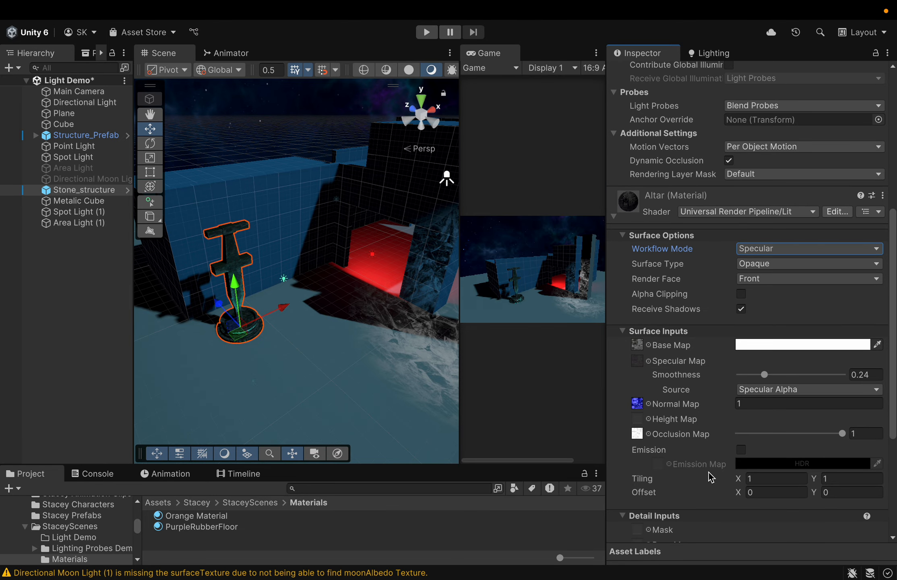
pyautogui.click(795, 250)
pyautogui.click(793, 270)
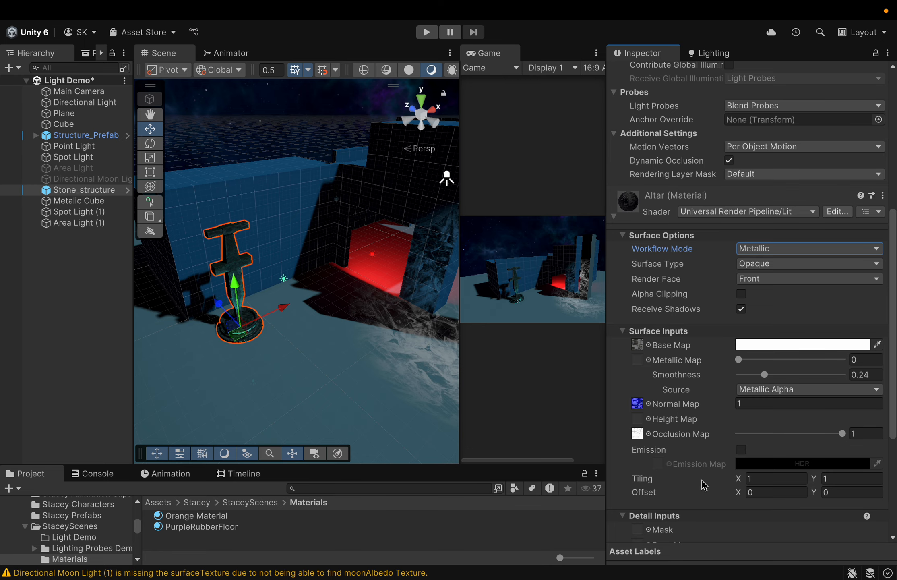
# Step: Enable Emission on the Altar material with a bright cyan HDR color, and inspect the glowing statue in the Scene and Game views
pyautogui.scroll(-3, 702, 481)
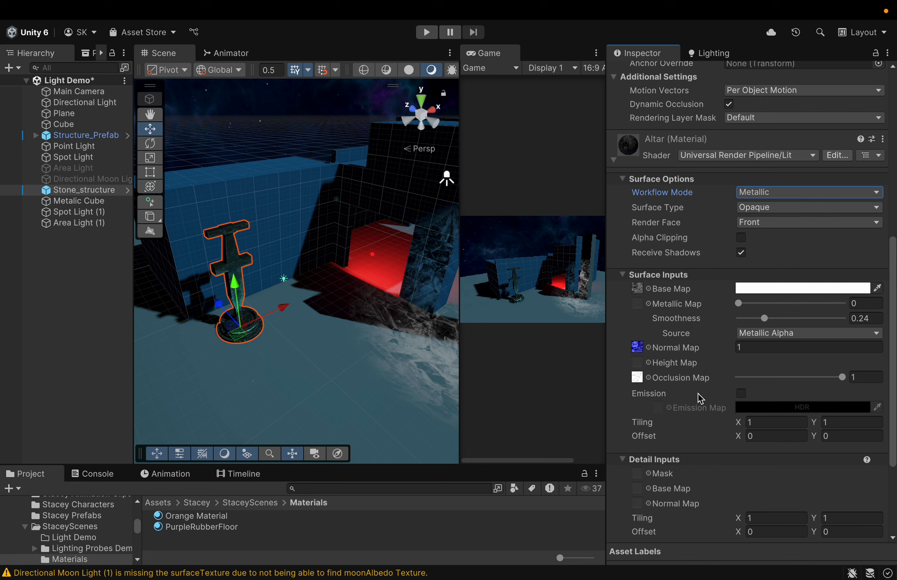
pyautogui.click(740, 393)
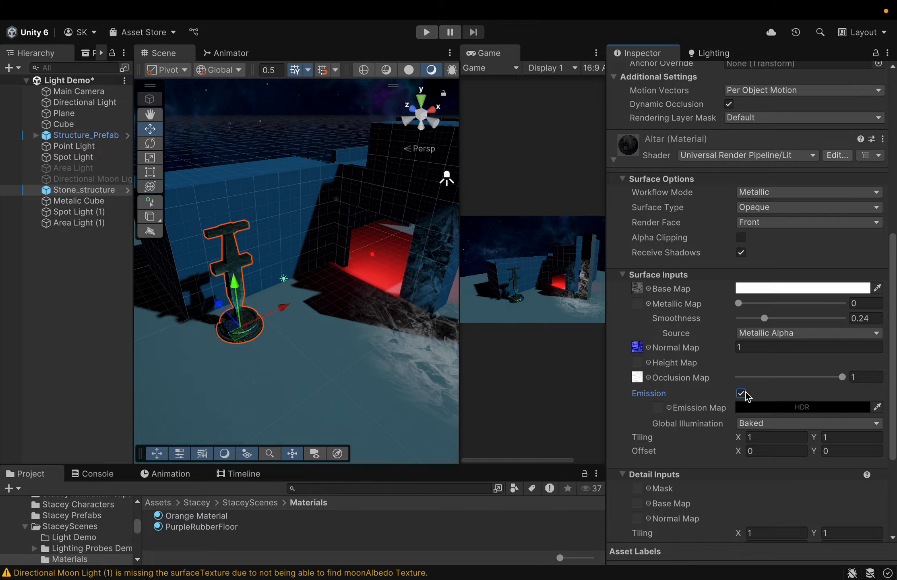
pyautogui.click(758, 408)
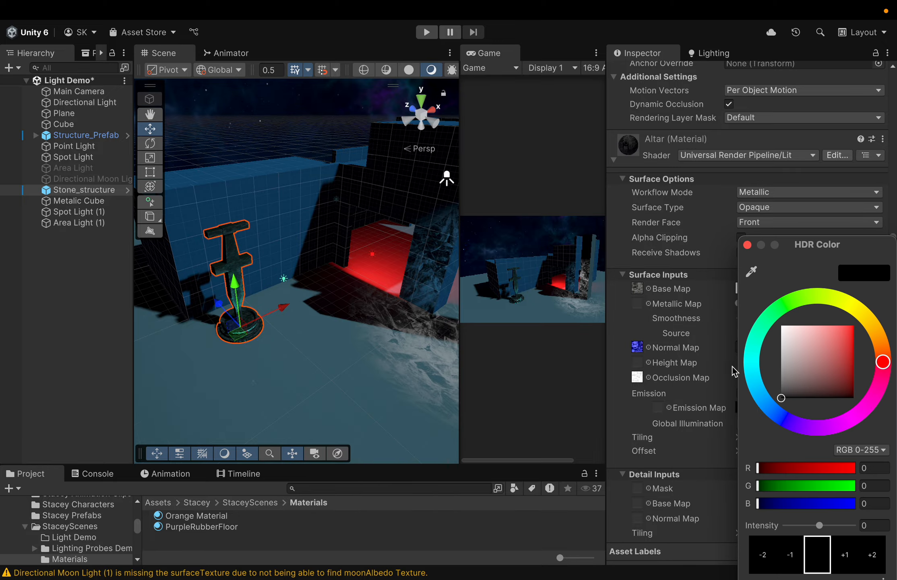
pyautogui.click(755, 376)
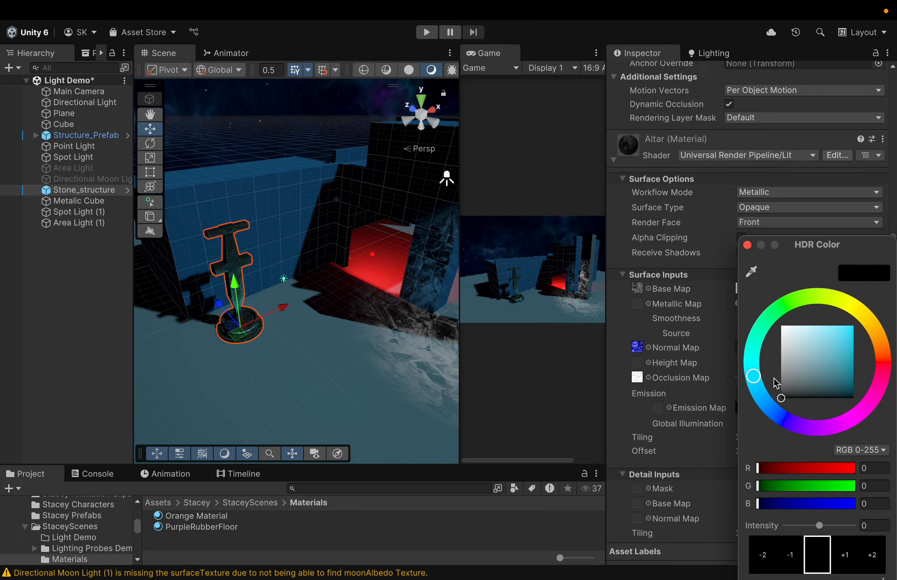
pyautogui.click(847, 335)
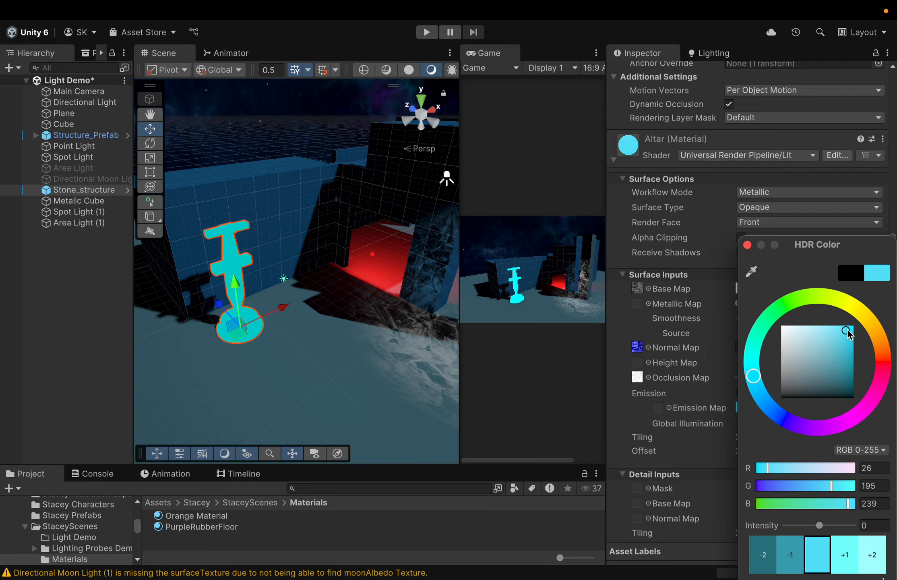
pyautogui.moveTo(847, 332)
pyautogui.mouseDown()
pyautogui.moveTo(837, 331)
pyautogui.moveTo(845, 328)
pyautogui.mouseUp()
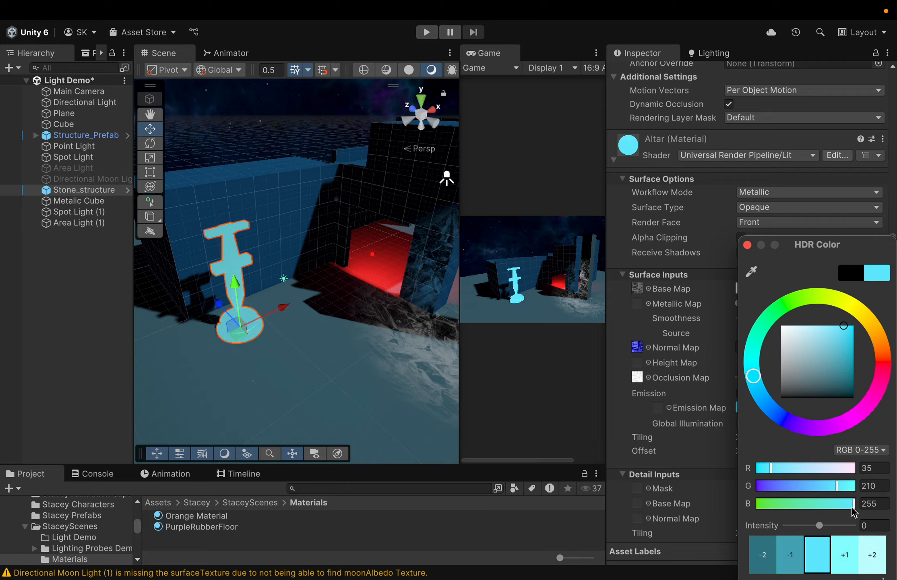
pyautogui.moveTo(854, 508)
pyautogui.mouseDown()
pyautogui.moveTo(761, 517)
pyautogui.moveTo(845, 503)
pyautogui.mouseUp()
pyautogui.moveTo(843, 335); pyautogui.dragTo(857, 330)
pyautogui.click(410, 430)
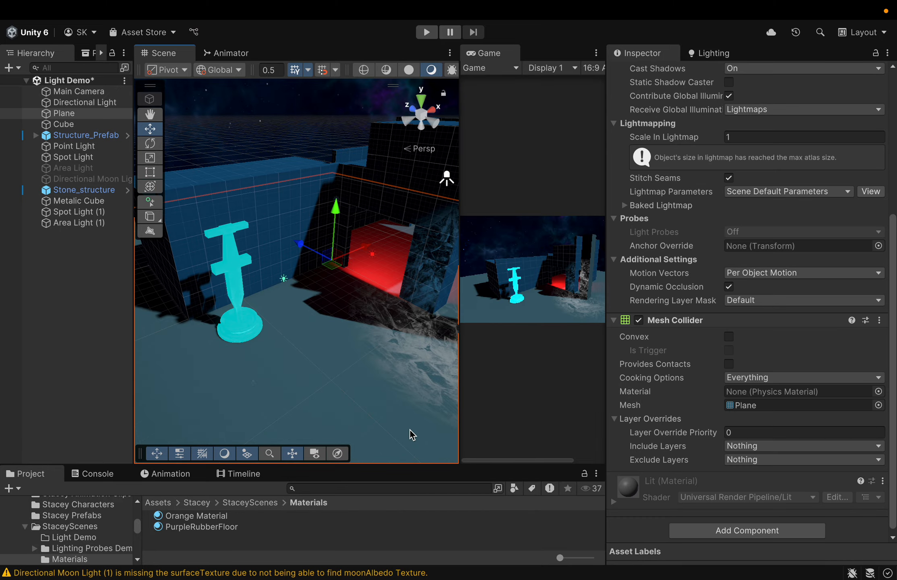
pyautogui.scroll(2, 524, 336)
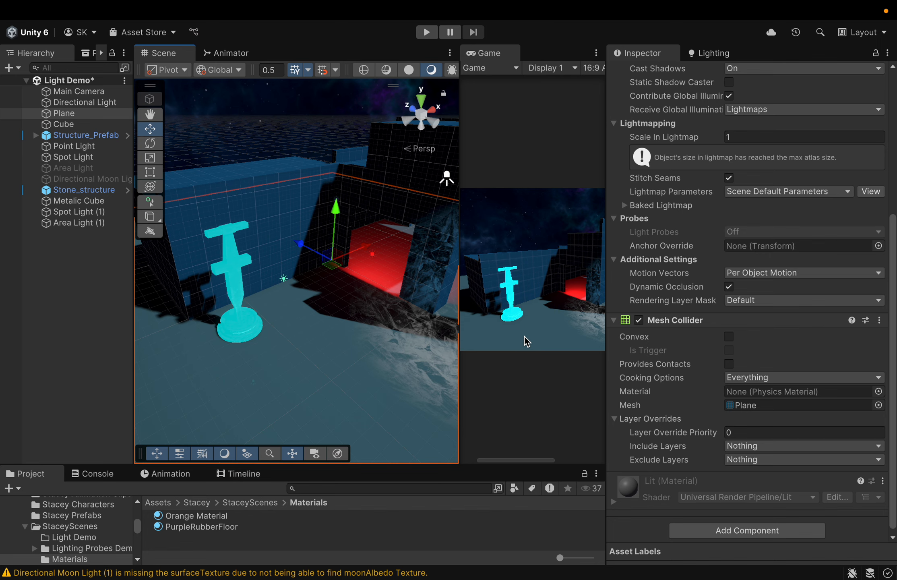
pyautogui.scroll(-1, 524, 337)
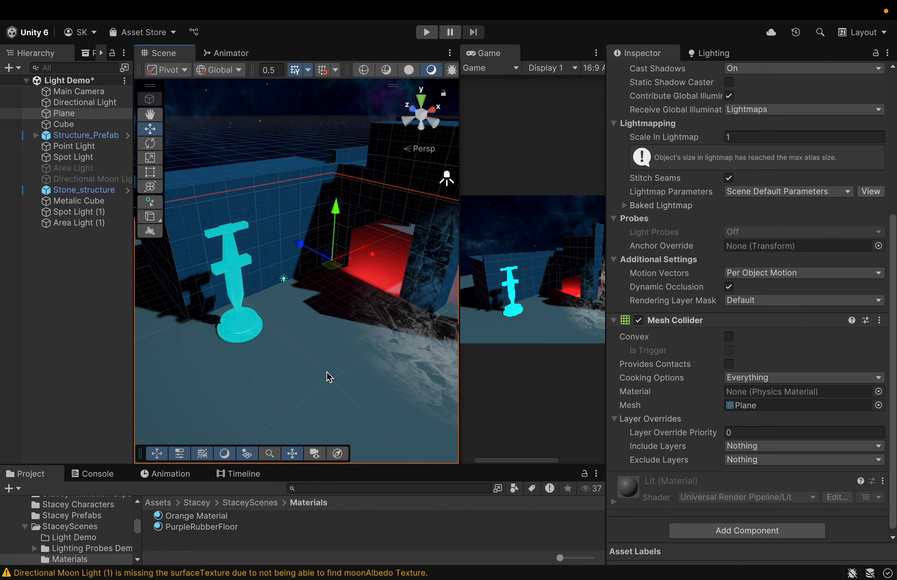
# Step: Undo the Altar material's emission changes and set its Workflow Mode to Specular
pyautogui.press('super+z')
pyautogui.press('super+z')
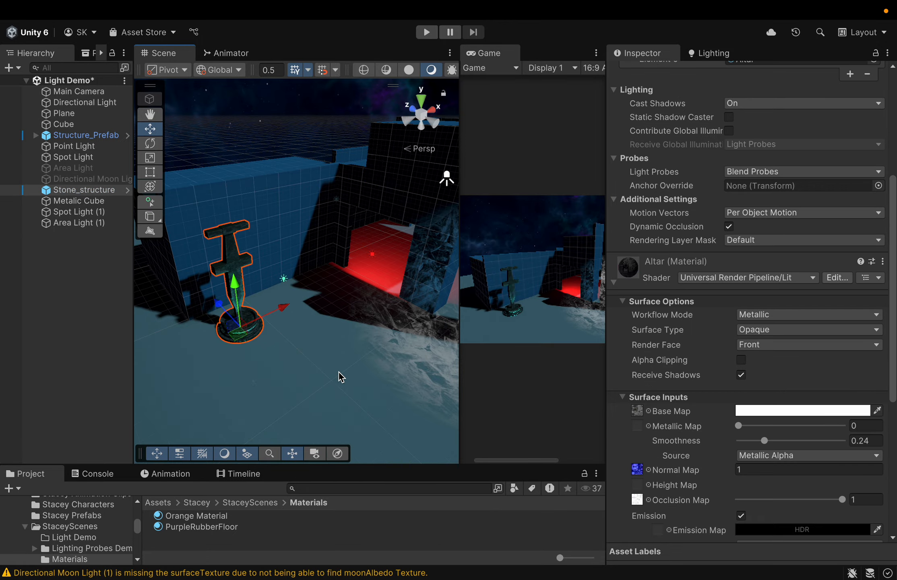
pyautogui.press('super+z')
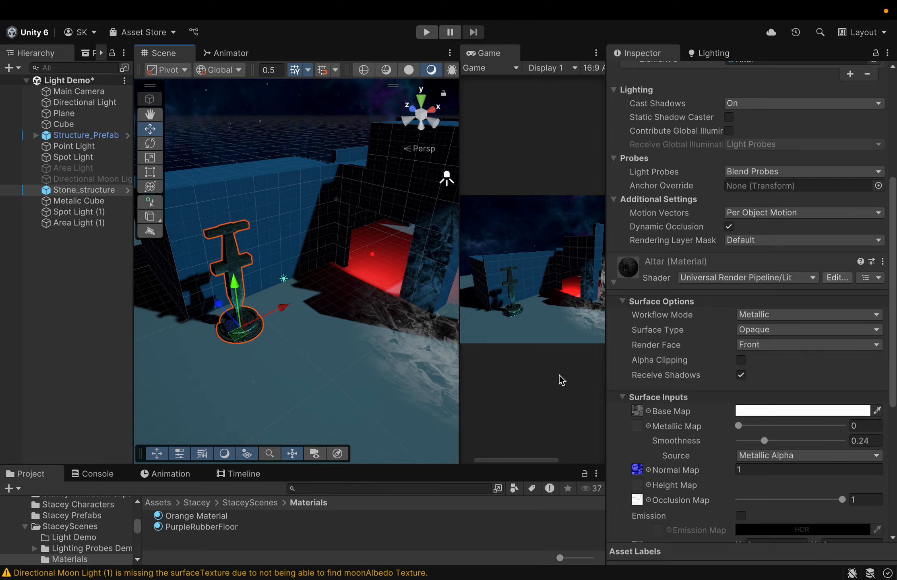
pyautogui.click(780, 309)
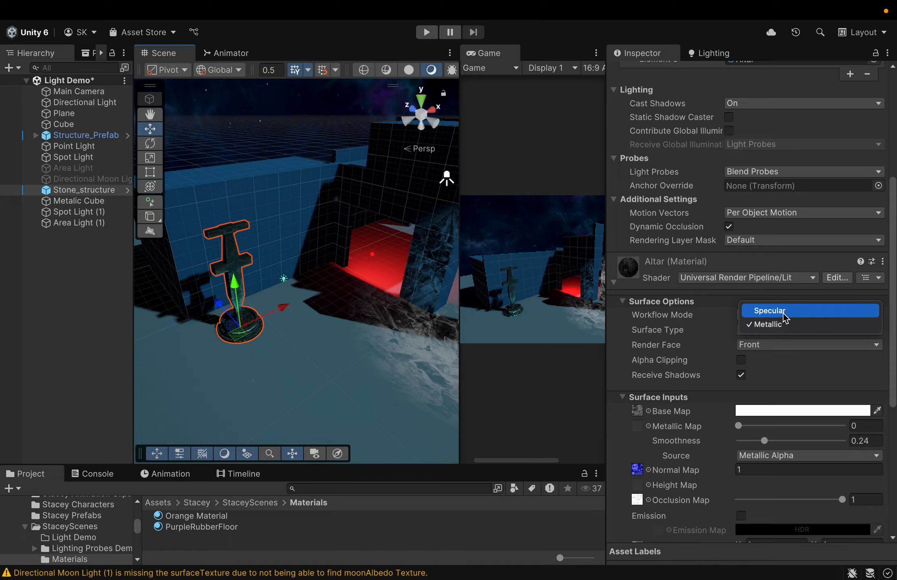
pyautogui.click(783, 313)
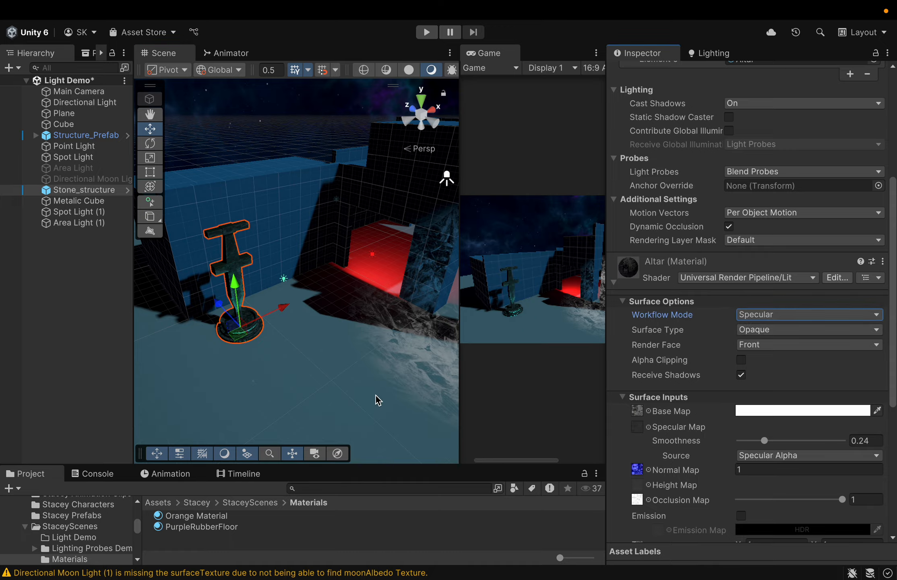
# Step: Select the Metalic Cube beside the blue wall and expand its MetalRailing material to show the surface inputs
pyautogui.scroll(3, 376, 399)
pyautogui.moveTo(376, 400); pyautogui.dragTo(210, 421, button='middle')
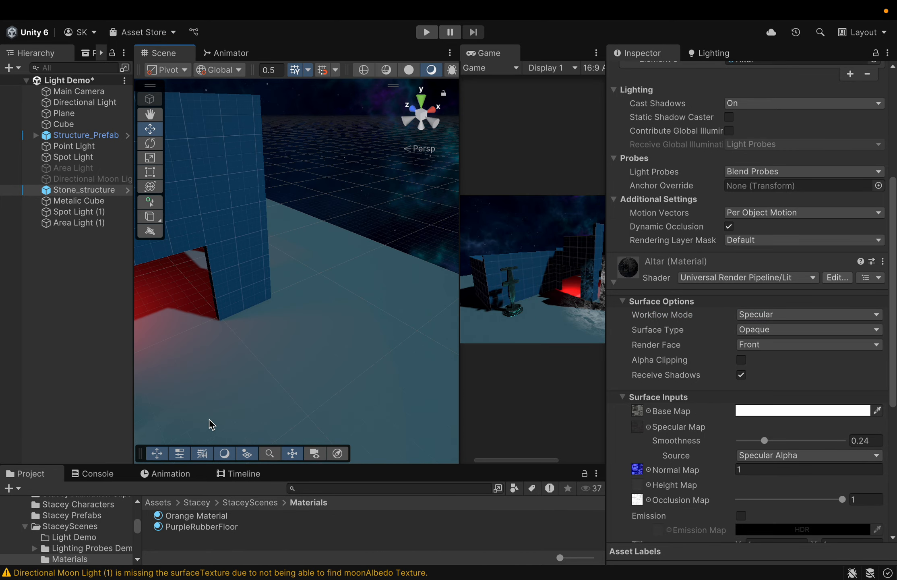
pyautogui.moveTo(304, 391); pyautogui.dragTo(249, 423, button='right')
pyautogui.moveTo(394, 360); pyautogui.dragTo(400, 337, button='middle')
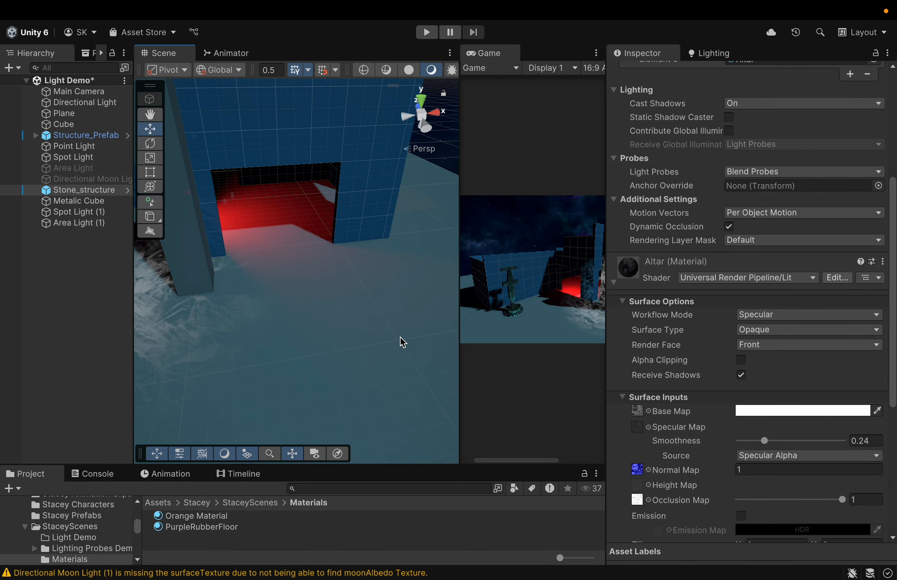
pyautogui.moveTo(400, 337); pyautogui.dragTo(348, 316, button='right')
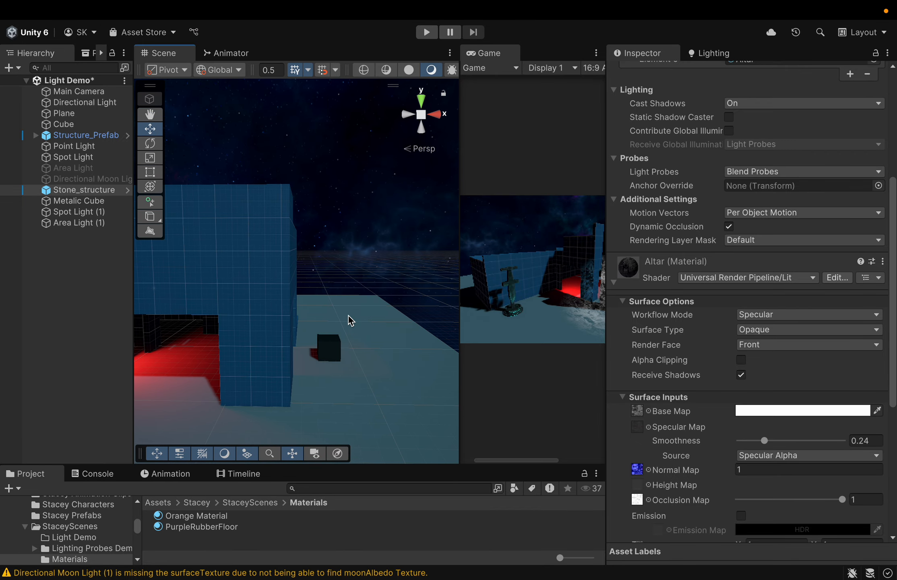
pyautogui.click(332, 353)
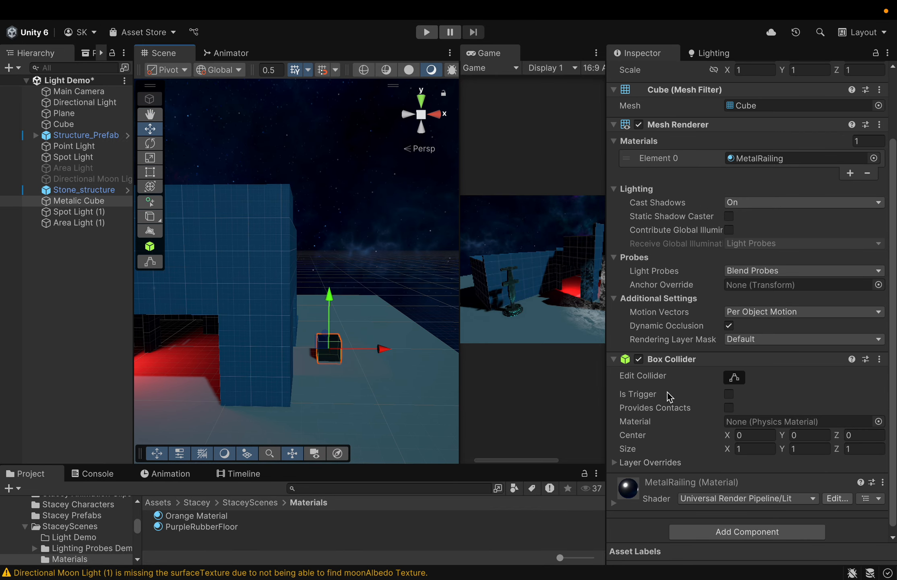
pyautogui.scroll(-1, 670, 389)
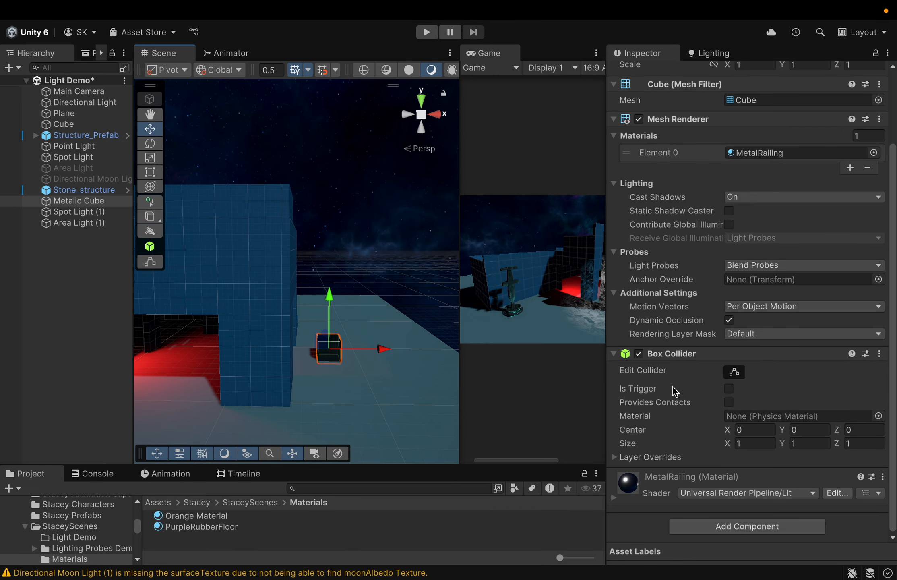
pyautogui.click(614, 500)
pyautogui.scroll(-5, 662, 435)
pyautogui.scroll(-1, 662, 436)
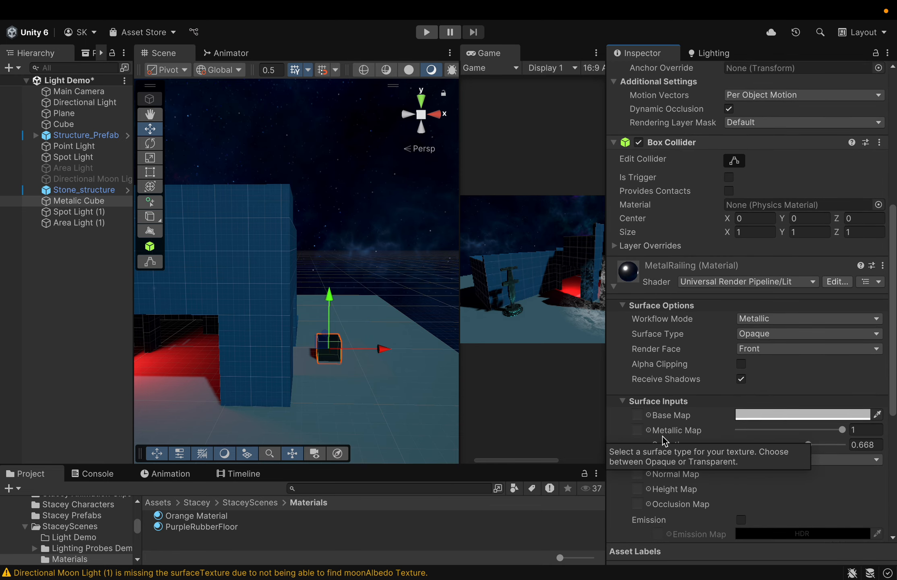
# Step: Enable Emission on the MetalRailing material and set its HDR color to green, RGB 8, 186, 15
pyautogui.click(740, 491)
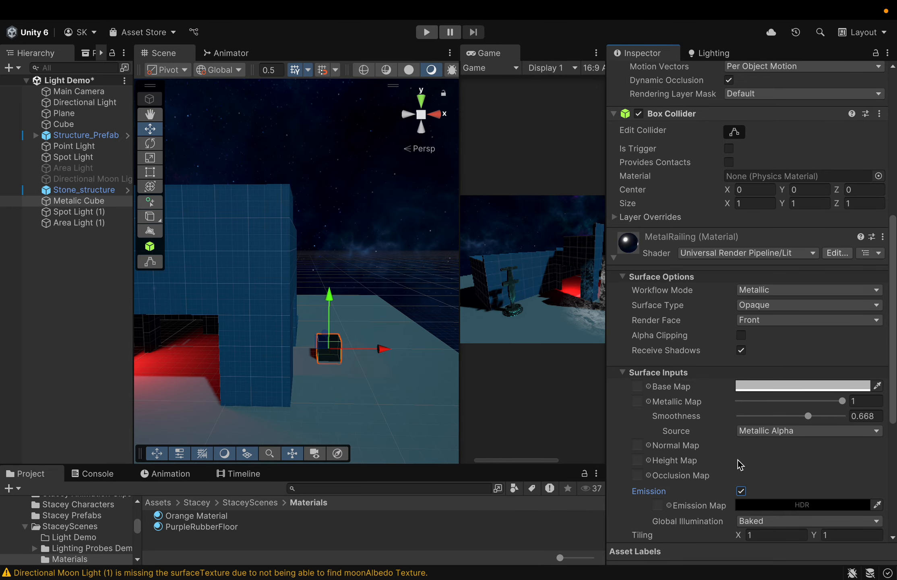
pyautogui.click(767, 506)
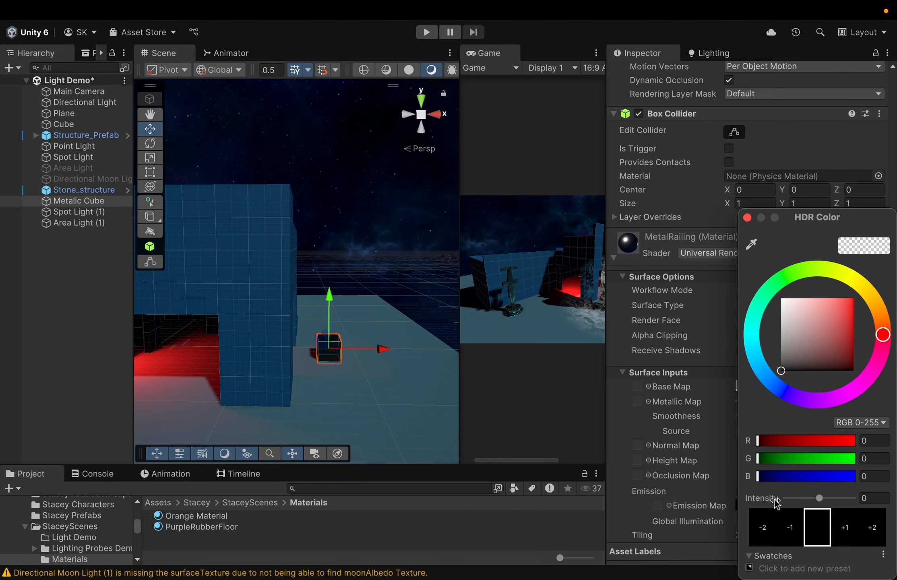
pyautogui.click(787, 285)
pyautogui.click(843, 298)
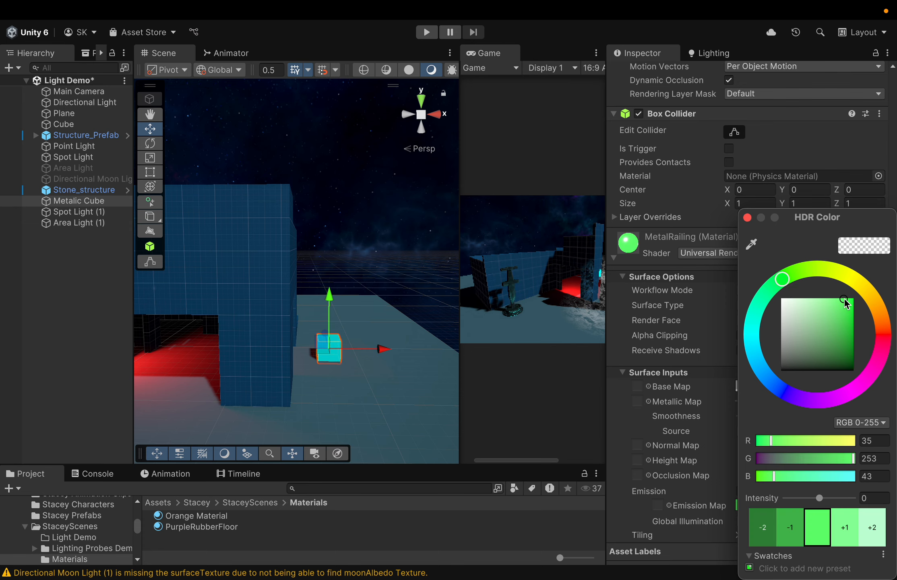
pyautogui.click(851, 318)
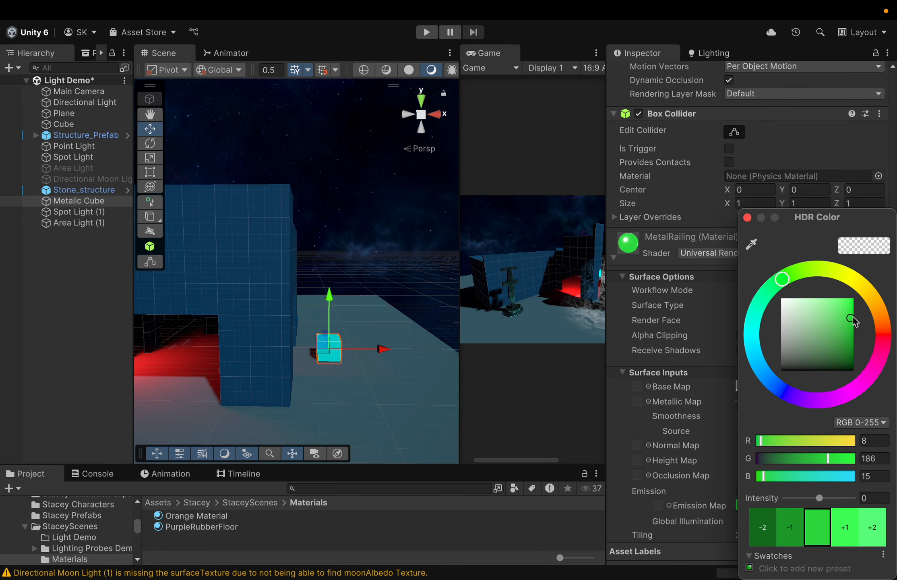
pyautogui.click(747, 217)
pyautogui.scroll(-6, 769, 415)
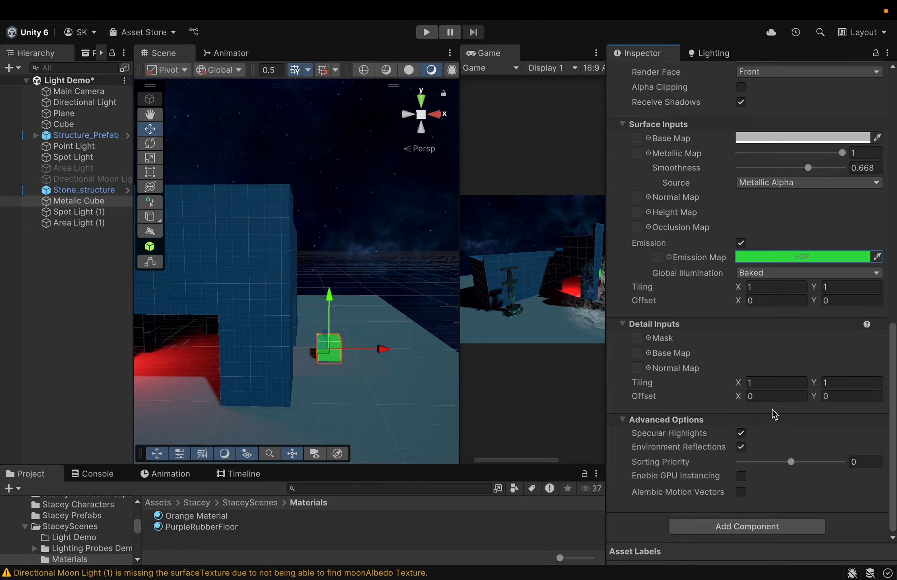
# Step: Brighten the cube's emission color to RGB 0, 255, 11 with intensity 1, and raise the cube above the floor
pyautogui.scroll(3, 409, 402)
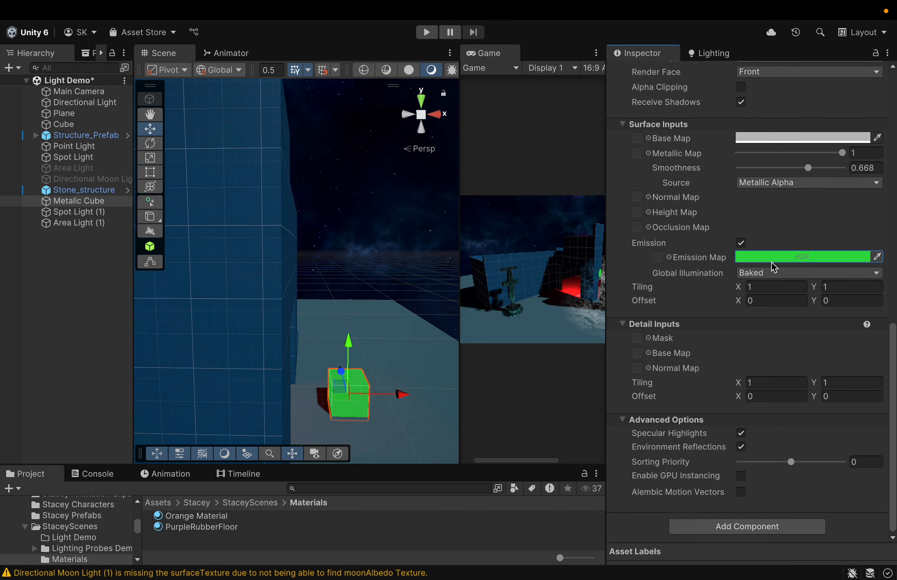
pyautogui.click(771, 260)
pyautogui.click(847, 301)
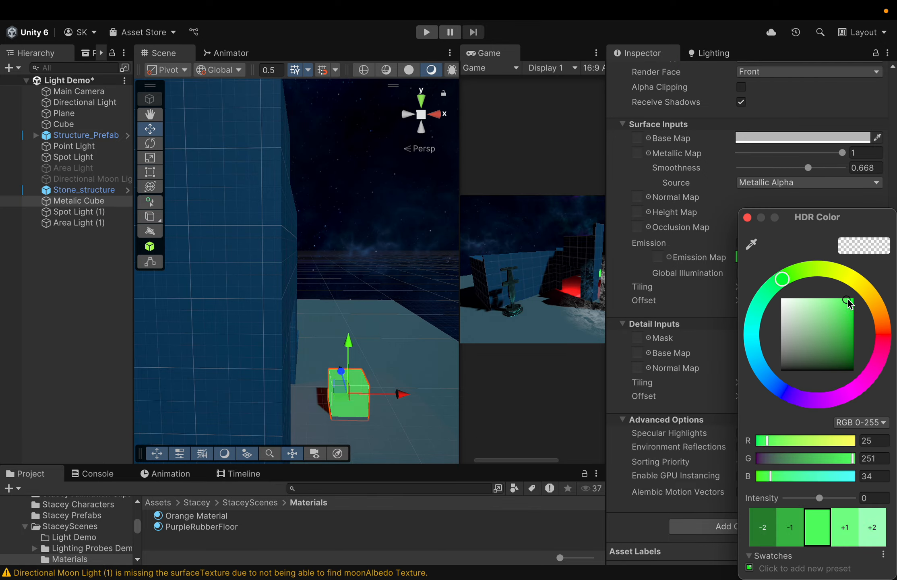
pyautogui.moveTo(847, 298); pyautogui.dragTo(857, 290)
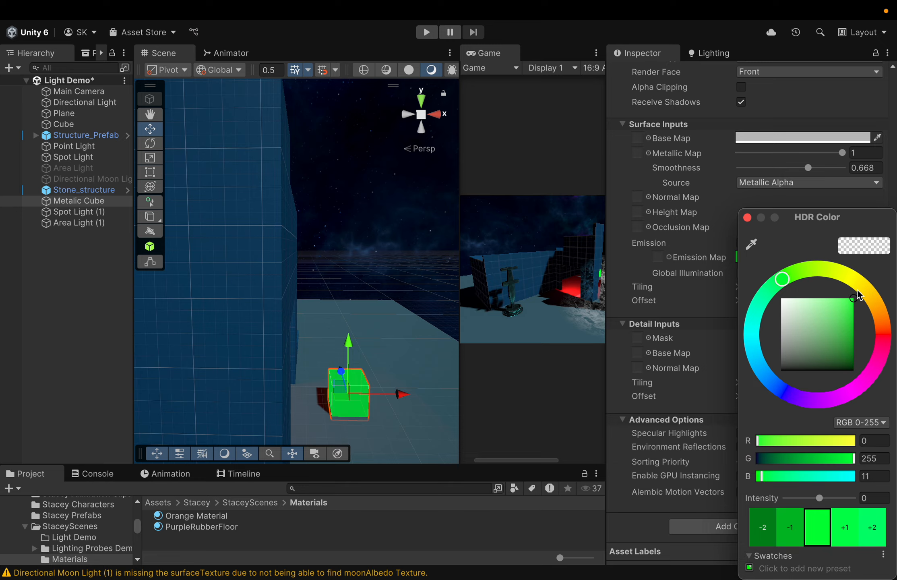
pyautogui.click(841, 528)
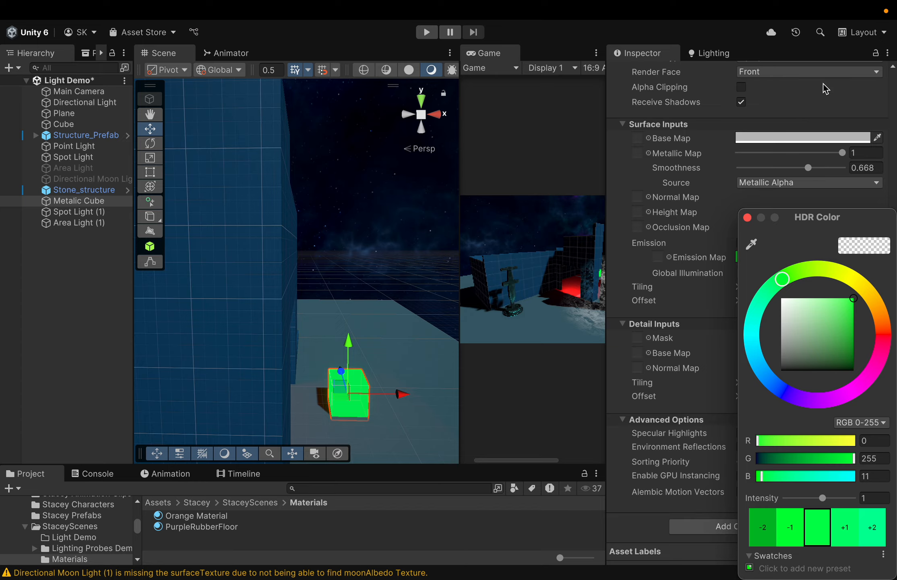
pyautogui.click(349, 340)
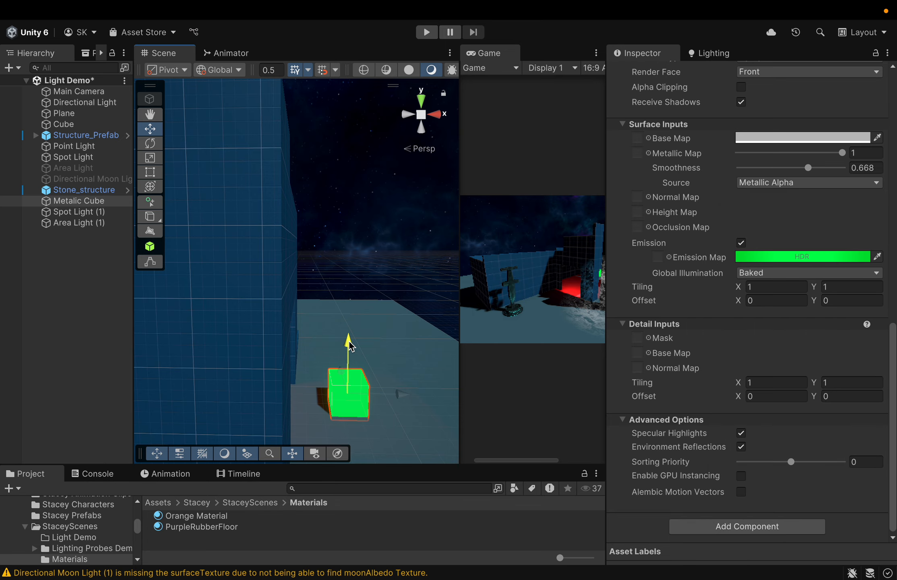
pyautogui.moveTo(349, 340); pyautogui.dragTo(352, 218)
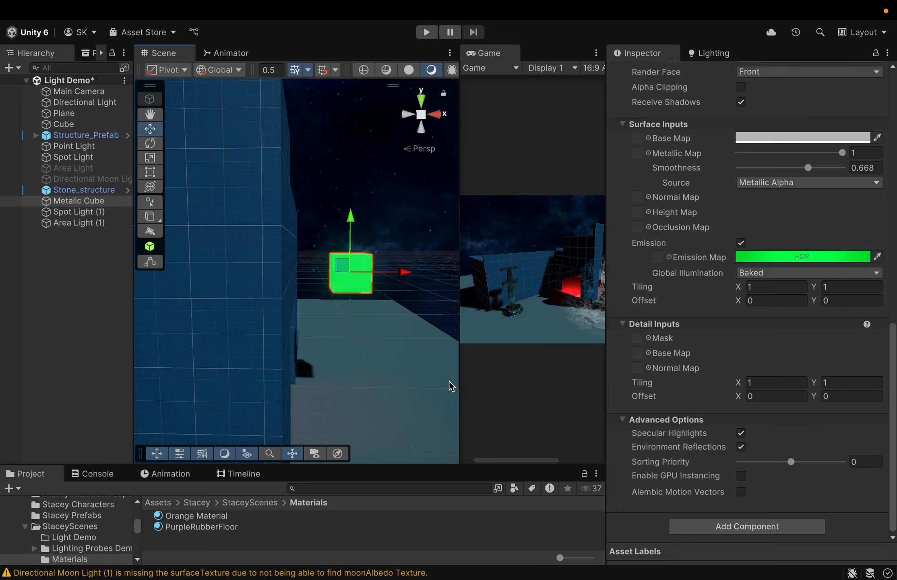
# Step: Widen the Scene and Game views to compare the raised cube in both, and restore the Inspector's width
pyautogui.moveTo(560, 369)
pyautogui.mouseDown(button='middle')
pyautogui.moveTo(504, 380)
pyautogui.moveTo(569, 366)
pyautogui.mouseUp(button='middle')
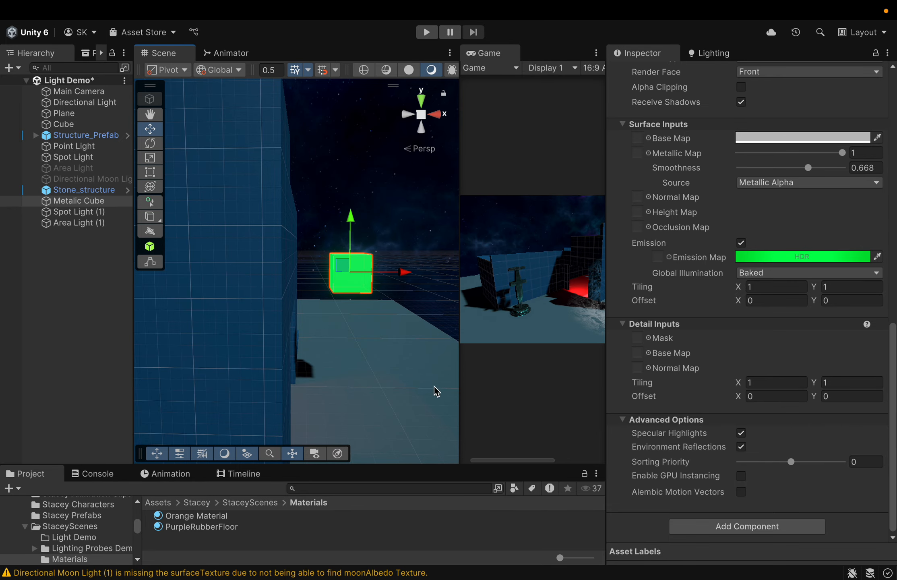
pyautogui.moveTo(459, 364); pyautogui.dragTo(521, 361)
pyautogui.moveTo(605, 361); pyautogui.dragTo(758, 354)
pyautogui.moveTo(654, 375); pyautogui.dragTo(574, 374)
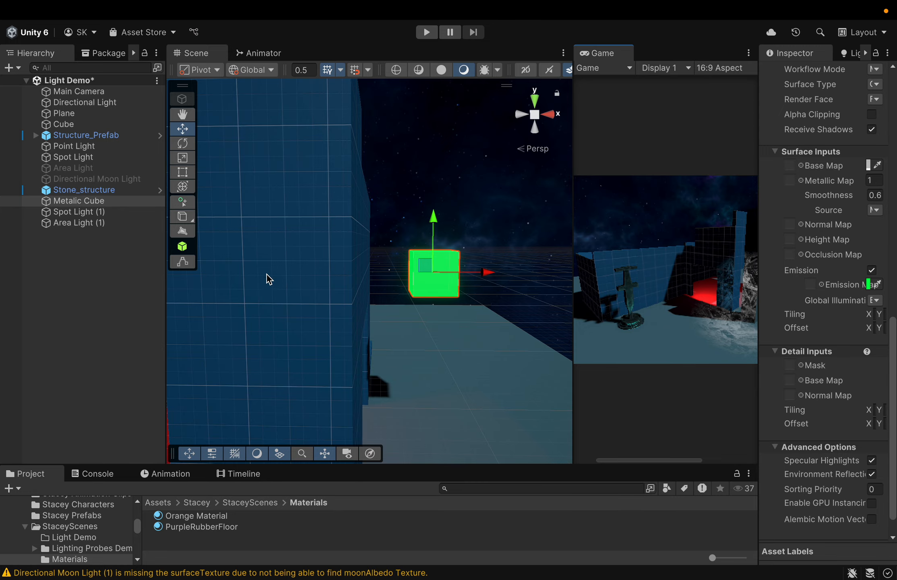
pyautogui.moveTo(756, 289); pyautogui.dragTo(612, 306)
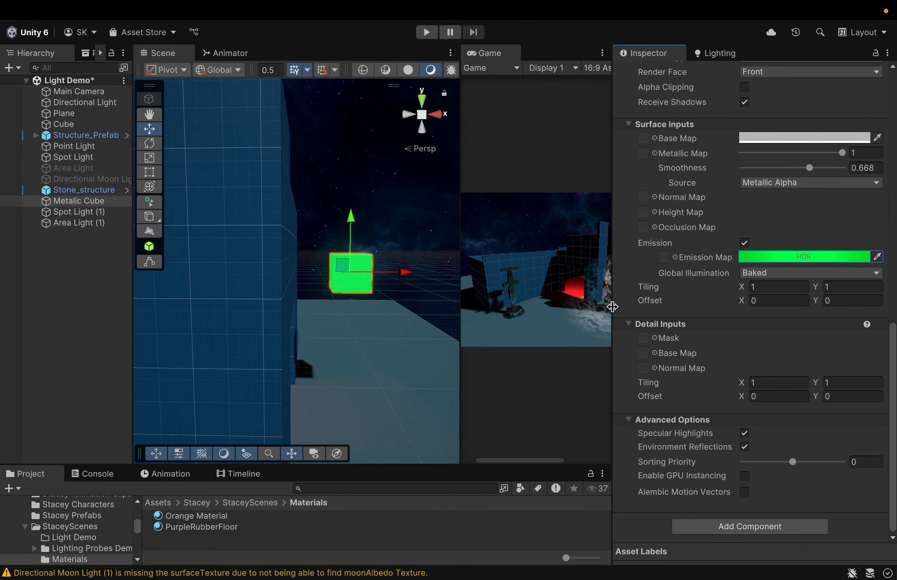
# Step: Raise the Environment Lighting Intensity Multiplier to 2.84 in the scene's lighting settings
pyautogui.click(715, 54)
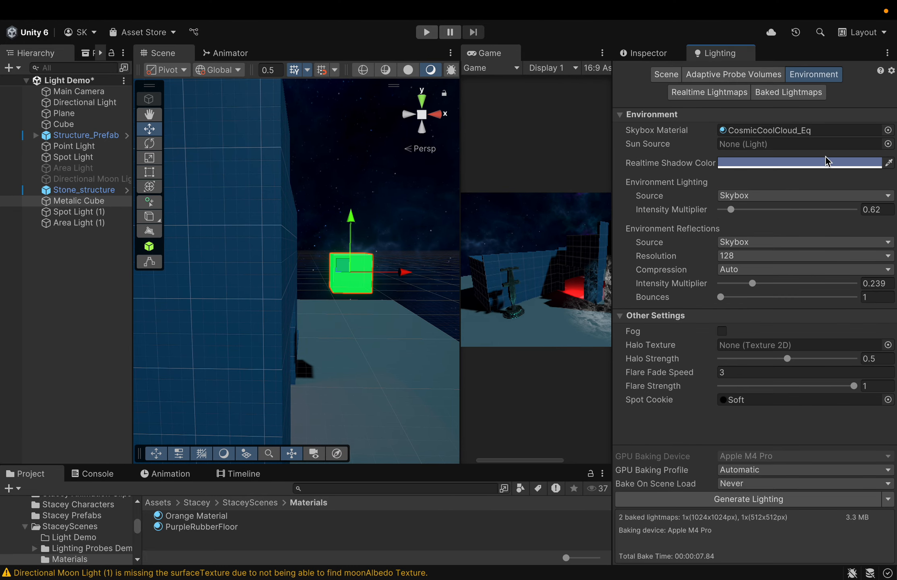
pyautogui.moveTo(730, 209); pyautogui.dragTo(769, 215)
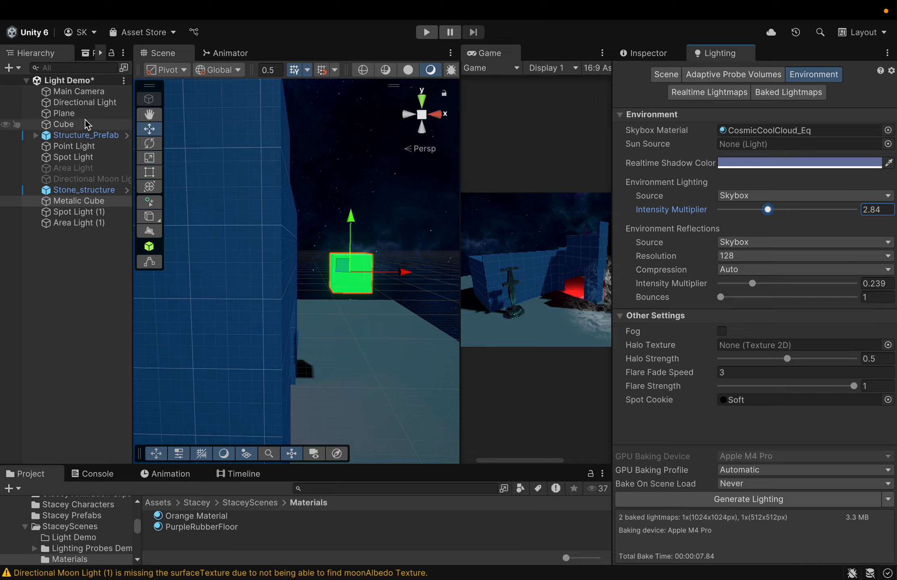
# Step: Select and frame the Directional Light, and examine how the lighting falls on the walls, doorway and stone statue
pyautogui.click(84, 102)
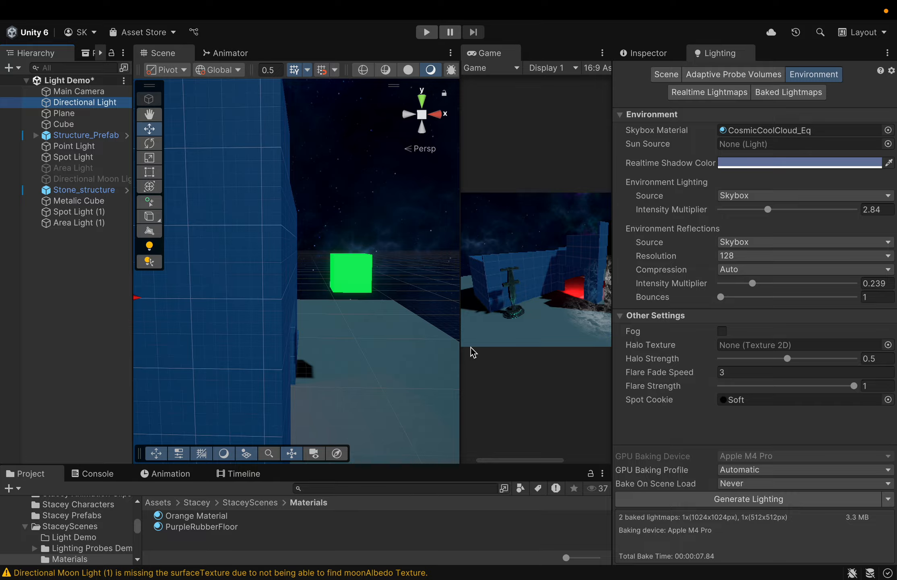
pyautogui.press('f')
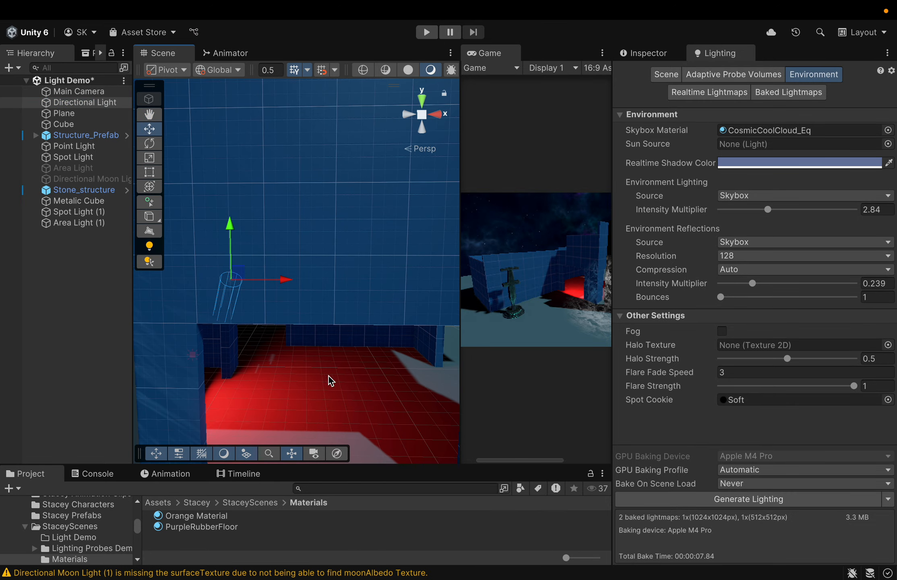
pyautogui.moveTo(328, 376); pyautogui.dragTo(190, 398, button='right')
pyautogui.moveTo(190, 398); pyautogui.dragTo(254, 372, button='middle')
pyautogui.moveTo(238, 354); pyautogui.dragTo(376, 367, button='right')
pyautogui.moveTo(325, 374); pyautogui.dragTo(397, 380, button='middle')
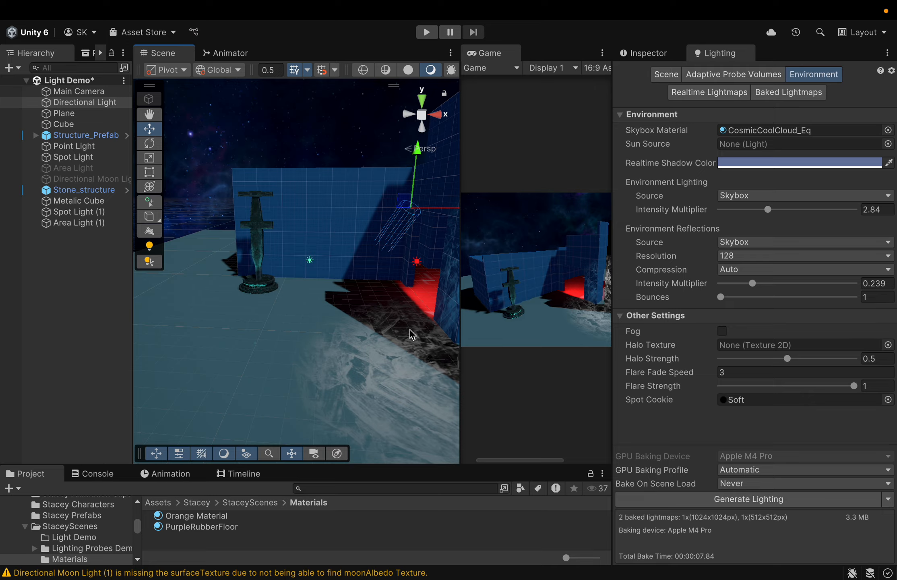
pyautogui.moveTo(286, 363); pyautogui.dragTo(389, 367, button='right')
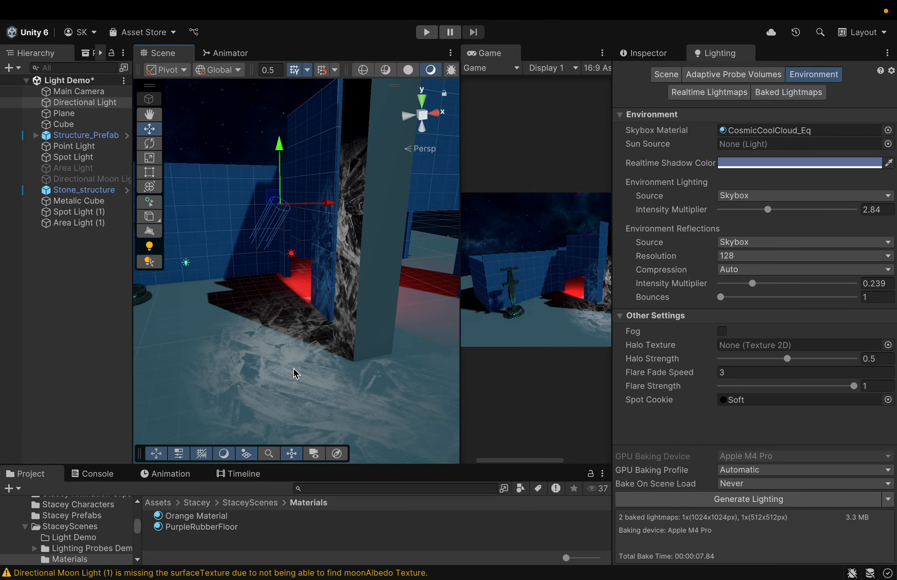
pyautogui.moveTo(301, 370); pyautogui.dragTo(394, 380, button='middle')
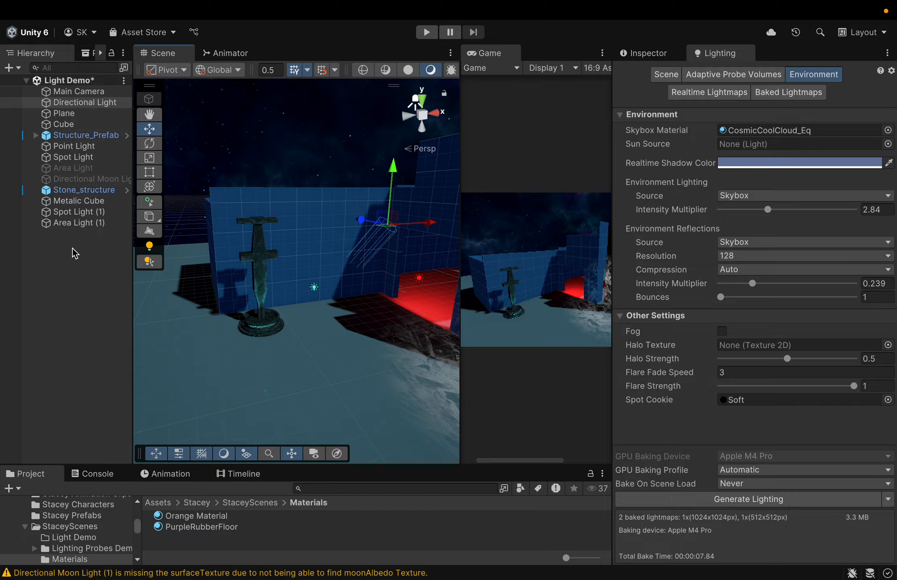
# Step: Add a point light to the scene, place it near the ground between the statue and red doorway, and widen the Scene view
pyautogui.rightClick(62, 284)
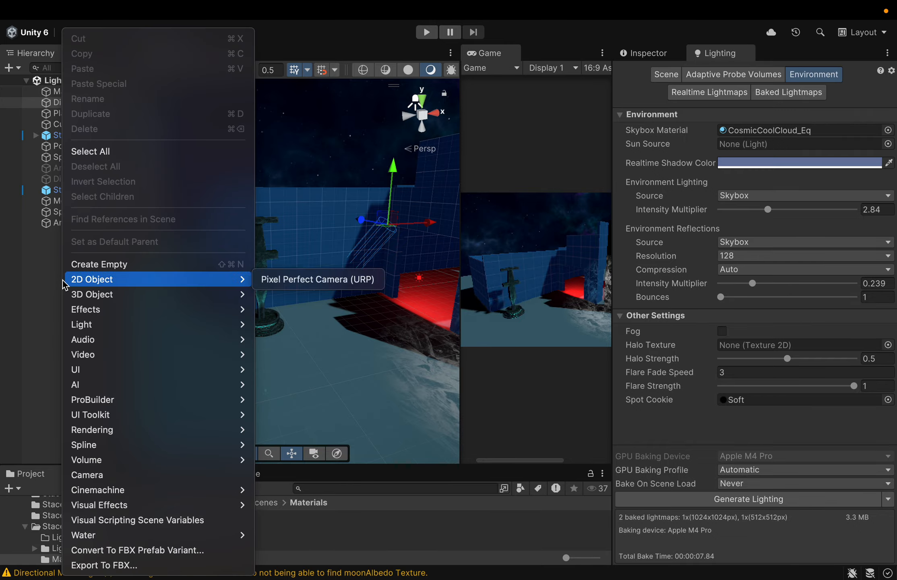
pyautogui.moveTo(92, 324)
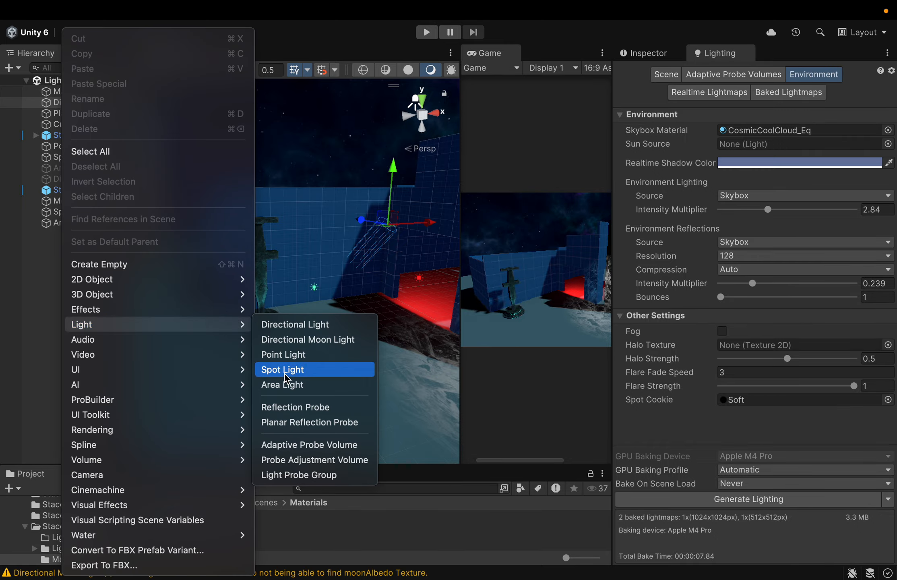
pyautogui.click(285, 356)
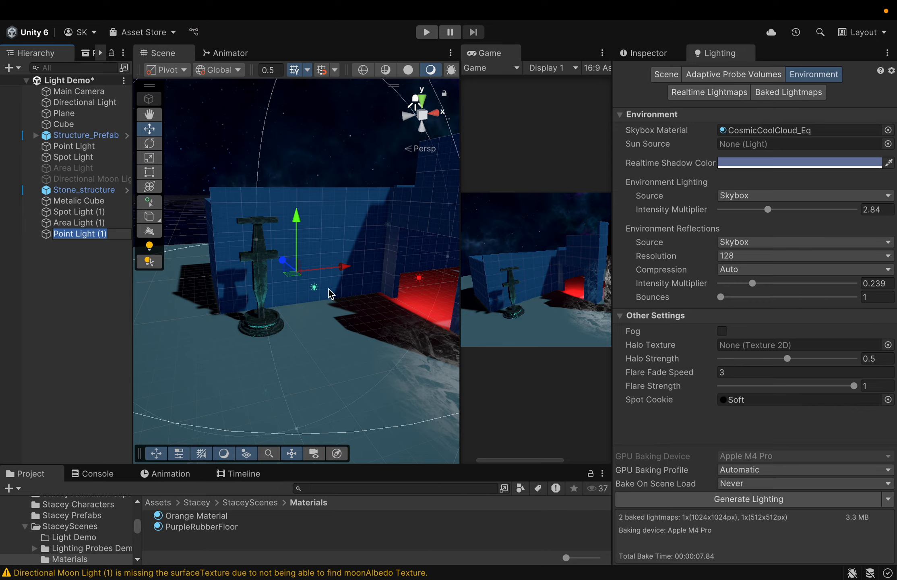
pyautogui.moveTo(281, 261); pyautogui.dragTo(329, 319)
pyautogui.moveTo(352, 276); pyautogui.dragTo(349, 247)
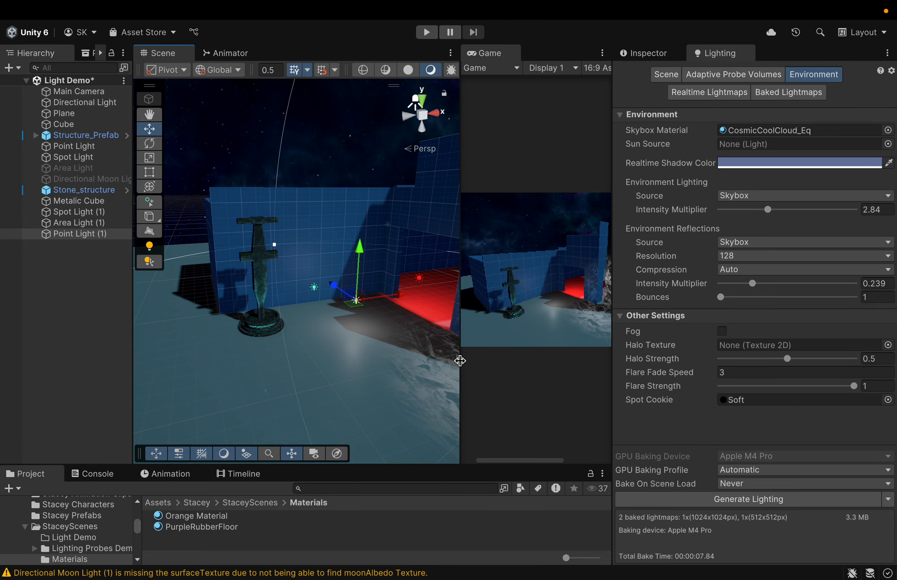
pyautogui.moveTo(461, 359); pyautogui.dragTo(516, 348)
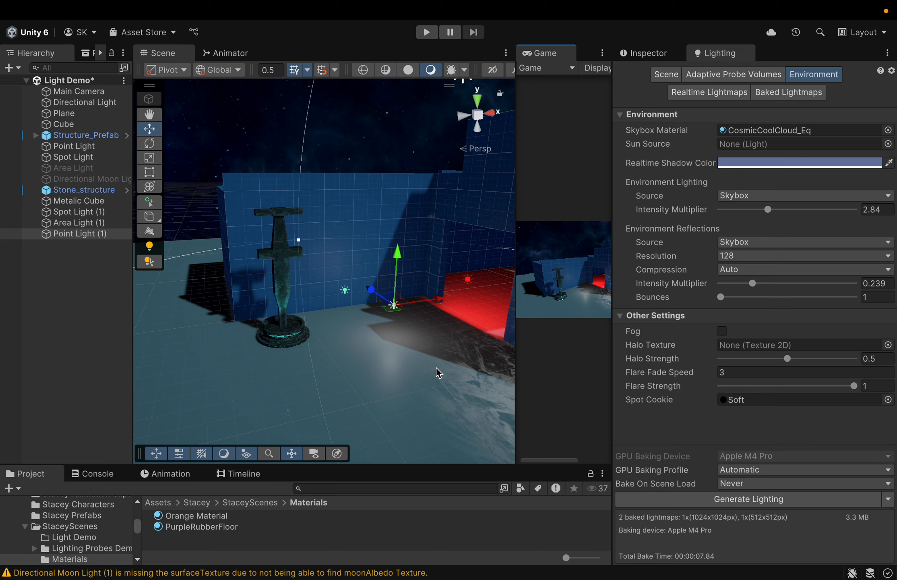
pyautogui.moveTo(809, 30)
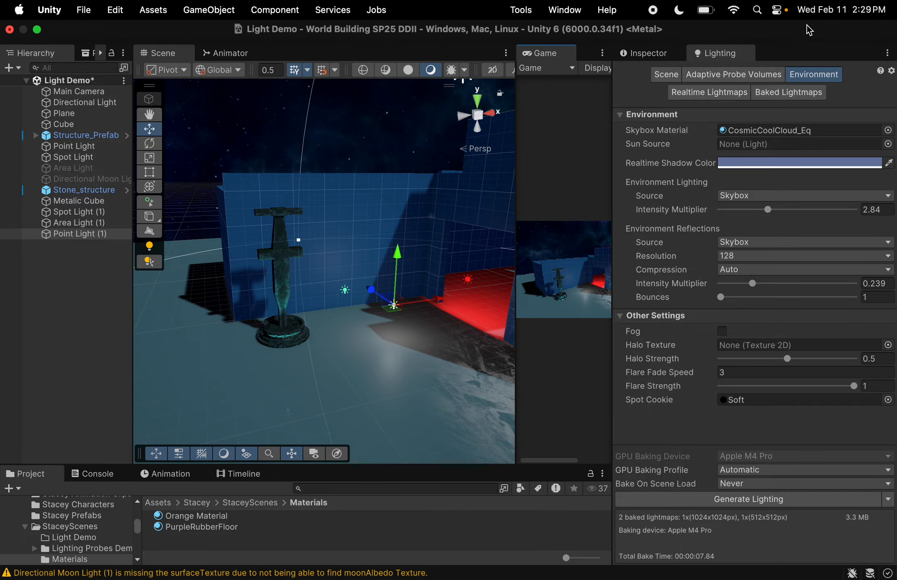
pyautogui.click(780, 10)
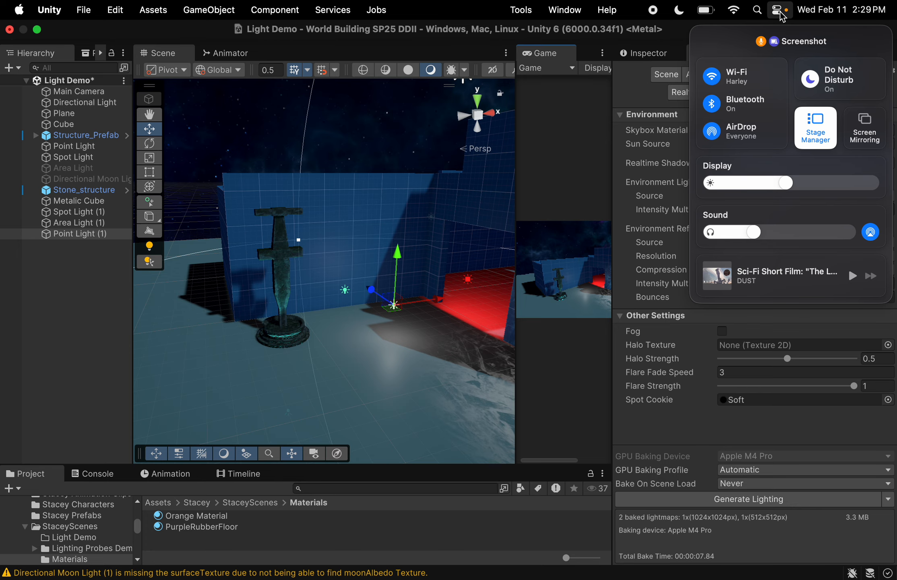